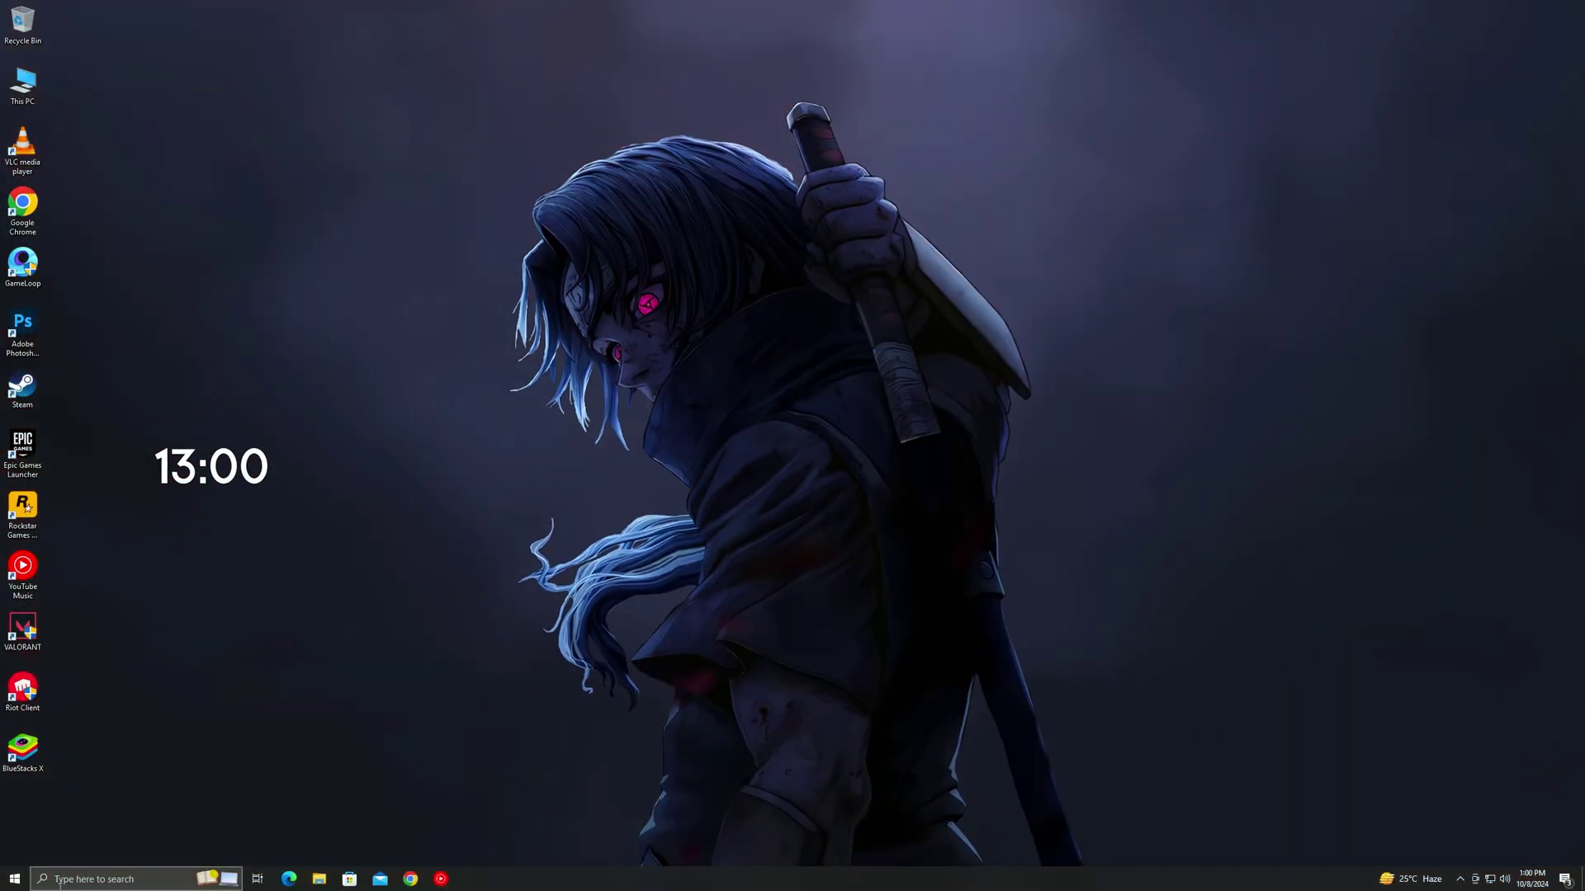
Step: Search Windows for performance and open the settings that adjust the appearance and performance of Windows
{"action": "left_click", "coordinate": [8, 885]}
{"action": "type", "text": "pe"}
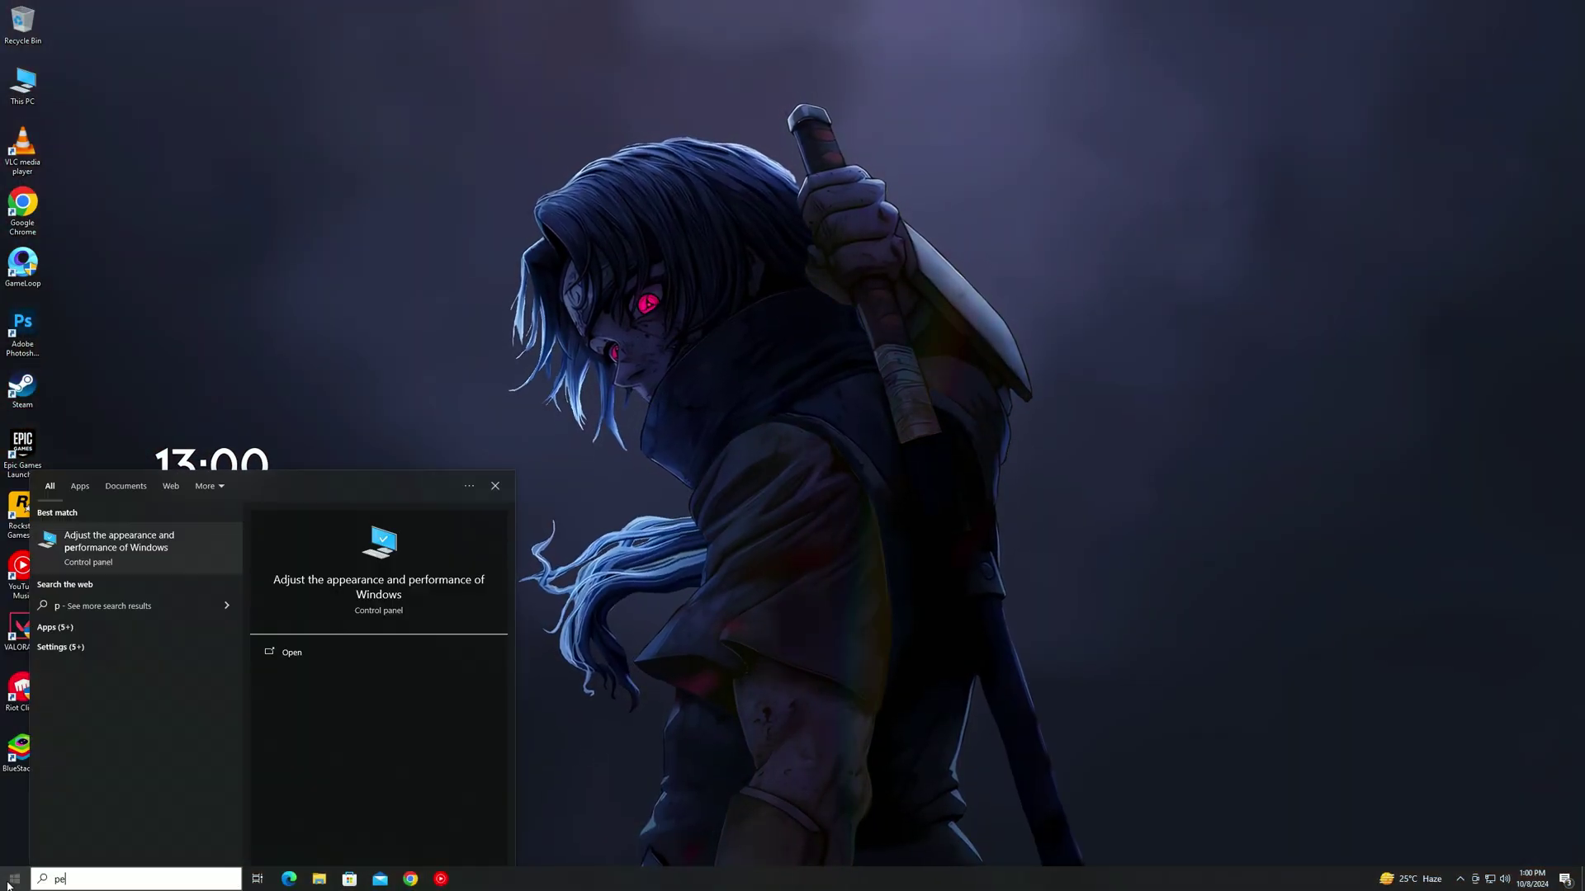
{"action": "type", "text": "rfor"}
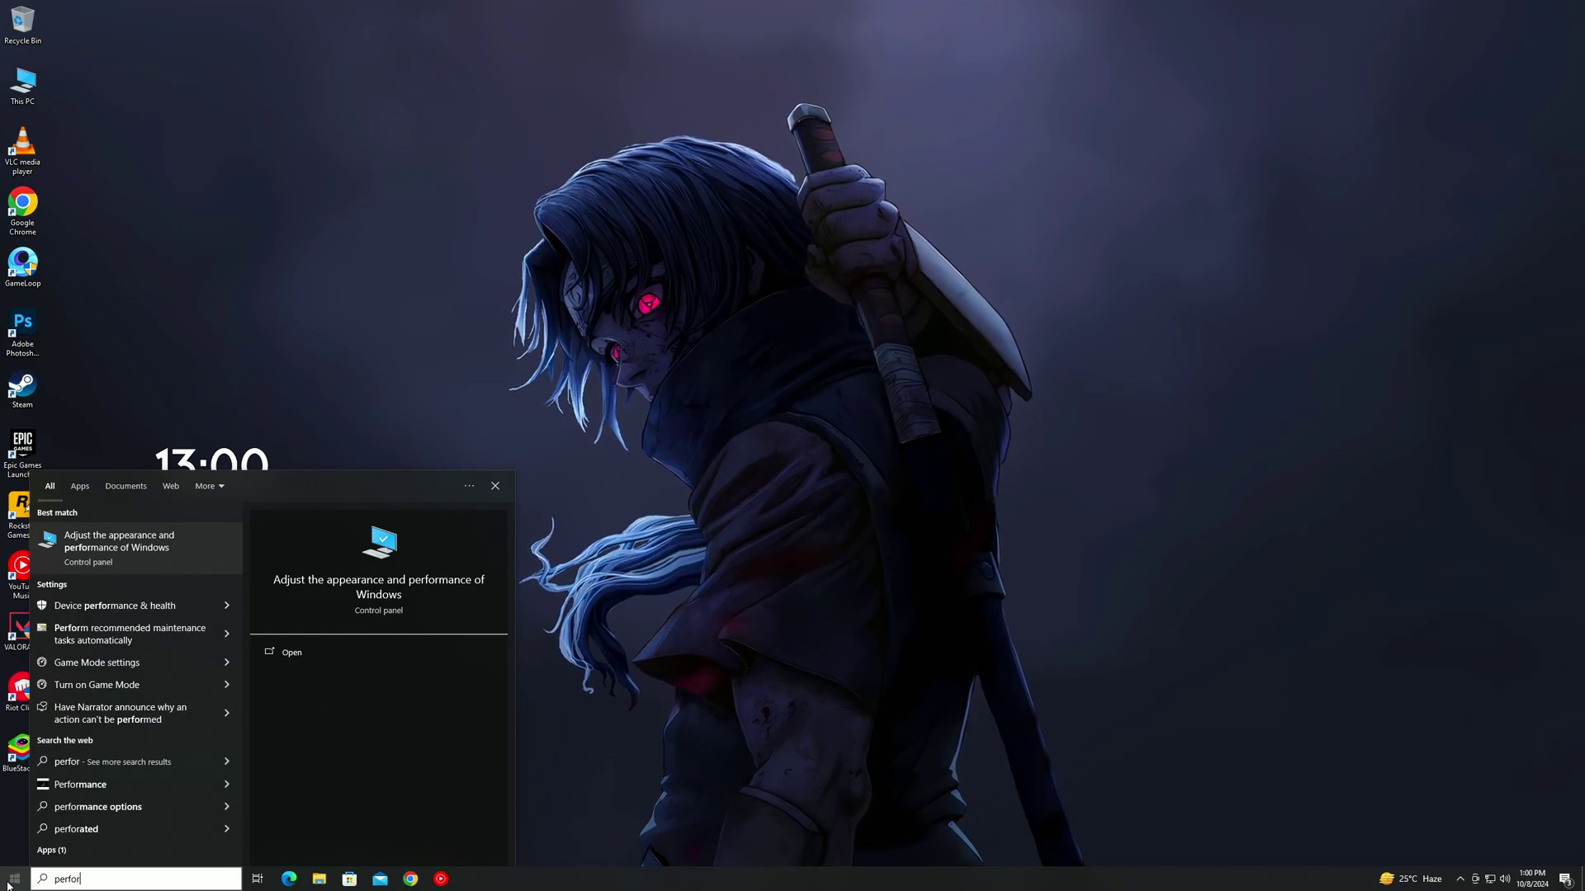
{"action": "type", "text": "mance"}
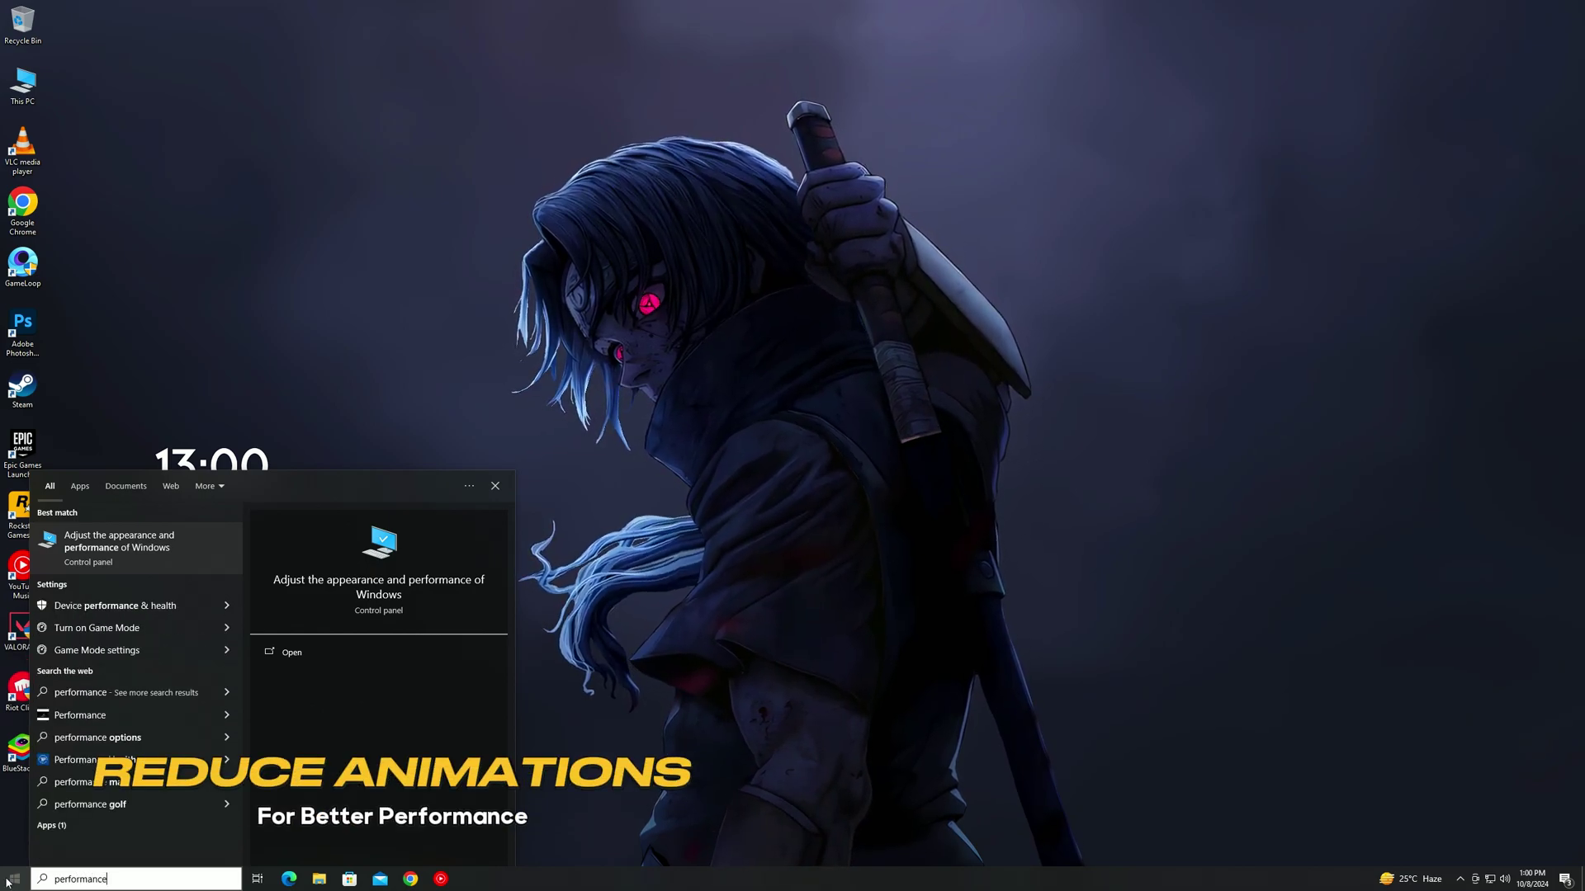
{"action": "left_click", "coordinate": [123, 557]}
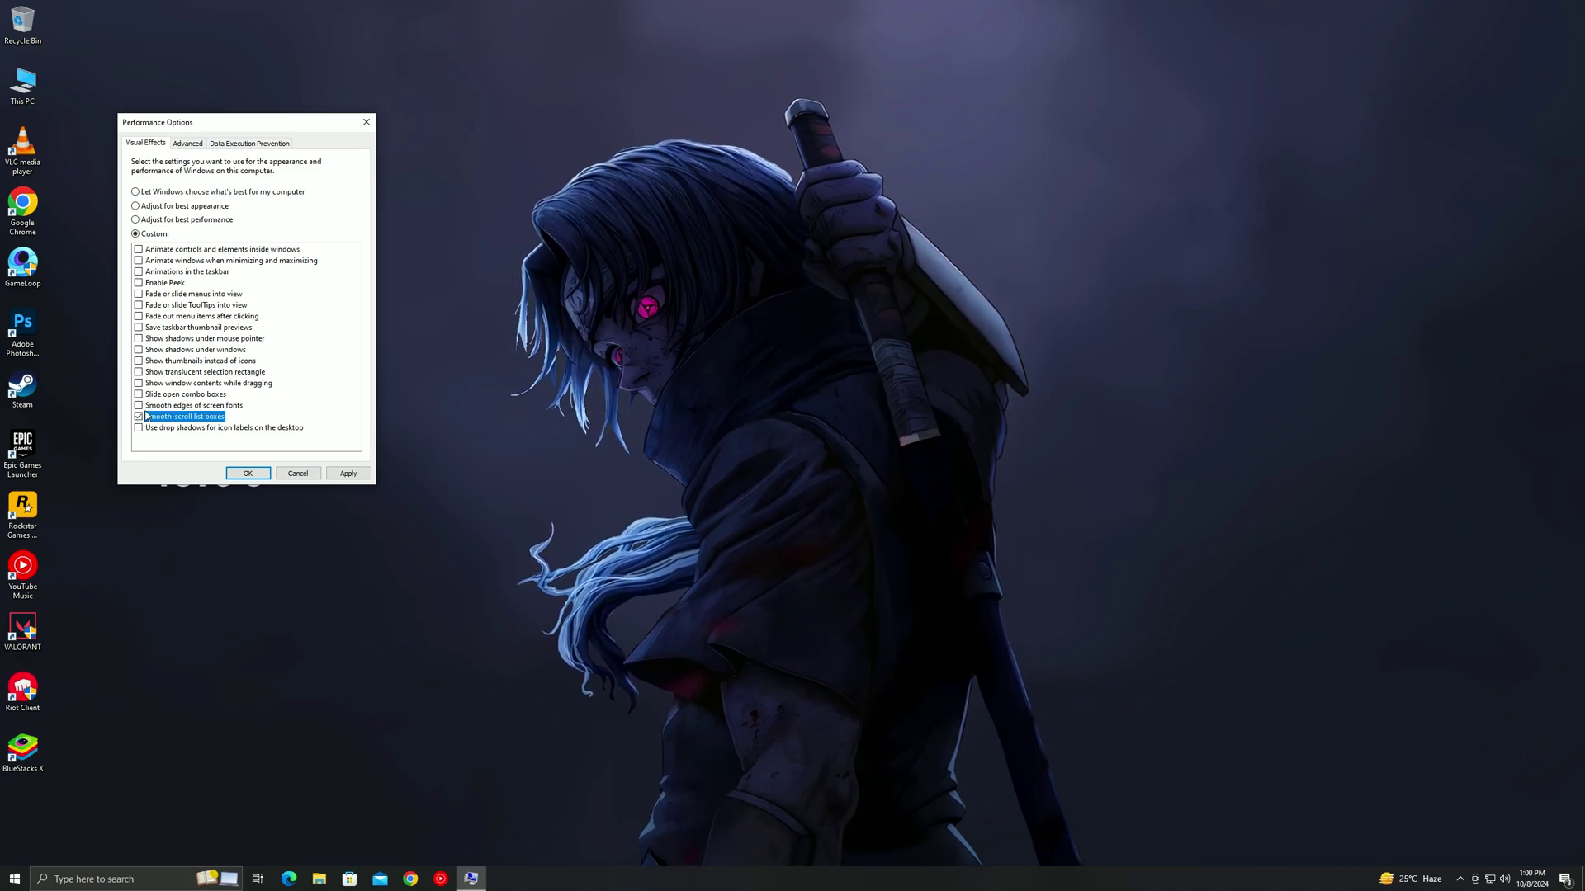
Step: Apply custom visual effects with only mouse pointer shadows, window shadows, icon thumbnails, smooth font edges and smooth-scroll list boxes enabled
{"action": "left_click", "coordinate": [137, 339]}
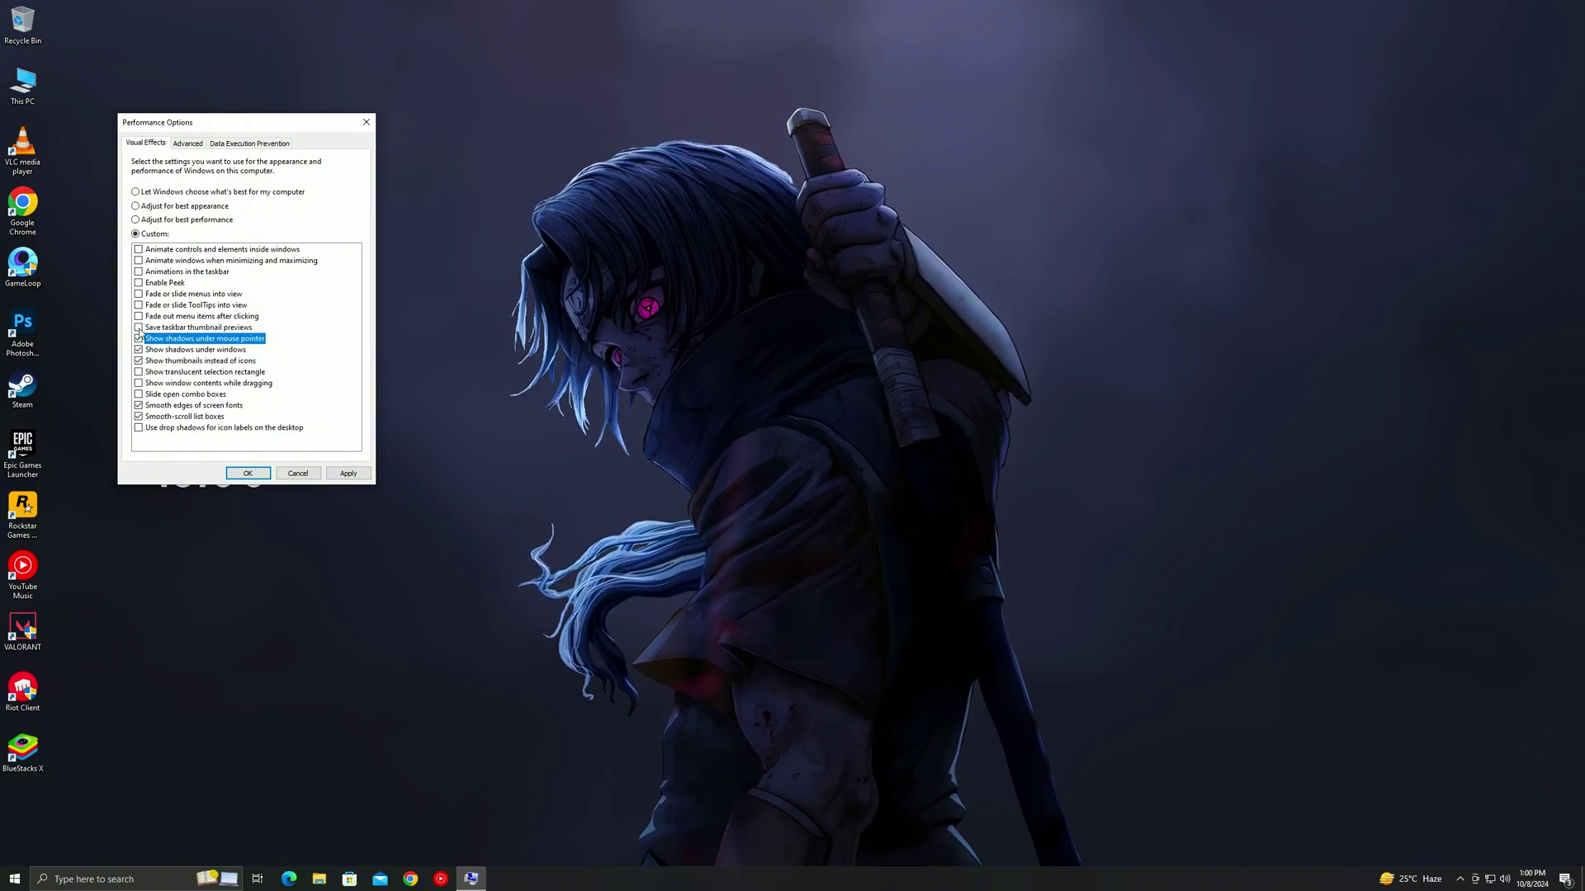
{"action": "left_click", "coordinate": [336, 470]}
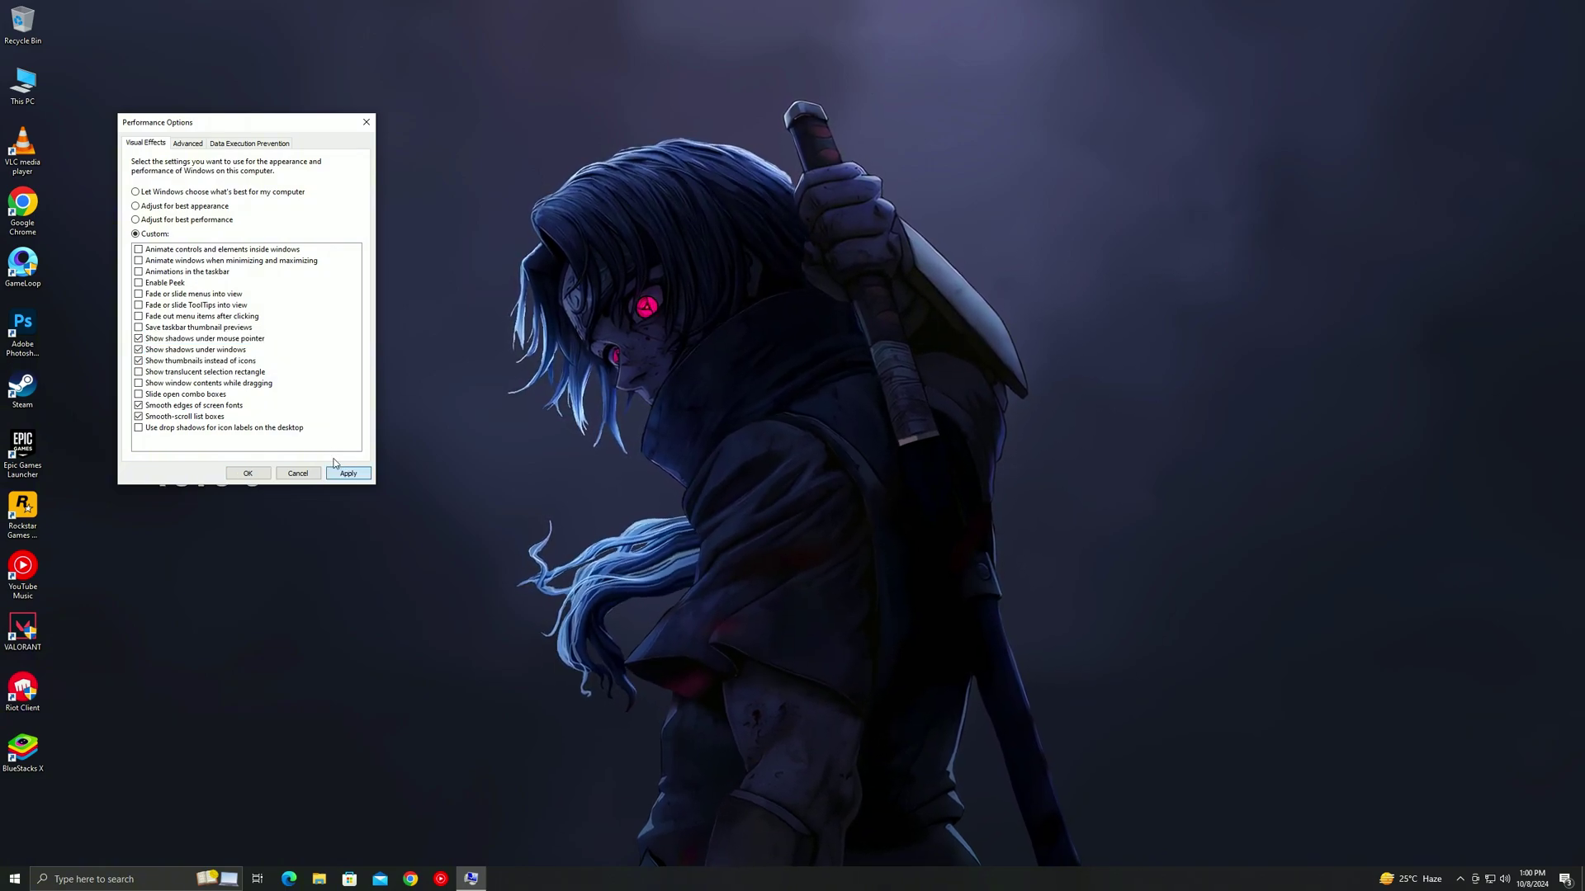
{"action": "left_click", "coordinate": [248, 473]}
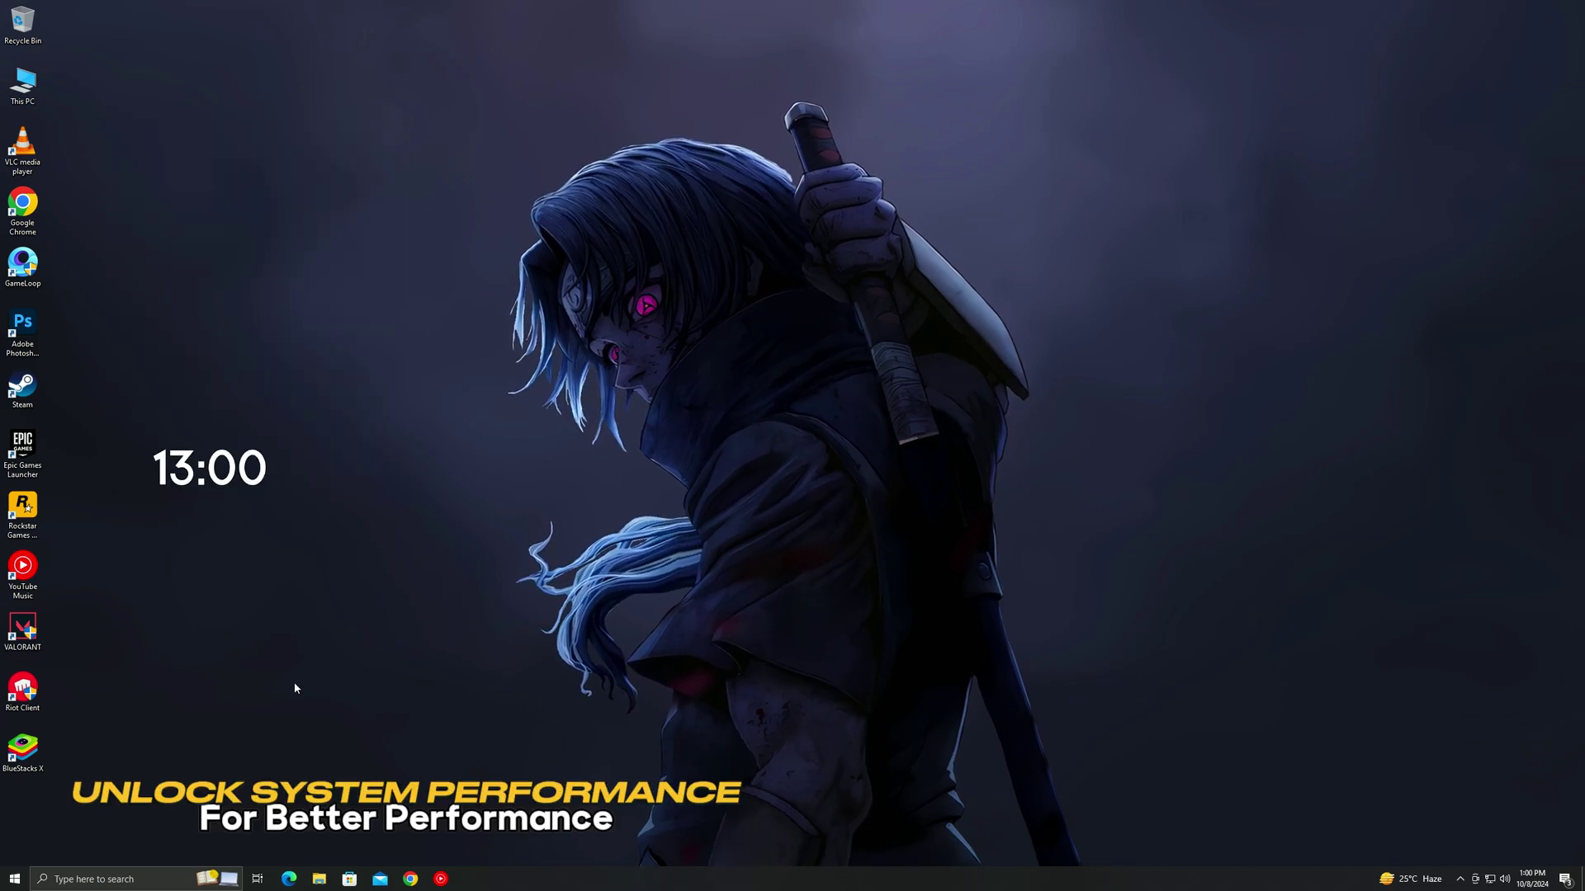
Step: Search Windows for ms config and open System Configuration
{"action": "left_click", "coordinate": [2, 884]}
{"action": "type", "text": "ms"}
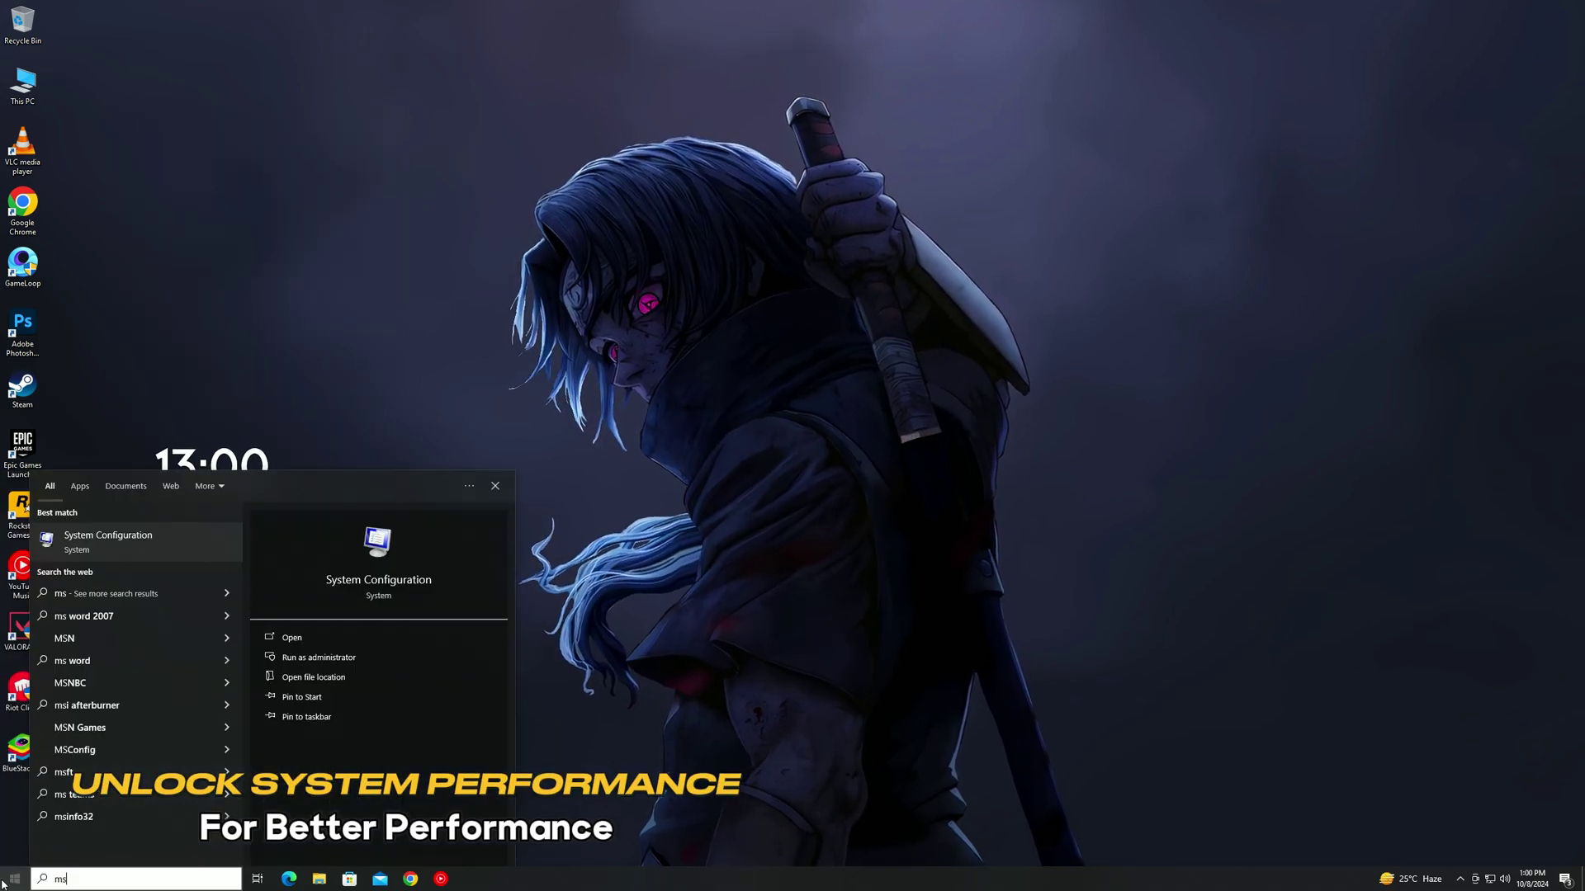
{"action": "type", "text": " confi"}
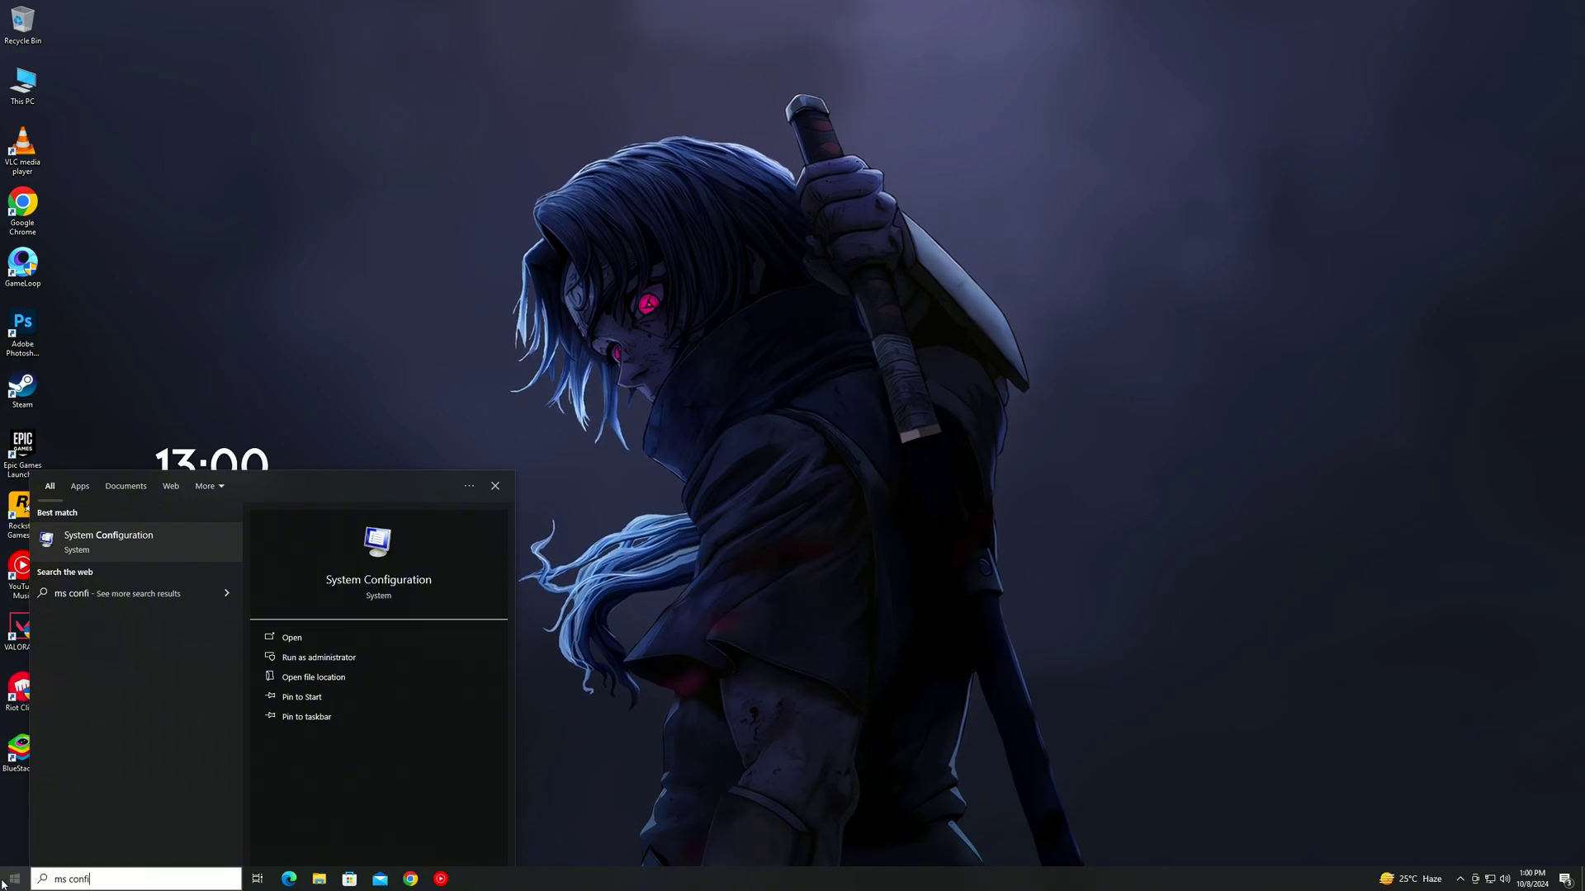
{"action": "type", "text": "g"}
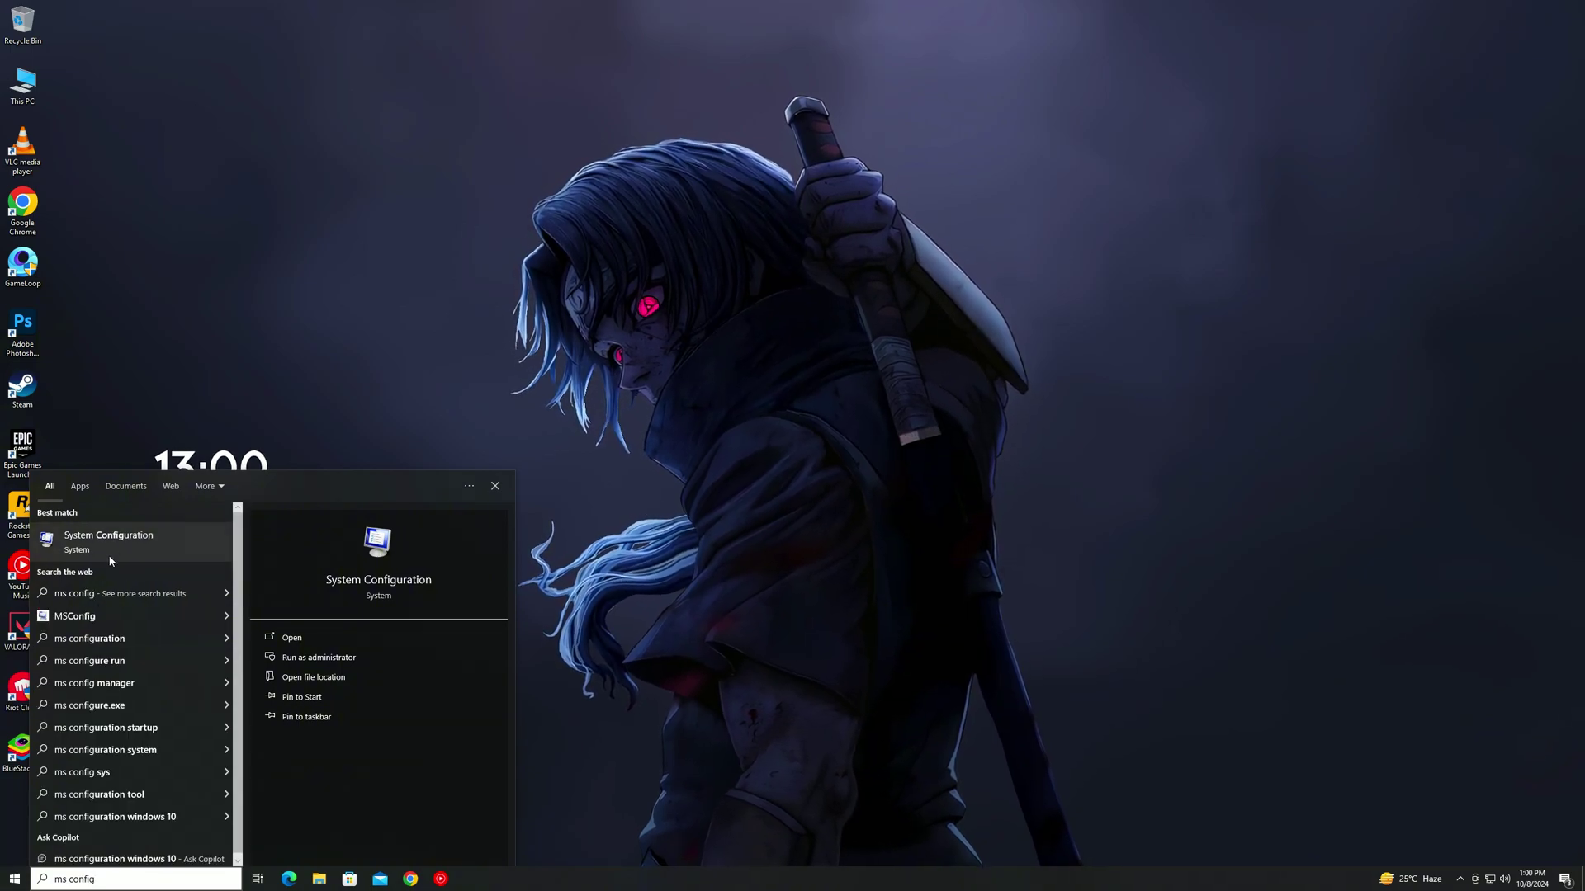
{"action": "left_click", "coordinate": [110, 555]}
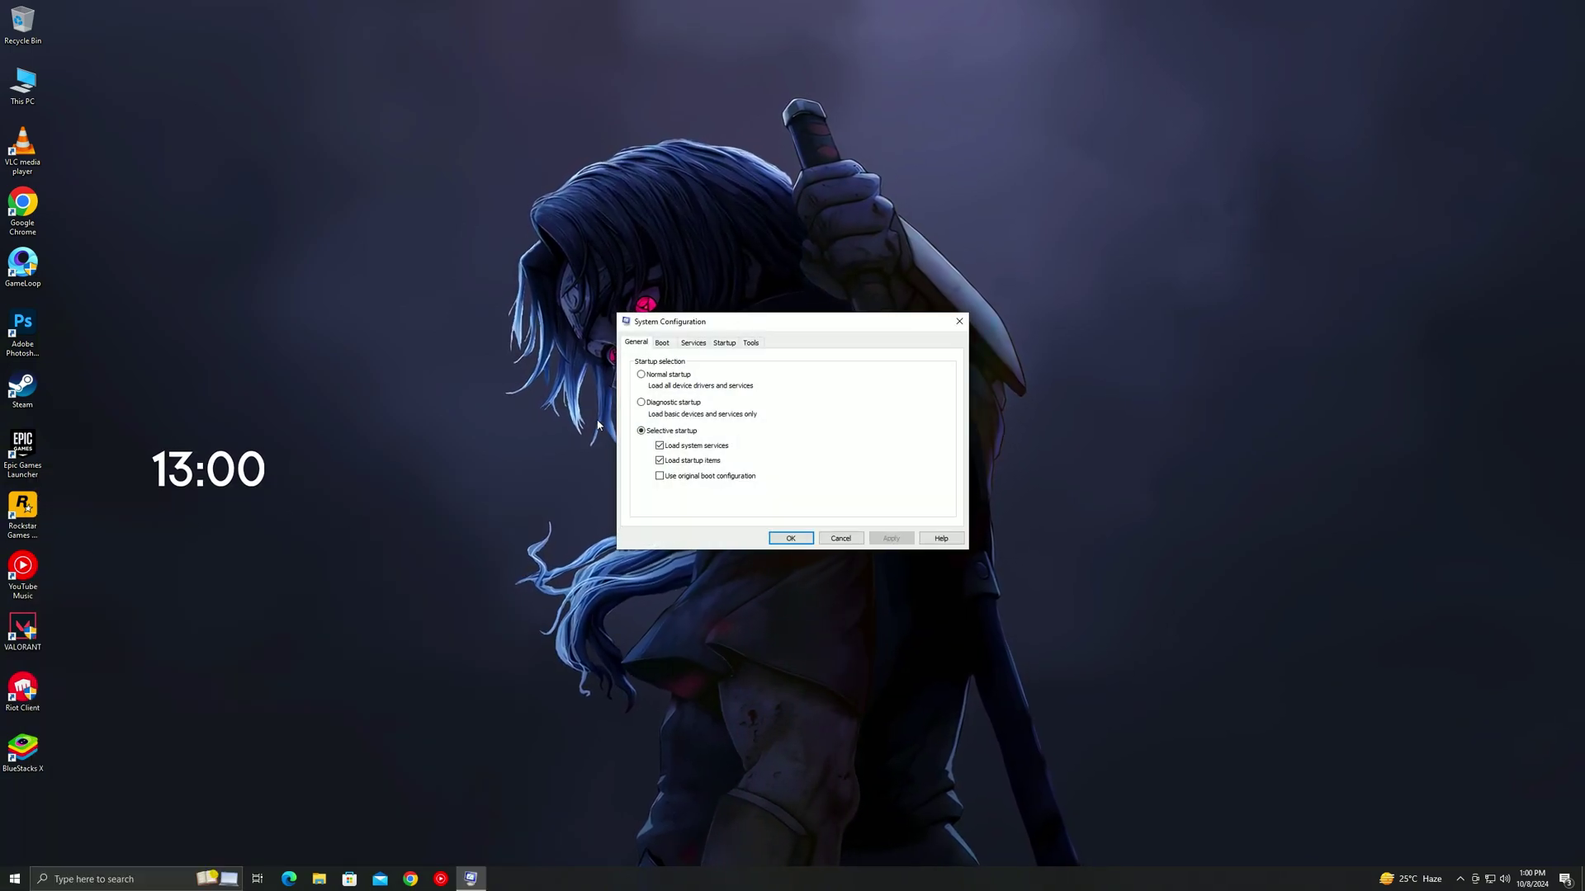
Step: Configure the Windows 10 advanced boot options for 4 processors and maximum memory, apply them, and dismiss the restart prompt
{"action": "left_click", "coordinate": [662, 344]}
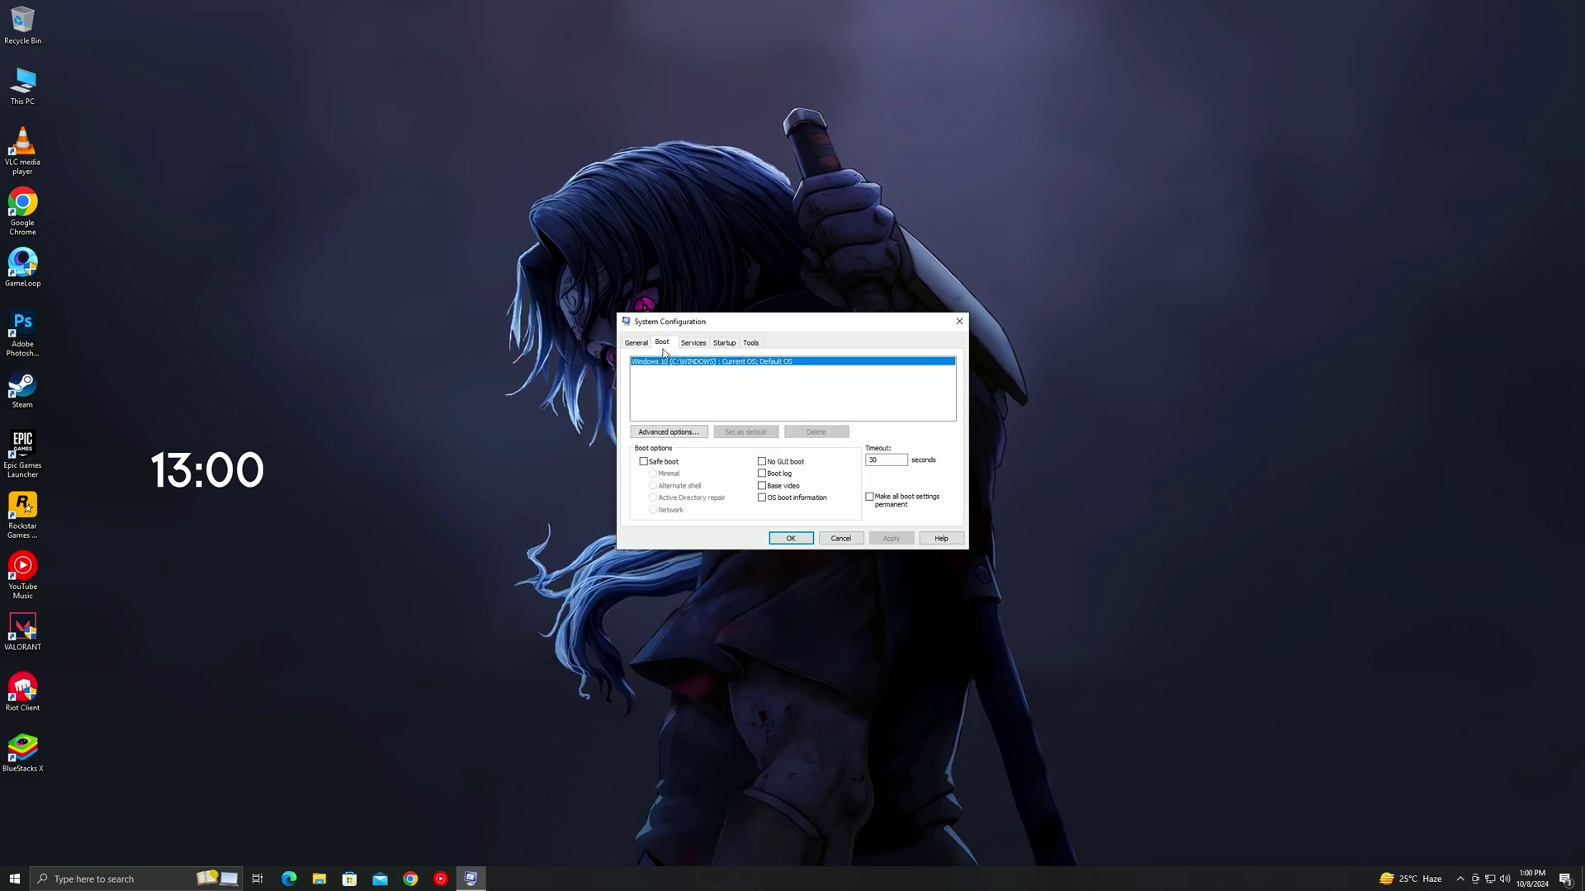
{"action": "left_click", "coordinate": [669, 433]}
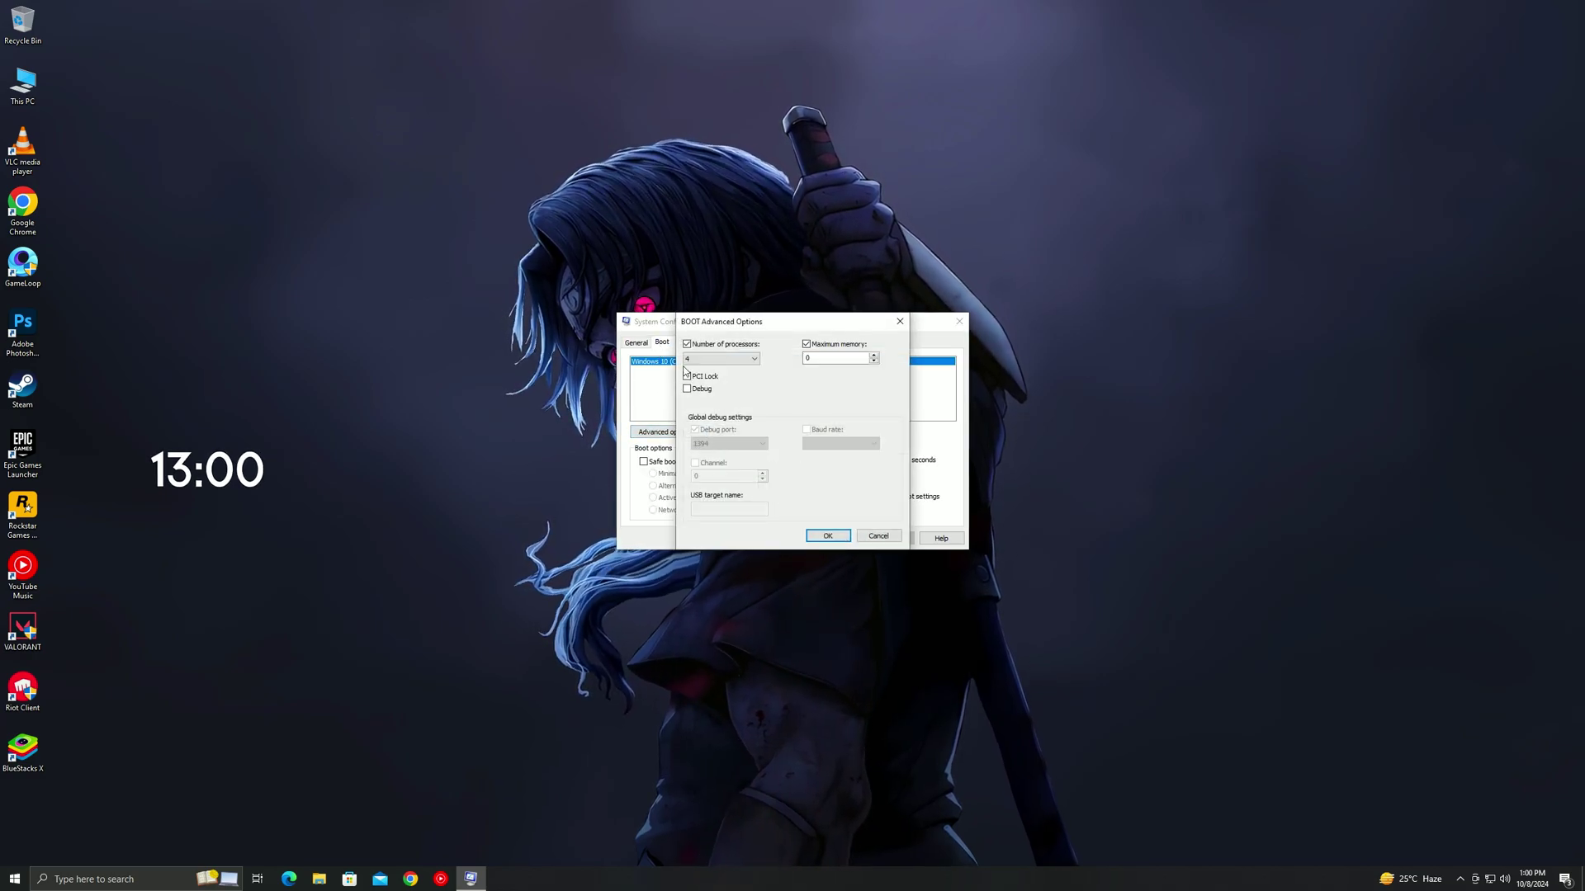
{"action": "left_click", "coordinate": [686, 345]}
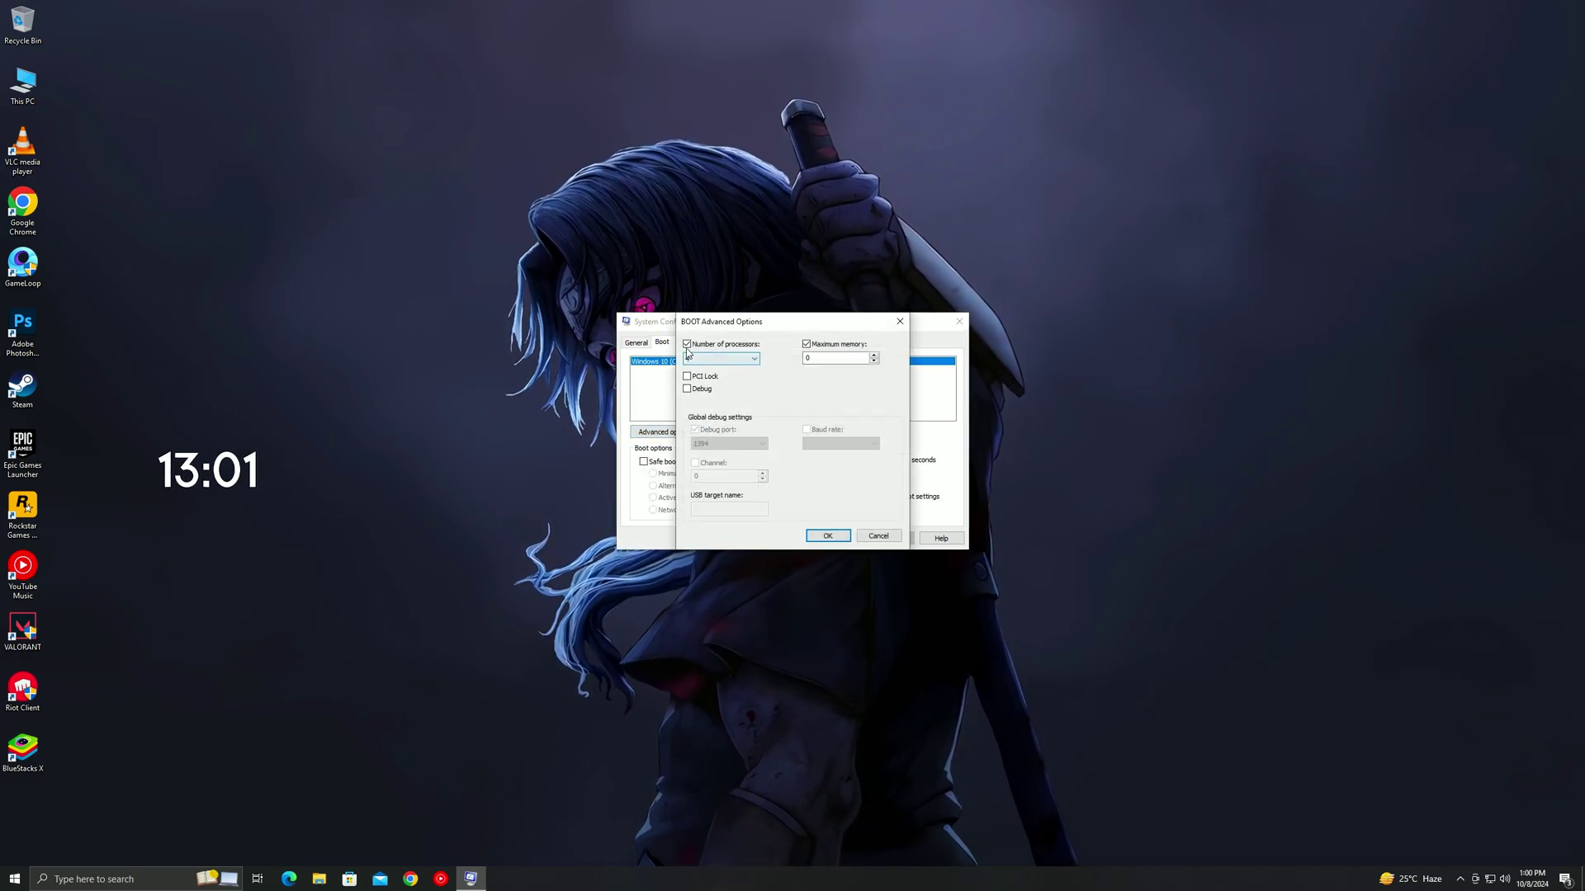
{"action": "left_click", "coordinate": [806, 345]}
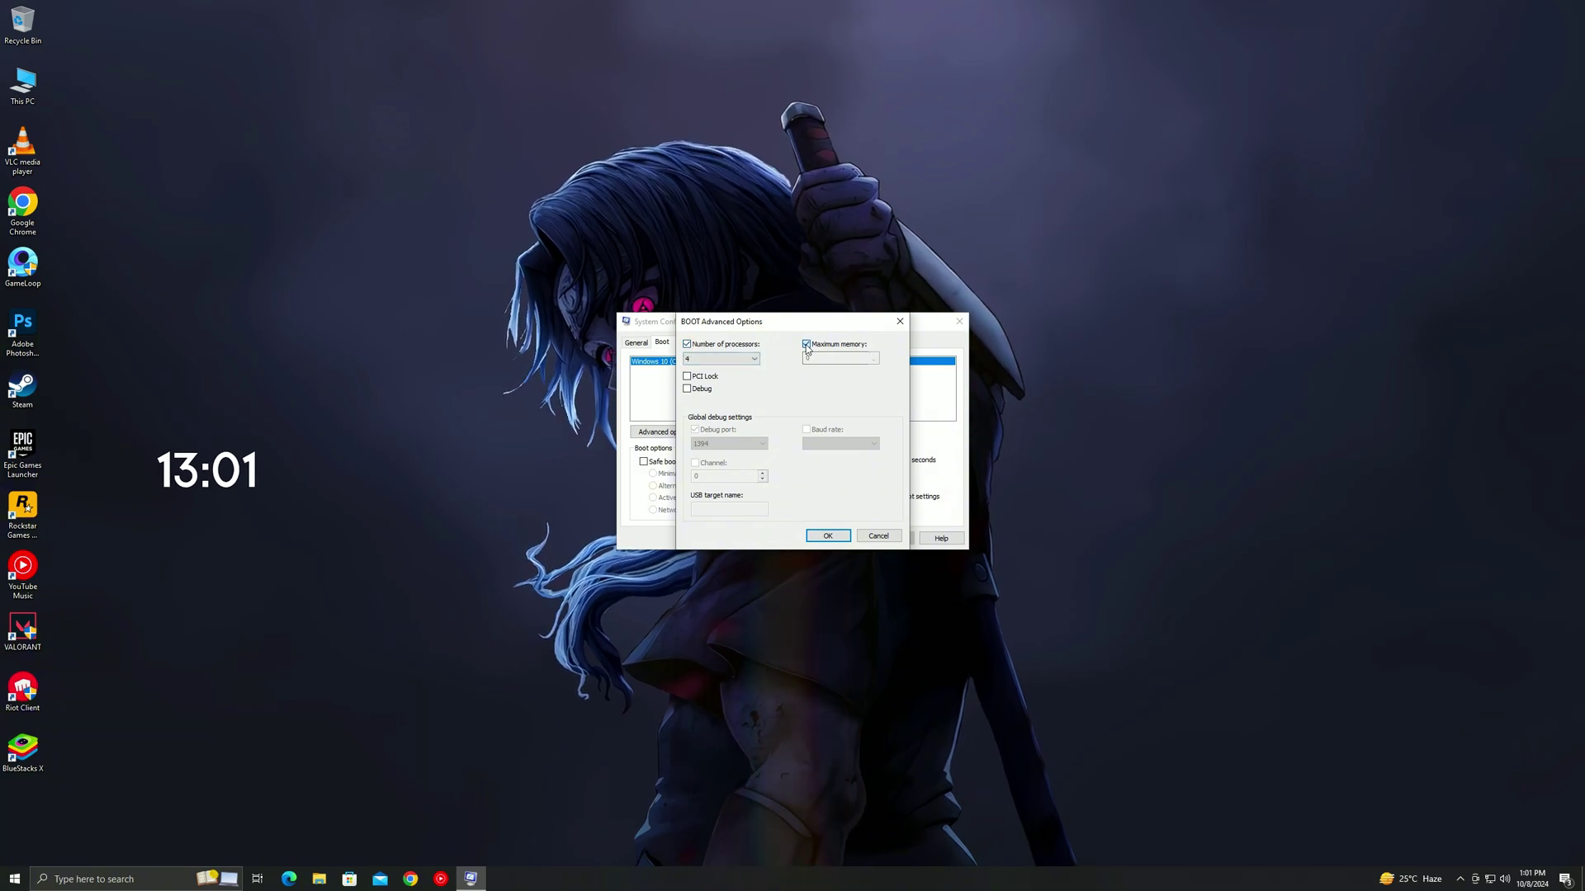
{"action": "left_click", "coordinate": [828, 537]}
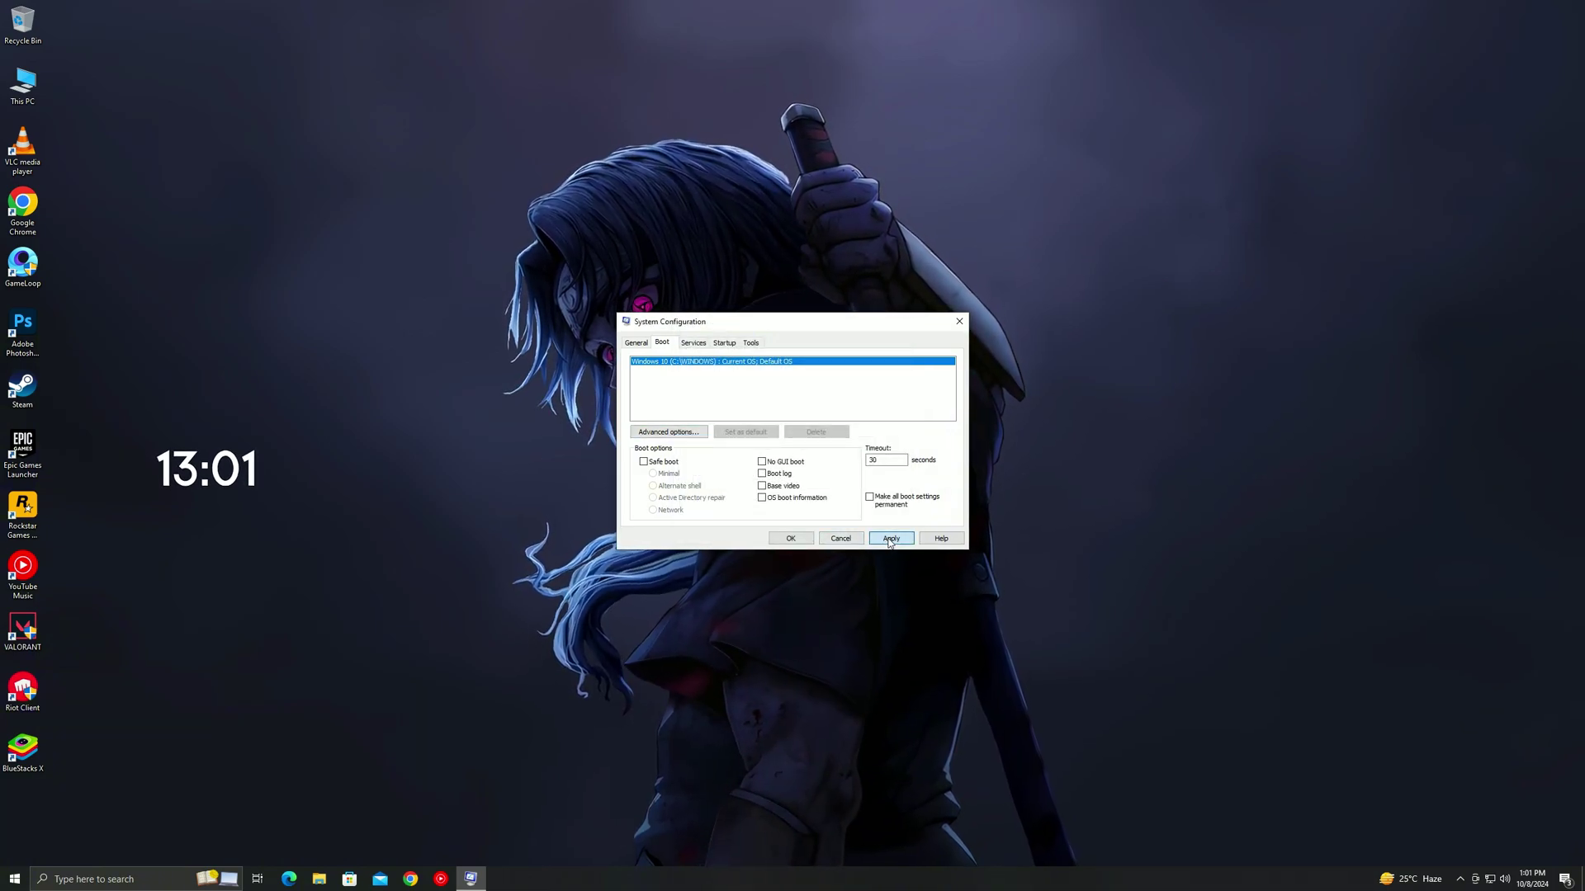
{"action": "left_click", "coordinate": [786, 539]}
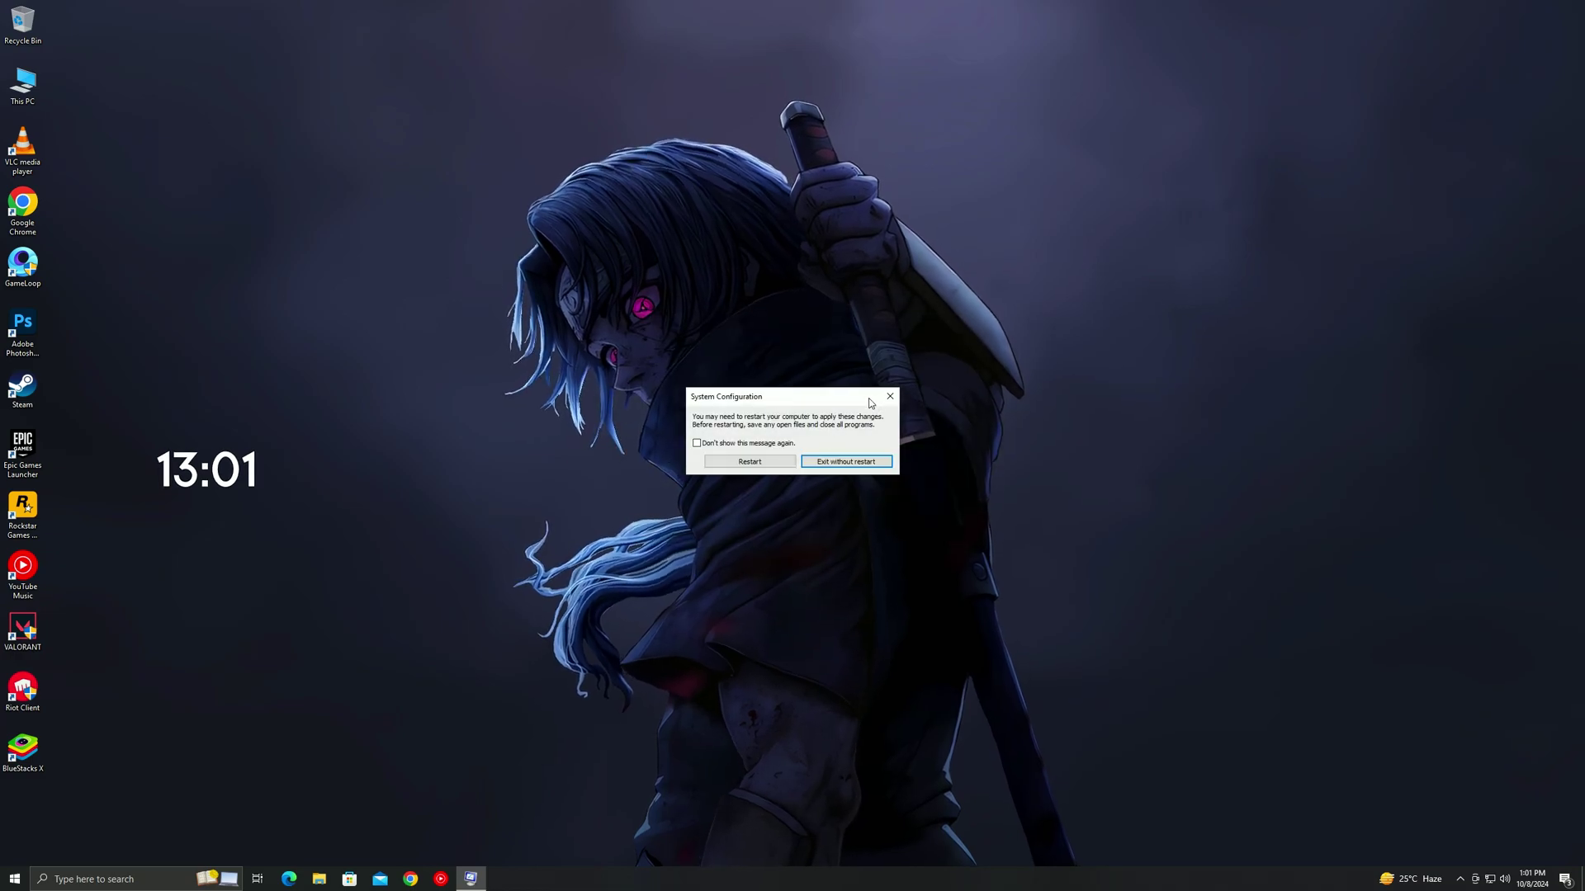
{"action": "left_click", "coordinate": [889, 397]}
Step: Find Defragment and Optimize Drives through a disk search and optimize the HDD 500GB (E:) drive
{"action": "left_click", "coordinate": [12, 881]}
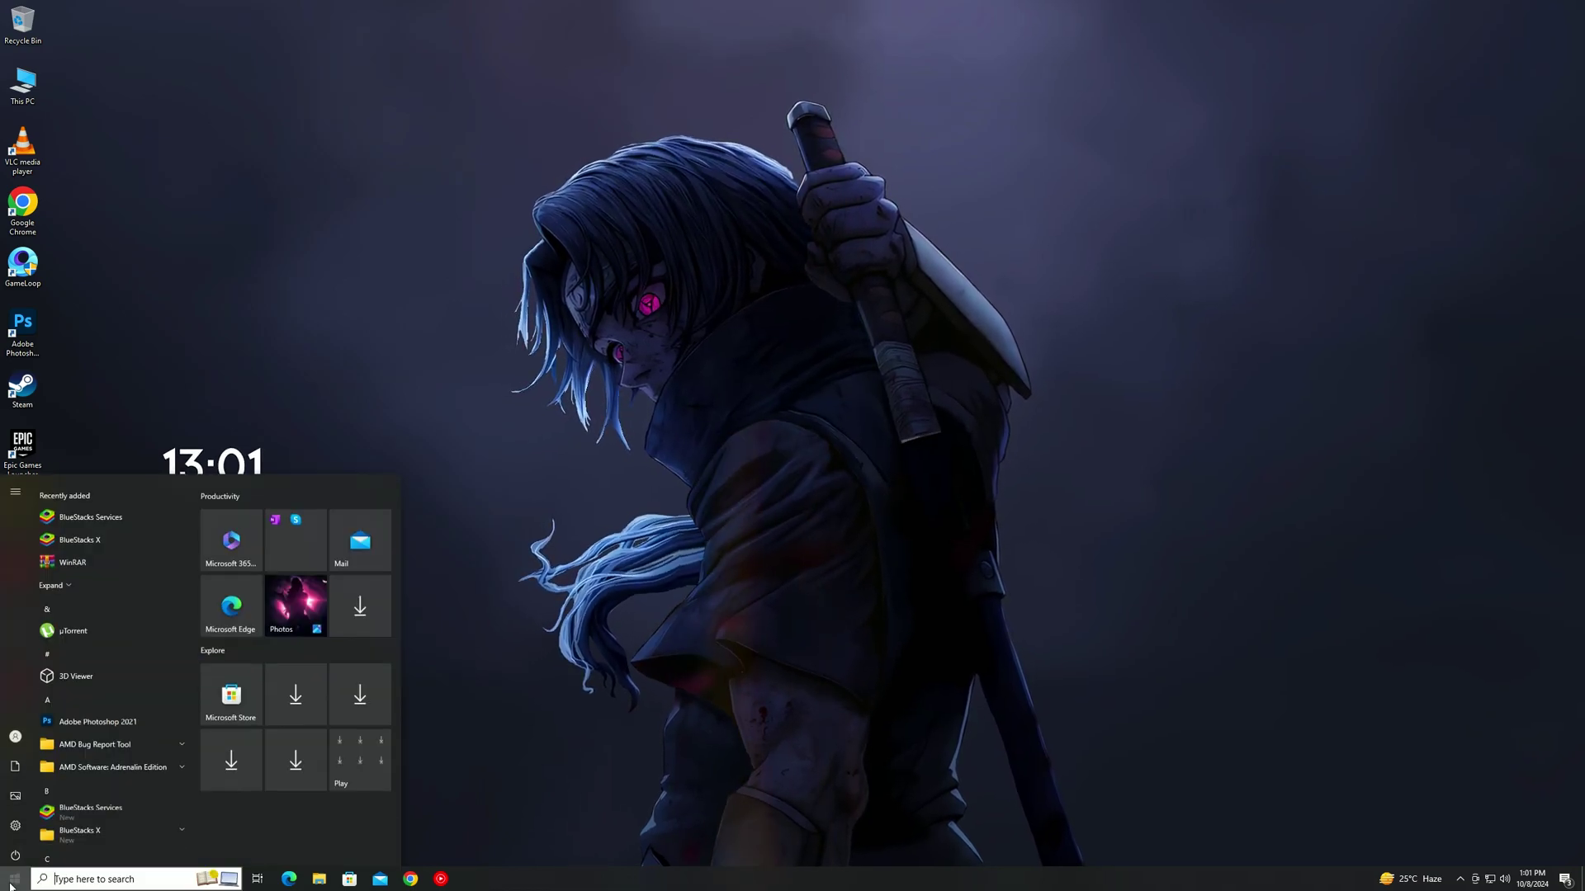
{"action": "type", "text": "disk"}
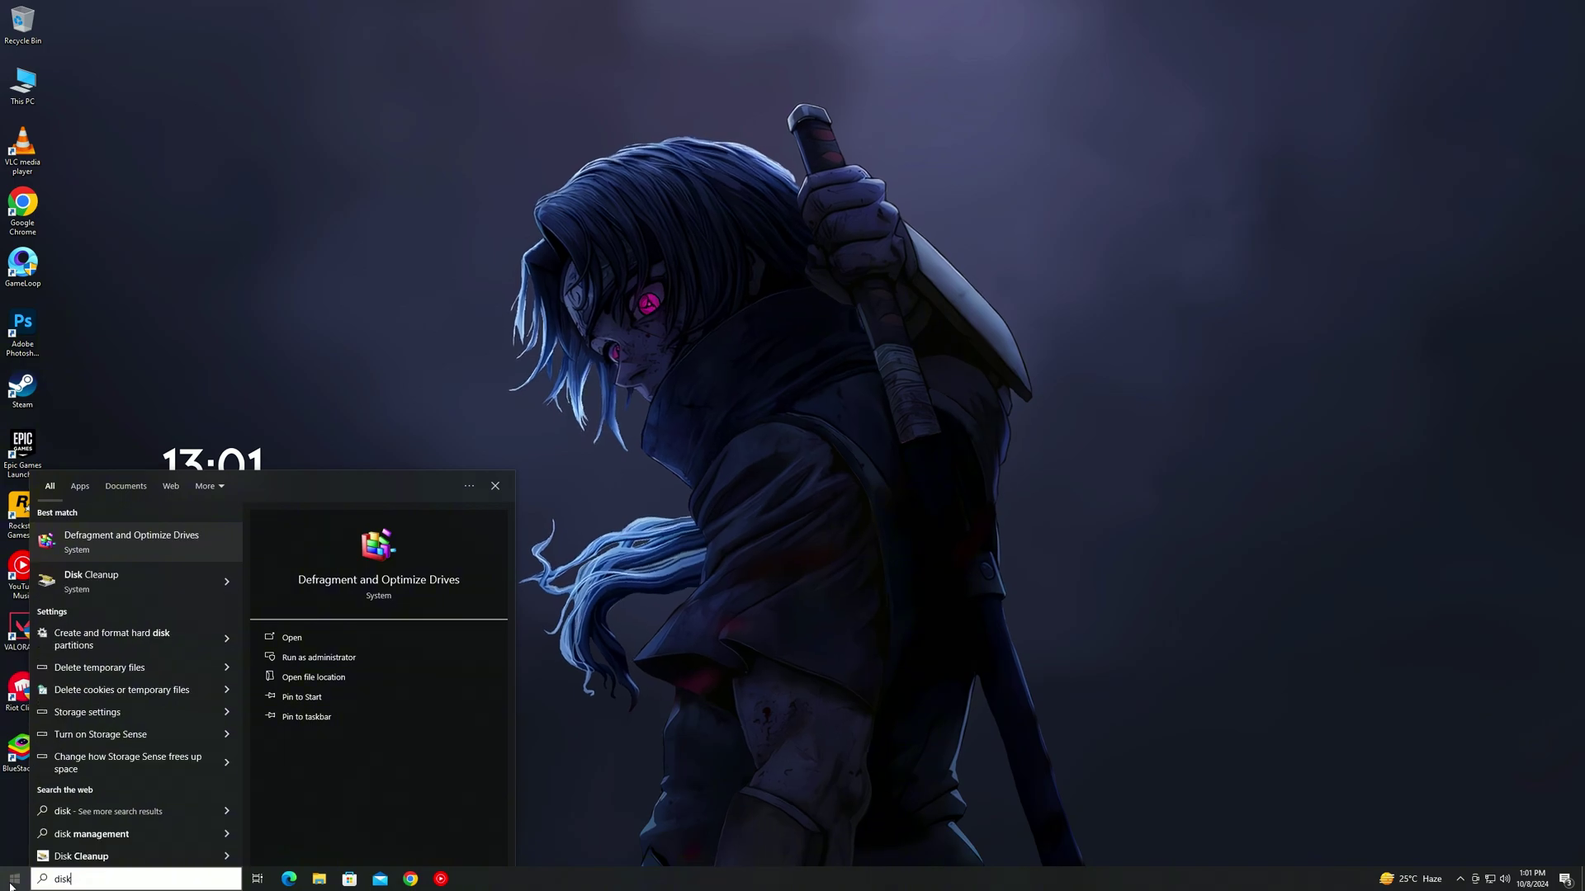
{"action": "left_click", "coordinate": [106, 554]}
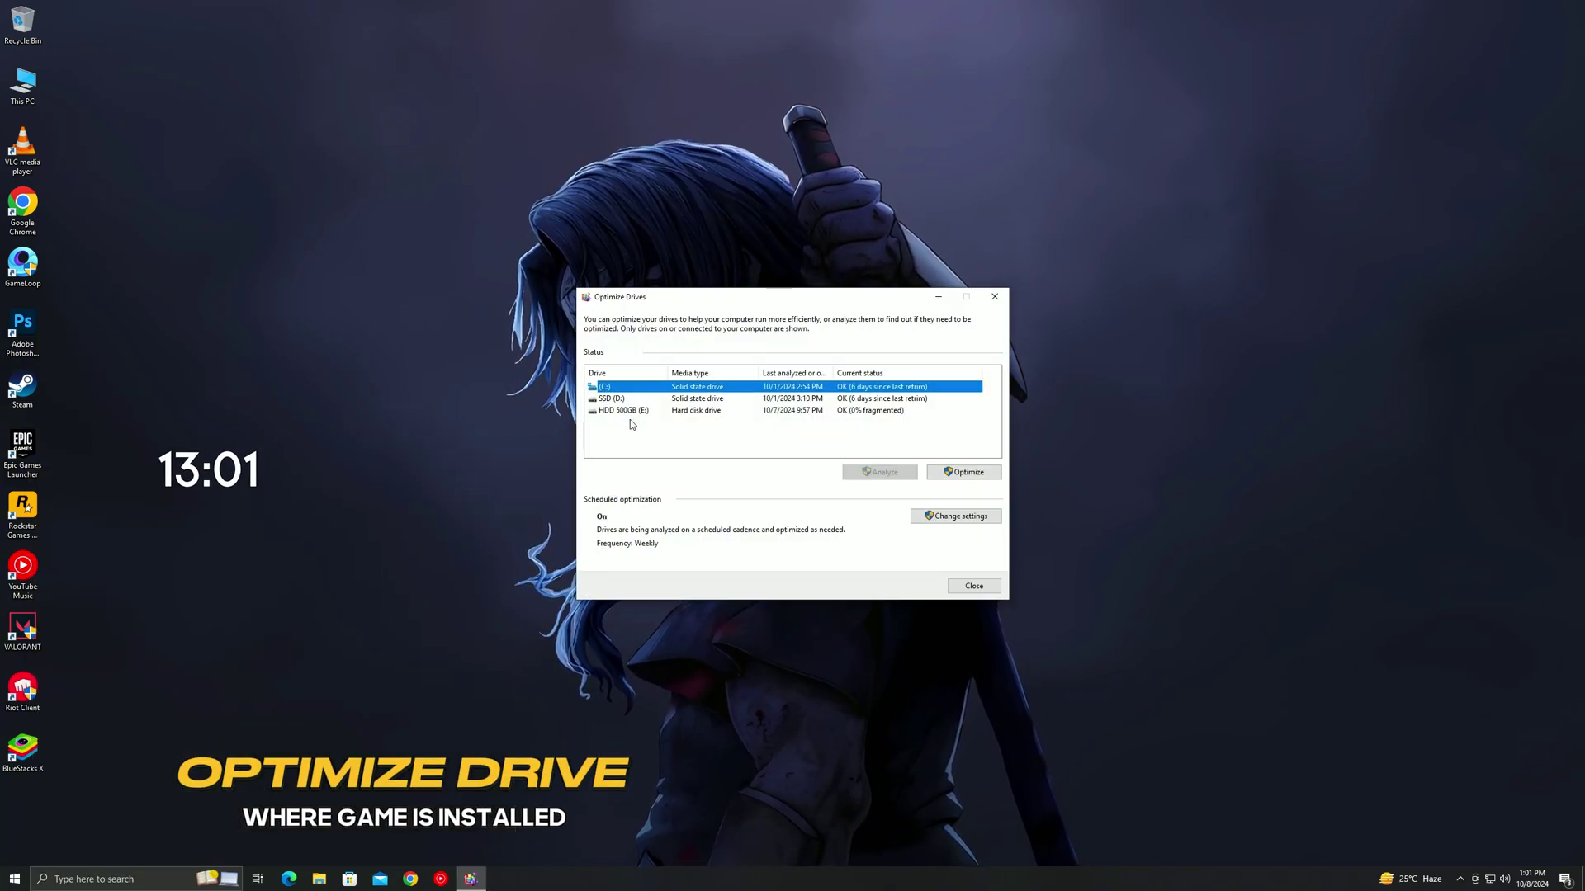
{"action": "left_click", "coordinate": [633, 413]}
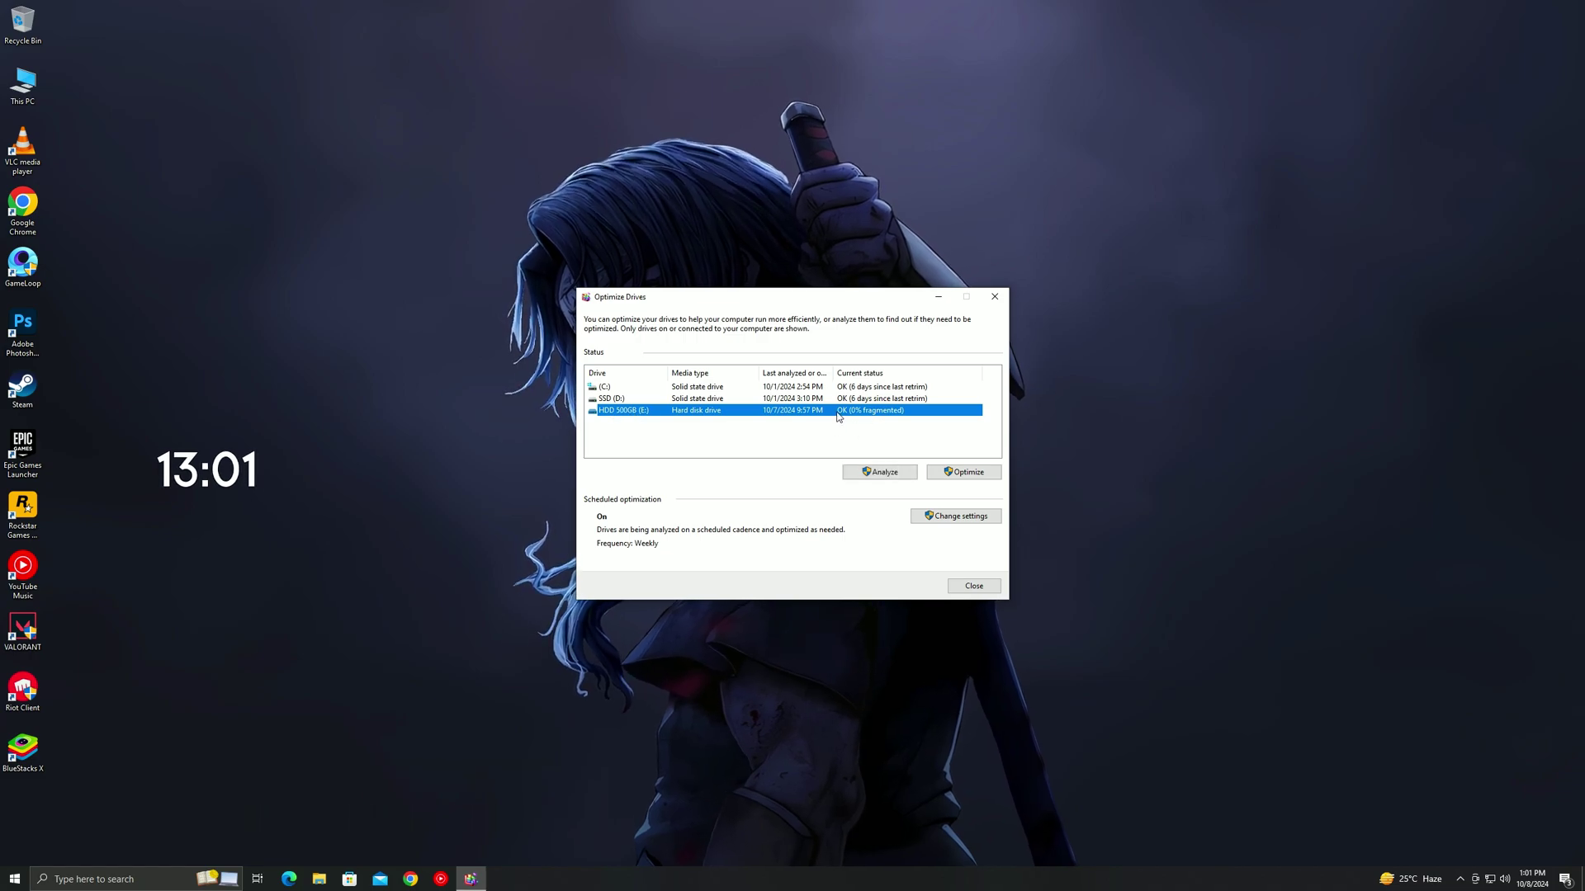
{"action": "left_click", "coordinate": [958, 472]}
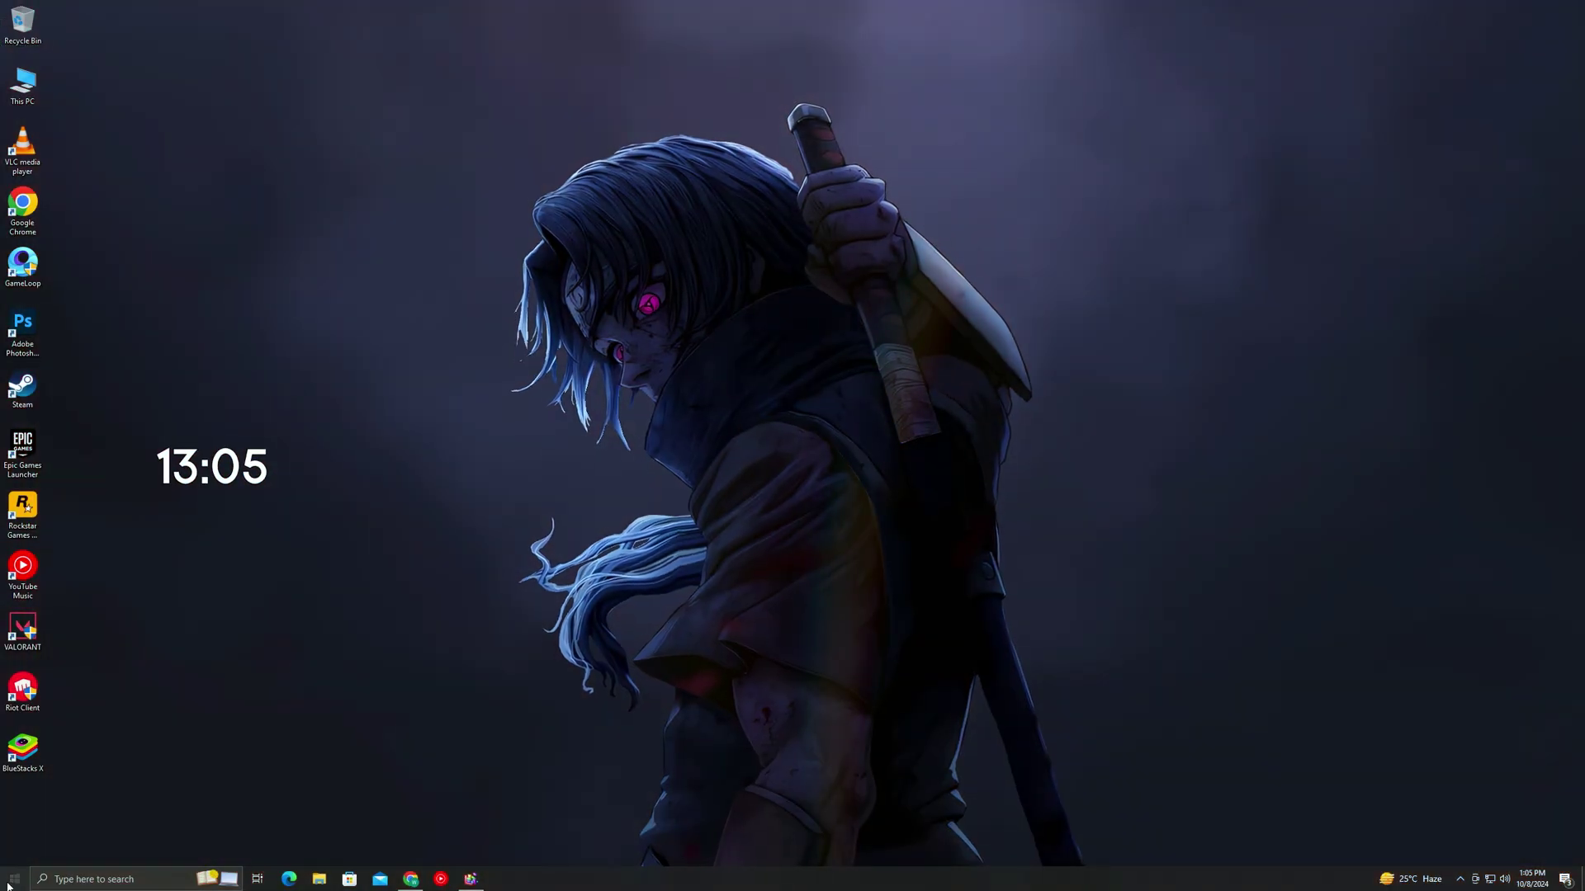
Step: Open the Game Mode settings, check whether Game Mode and Game Bar are turned on or off, and close Settings
{"action": "left_click", "coordinate": [7, 874]}
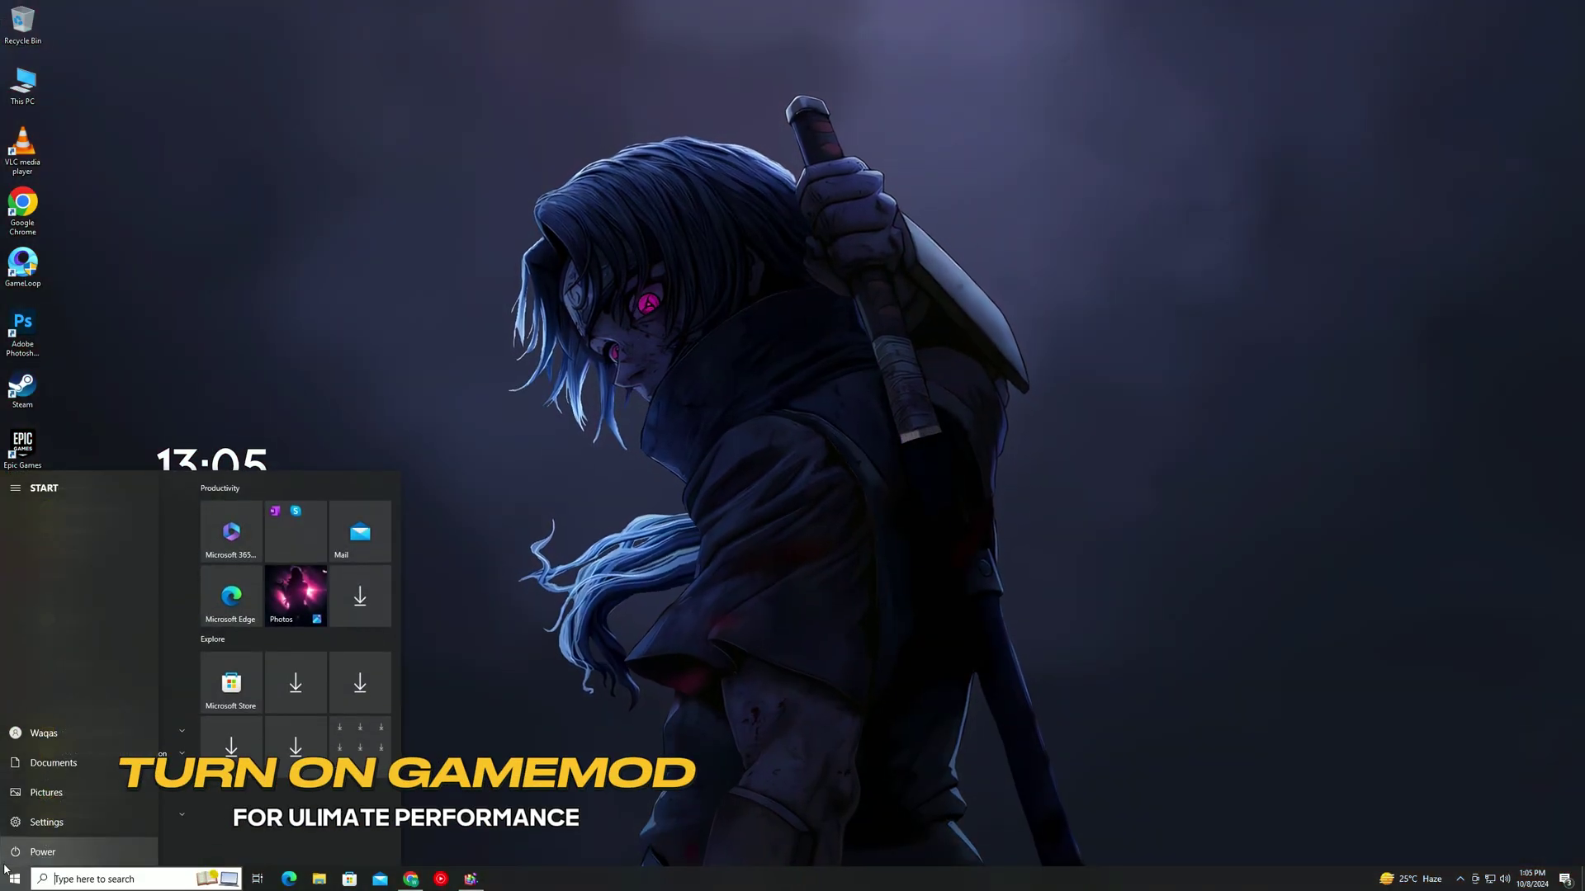
{"action": "type", "text": "game m"}
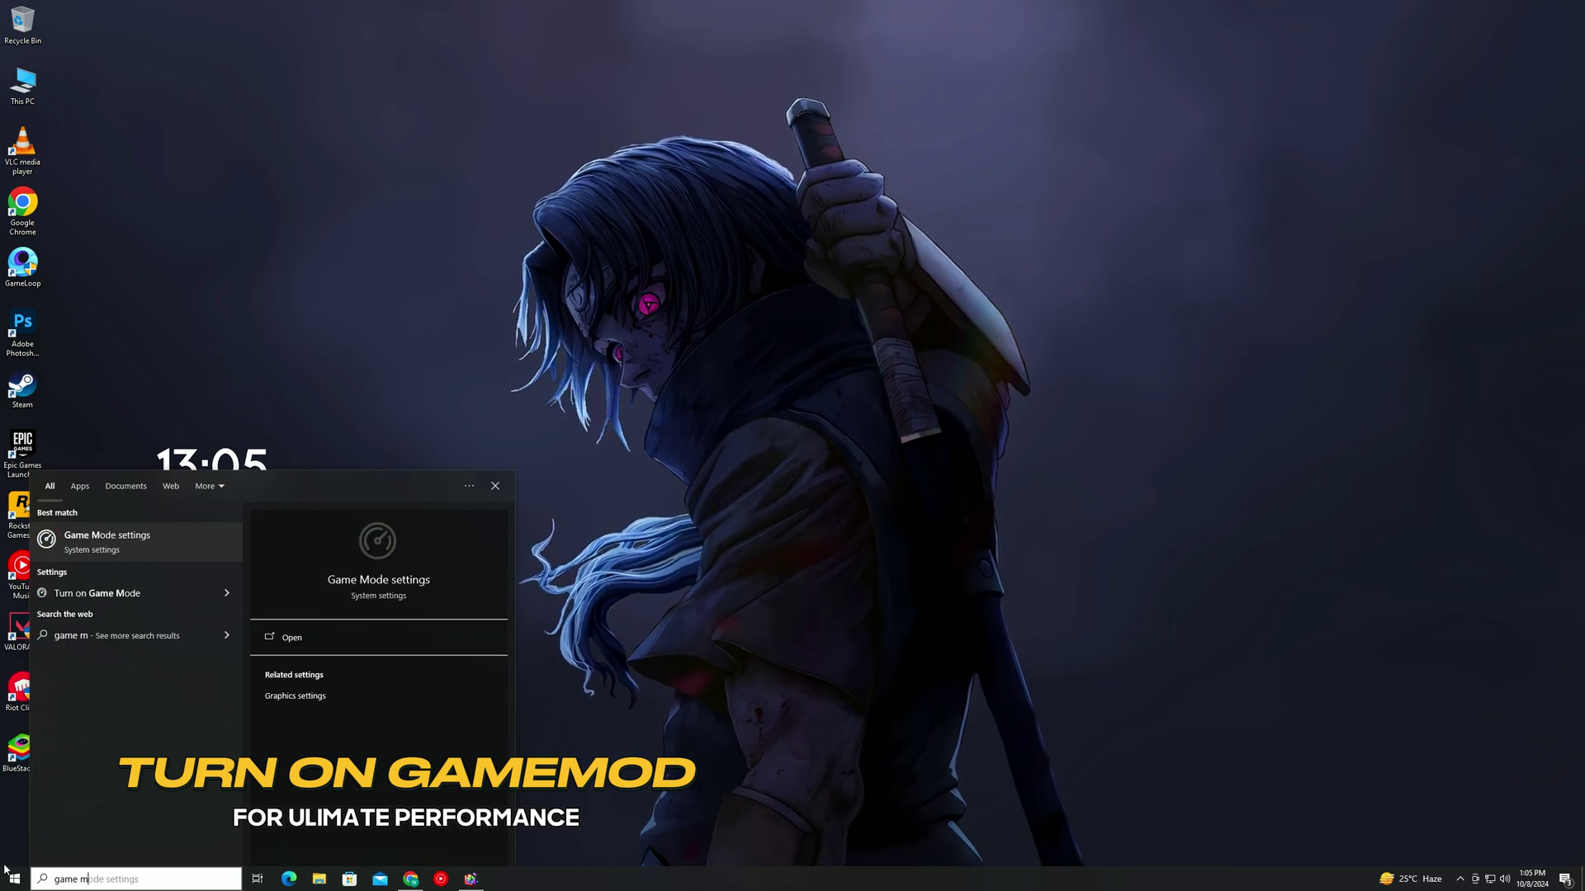
{"action": "type", "text": "od"}
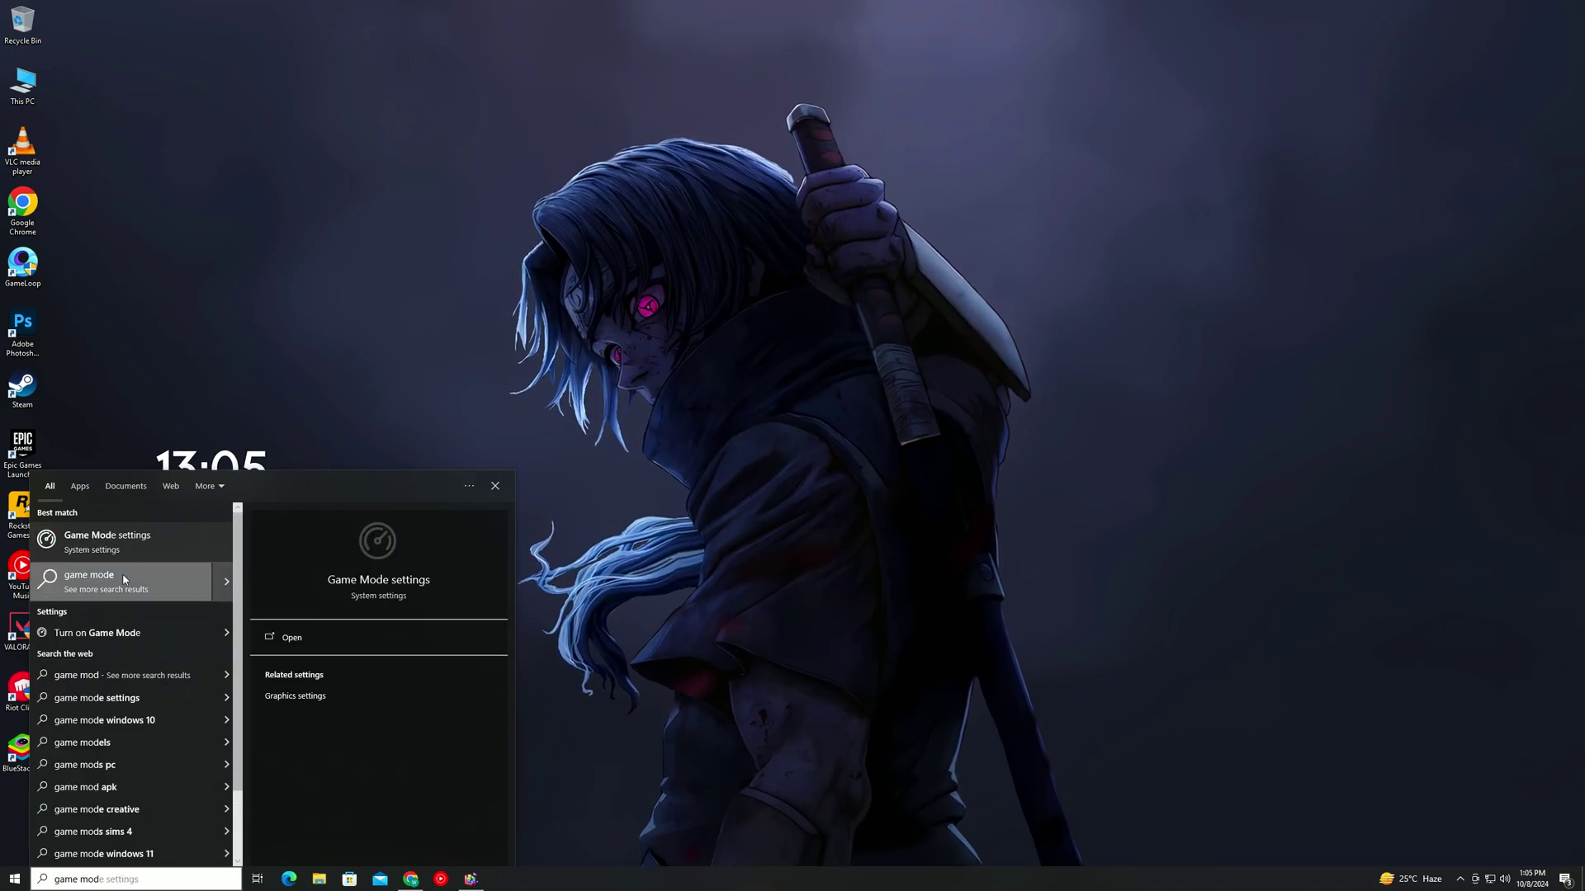
{"action": "left_click", "coordinate": [108, 541]}
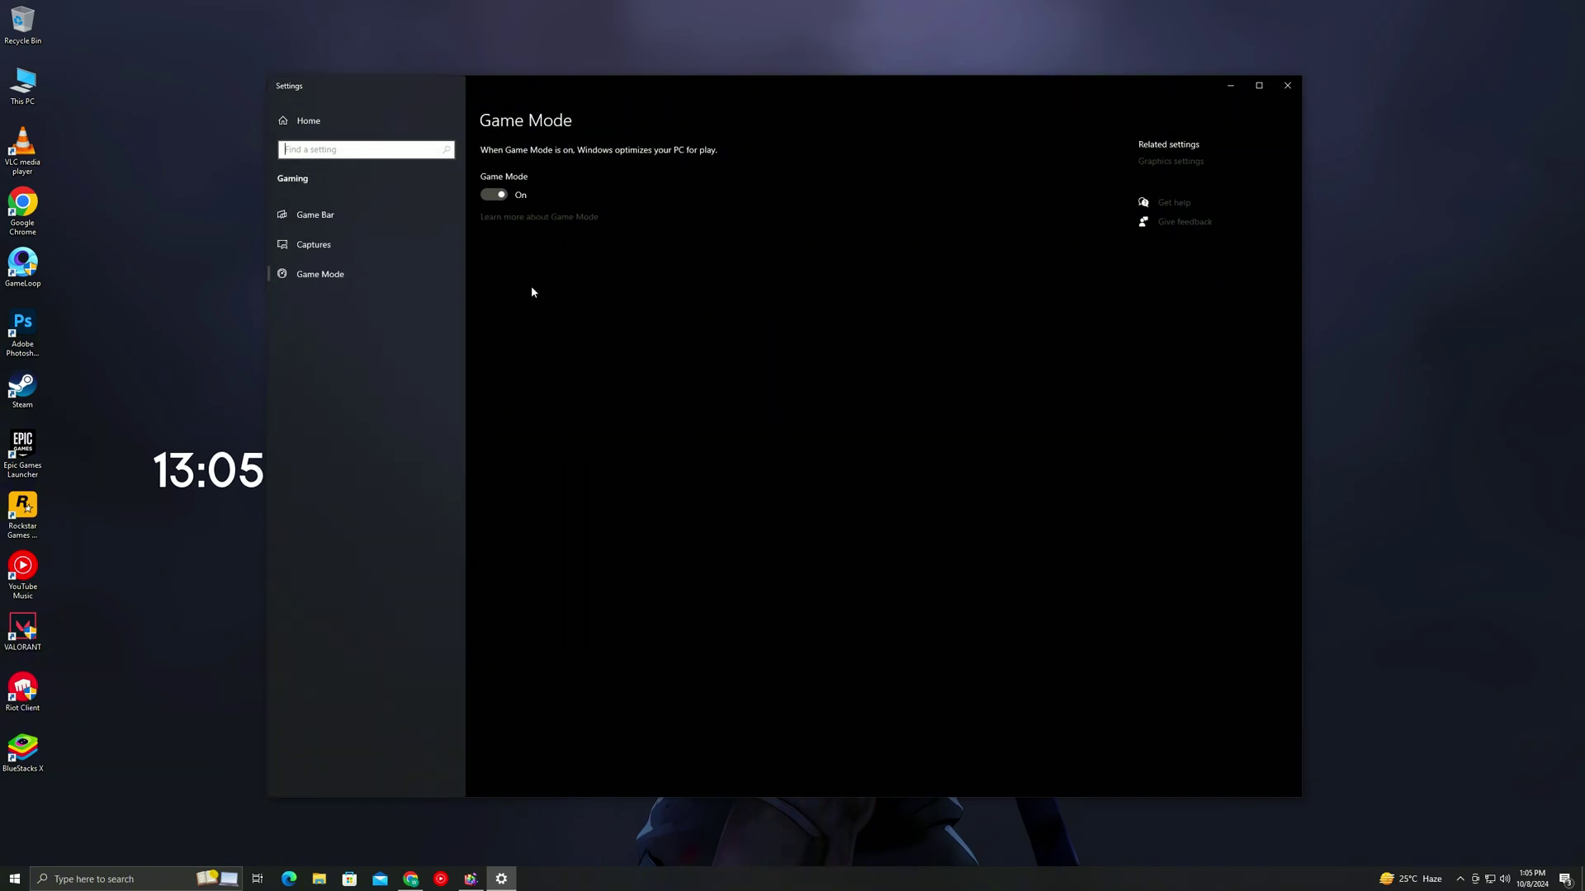
{"action": "left_click", "coordinate": [366, 213]}
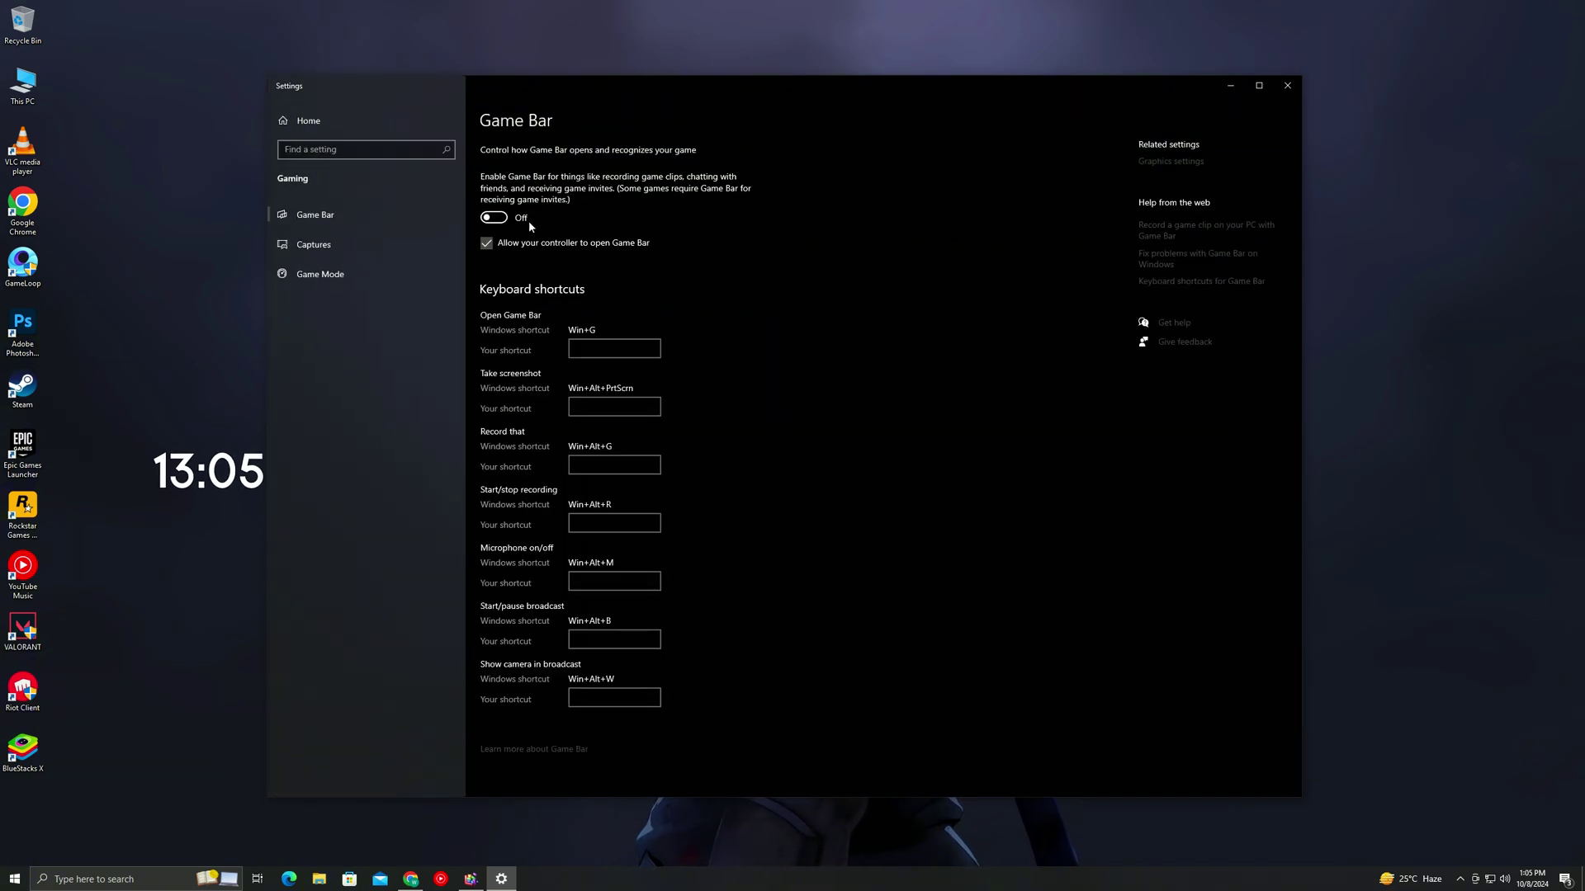
{"action": "left_click", "coordinate": [1286, 85]}
Step: Open the Windows Privacy settings and check whether apps may access location, camera and notifications
{"action": "left_click", "coordinate": [15, 878]}
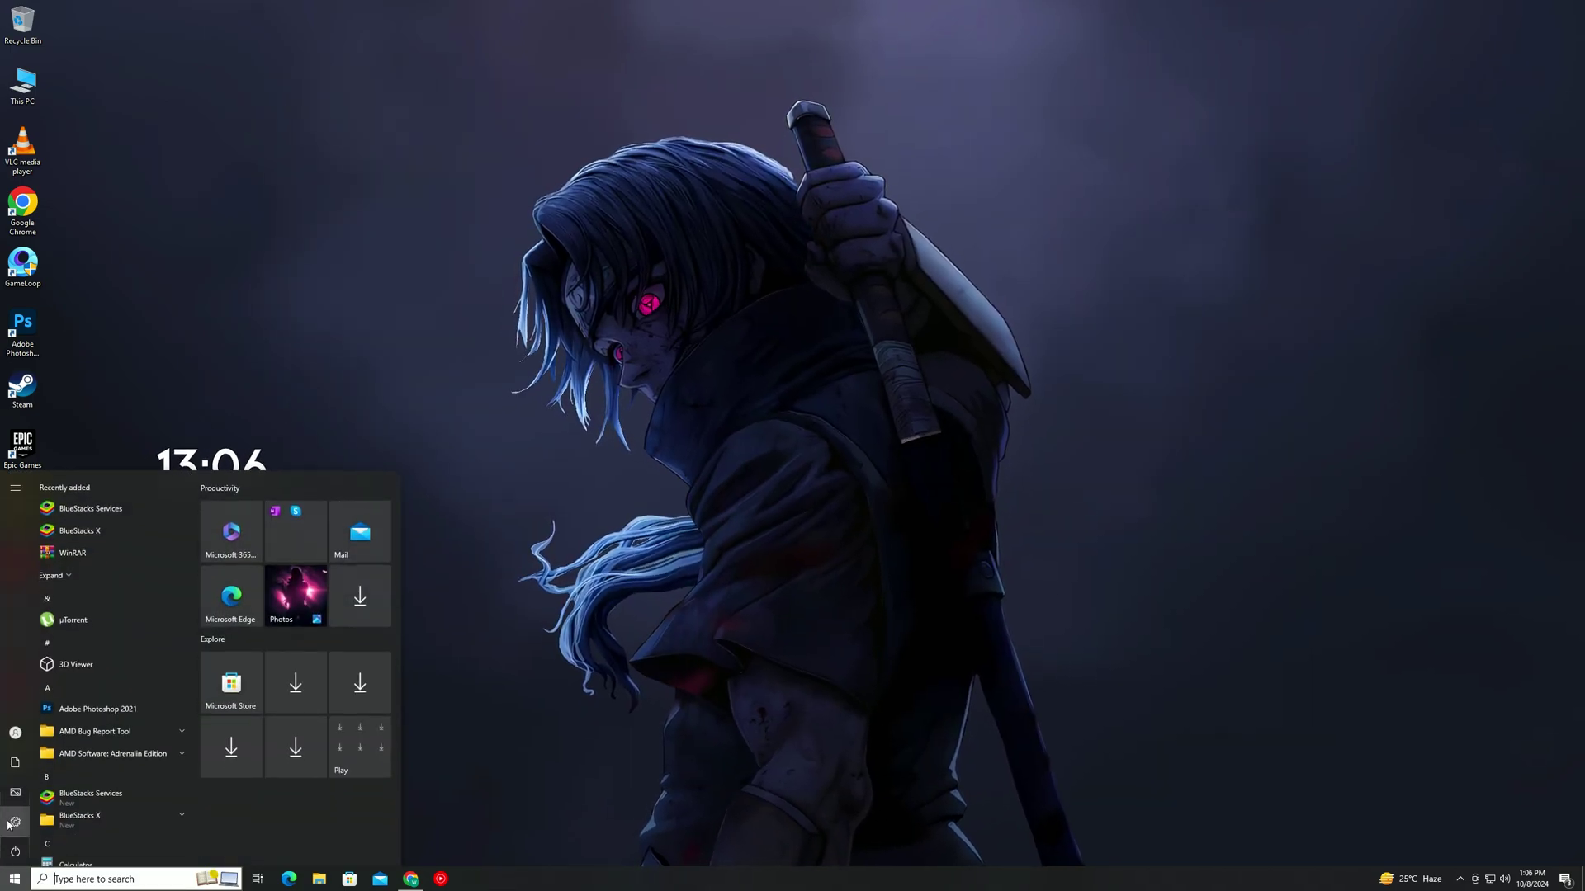
{"action": "left_click", "coordinate": [15, 822]}
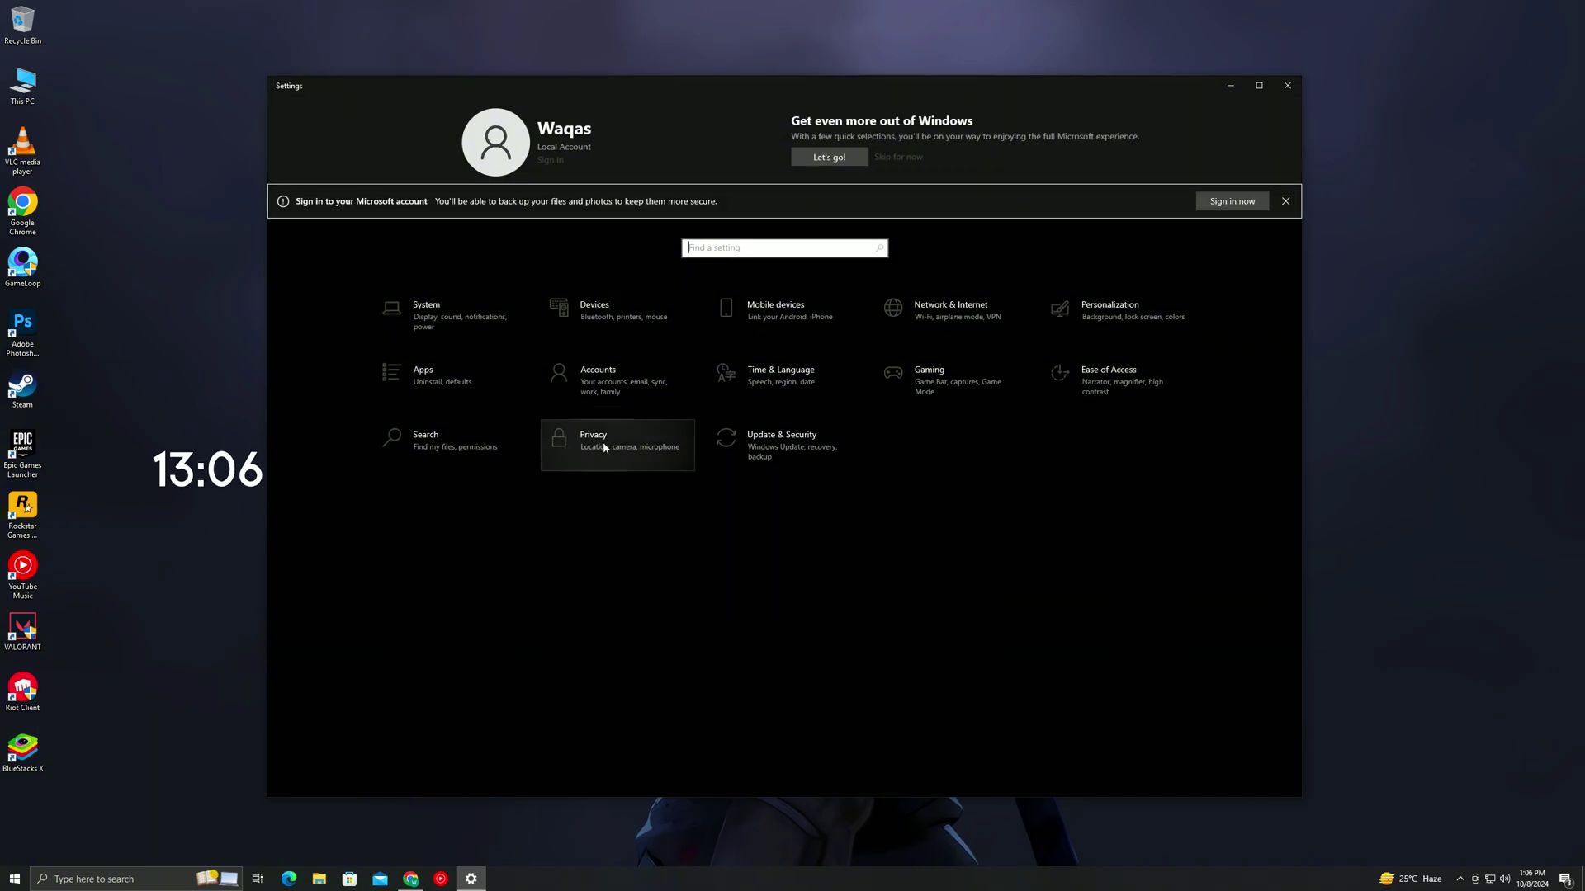
{"action": "left_click", "coordinate": [578, 449]}
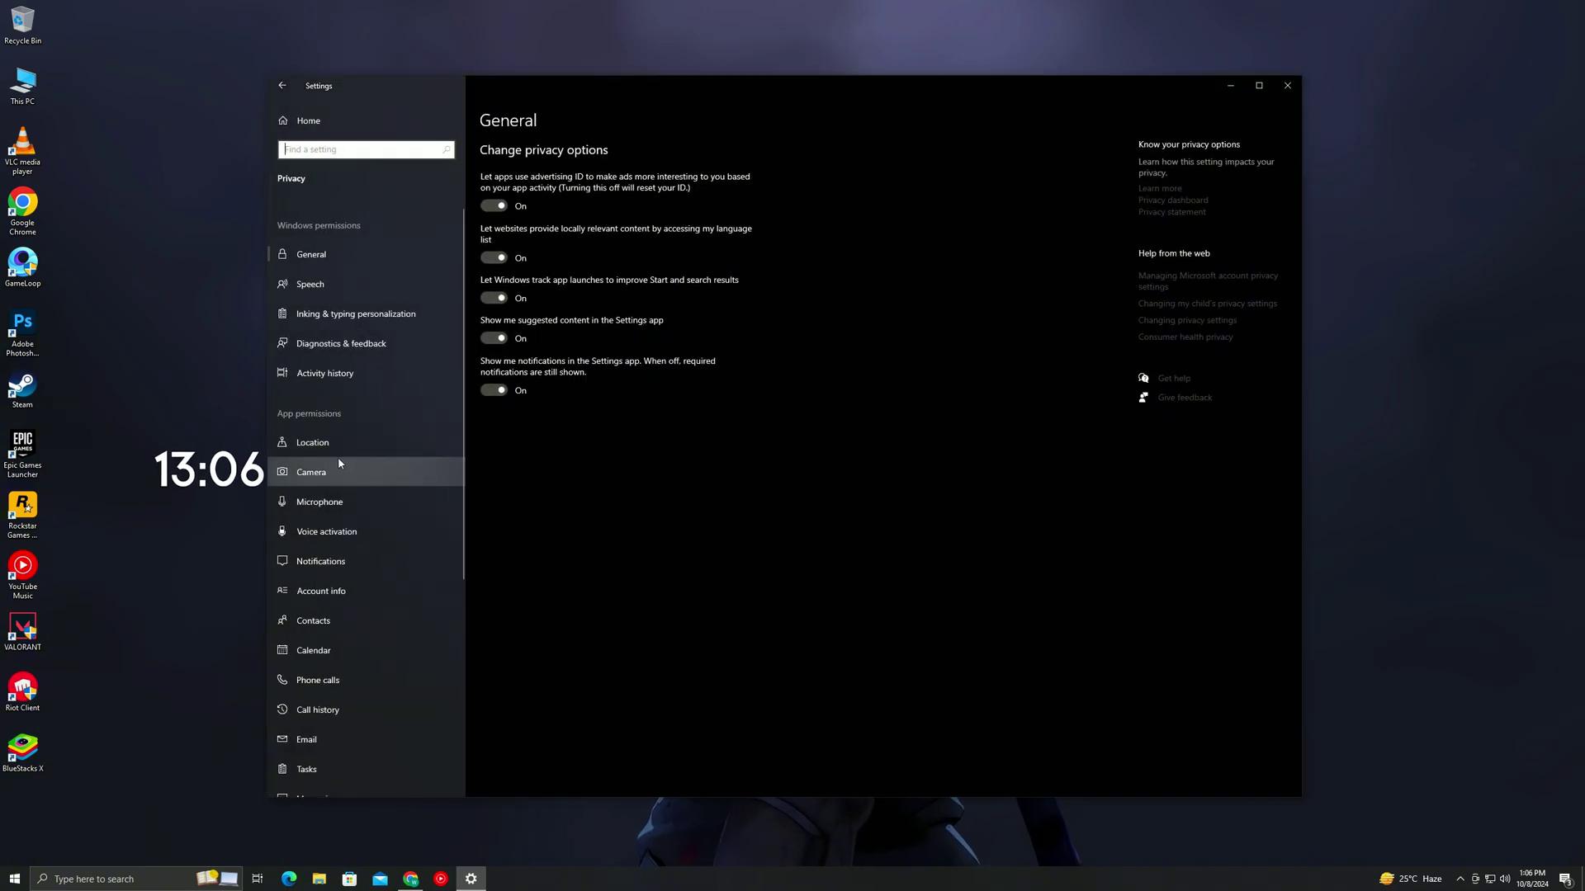
{"action": "left_click", "coordinate": [299, 456]}
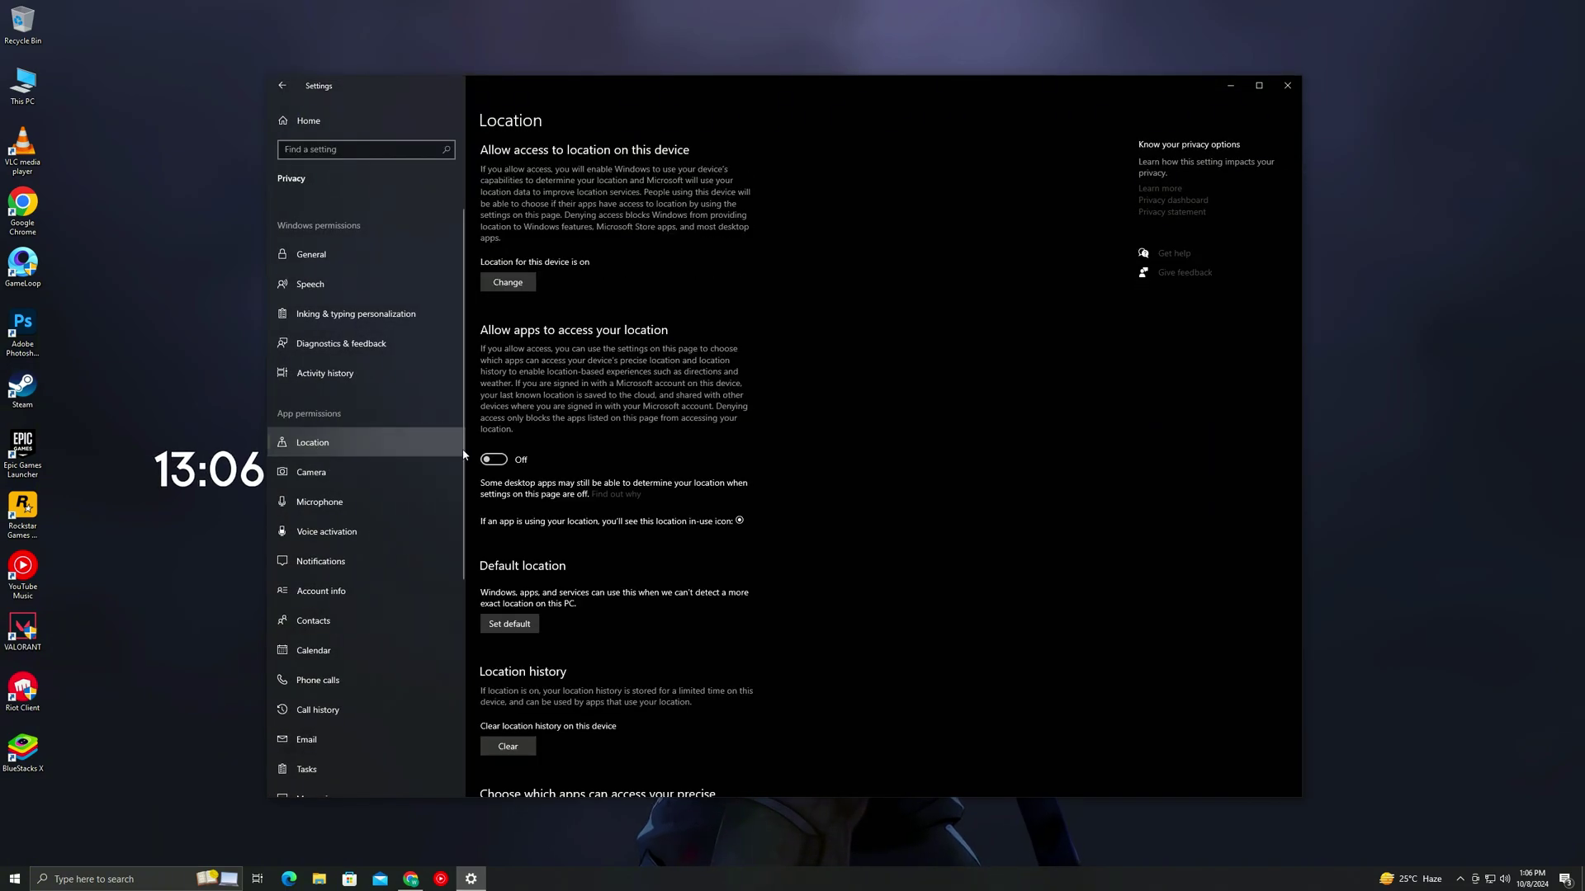
{"action": "left_click", "coordinate": [373, 471]}
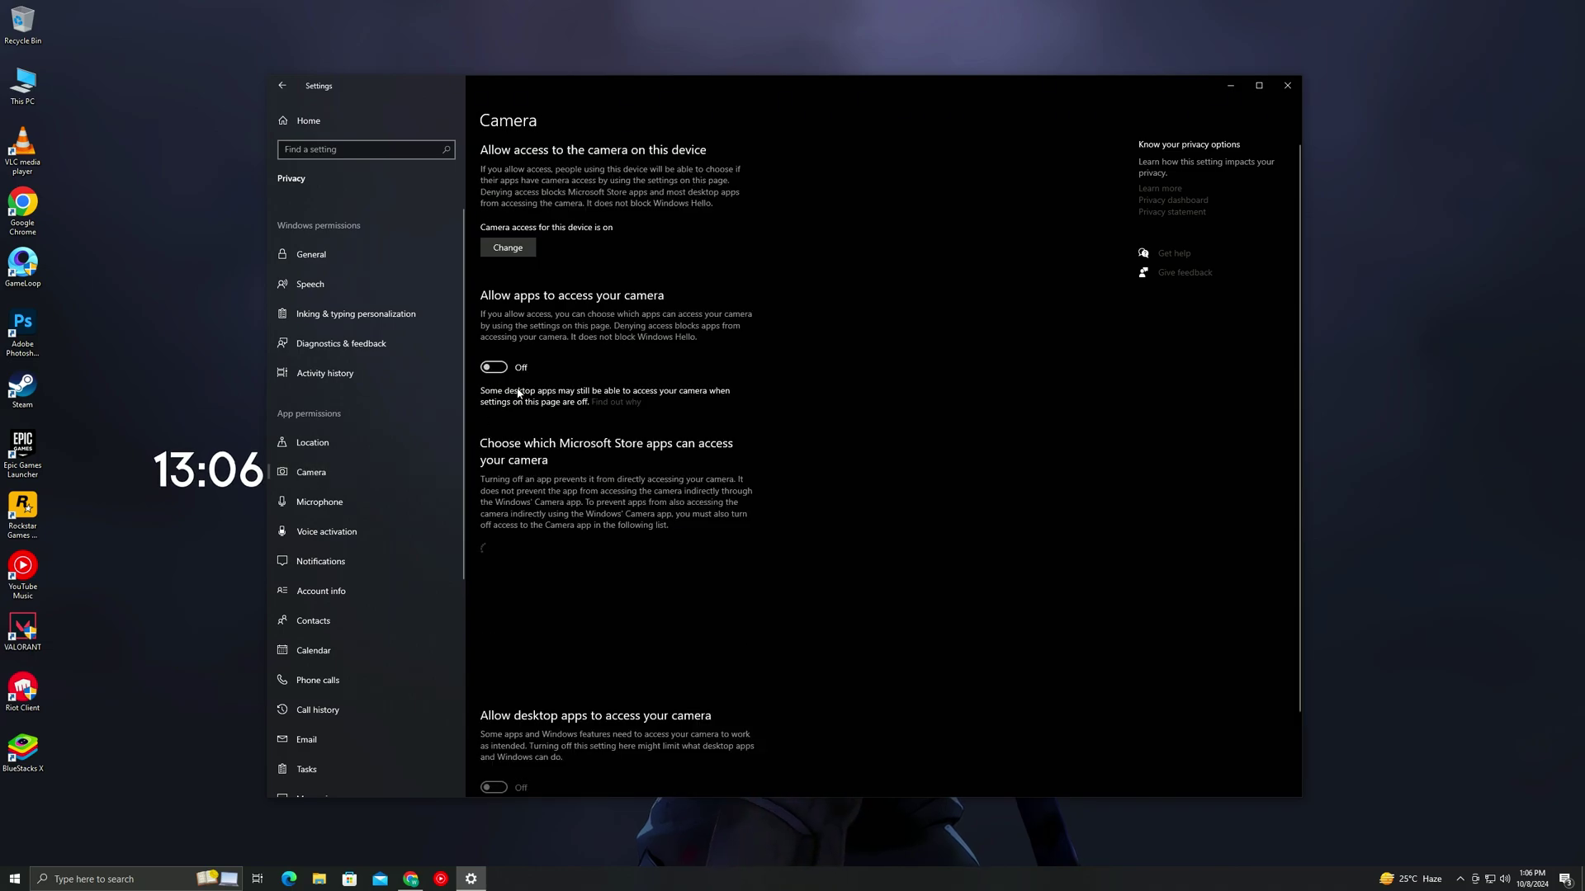
{"action": "scroll", "coordinate": [347, 512], "scroll_direction": "down", "scroll_amount": 2}
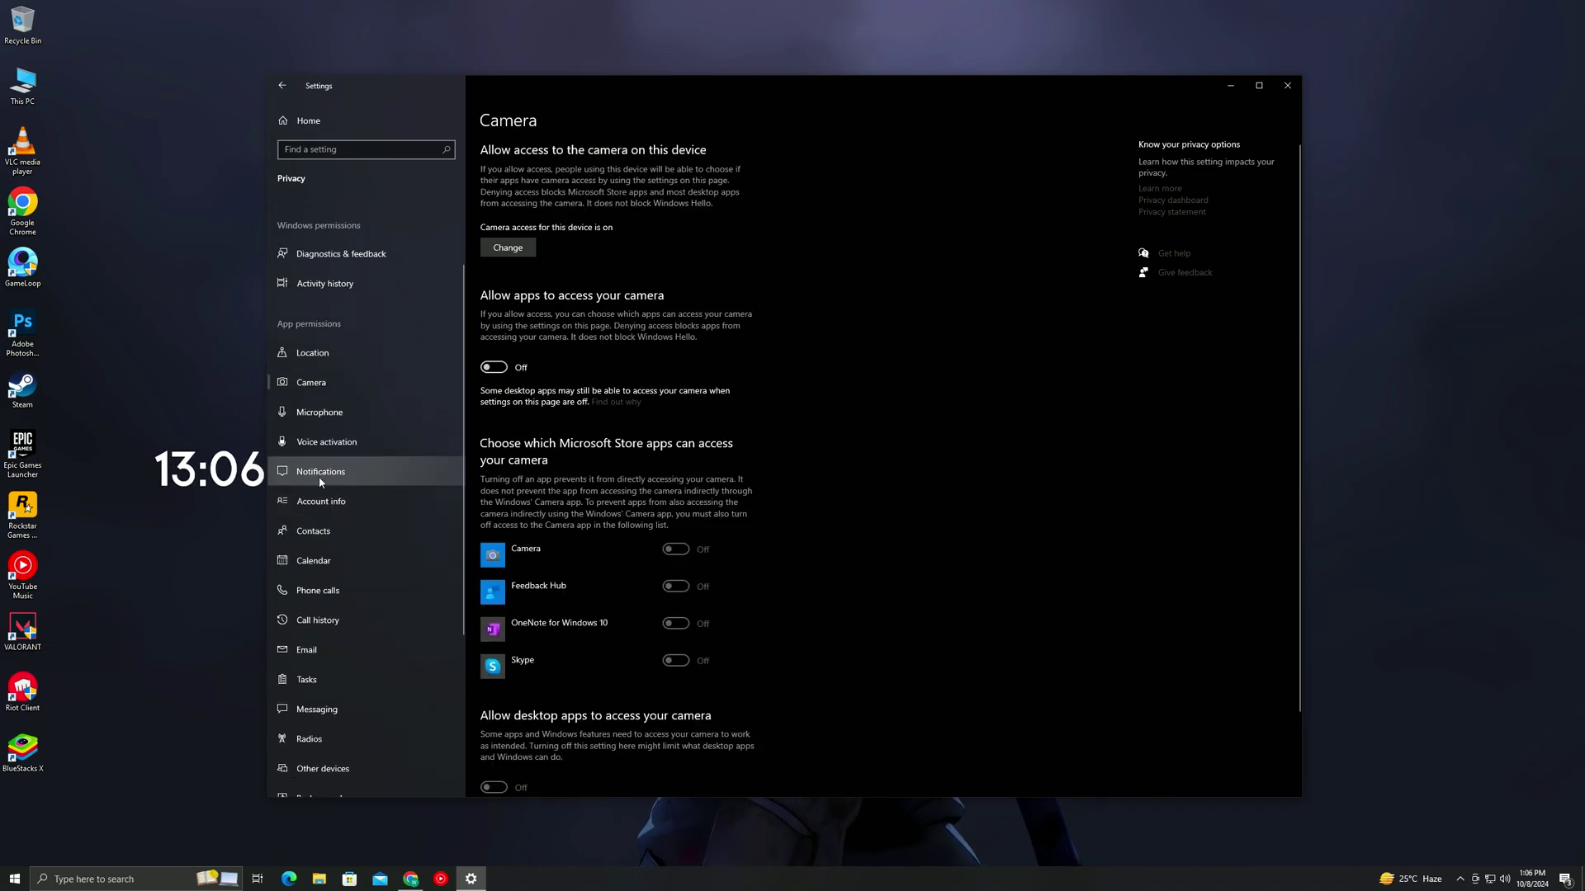
{"action": "left_click", "coordinate": [336, 474]}
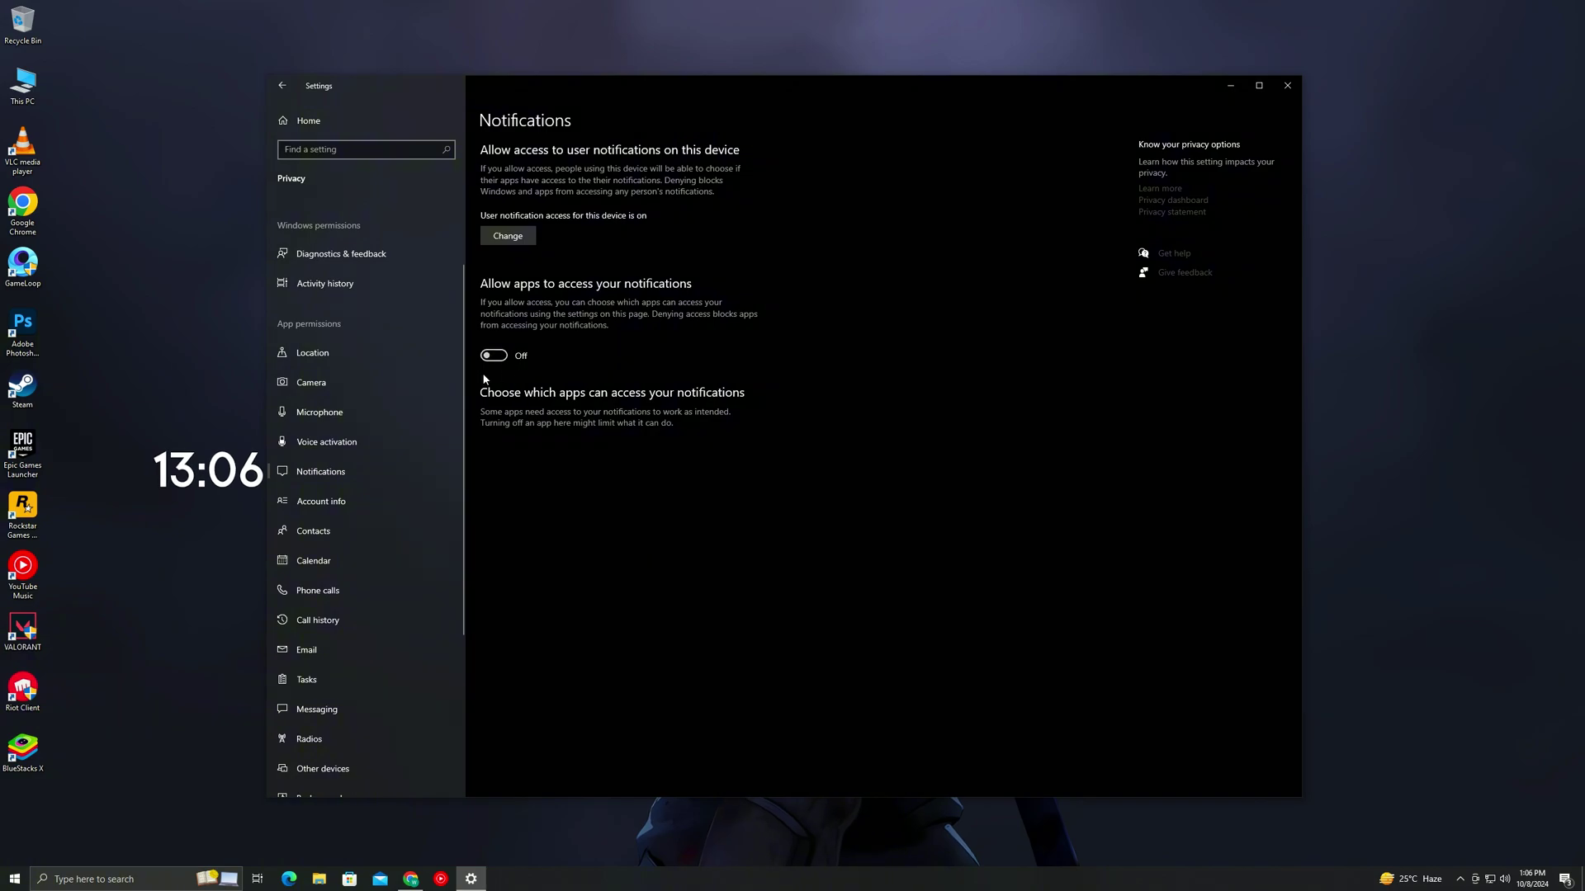
Step: Check the app permissions for contacts, phone calls, messaging and communication with unpaired devices
{"action": "scroll", "coordinate": [355, 522], "scroll_direction": "down", "scroll_amount": 2}
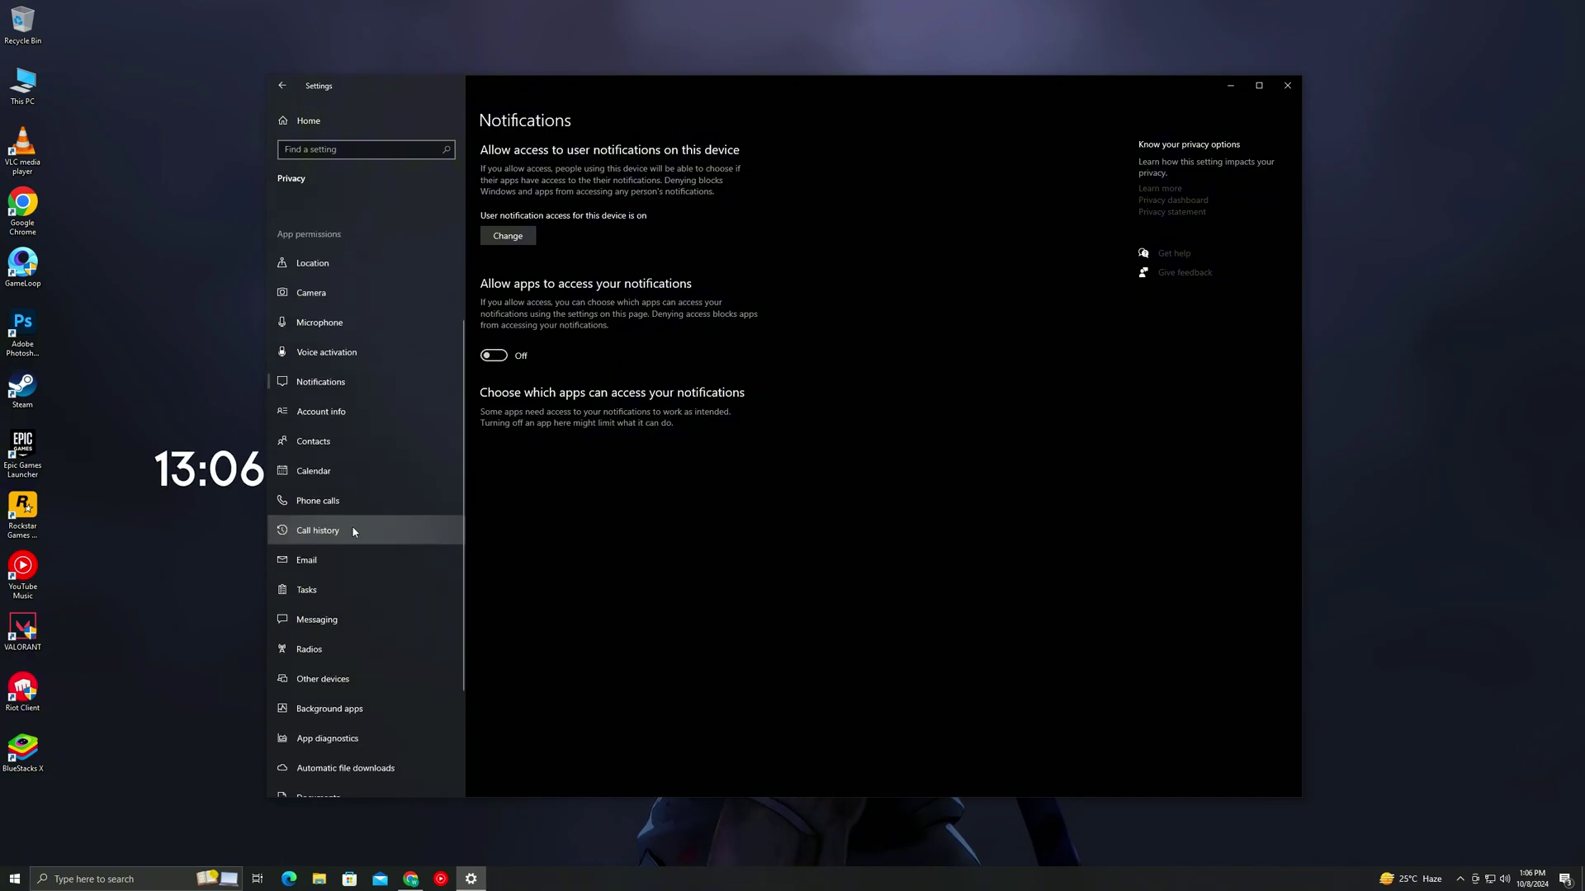
{"action": "left_click", "coordinate": [346, 442]}
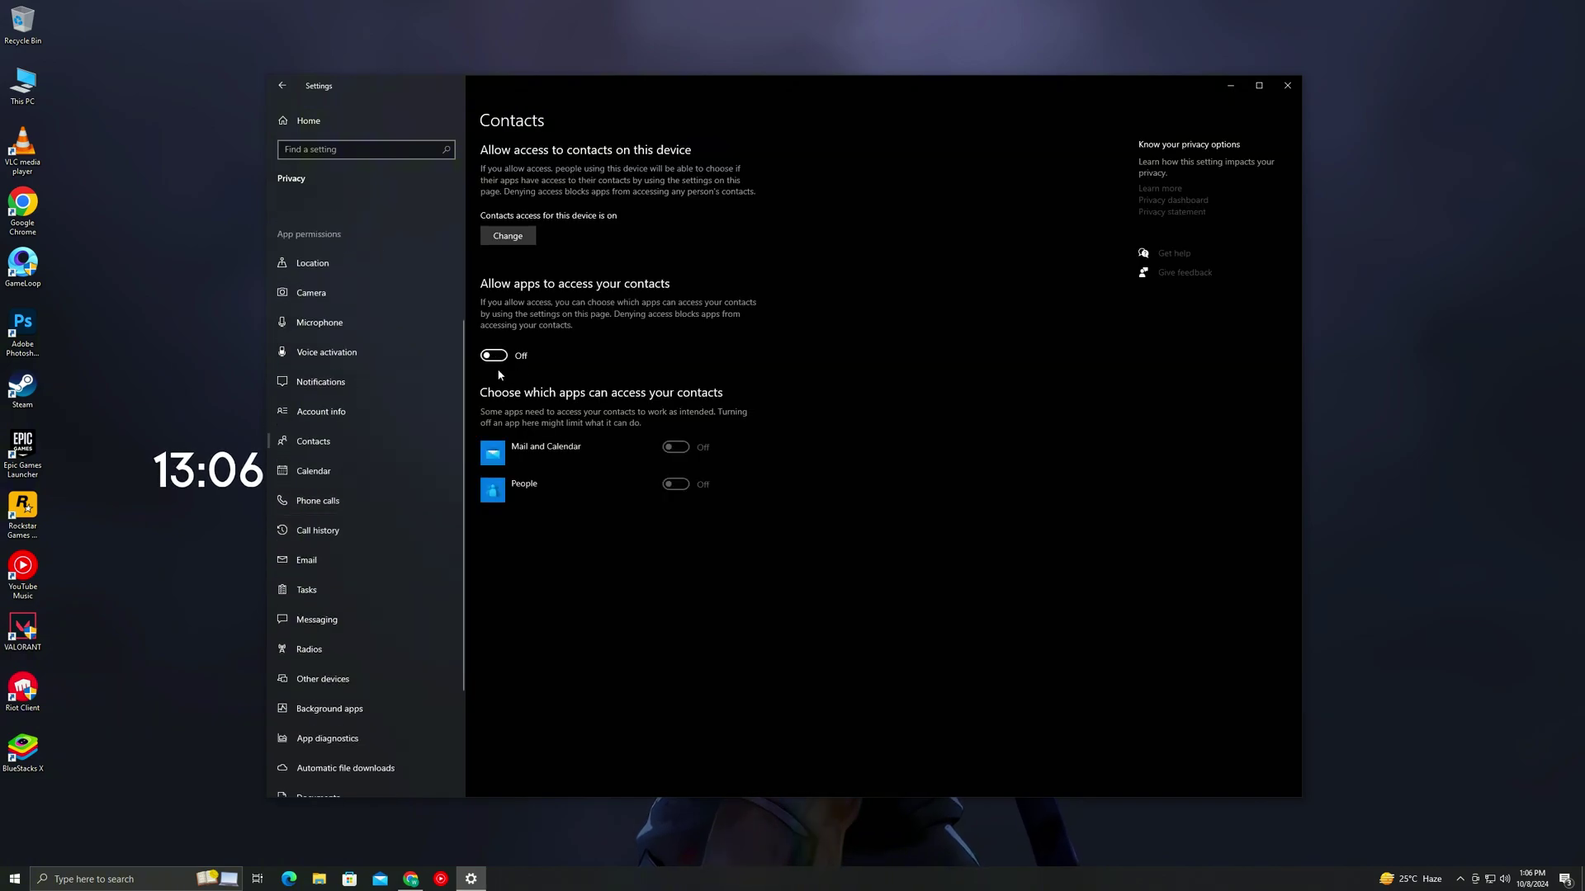
{"action": "left_click", "coordinate": [361, 507]}
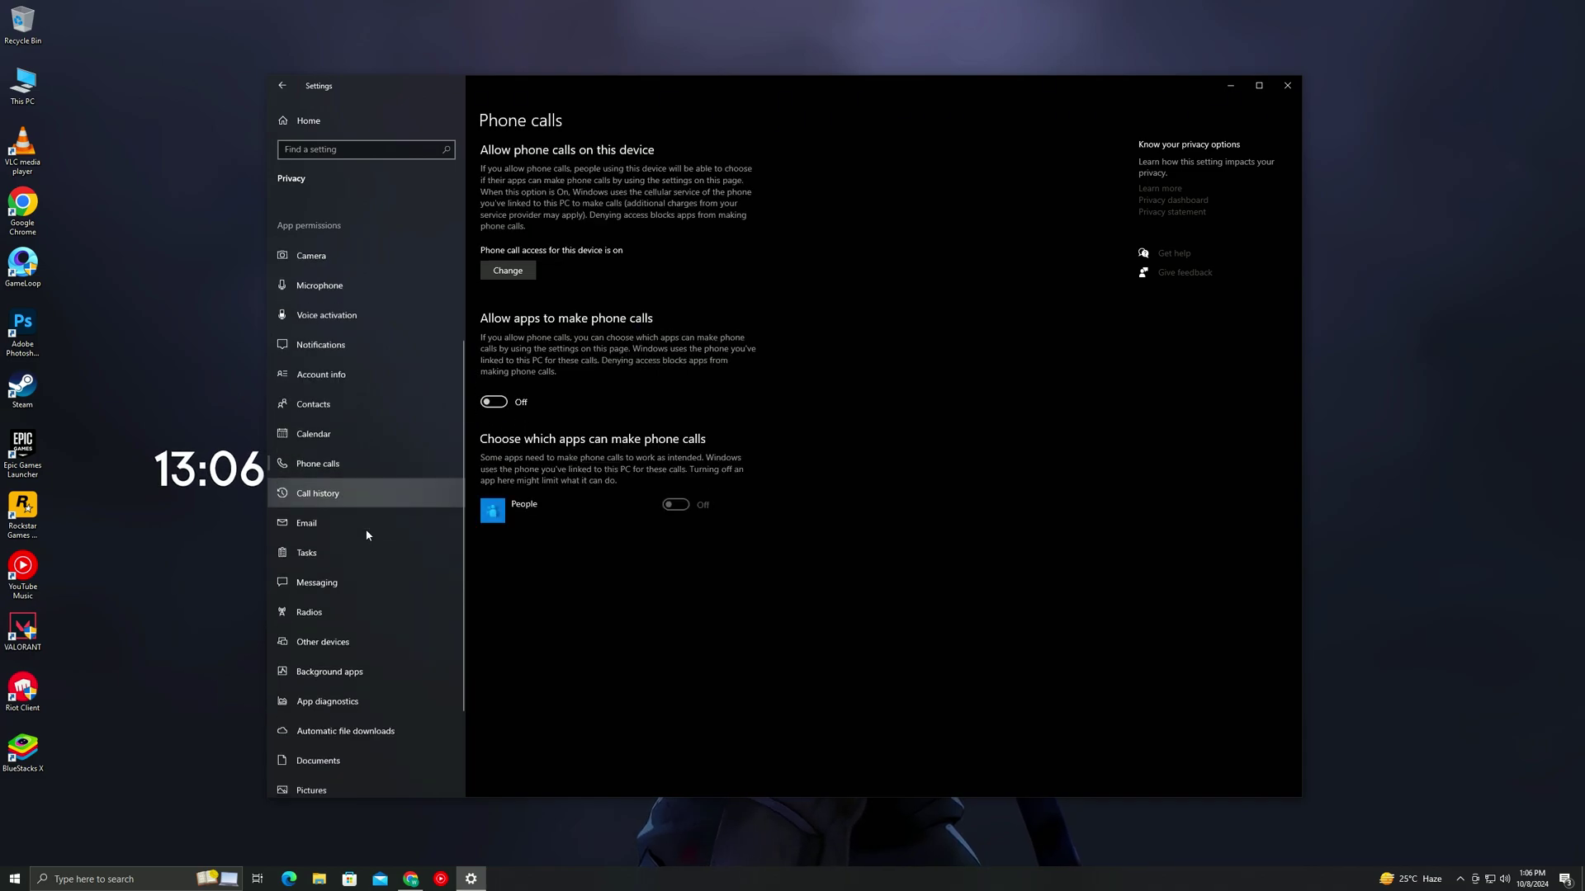
{"action": "scroll", "coordinate": [365, 528], "scroll_direction": "down", "scroll_amount": 2}
{"action": "left_click", "coordinate": [340, 533]}
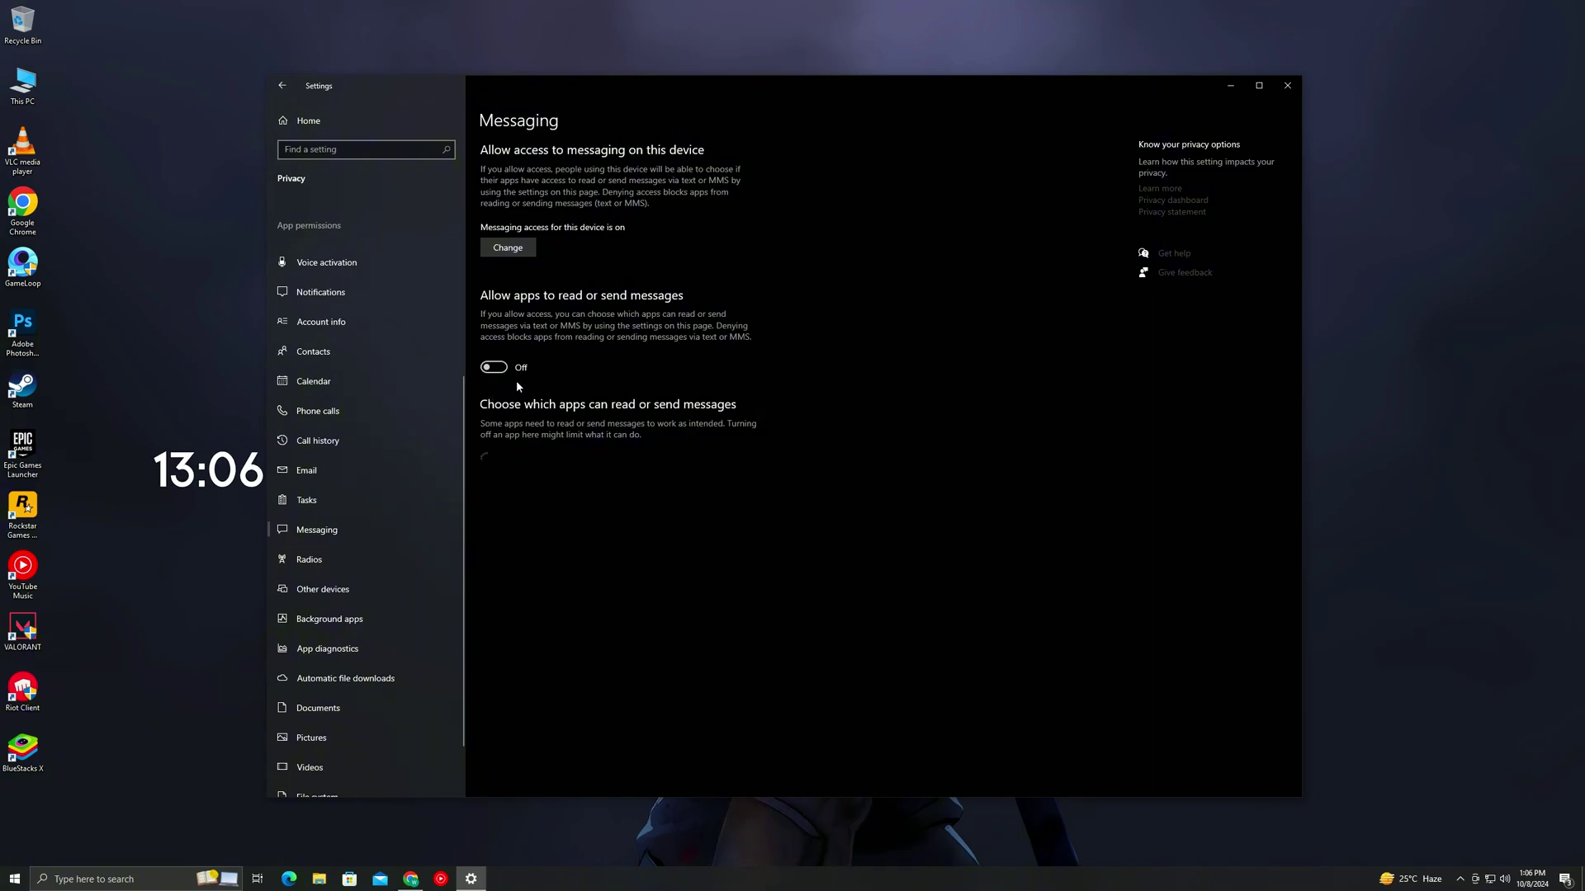
{"action": "left_click", "coordinate": [361, 591]}
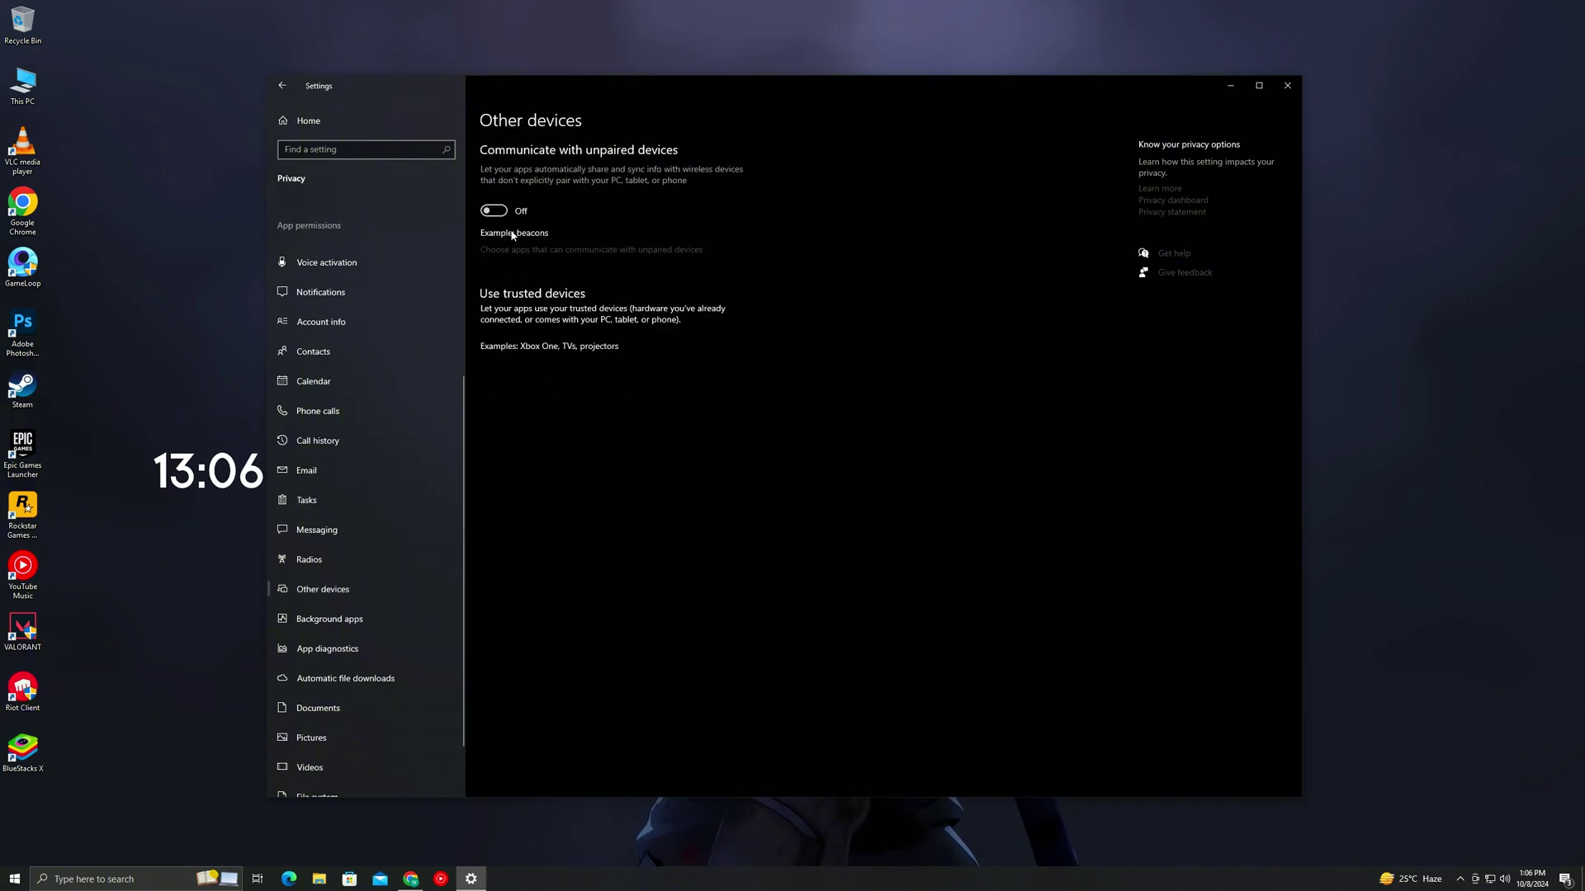
Step: Turn off permission for apps to run in the background
{"action": "left_click", "coordinate": [368, 619]}
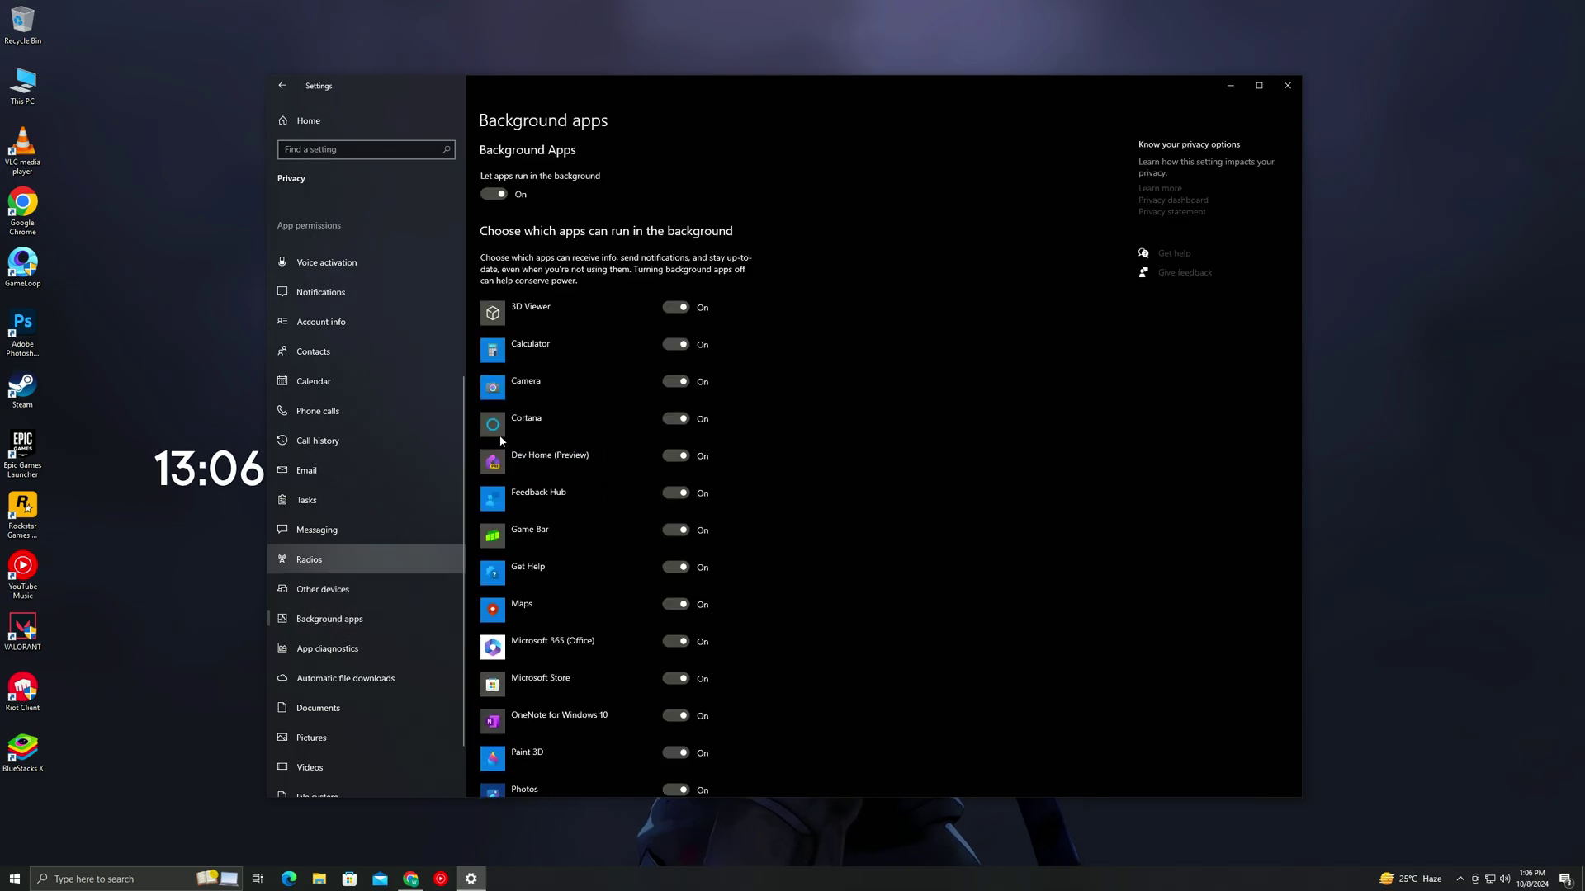
{"action": "left_click", "coordinate": [495, 196]}
{"action": "scroll", "coordinate": [325, 636], "scroll_direction": "down", "scroll_amount": 3}
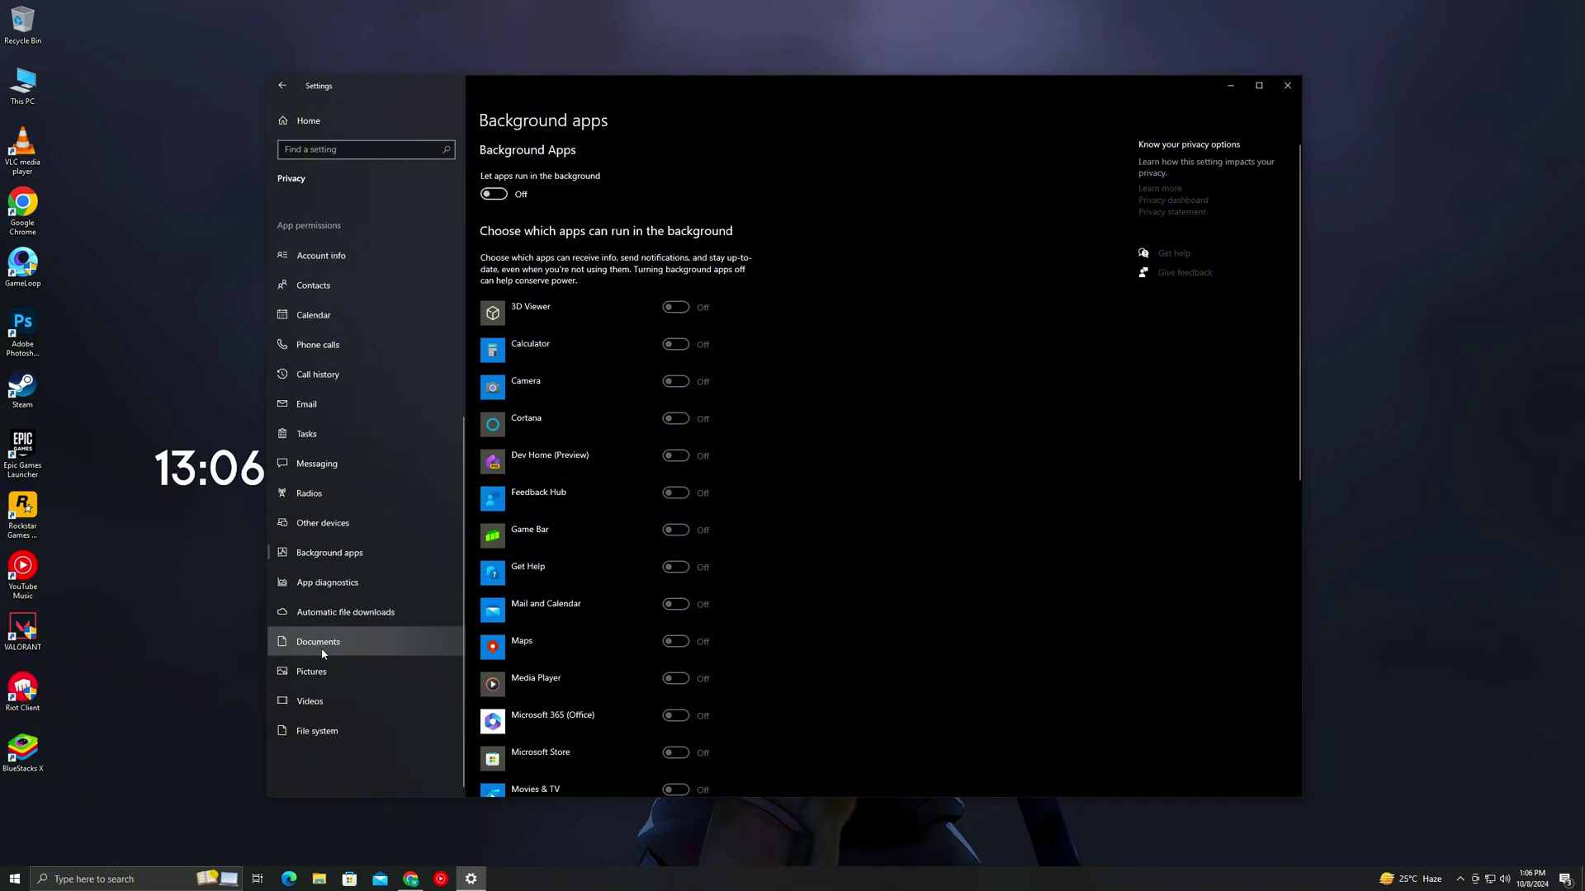
{"action": "scroll", "coordinate": [326, 610], "scroll_direction": "up", "scroll_amount": 6}
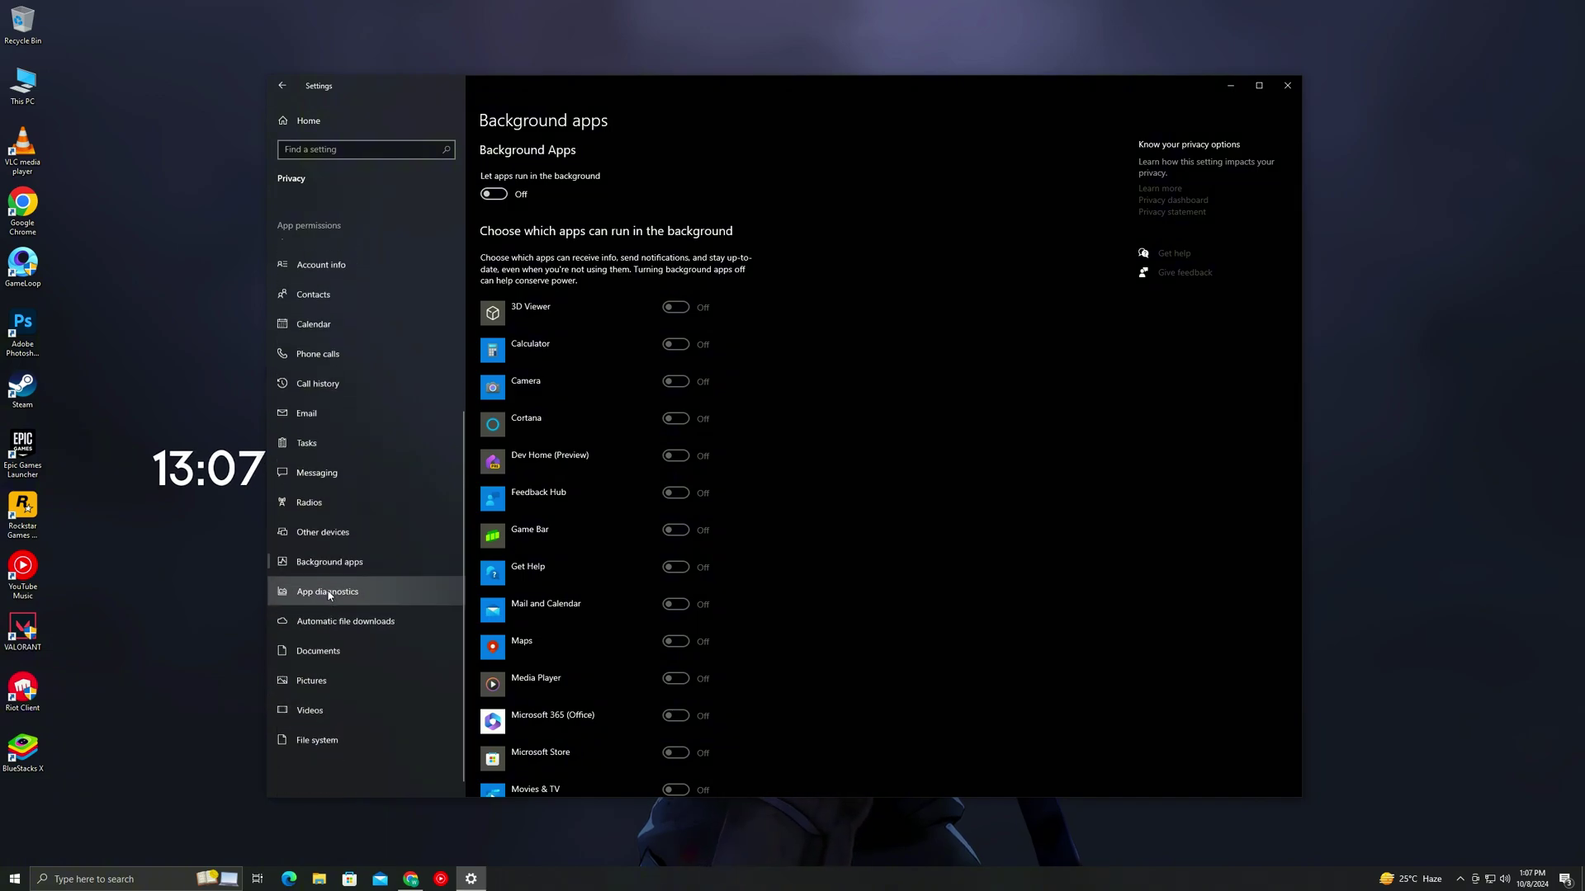
Step: Find Mail and Calendar among the installed apps and uninstall it
{"action": "left_click", "coordinate": [310, 115]}
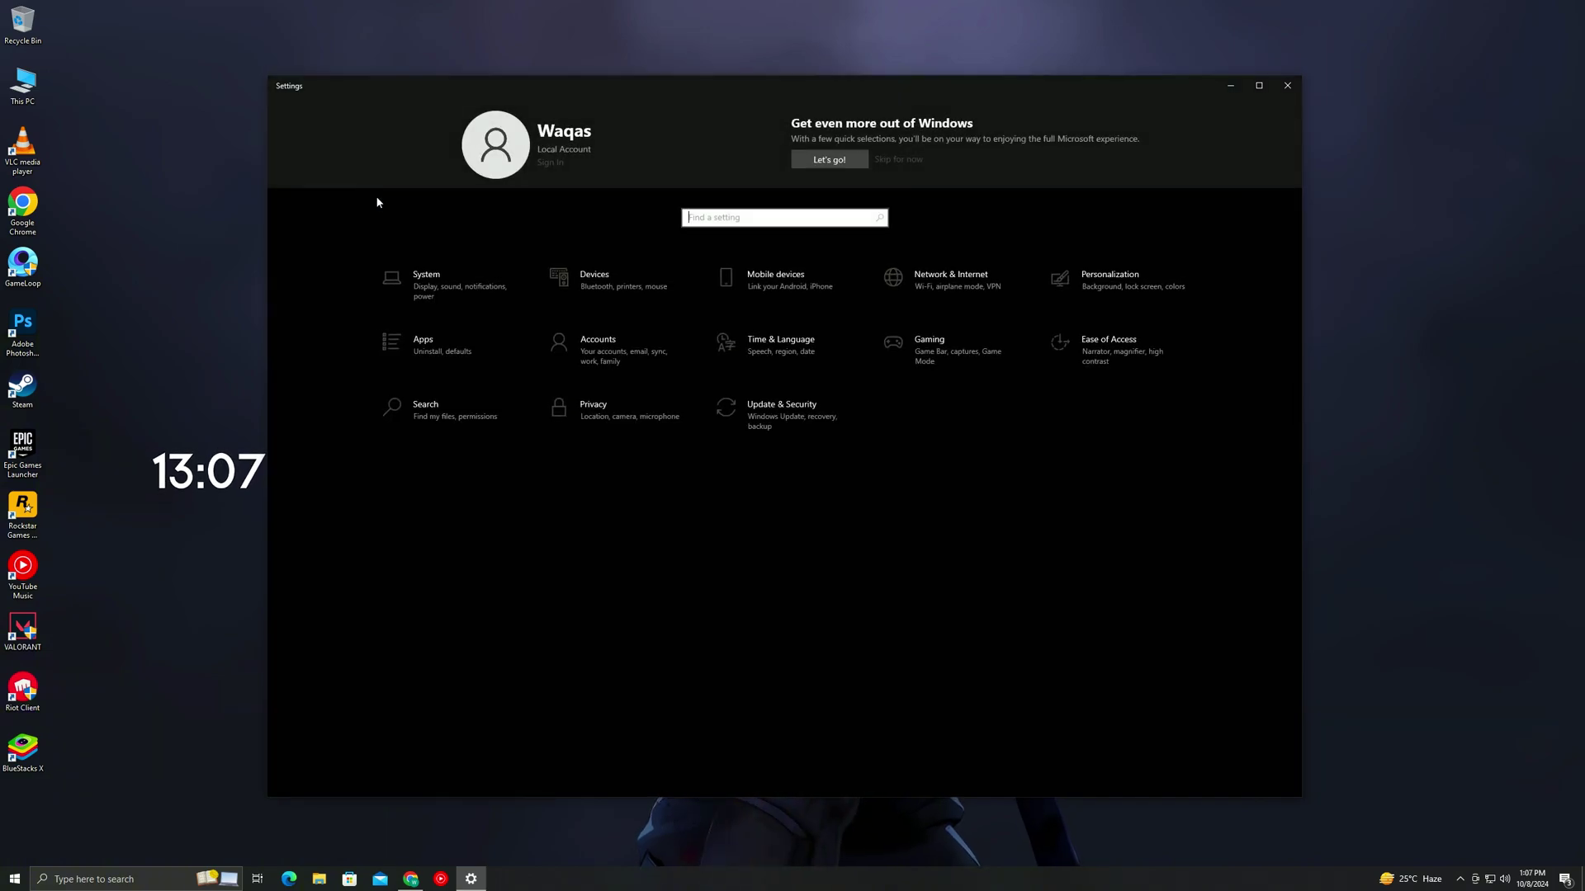
{"action": "left_click", "coordinate": [449, 374]}
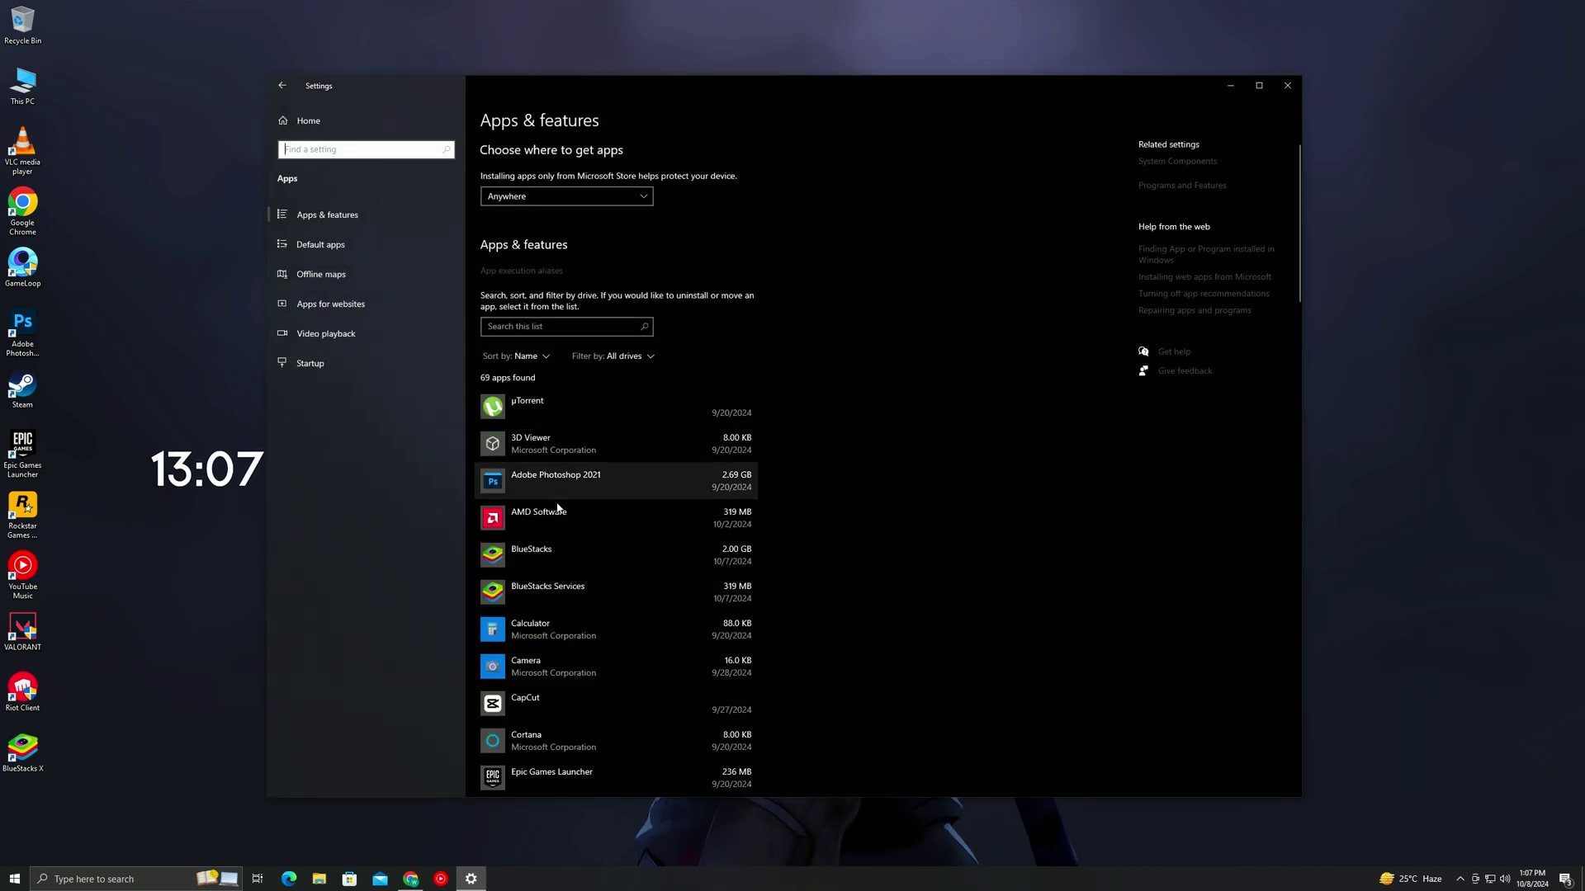
{"action": "scroll", "coordinate": [602, 606], "scroll_direction": "down", "scroll_amount": 5}
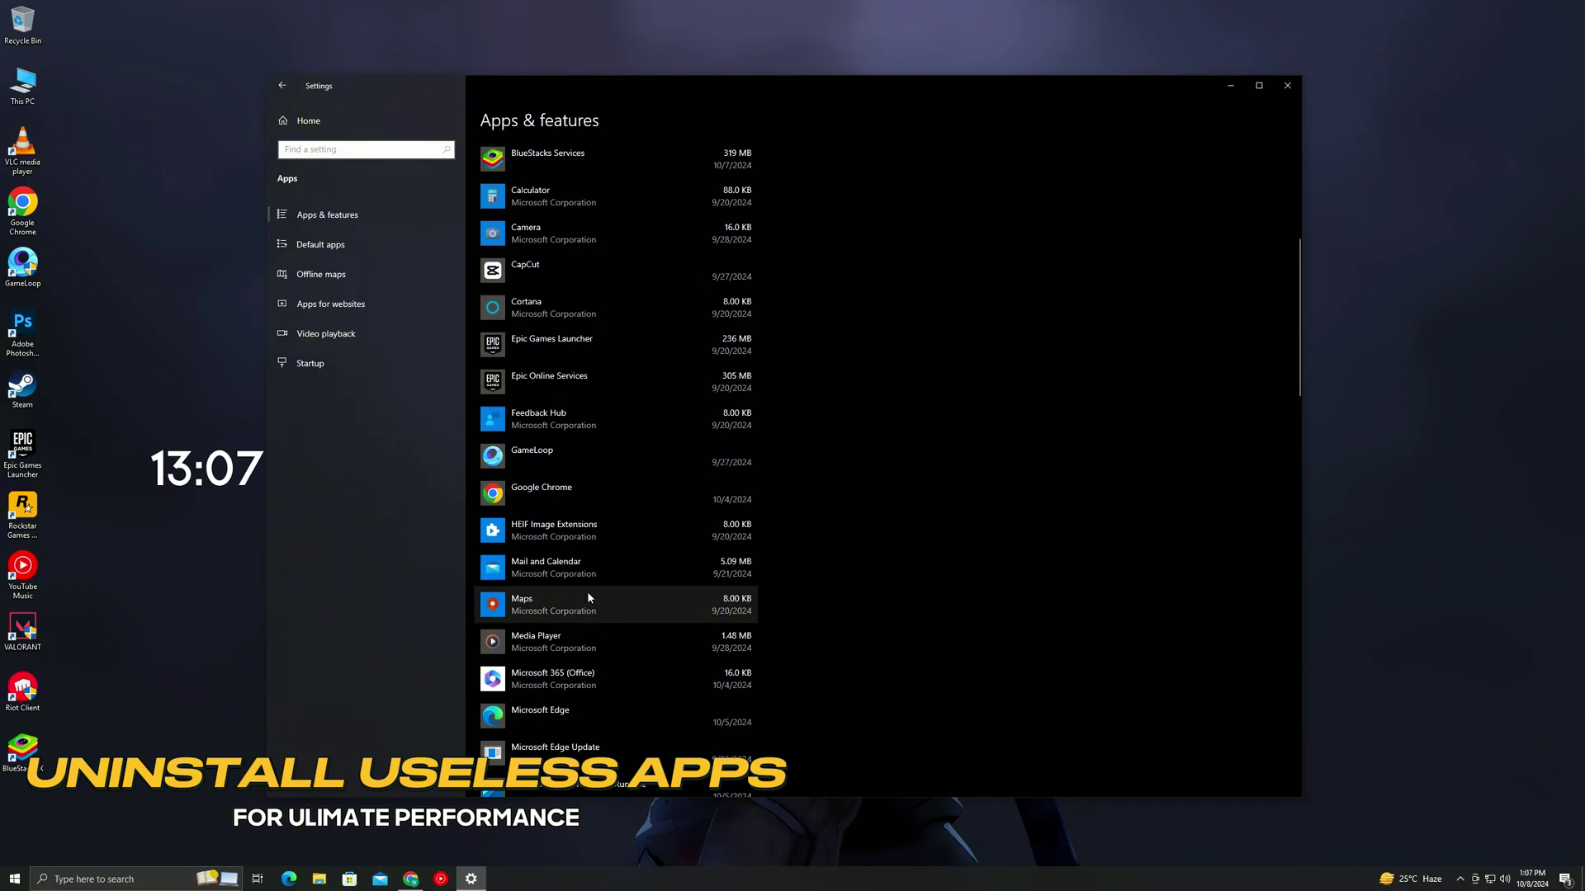
{"action": "left_click", "coordinate": [626, 579]}
{"action": "left_click", "coordinate": [719, 627]}
{"action": "left_click", "coordinate": [776, 601]}
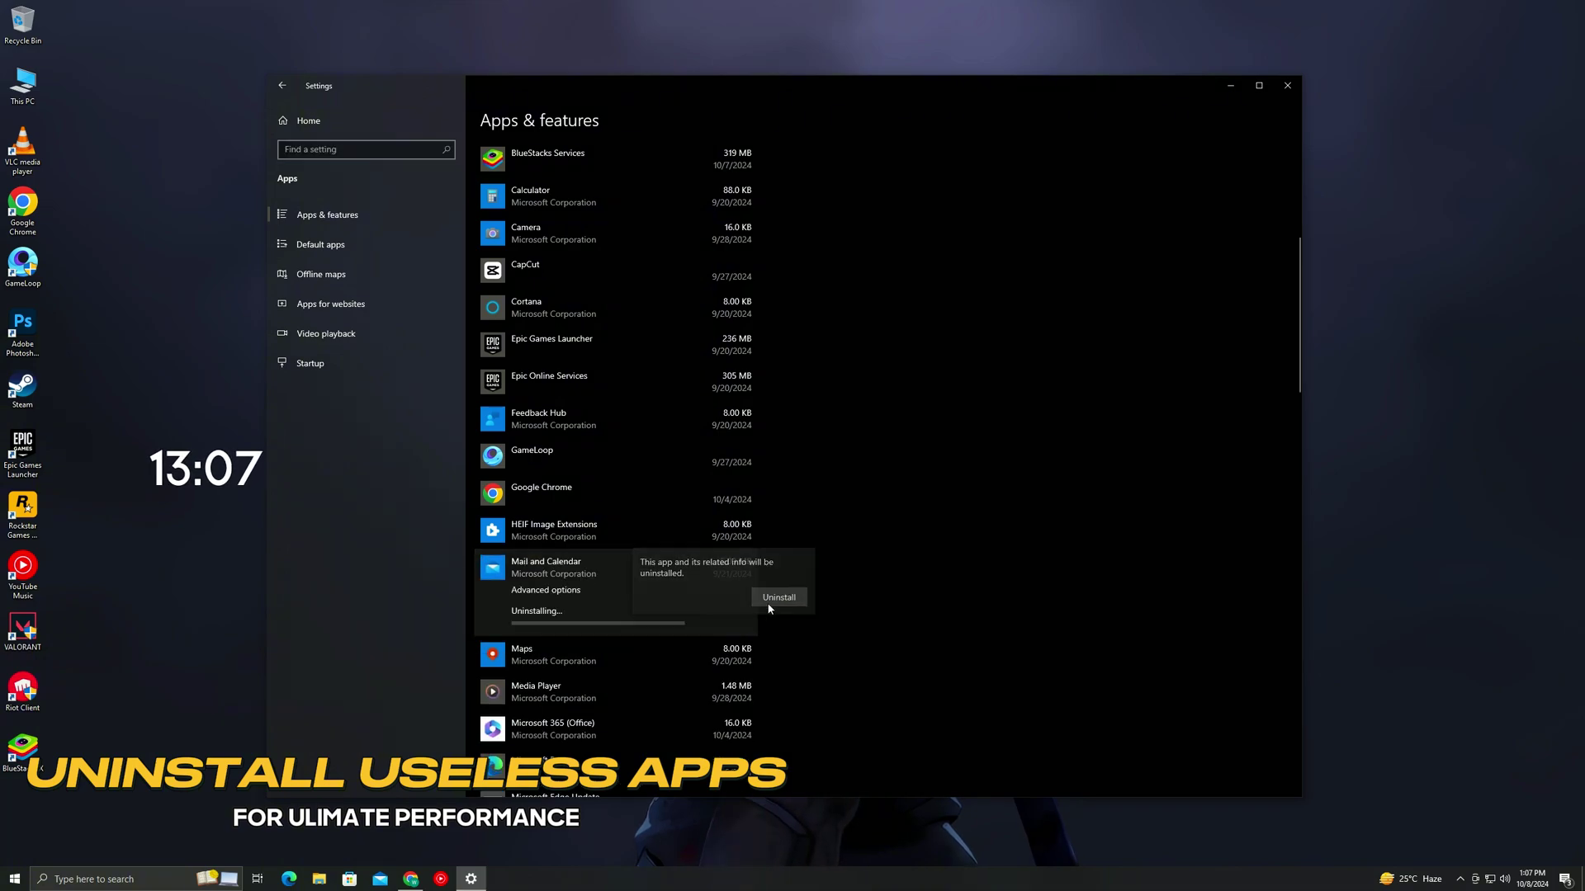
Step: Look through the remaining installed apps for unneeded ones, and review which startup apps are turned on or off
{"action": "scroll", "coordinate": [587, 552], "scroll_direction": "down", "scroll_amount": 2}
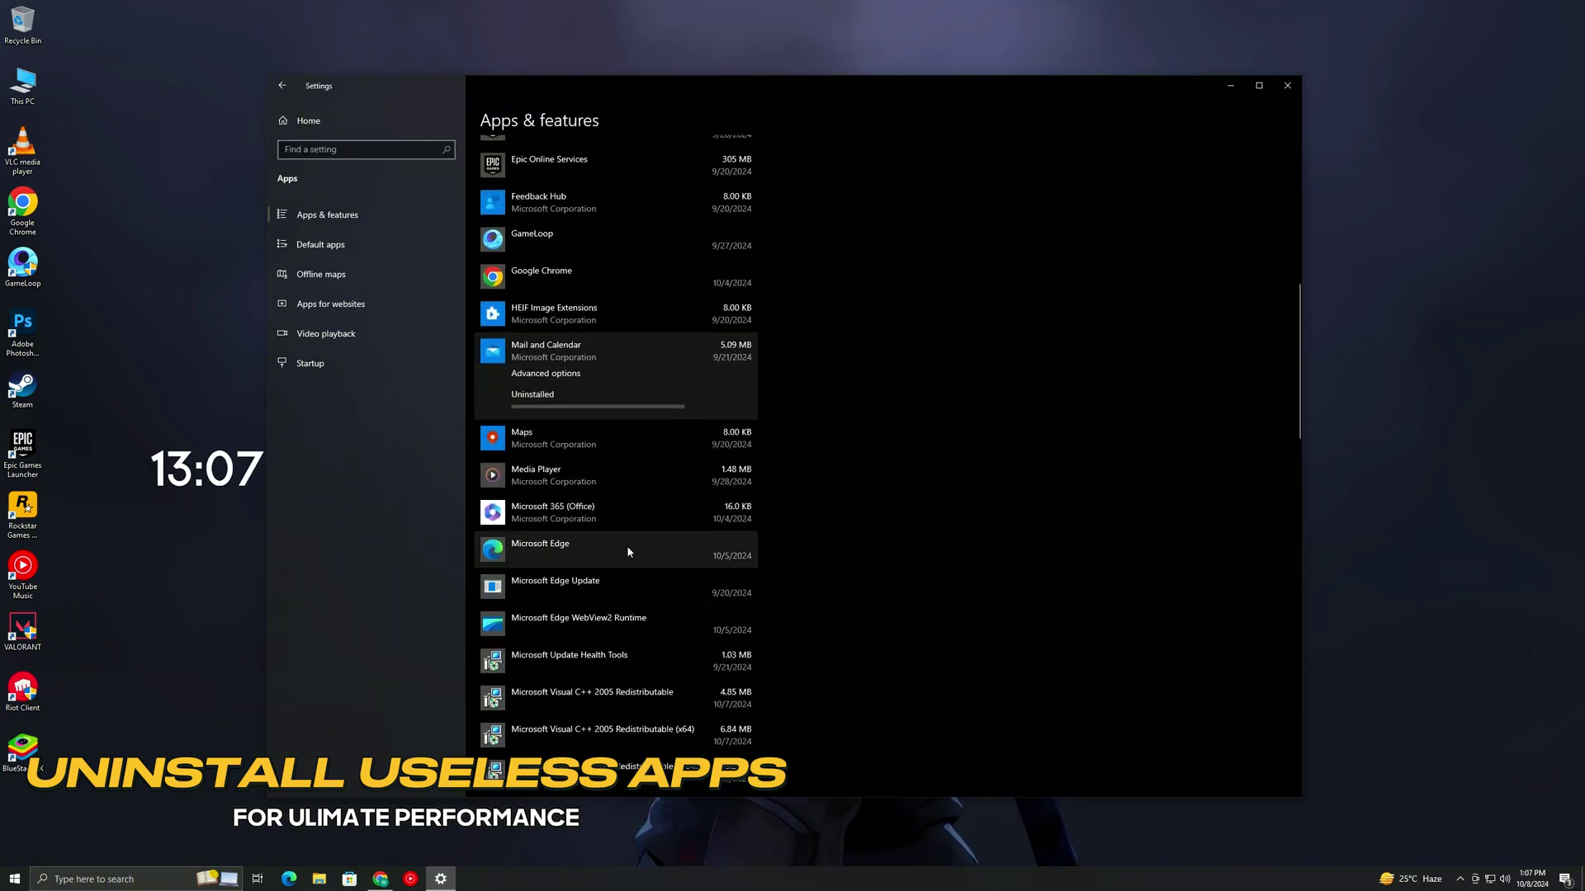
{"action": "scroll", "coordinate": [627, 544], "scroll_direction": "down", "scroll_amount": 4}
{"action": "scroll", "coordinate": [608, 612], "scroll_direction": "down", "scroll_amount": 12}
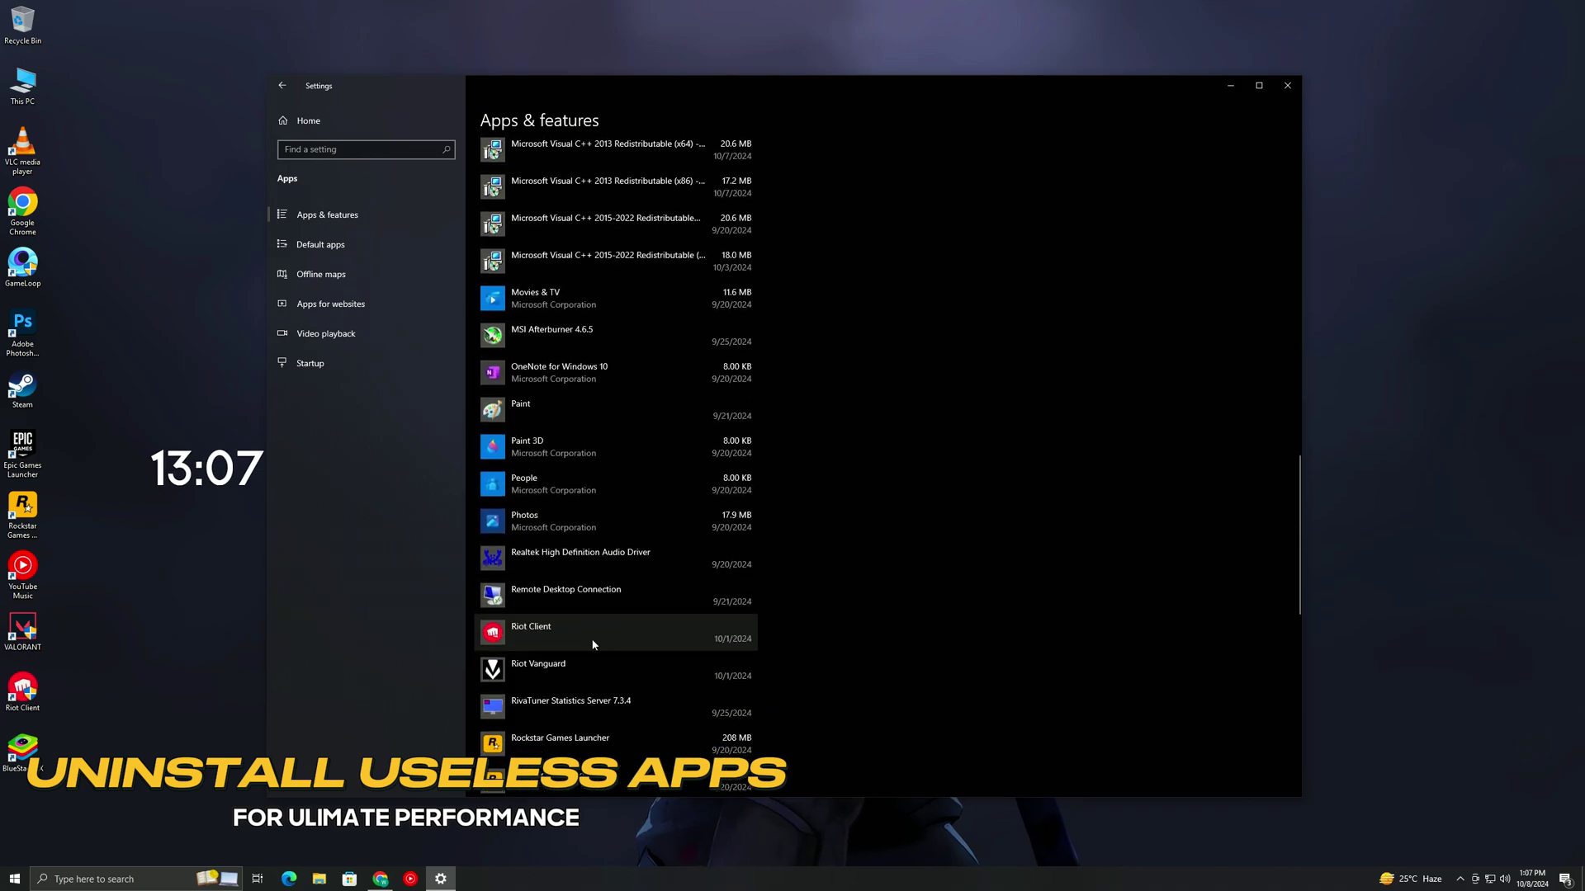
{"action": "scroll", "coordinate": [559, 658], "scroll_direction": "up", "scroll_amount": 20}
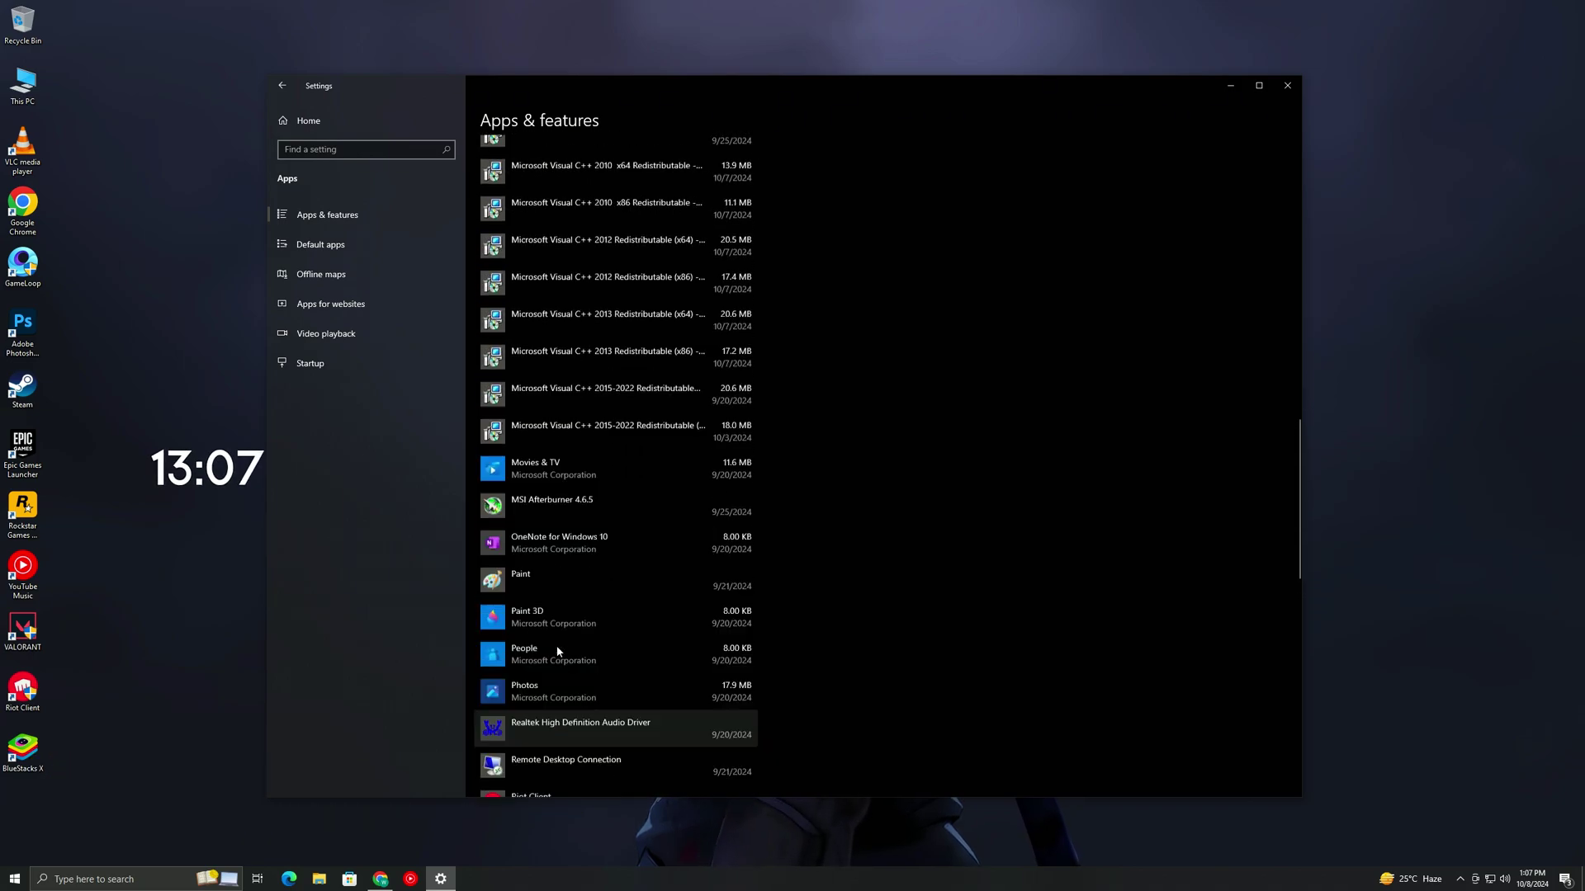
{"action": "left_click", "coordinate": [345, 376]}
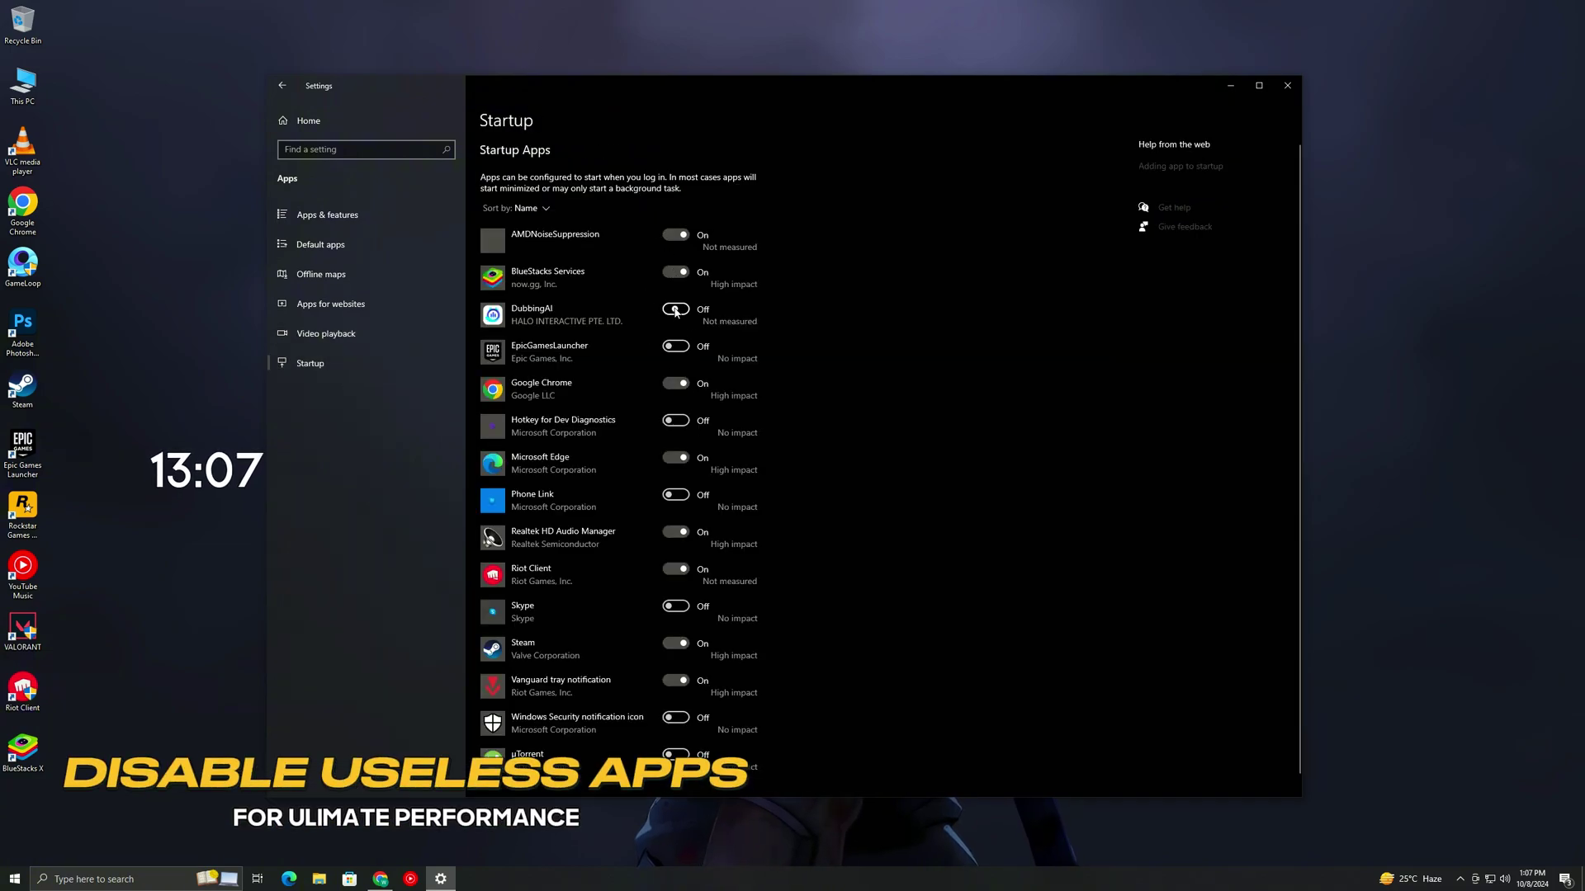
{"action": "scroll", "coordinate": [675, 524], "scroll_direction": "down", "scroll_amount": 1}
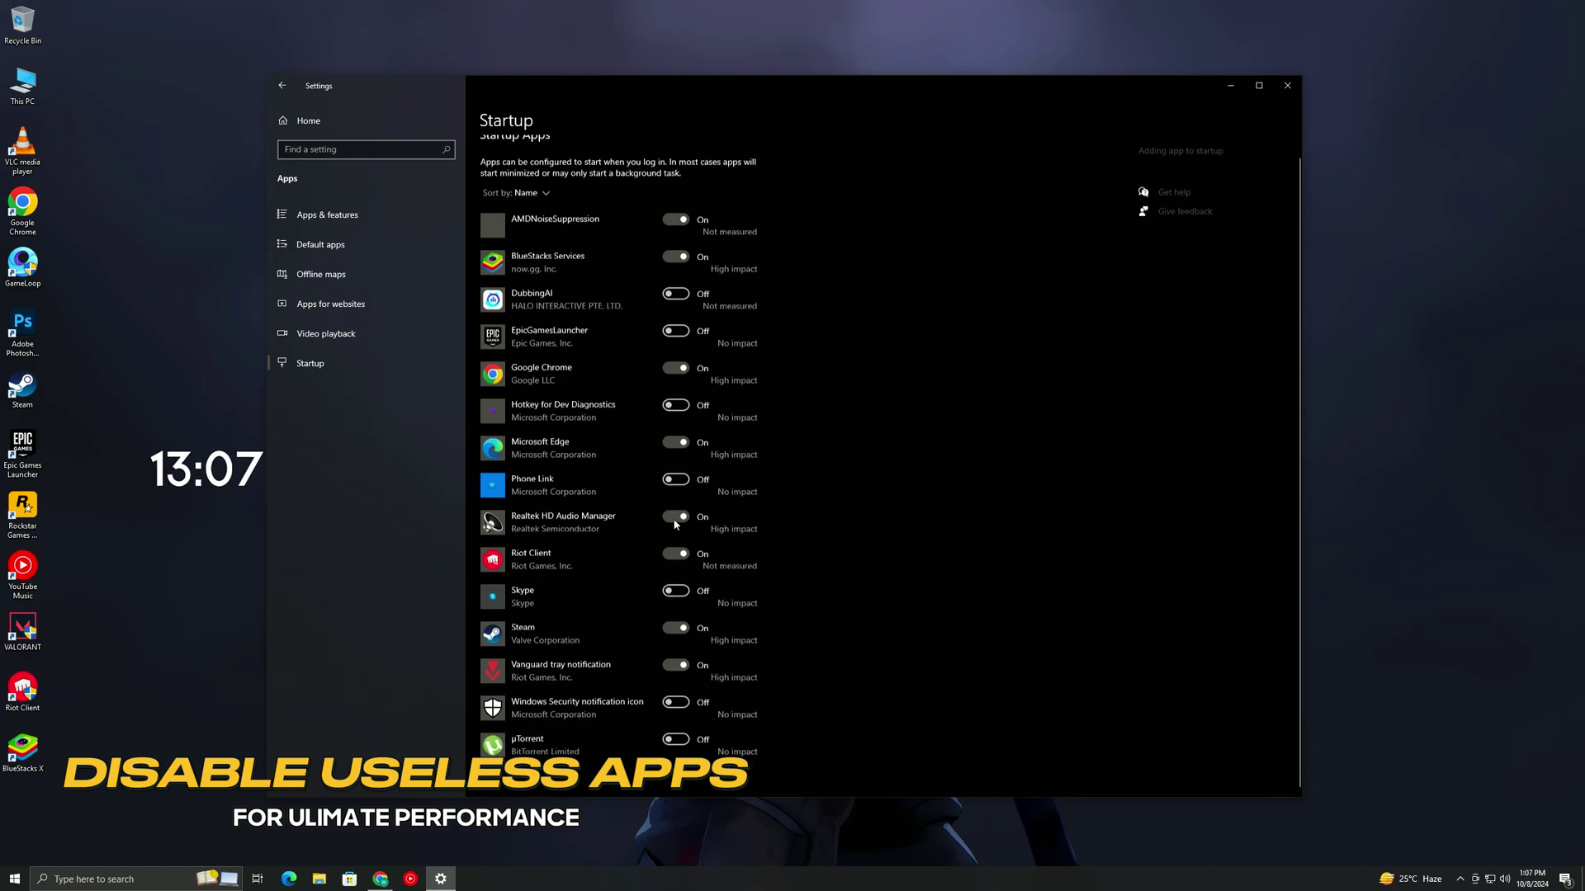
{"action": "scroll", "coordinate": [652, 607], "scroll_direction": "up", "scroll_amount": 1}
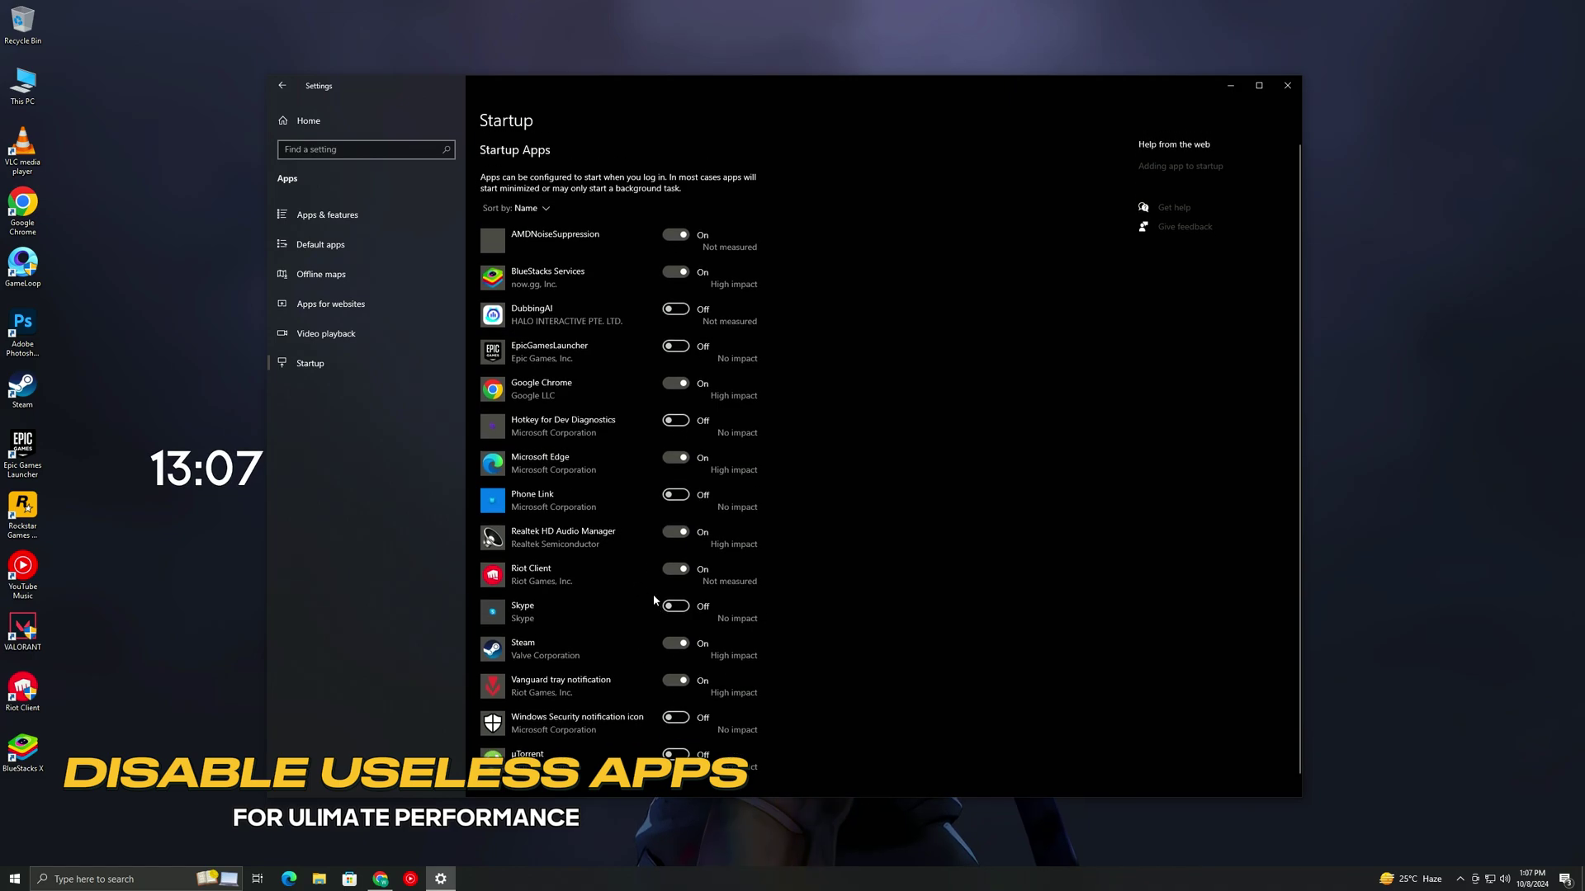
{"action": "left_click", "coordinate": [282, 85]}
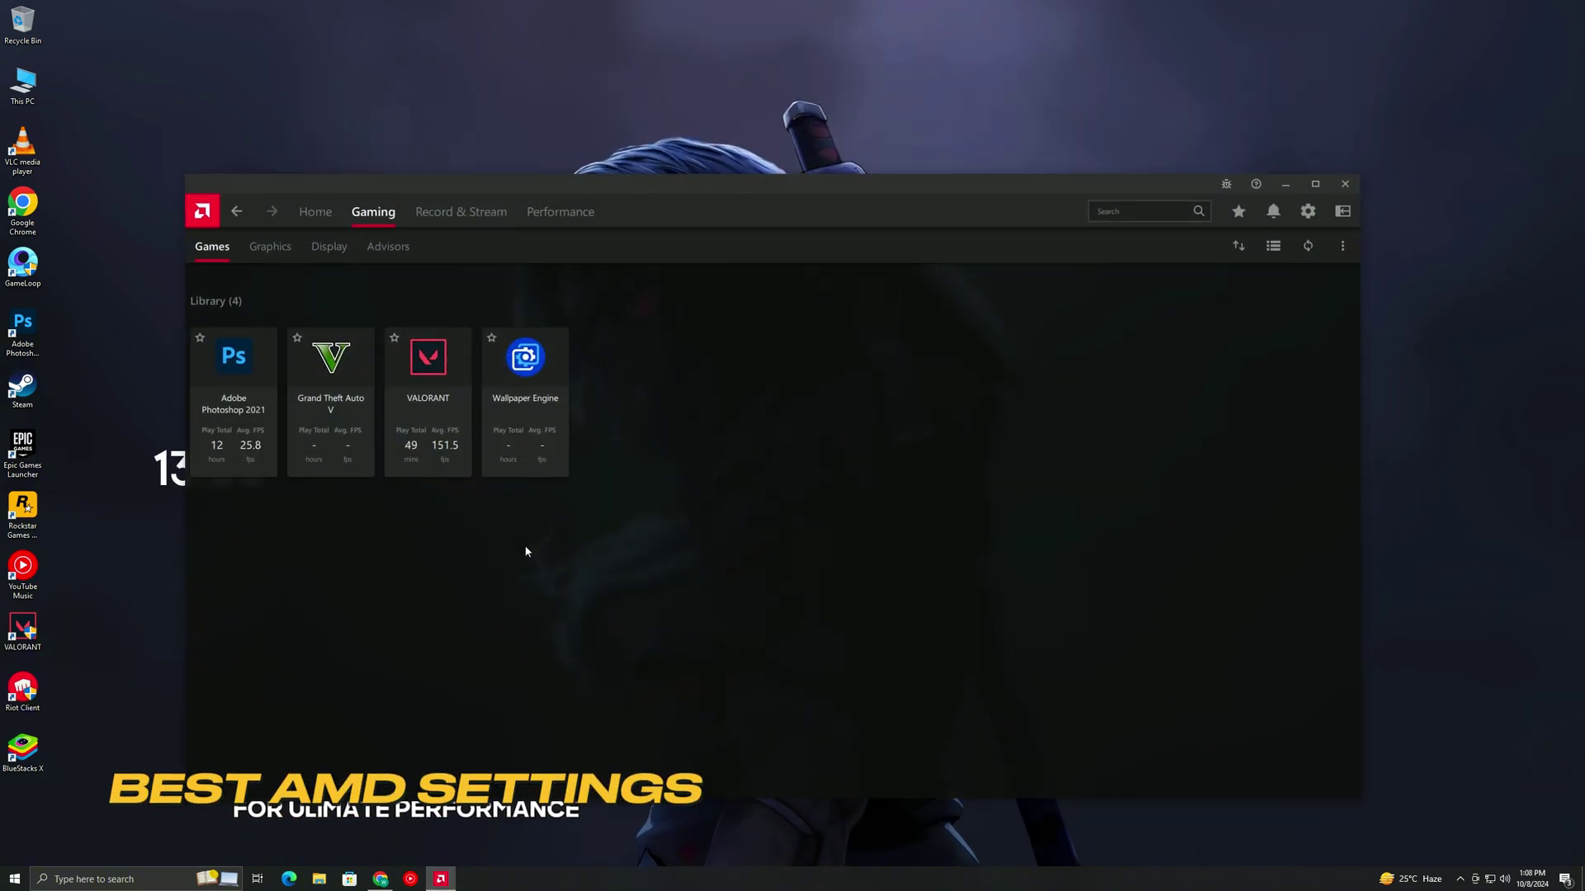
Step: In AMD Software's global graphics settings, enable Radeon Anti-Lag and Radeon Boost
{"action": "left_click", "coordinate": [265, 255]}
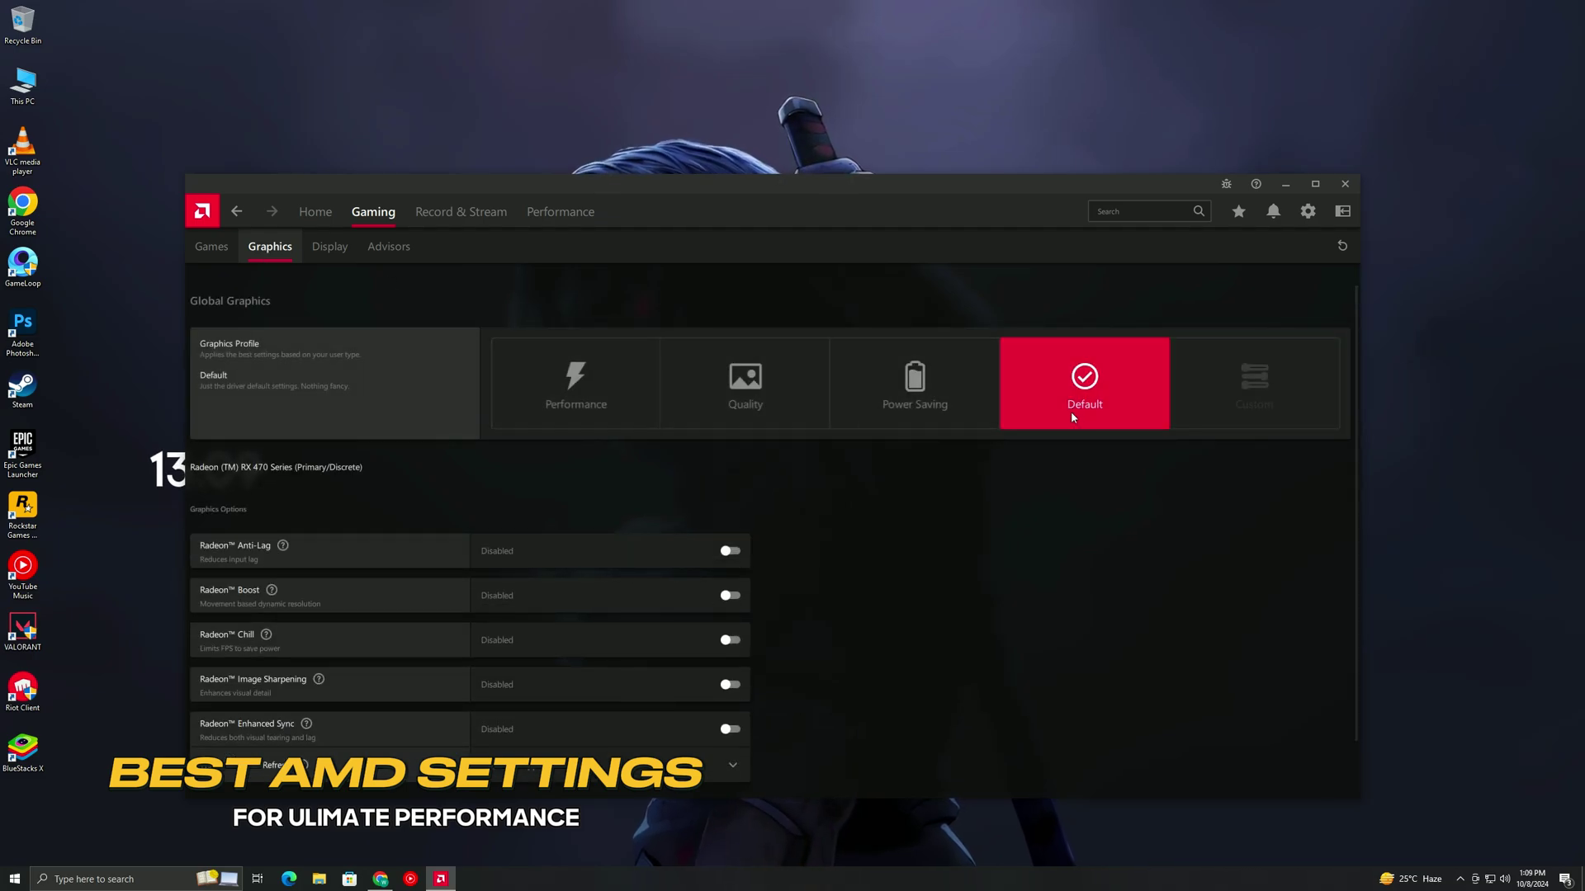
{"action": "scroll", "coordinate": [785, 530], "scroll_direction": "down", "scroll_amount": 1}
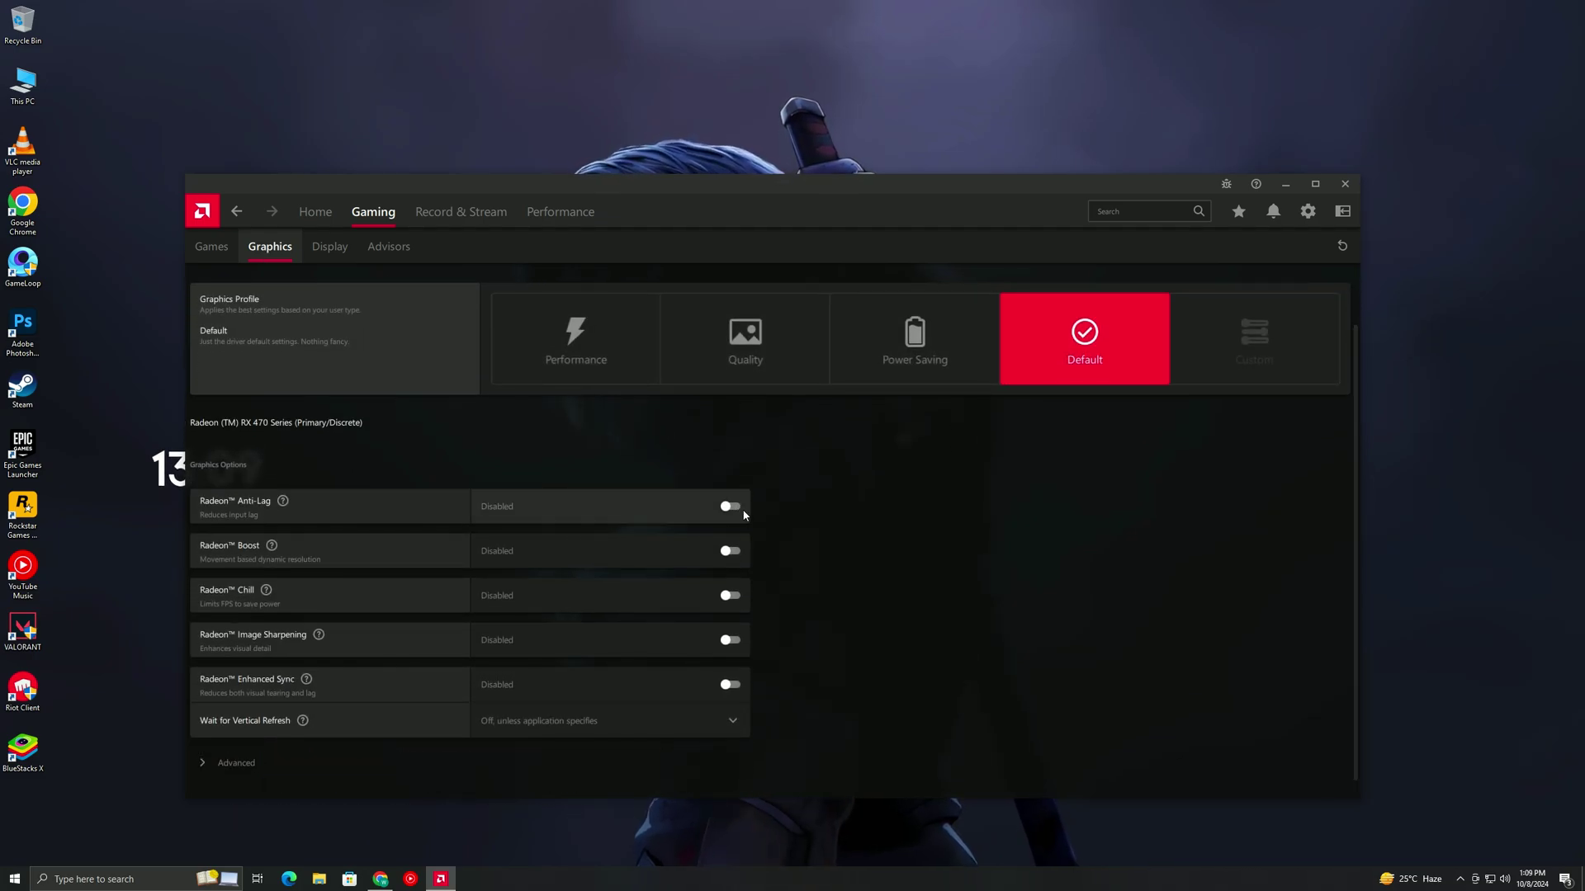
{"action": "left_click", "coordinate": [730, 507]}
{"action": "left_click", "coordinate": [719, 551]}
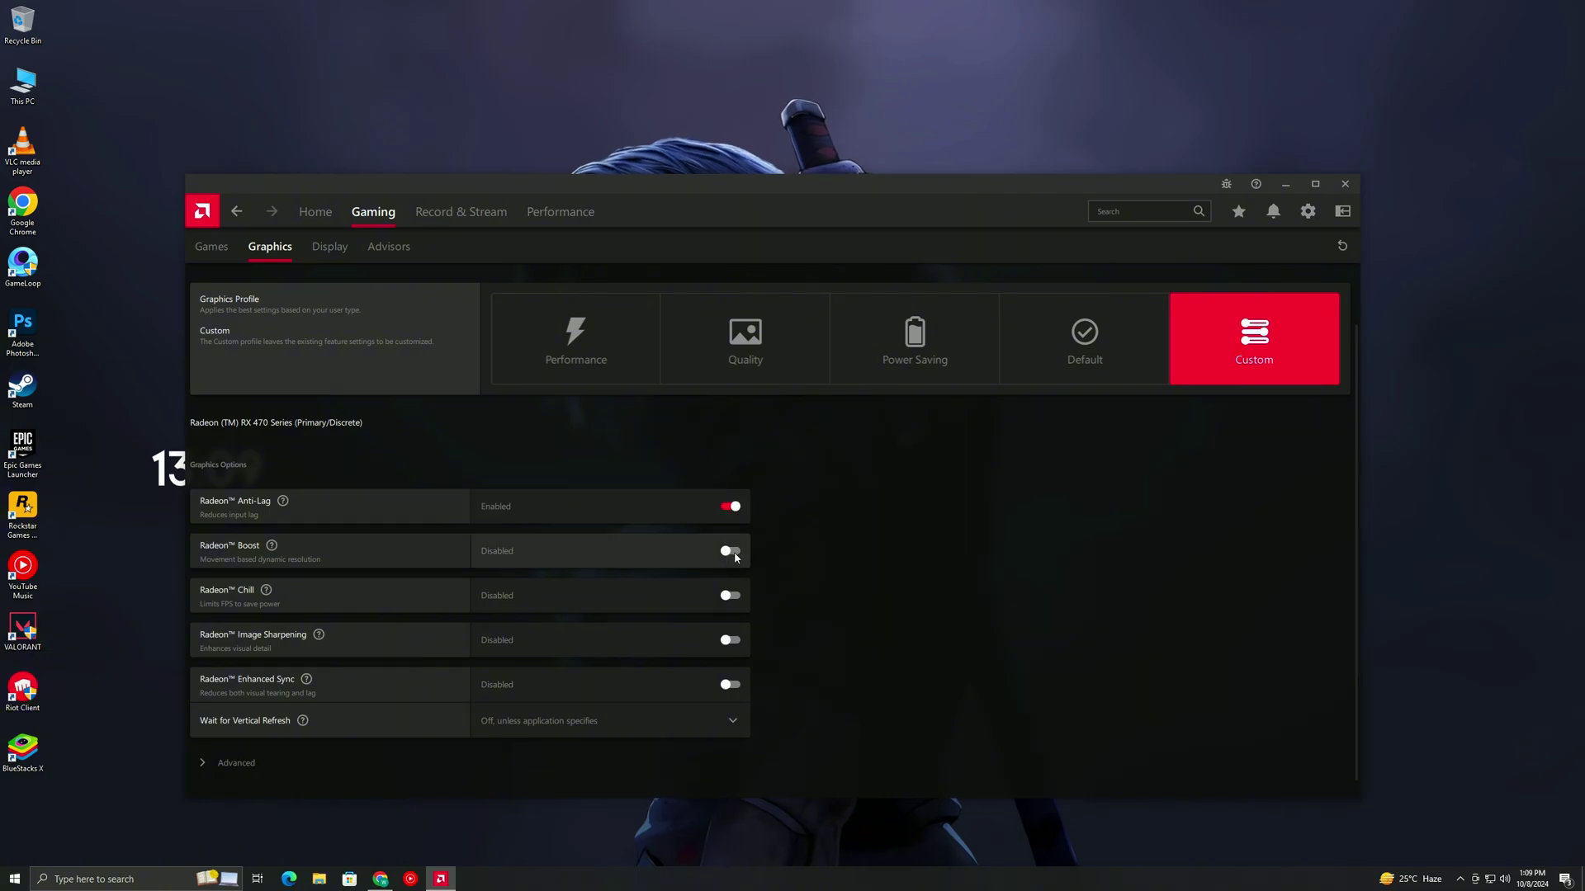
Step: In the advanced graphics options, enable Anisotropic Filtering and set Tessellation Mode to Override application settings
{"action": "scroll", "coordinate": [718, 578], "scroll_direction": "down", "scroll_amount": 1}
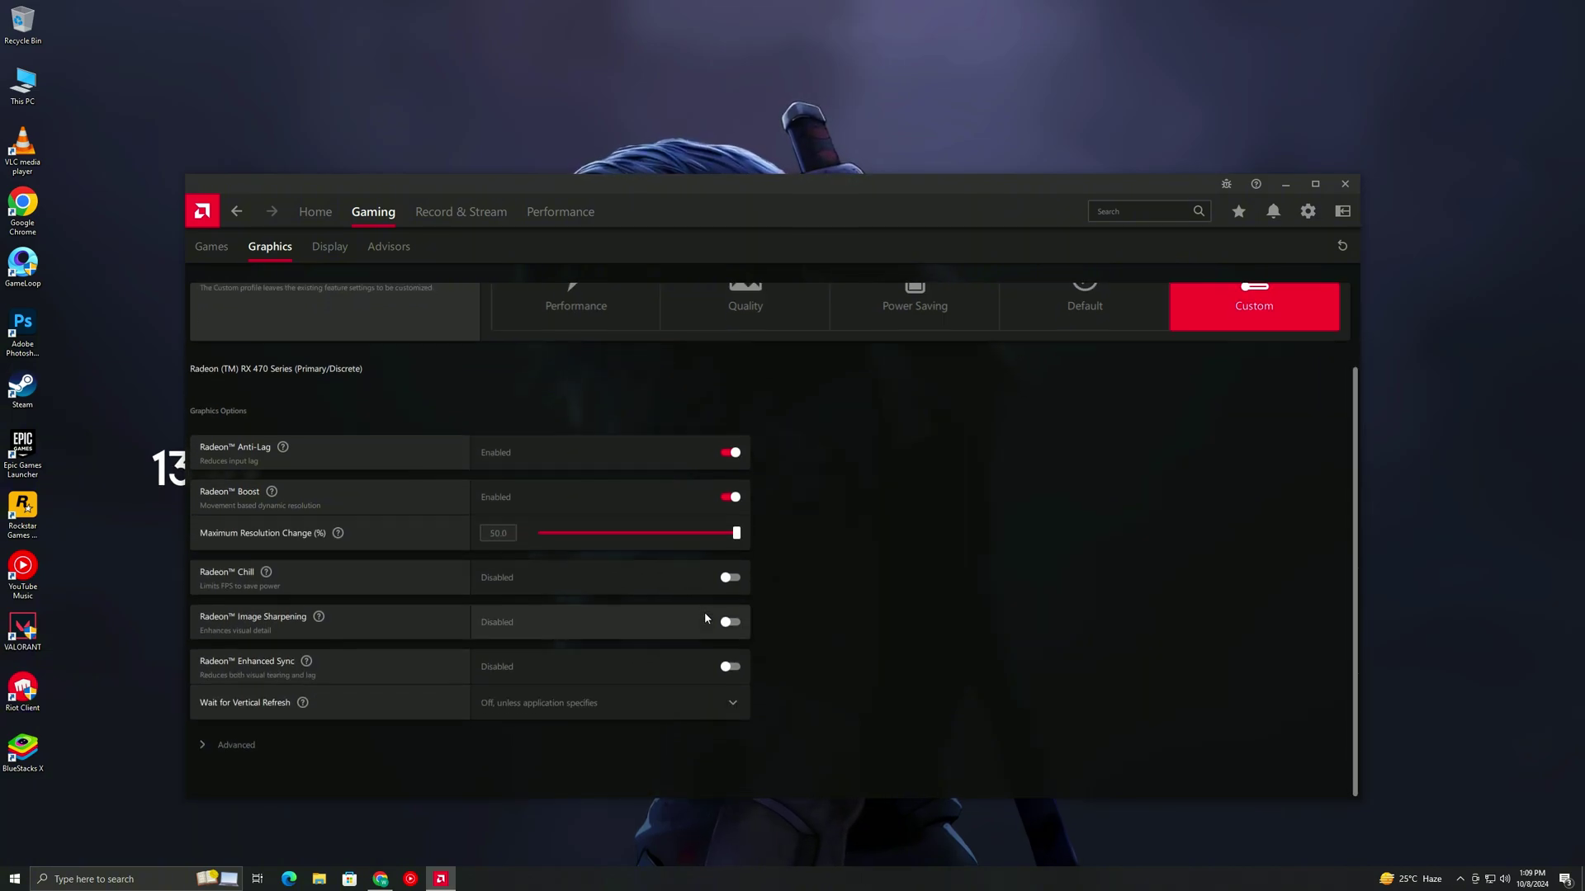
{"action": "left_click", "coordinate": [224, 748]}
{"action": "scroll", "coordinate": [804, 646], "scroll_direction": "down", "scroll_amount": 5}
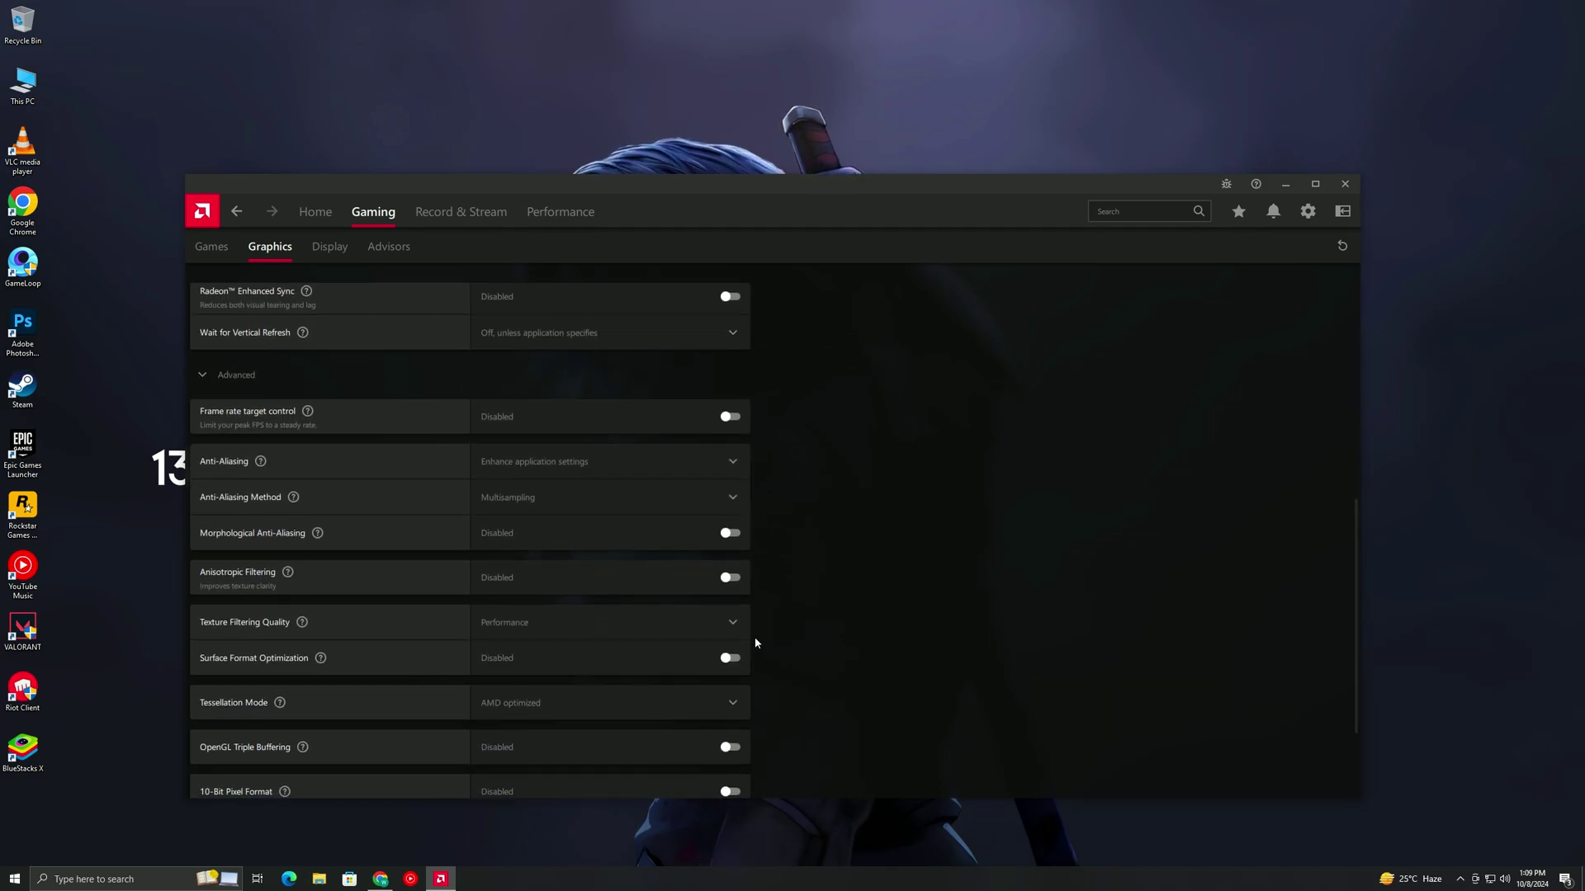
{"action": "scroll", "coordinate": [753, 637], "scroll_direction": "down", "scroll_amount": 2}
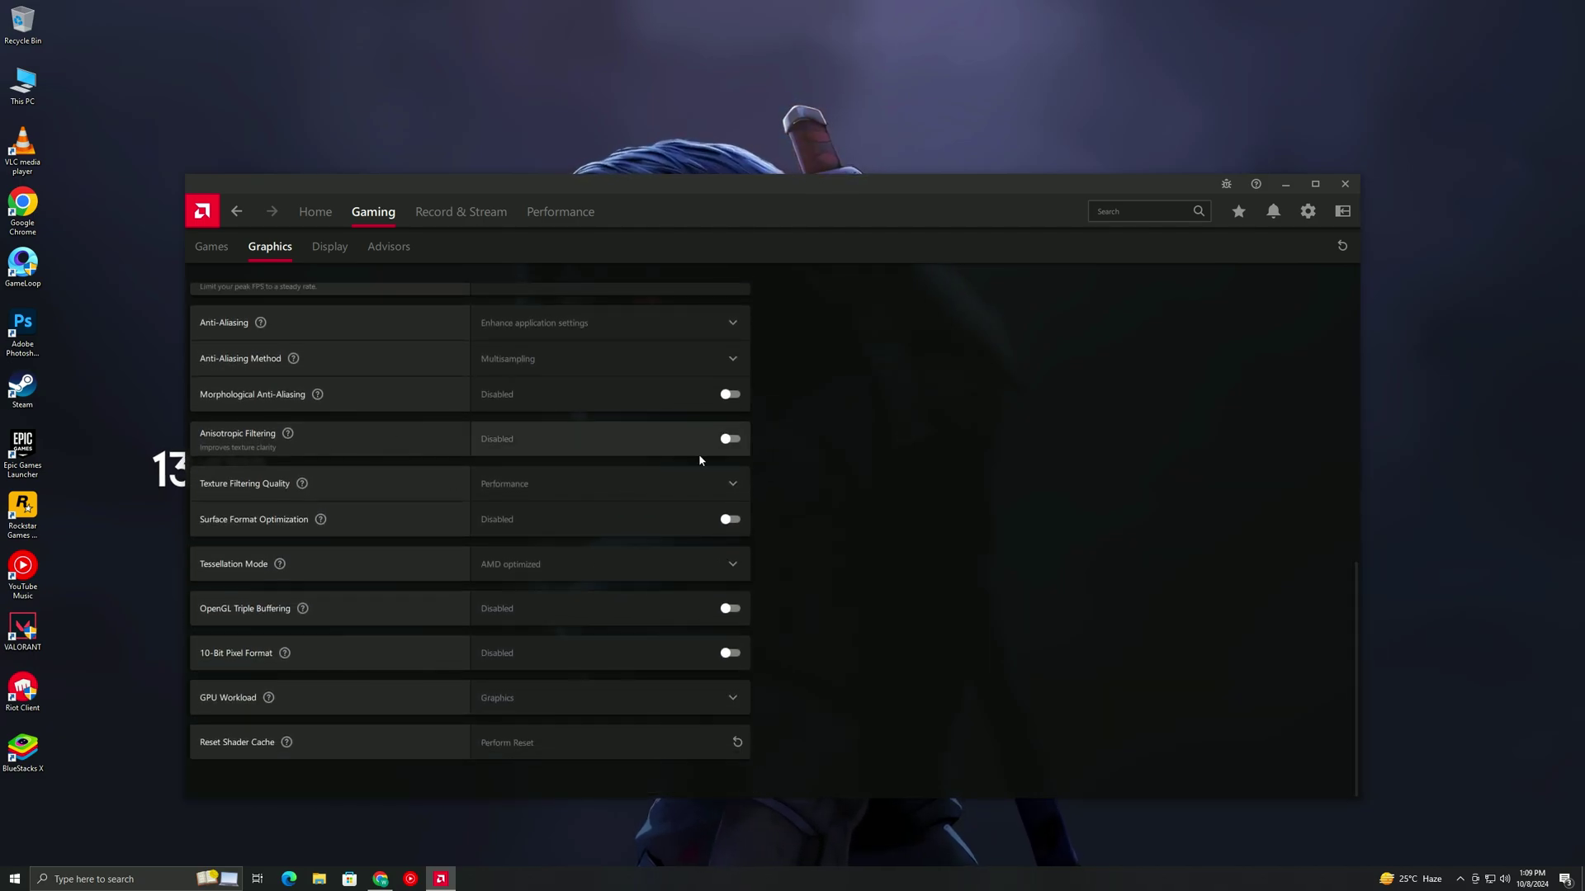
{"action": "left_click", "coordinate": [731, 444]}
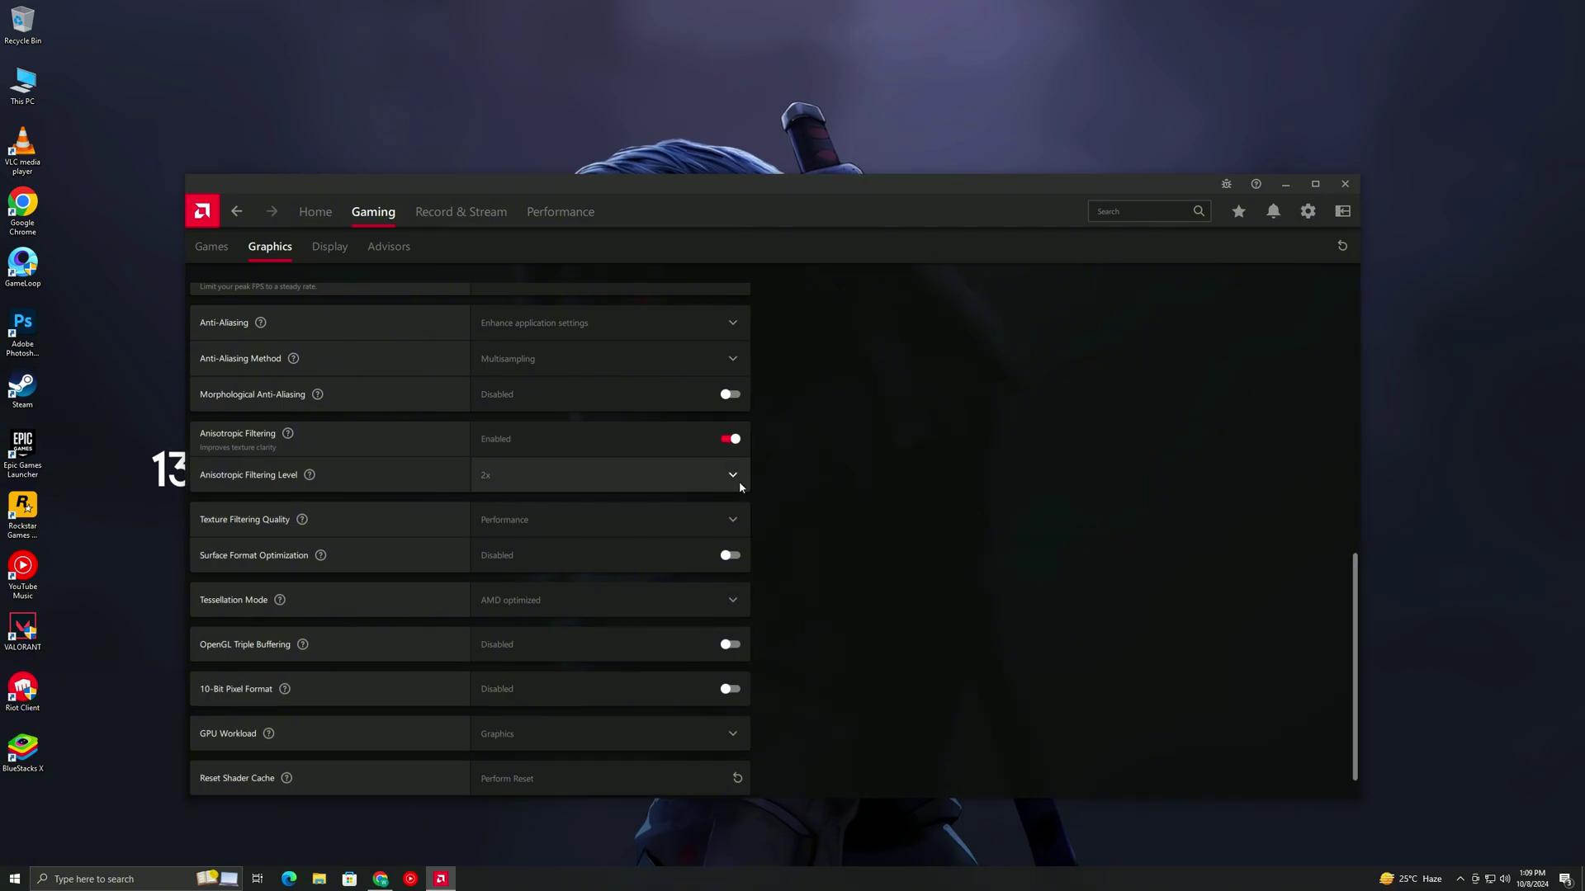
{"action": "left_click", "coordinate": [566, 602]}
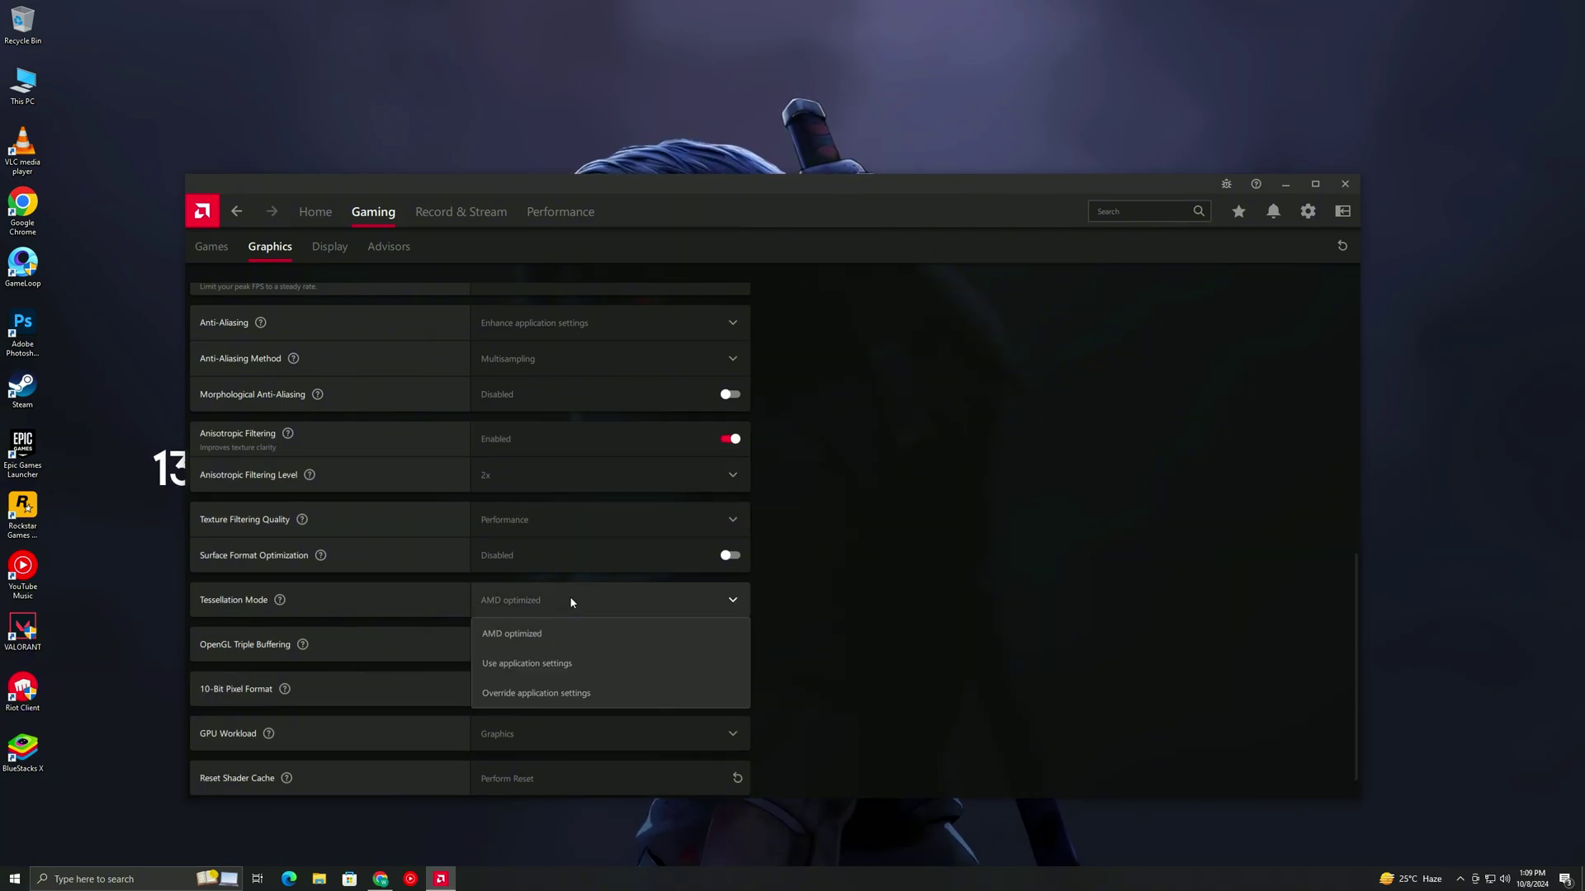
{"action": "left_click", "coordinate": [536, 692]}
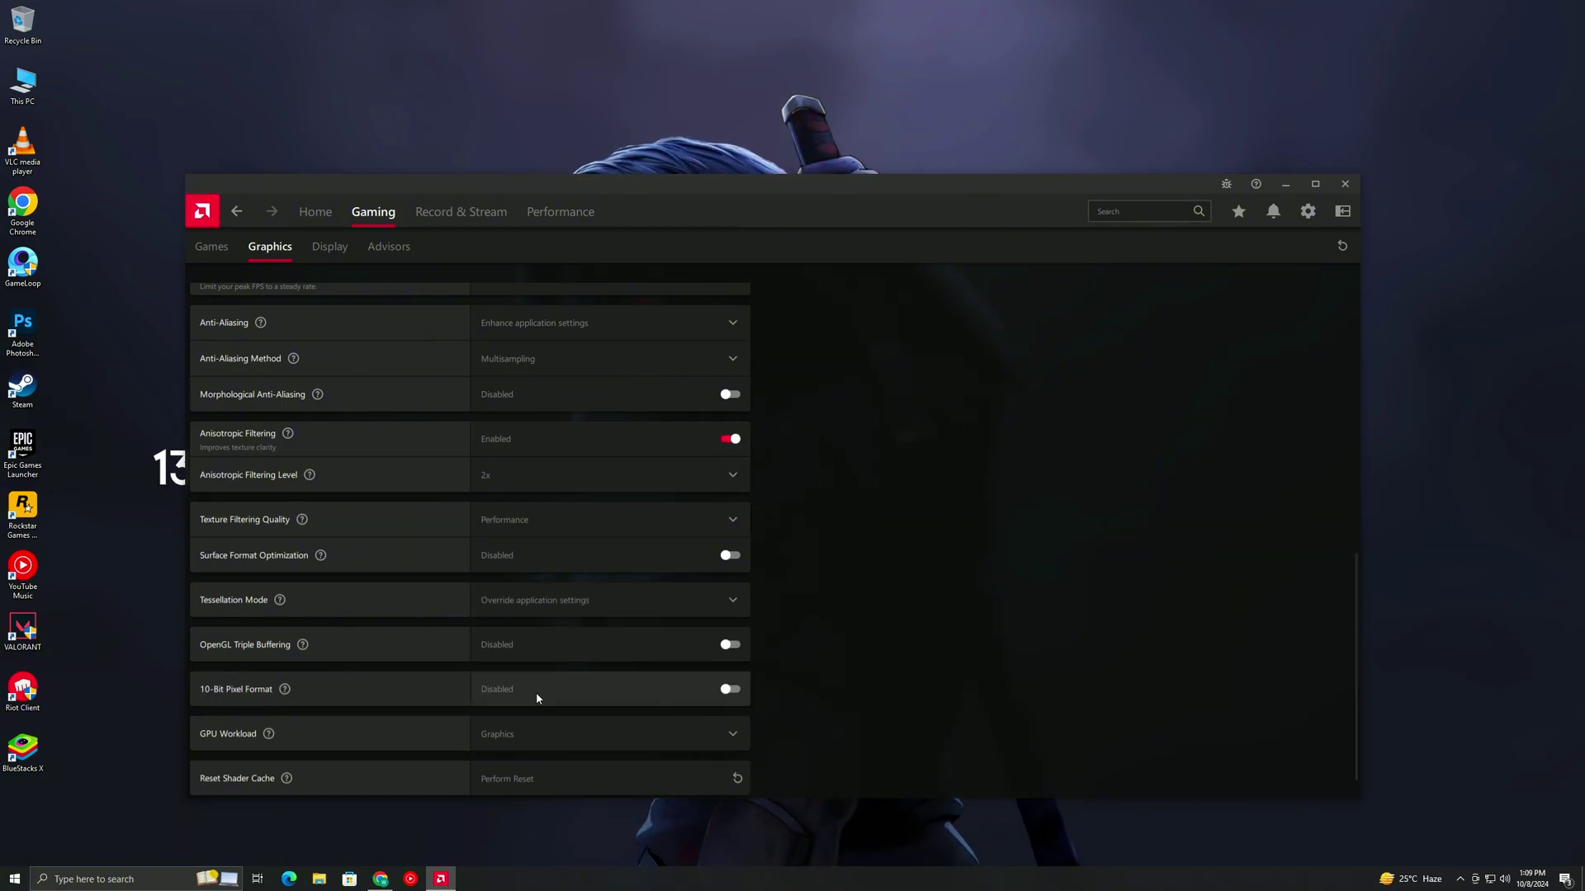
Step: Set the Maximum Tessellation Level to 4x and enable OpenGL Triple Buffering in the advanced graphics options
{"action": "left_click", "coordinate": [549, 636]}
{"action": "left_click", "coordinate": [502, 635]}
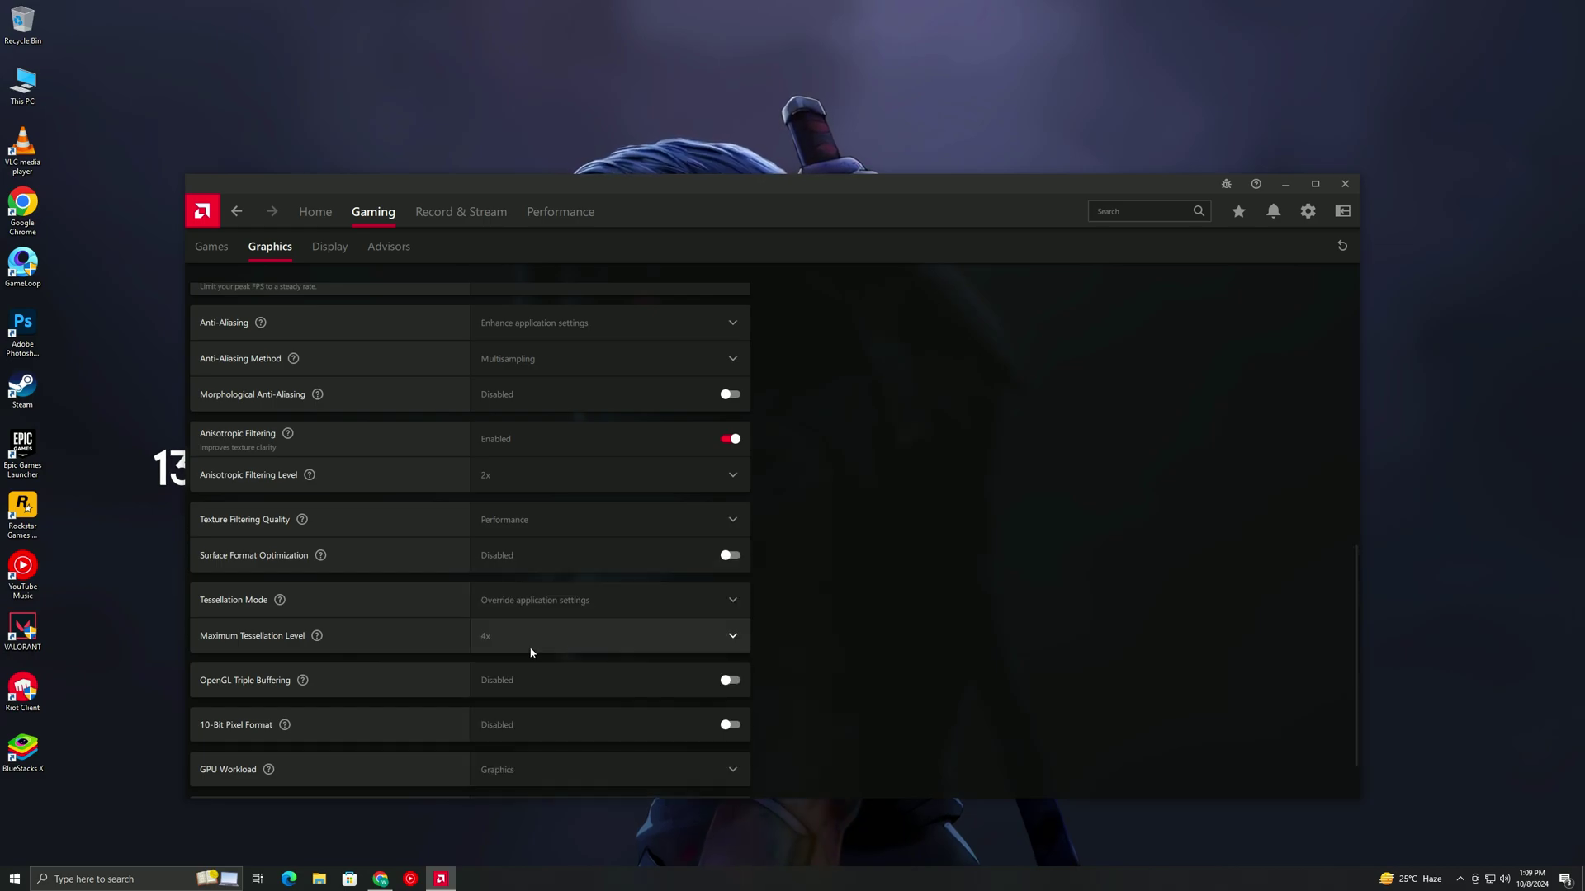
{"action": "scroll", "coordinate": [537, 649], "scroll_direction": "down", "scroll_amount": 1}
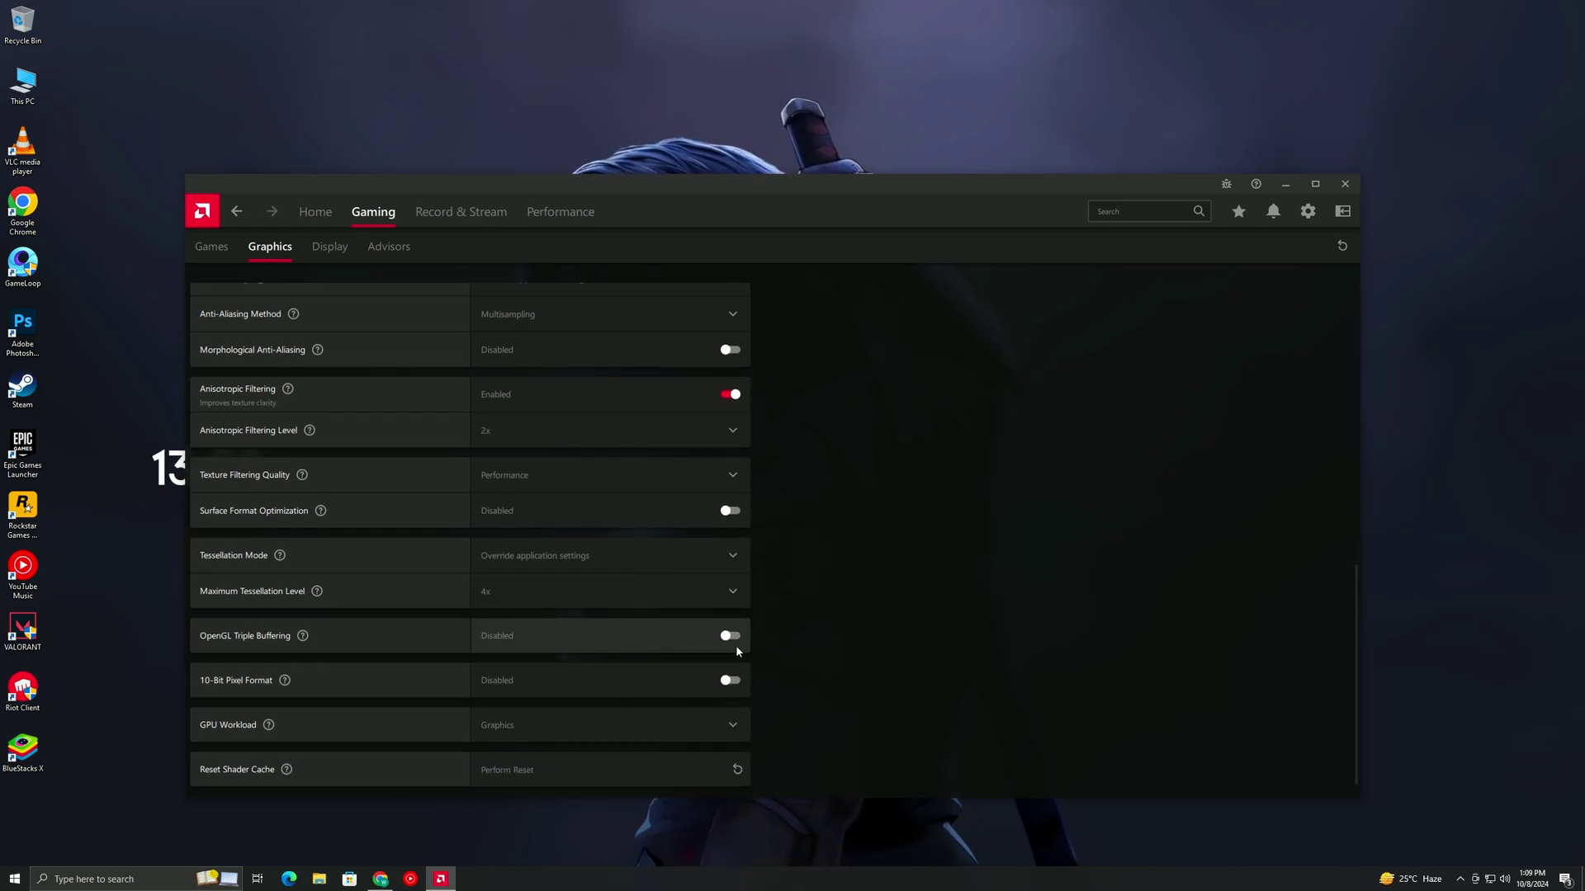
Step: Enable Radeon Image Sharpening with Sharpness at 60% and dismiss the AMD Software window
{"action": "scroll", "coordinate": [698, 710], "scroll_direction": "up", "scroll_amount": 6}
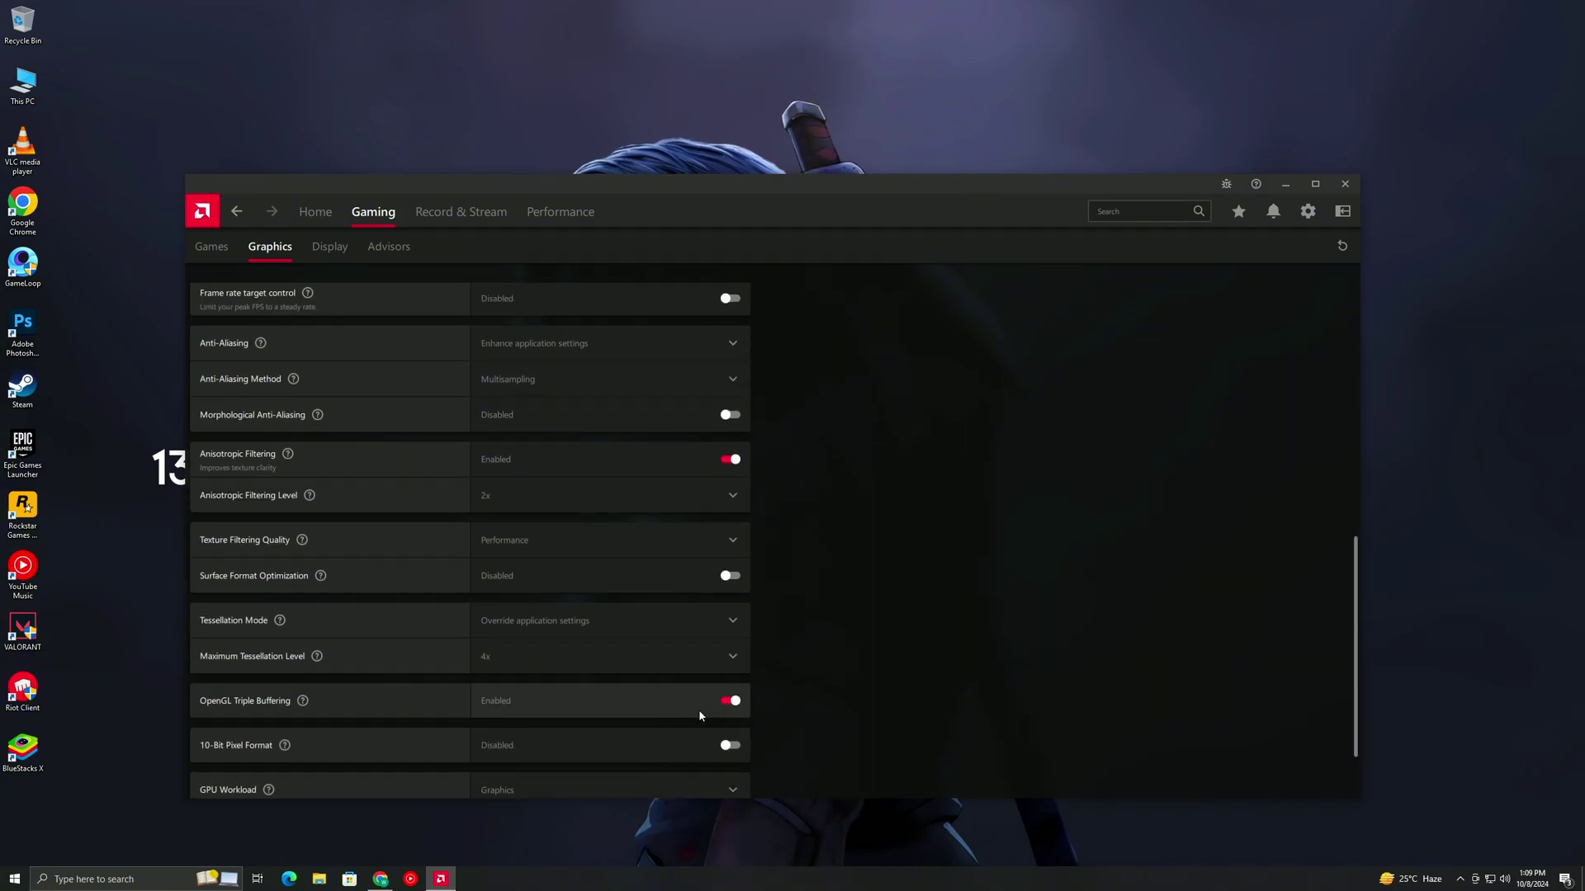
{"action": "scroll", "coordinate": [660, 660], "scroll_direction": "up", "scroll_amount": 8}
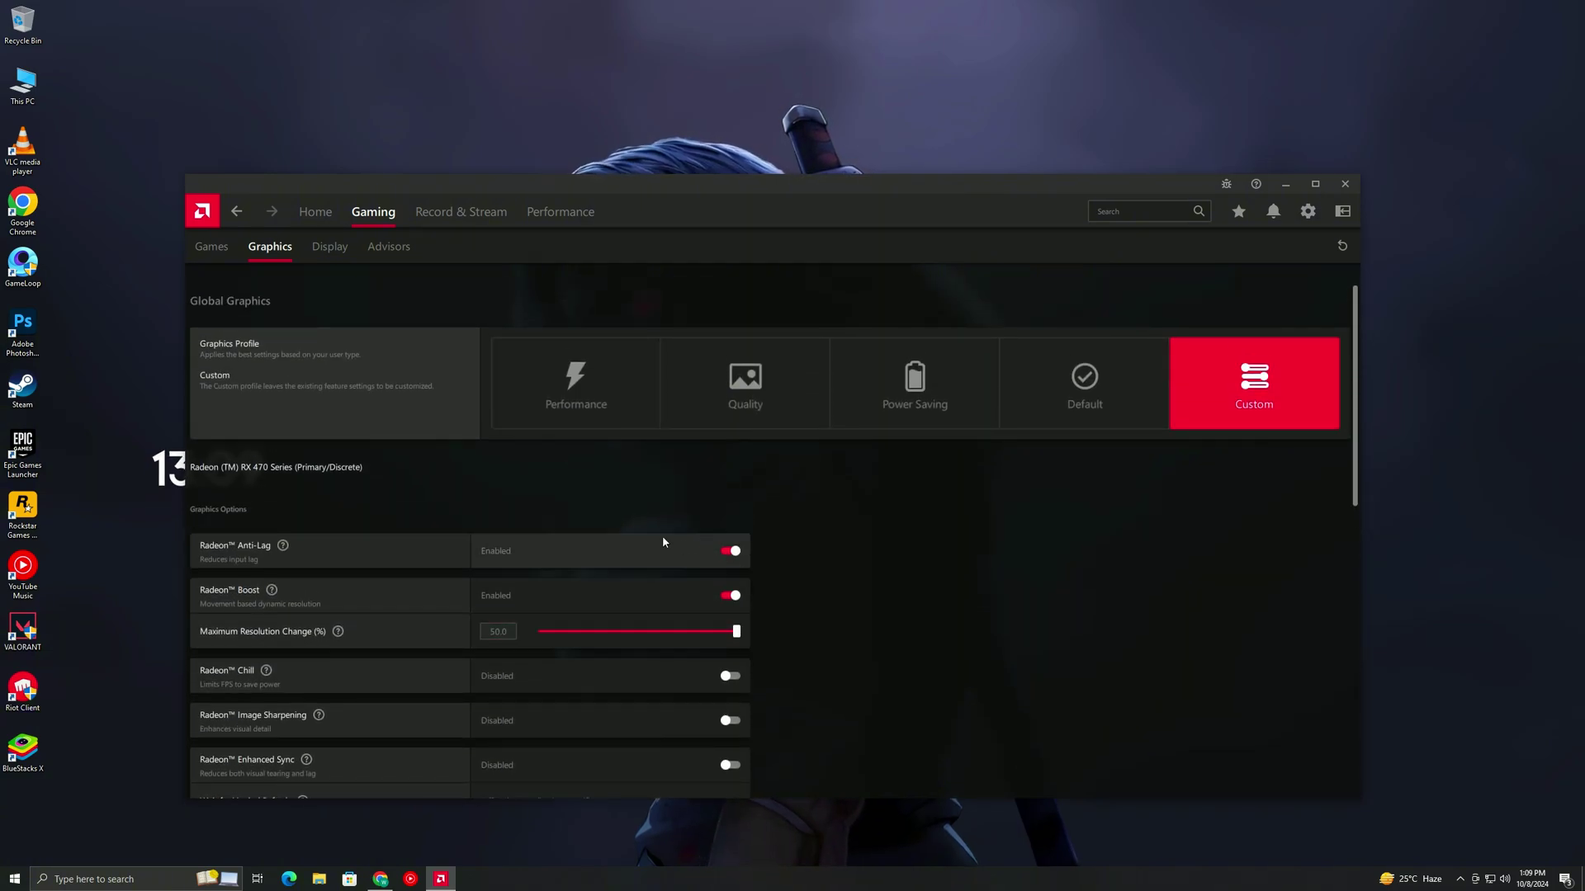
{"action": "left_click", "coordinate": [727, 720]}
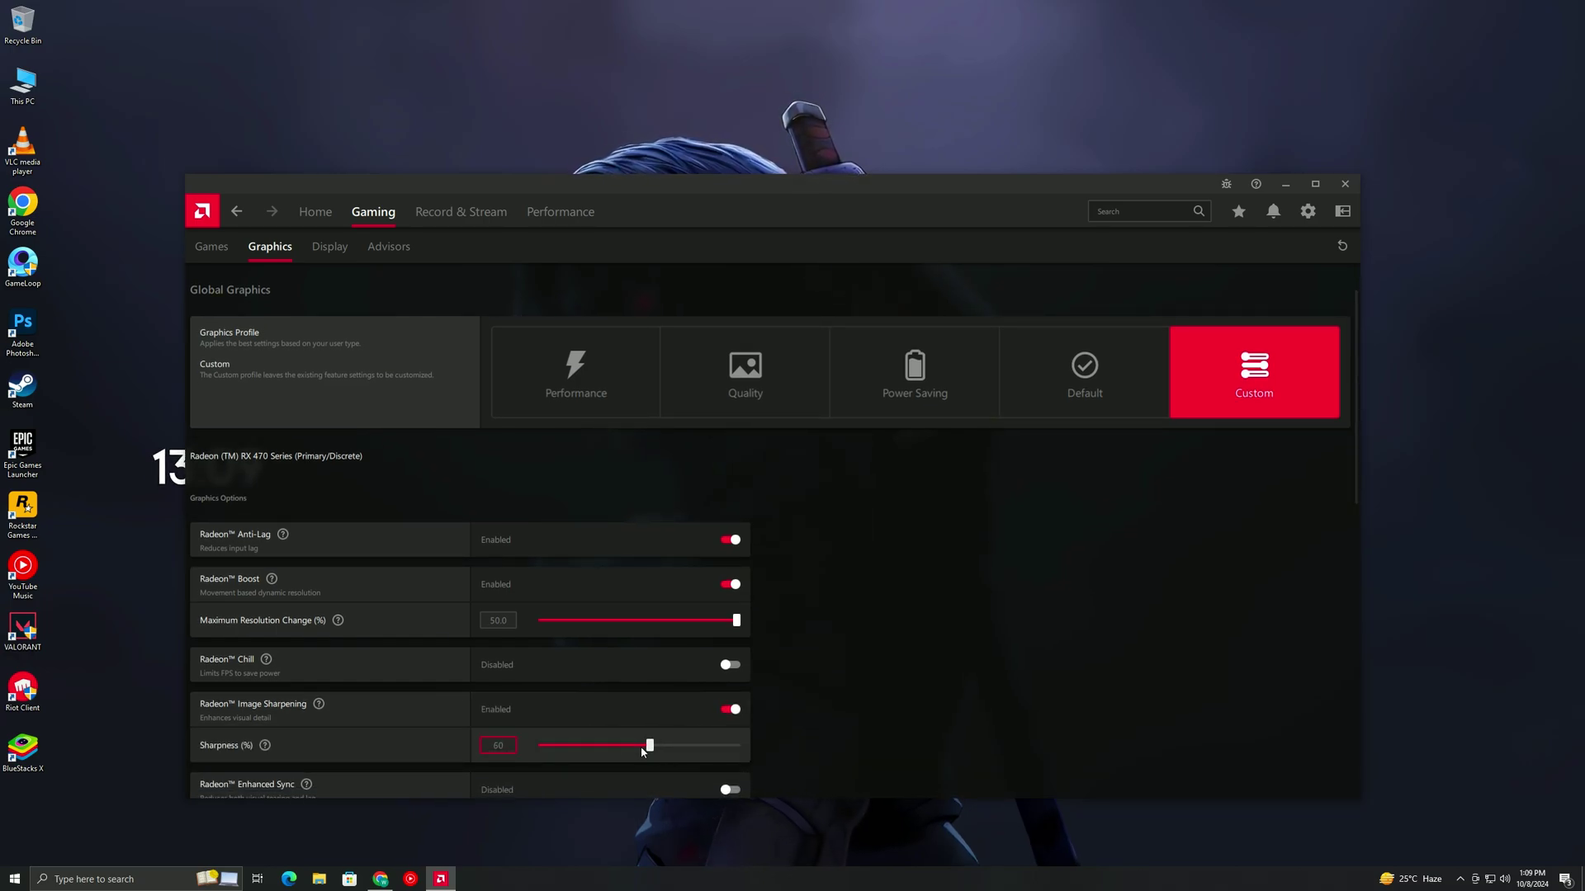
{"action": "scroll", "coordinate": [645, 694], "scroll_direction": "up", "scroll_amount": 1}
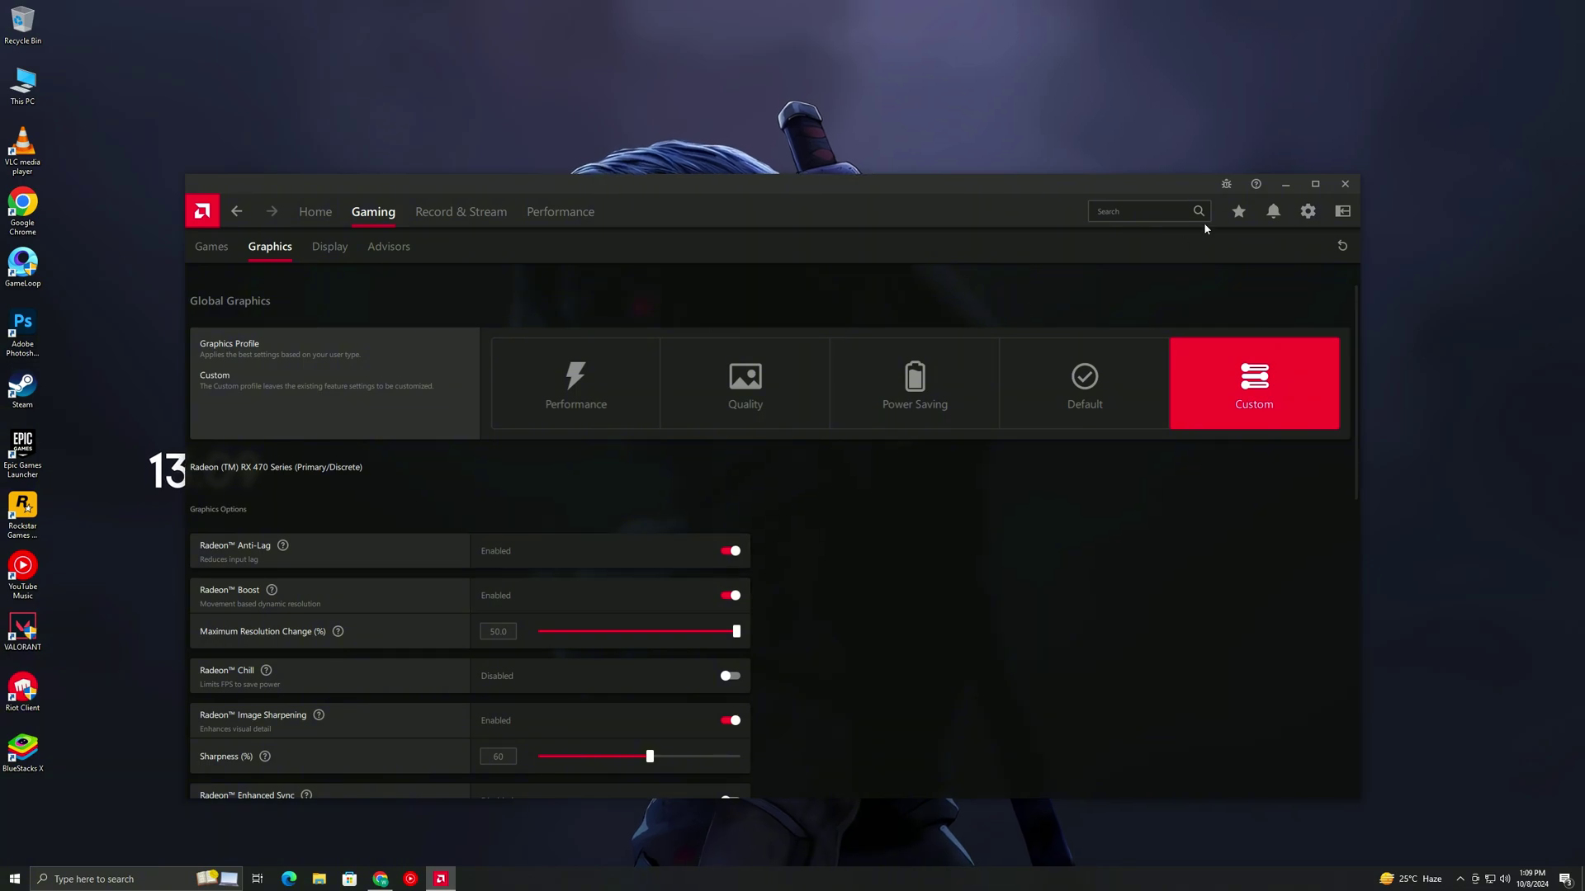
{"action": "left_click", "coordinate": [1275, 184]}
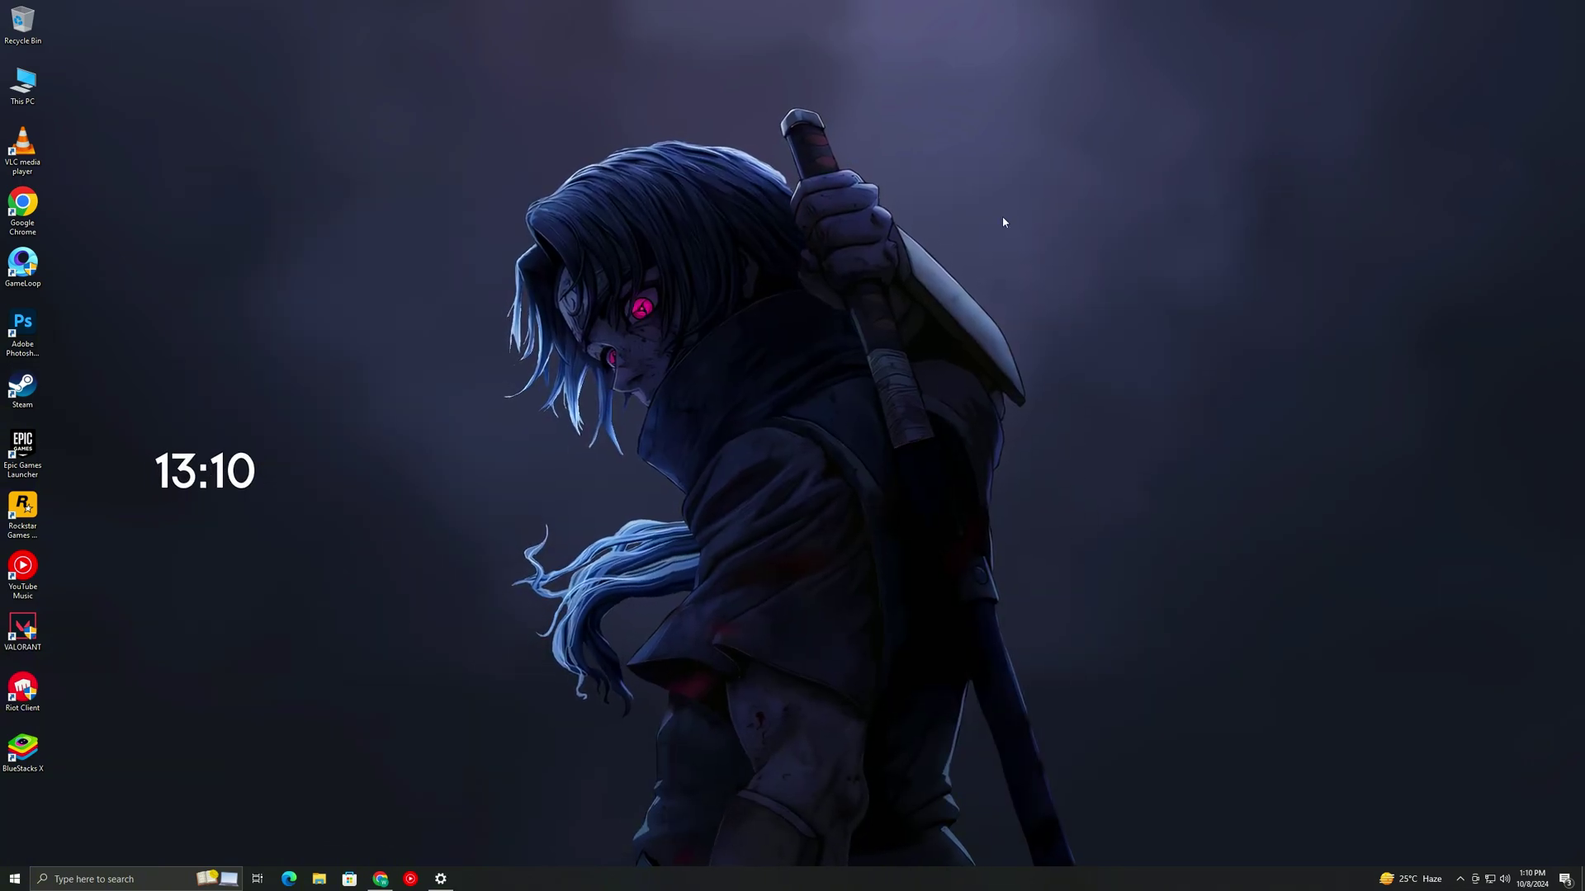
Step: Search Windows for "gpu", open Graphics settings, and browse the Desktop for a game to add without adding one
{"action": "left_click", "coordinate": [6, 880]}
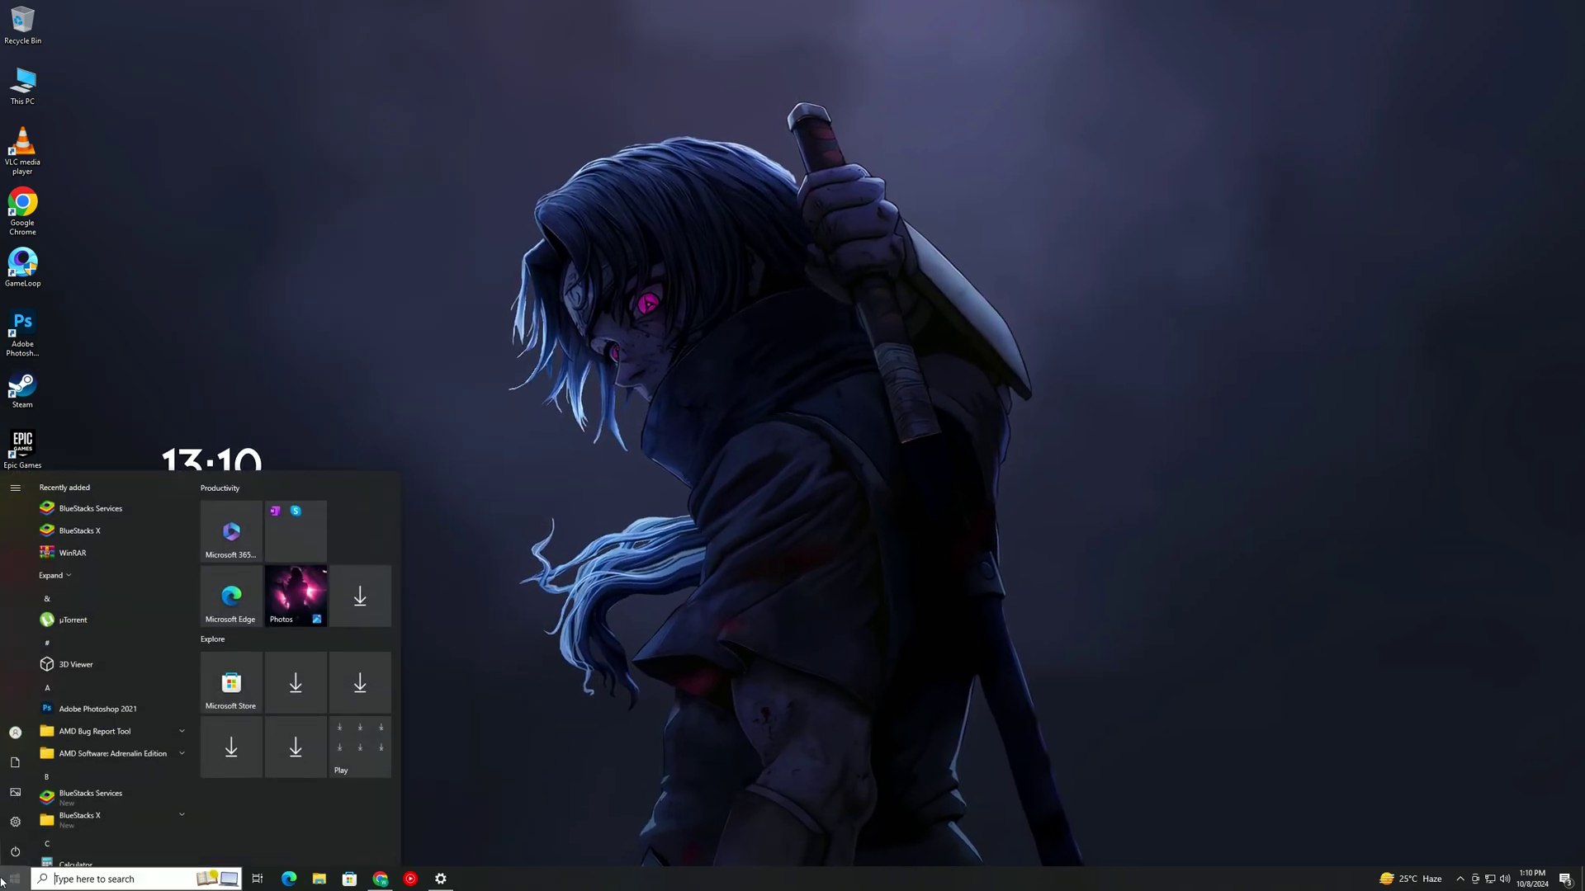
{"action": "type", "text": "gpu"}
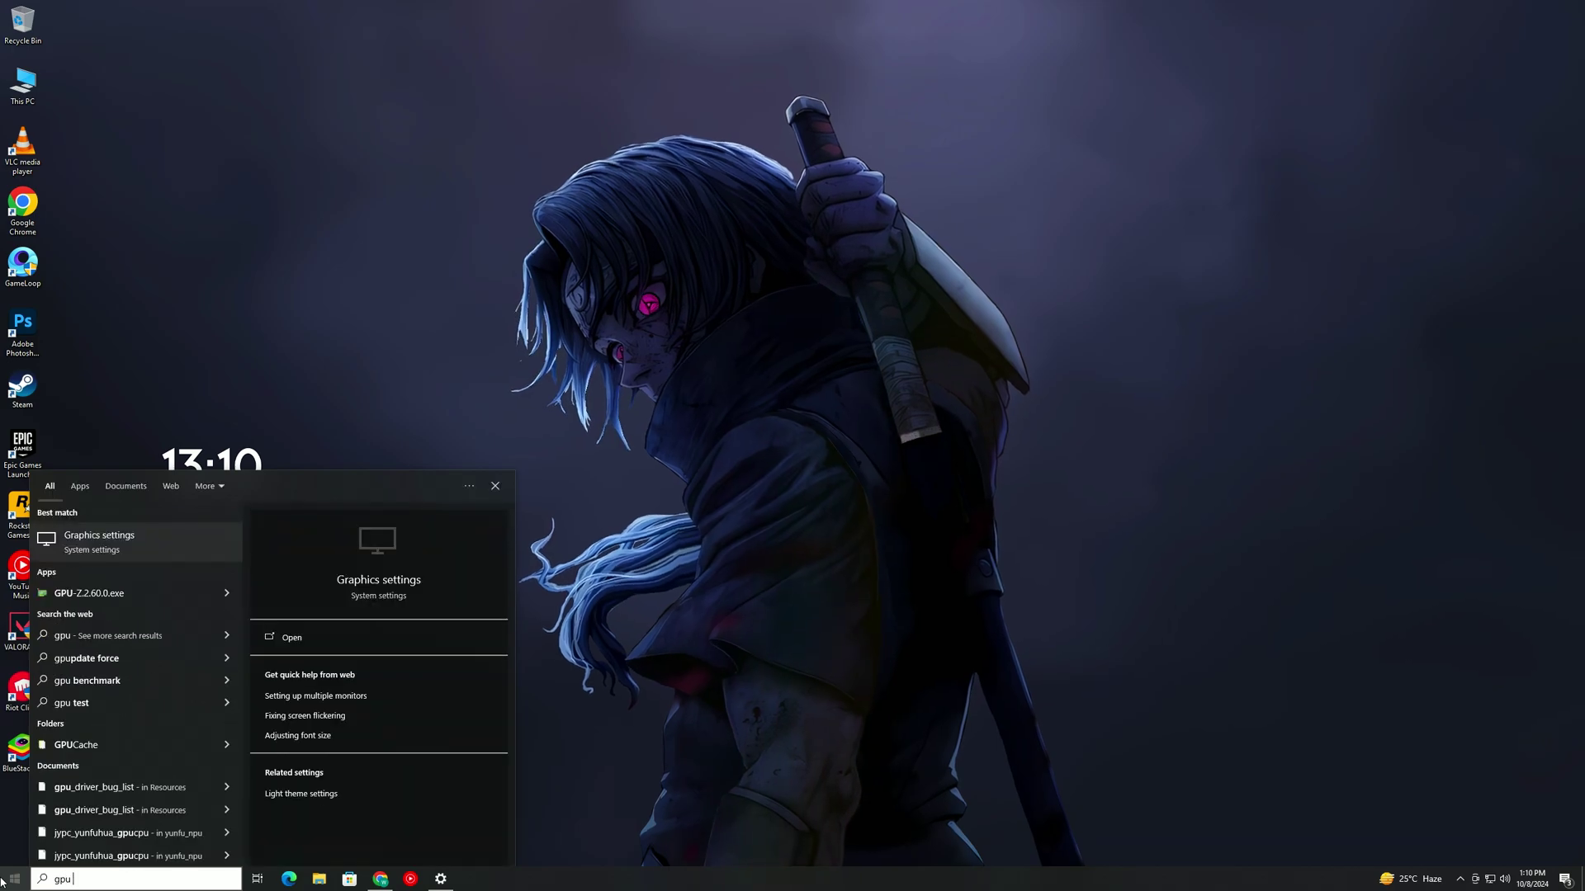
{"action": "left_click", "coordinate": [87, 537]}
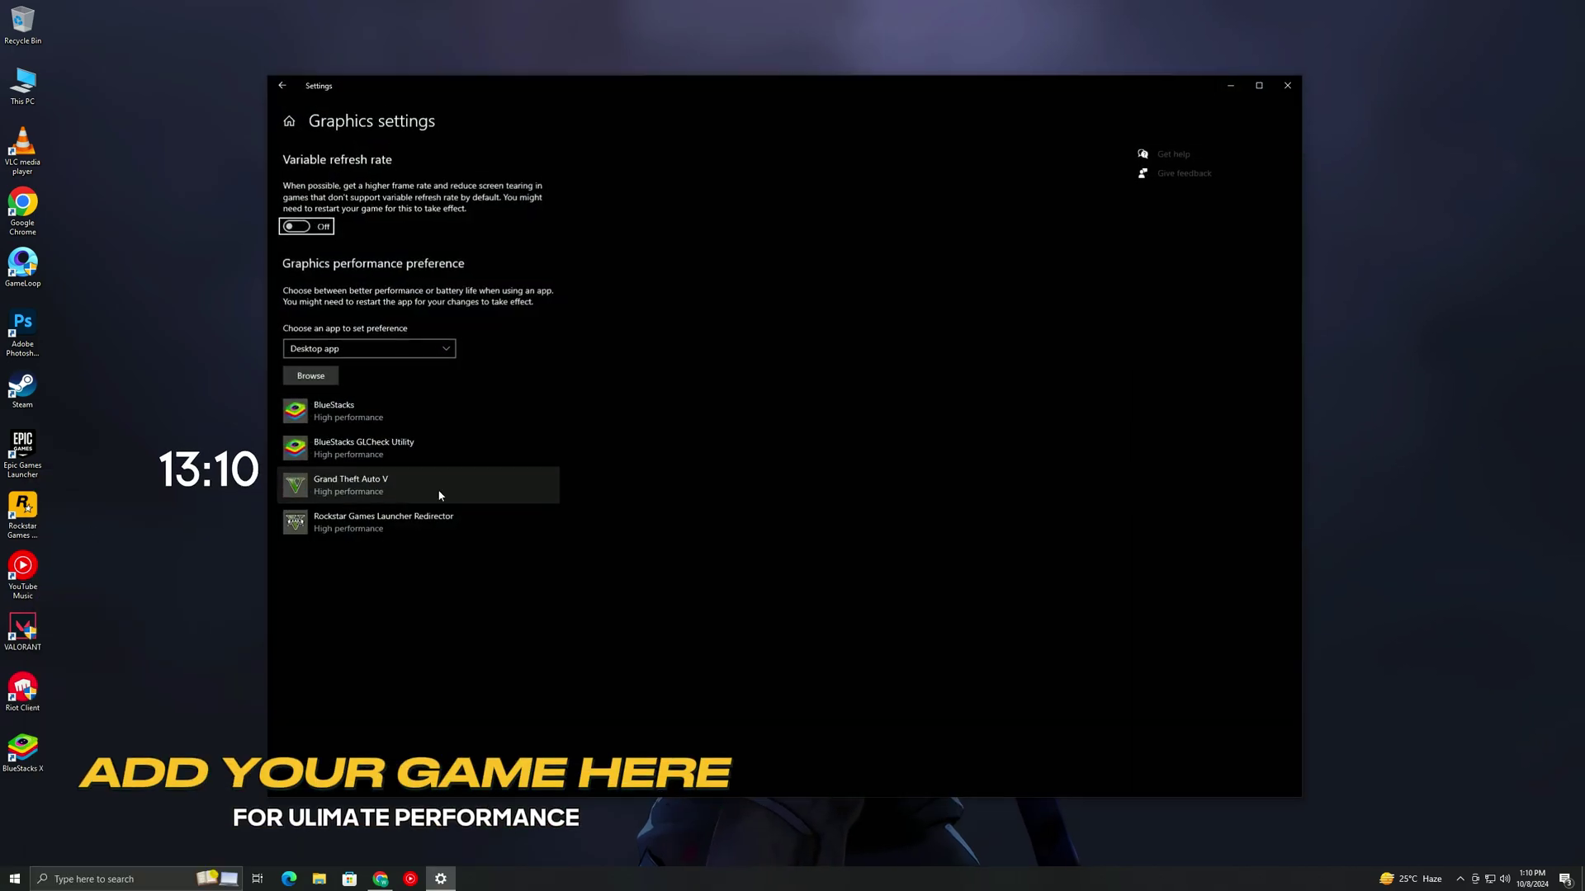
{"action": "left_click", "coordinate": [310, 375]}
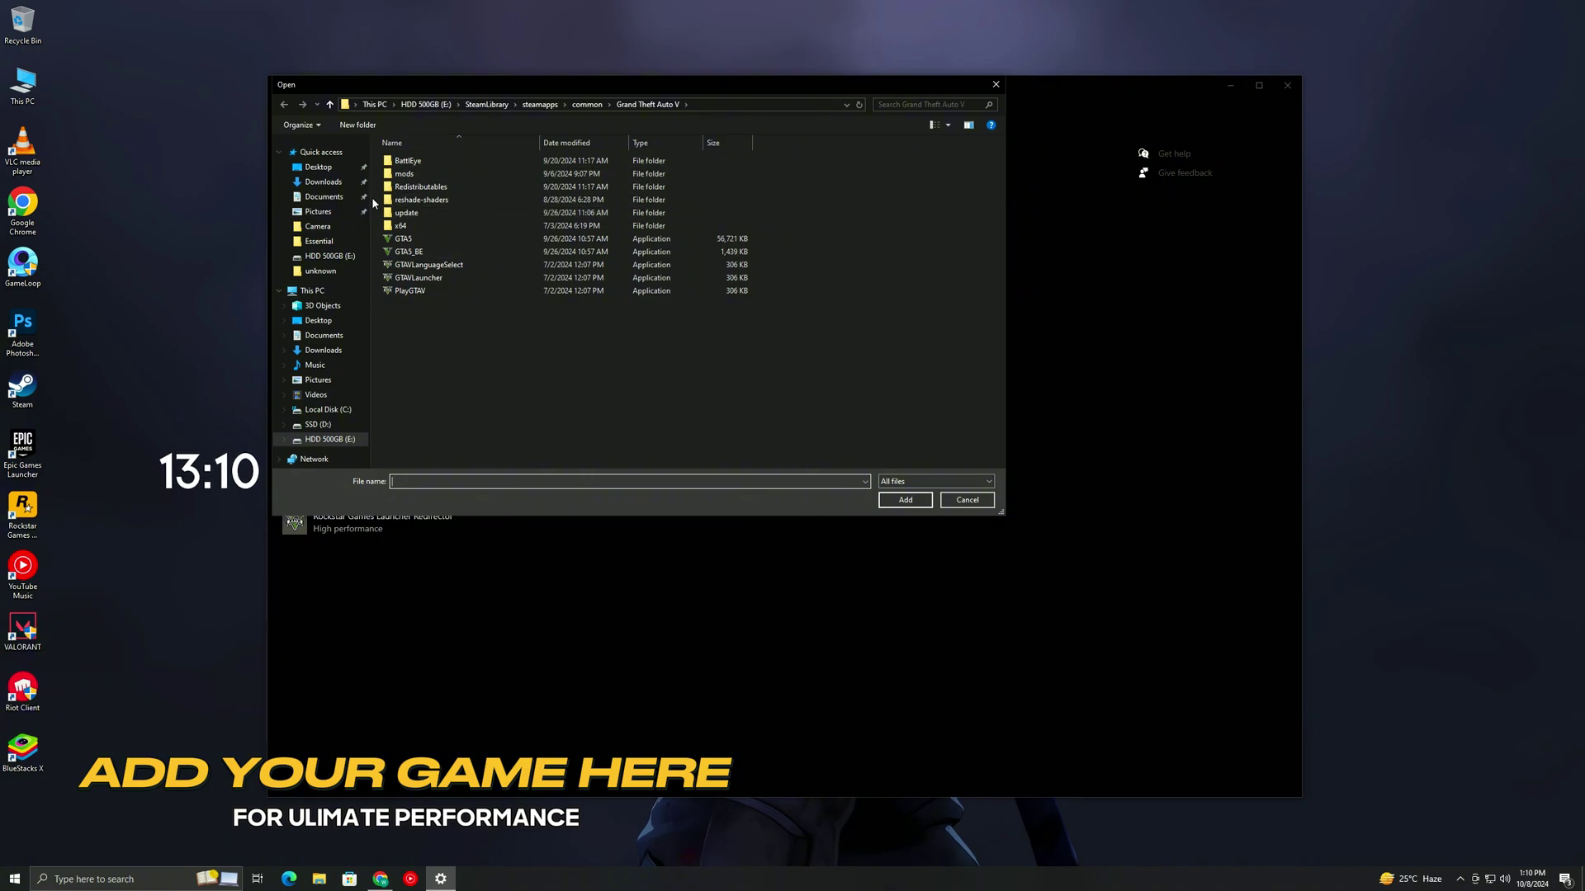
{"action": "left_click", "coordinate": [319, 167]}
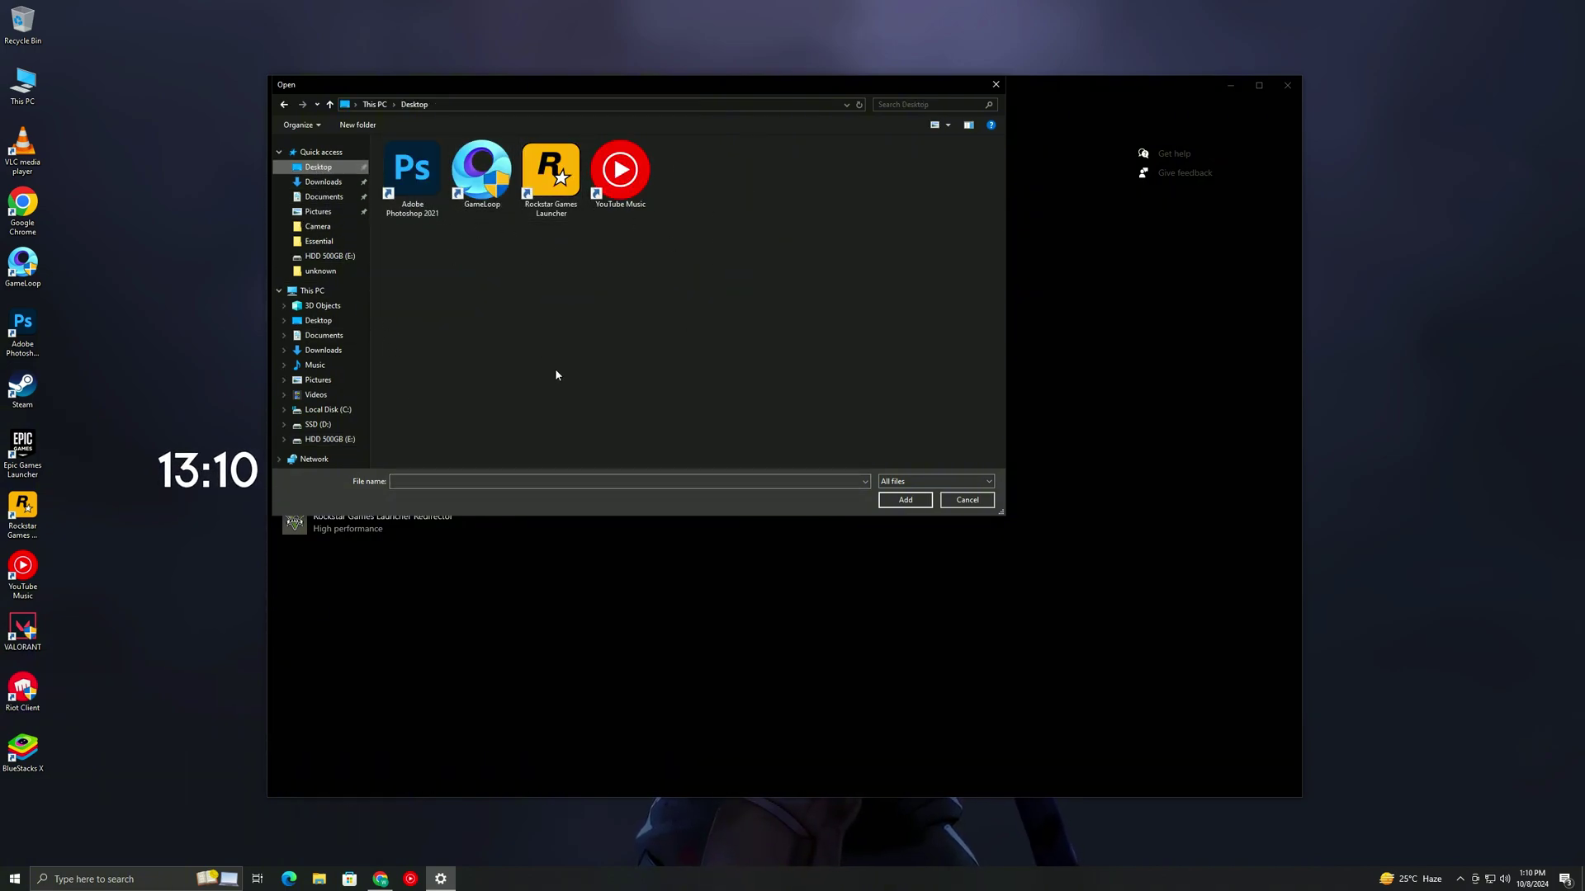
{"action": "left_click", "coordinate": [978, 501]}
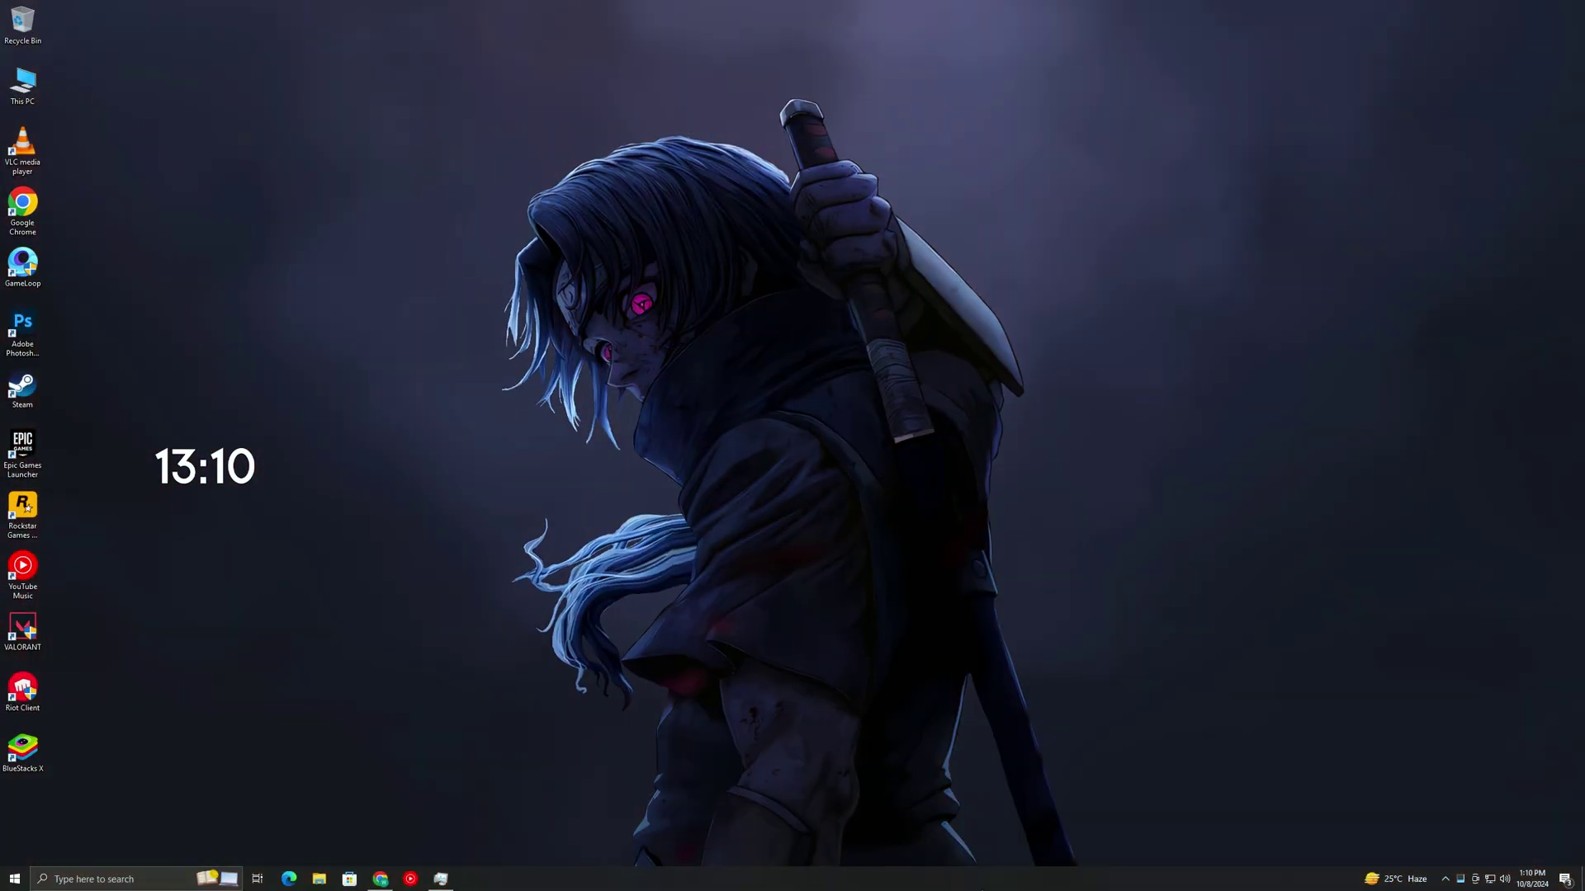
{"action": "right_click", "coordinate": [995, 875]}
{"action": "left_click", "coordinate": [1003, 829]}
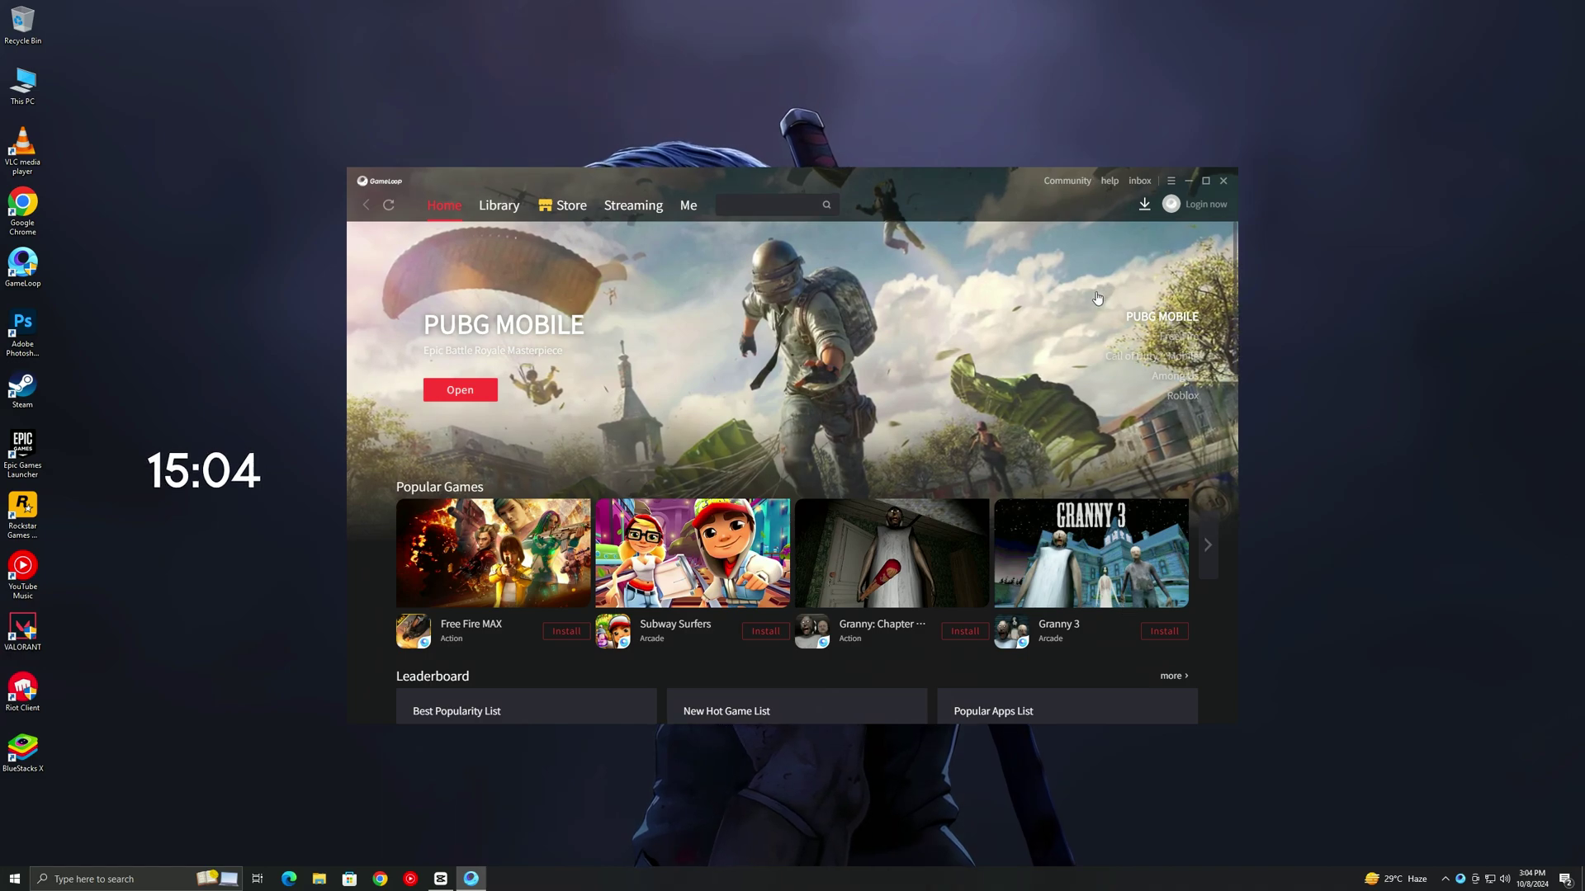
Step: In GameLoop, open the settings and set Anti-aliasing to Off in the engine options
{"action": "left_click", "coordinate": [1171, 182]}
{"action": "left_click", "coordinate": [1118, 241]}
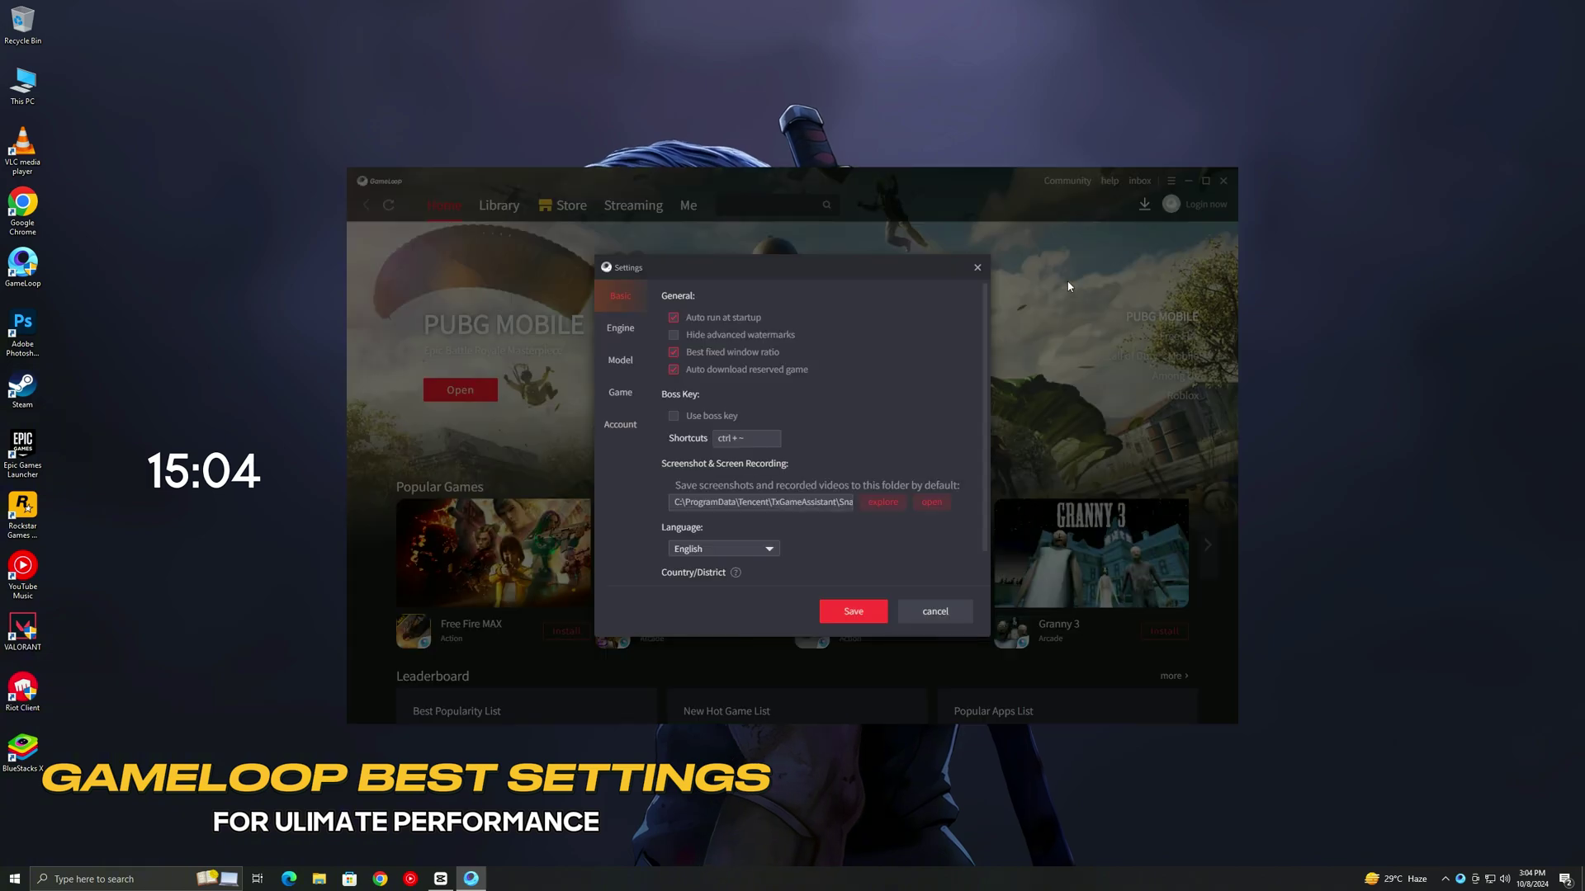
{"action": "left_click", "coordinate": [615, 328]}
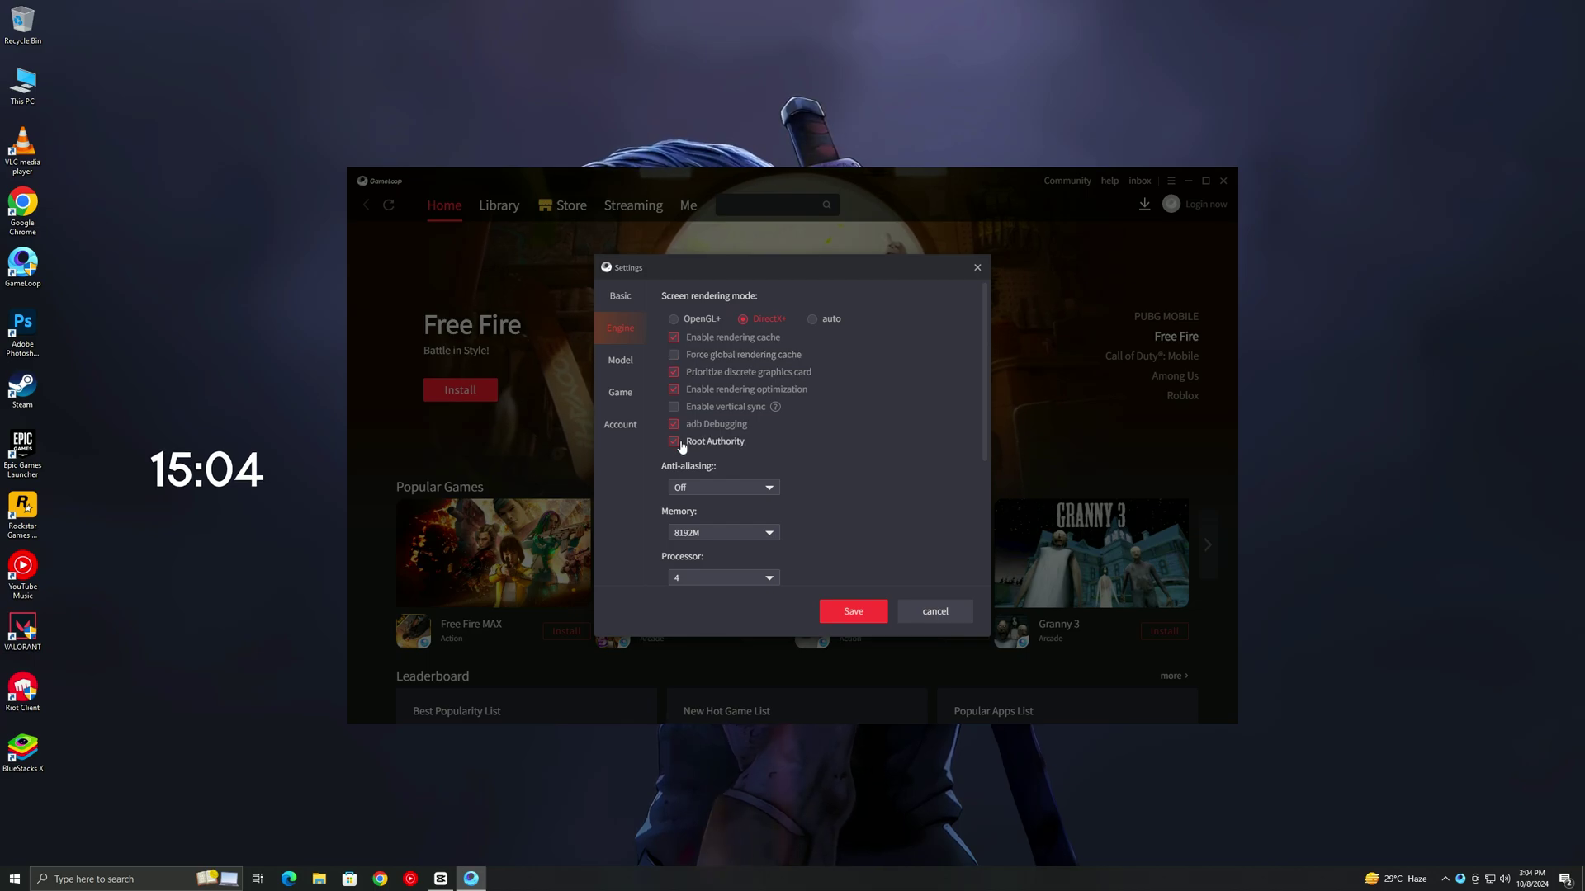
{"action": "scroll", "coordinate": [682, 447], "scroll_direction": "down", "scroll_amount": 1}
{"action": "left_click", "coordinate": [701, 425]}
{"action": "left_click", "coordinate": [698, 449]}
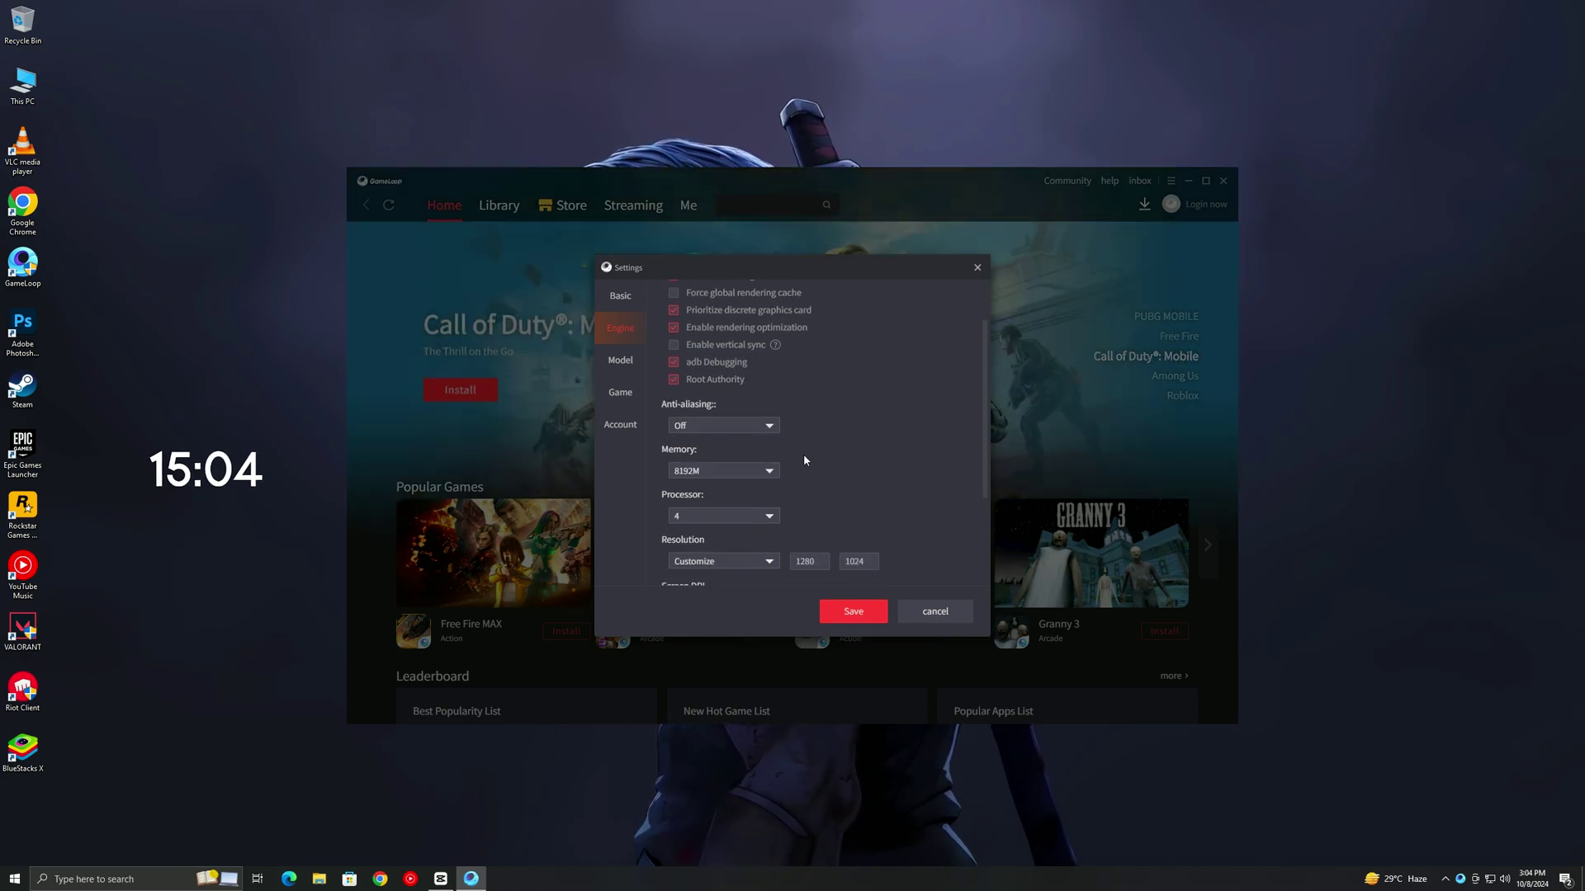
Step: Set both Memory and Processor to Automatic in GameLoop's engine options
{"action": "scroll", "coordinate": [804, 454], "scroll_direction": "down", "scroll_amount": 1}
{"action": "left_click", "coordinate": [721, 410]}
{"action": "left_click", "coordinate": [704, 432]}
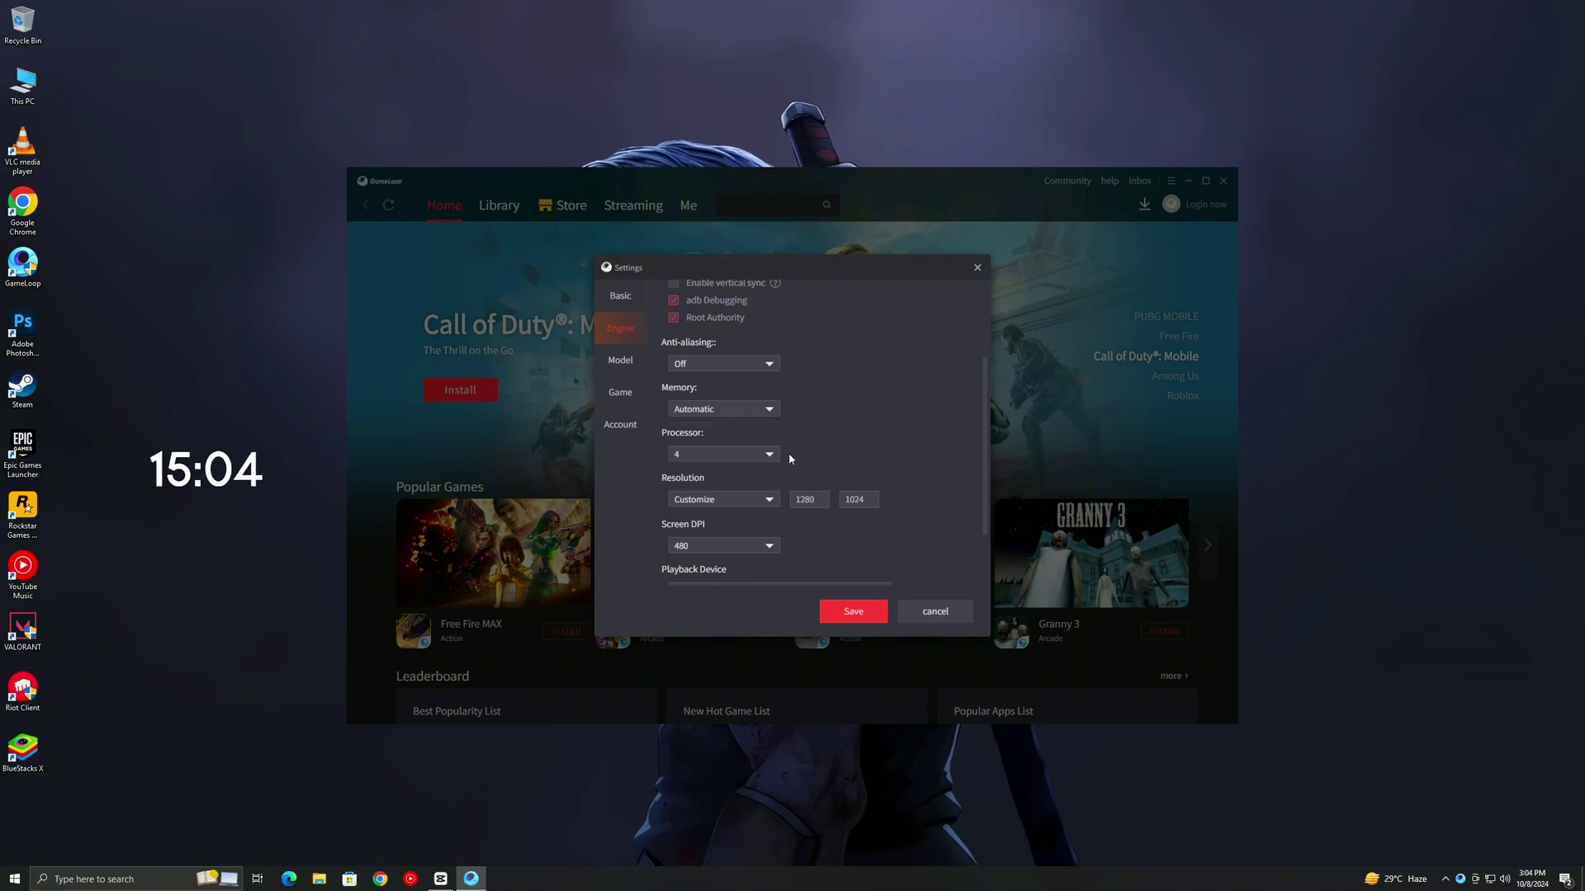
{"action": "left_click", "coordinate": [720, 454]}
{"action": "left_click", "coordinate": [721, 477]}
{"action": "scroll", "coordinate": [724, 455], "scroll_direction": "down", "scroll_amount": 1}
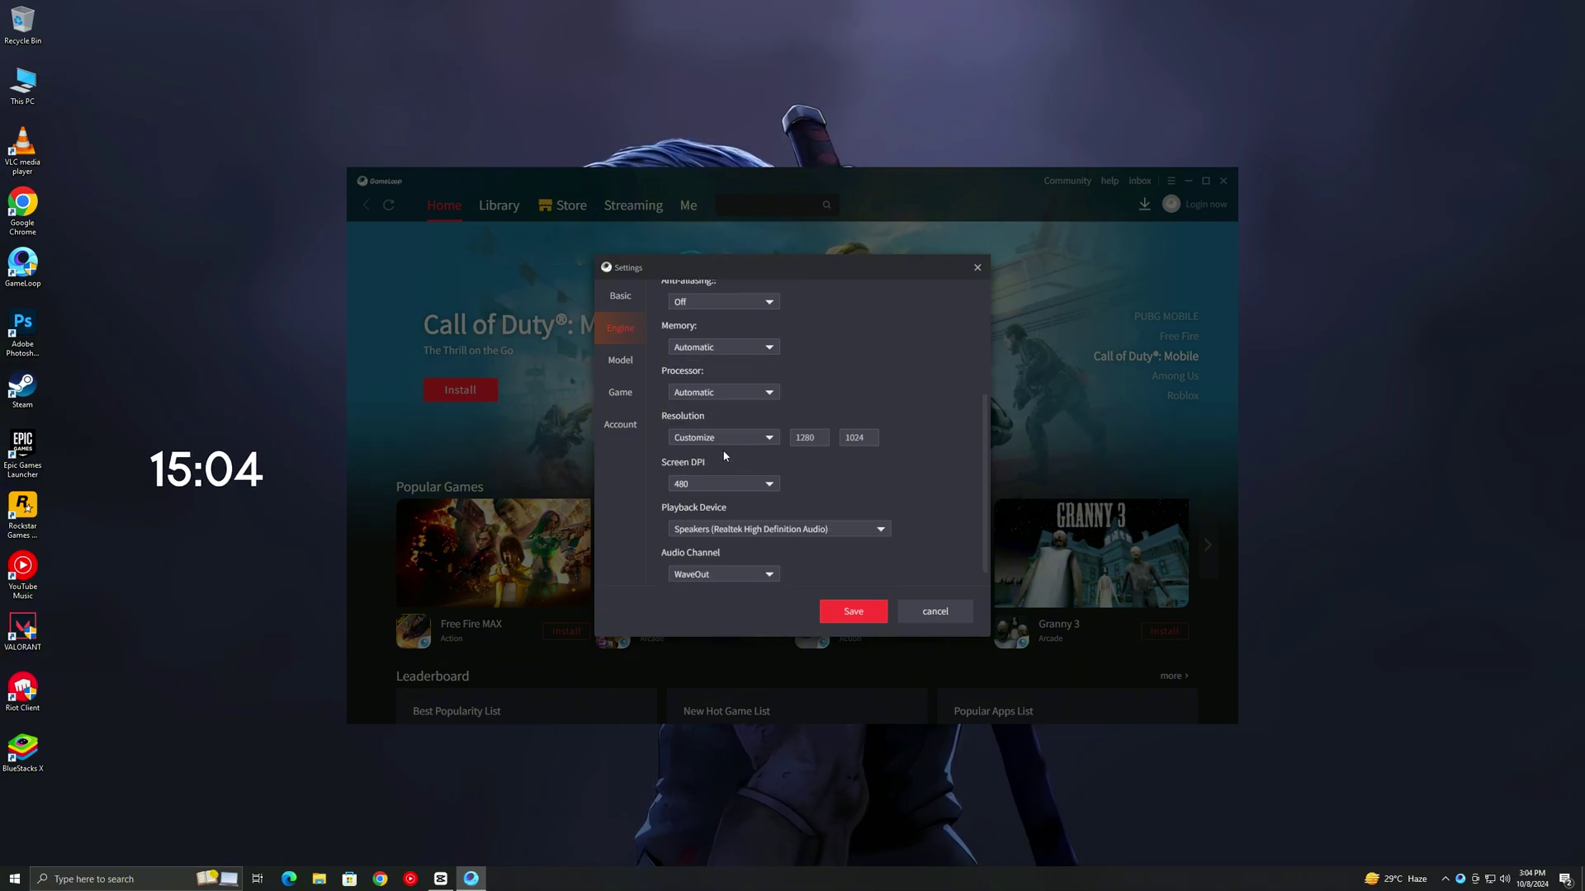
{"action": "scroll", "coordinate": [759, 471], "scroll_direction": "down", "scroll_amount": 1}
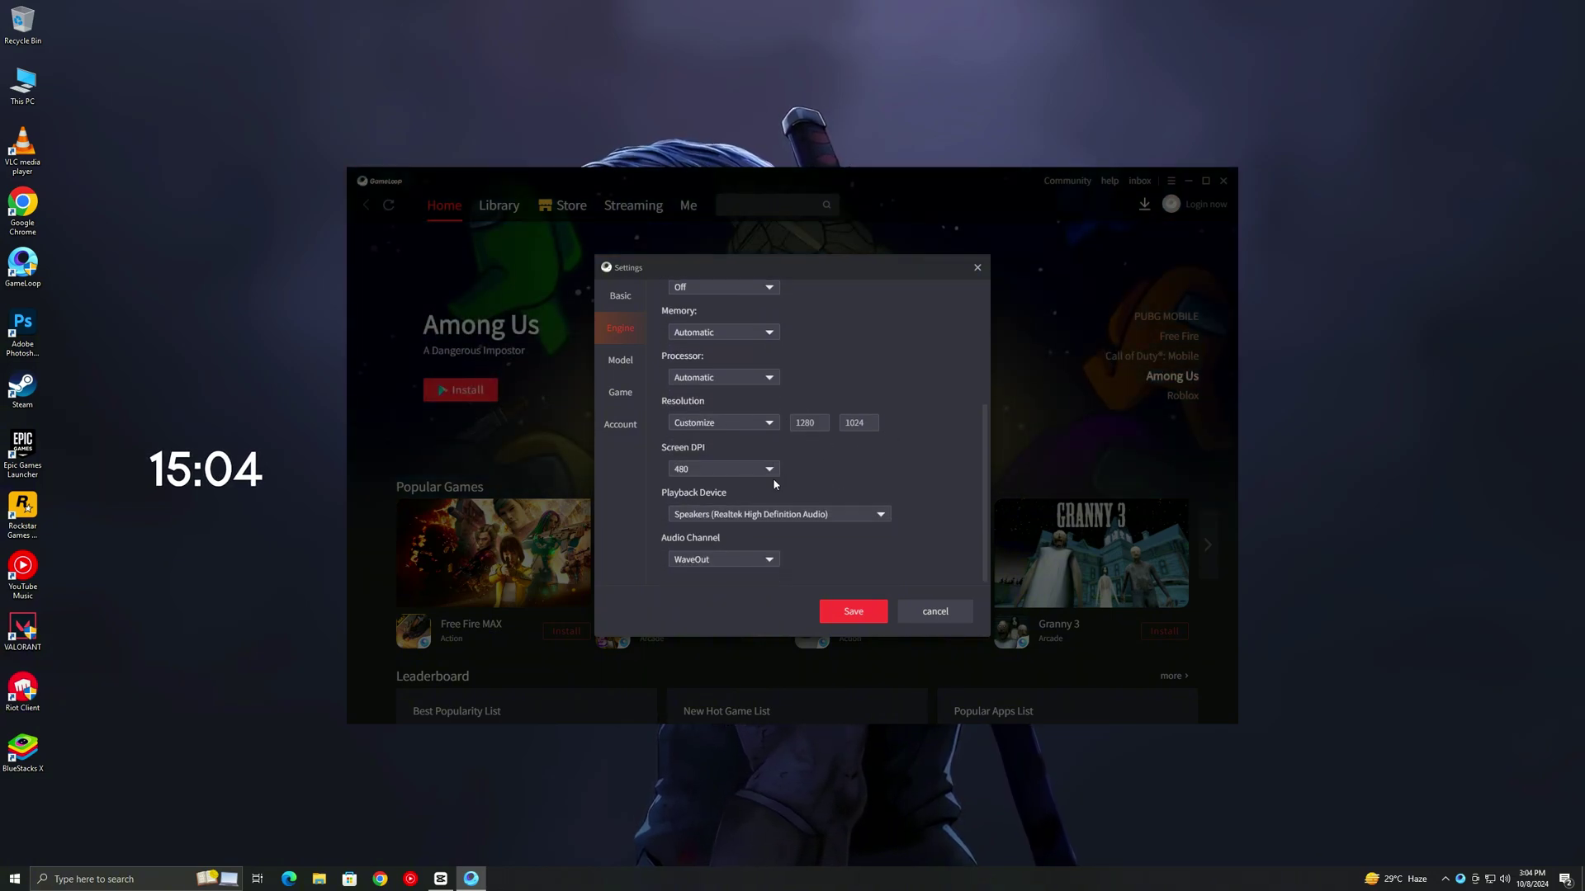
Step: Select Asus ROG 2 as the phone model and save the GameLoop settings with PUBG MOBILE at HD 1080P and Smooth graphics
{"action": "left_click", "coordinate": [610, 366]}
{"action": "left_click", "coordinate": [712, 340]}
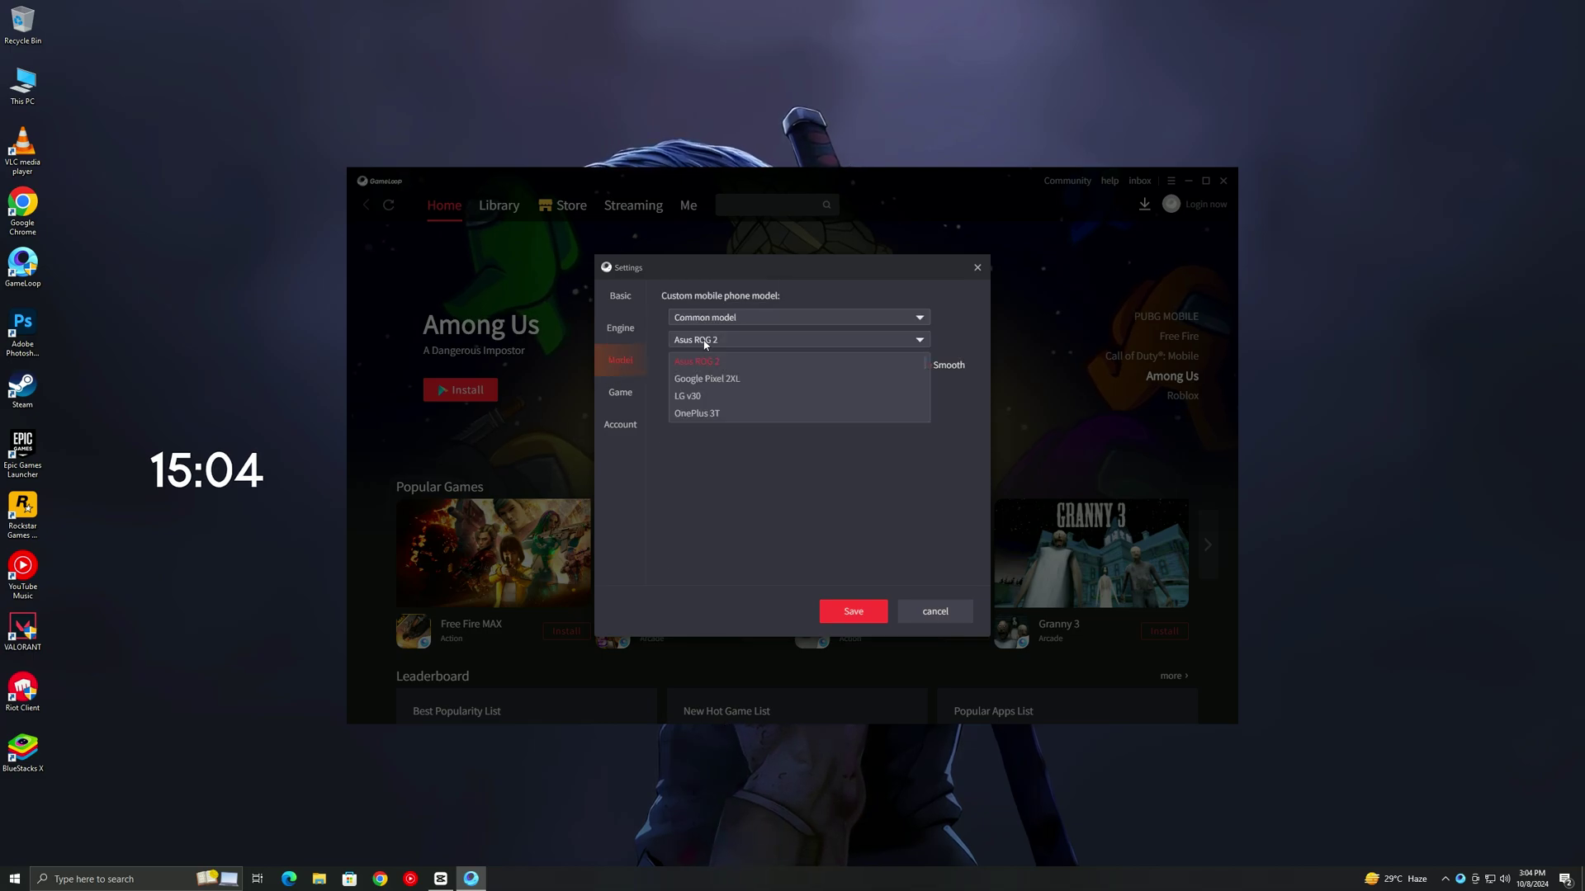
{"action": "left_click", "coordinate": [706, 363]}
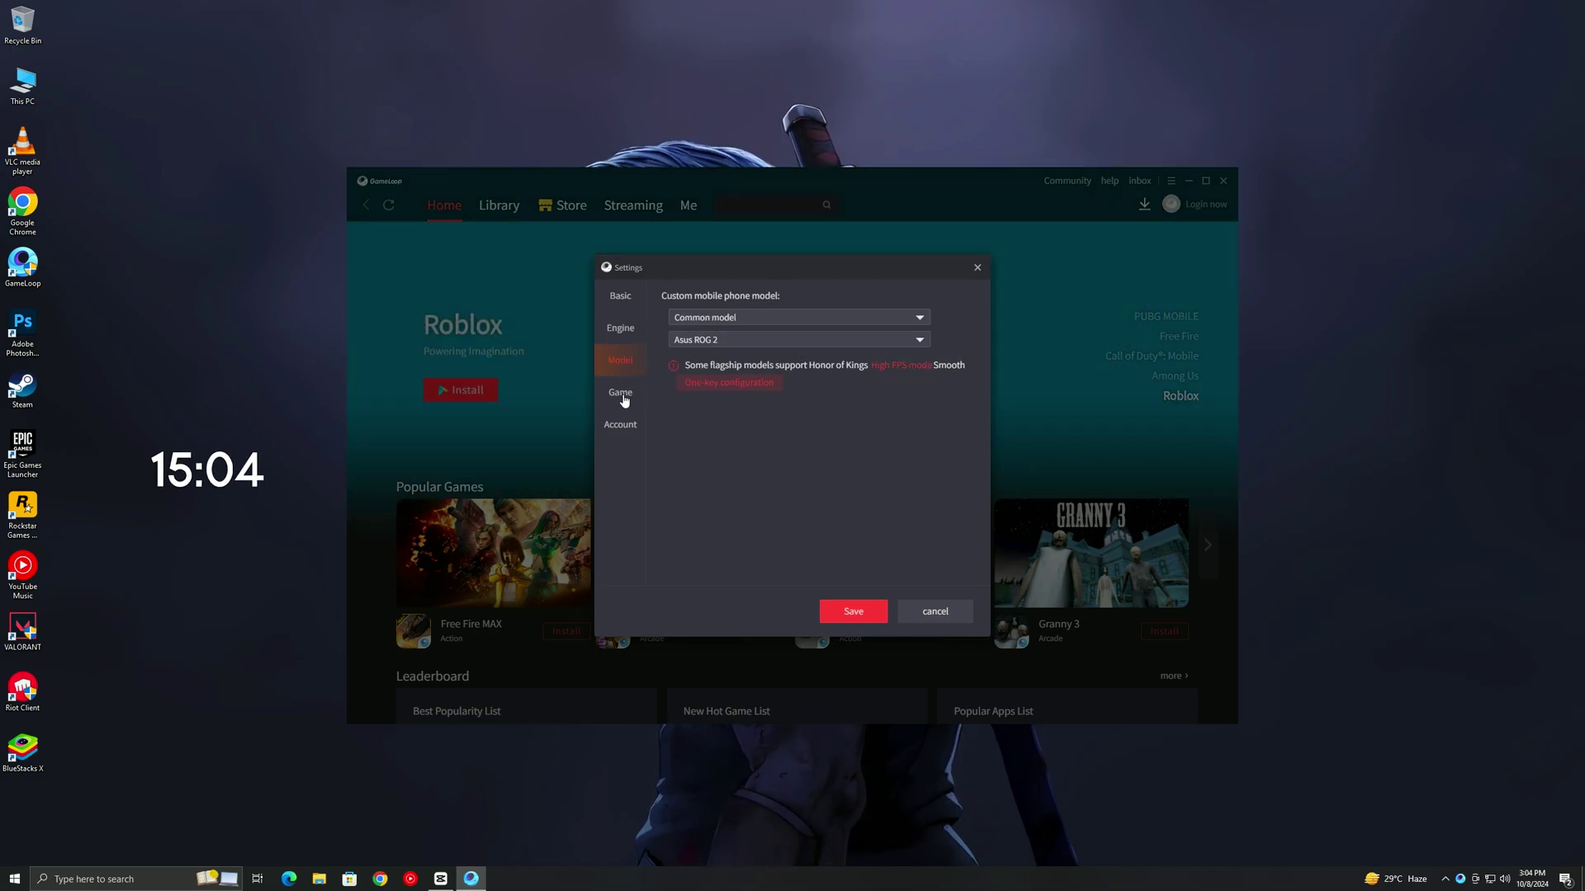
{"action": "left_click", "coordinate": [620, 396]}
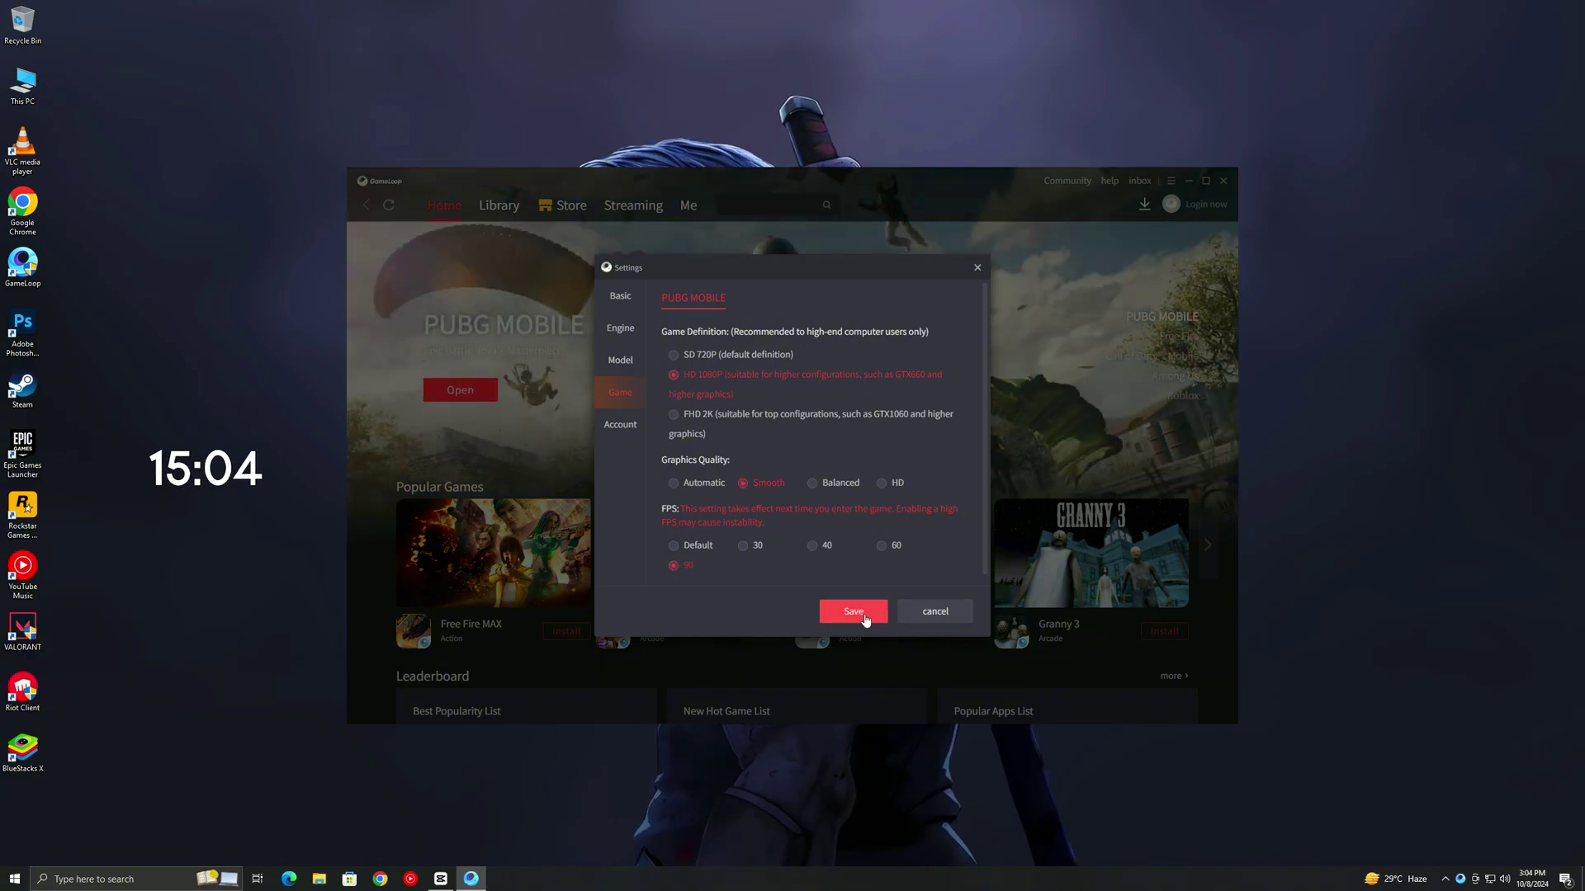
{"action": "left_click", "coordinate": [863, 618]}
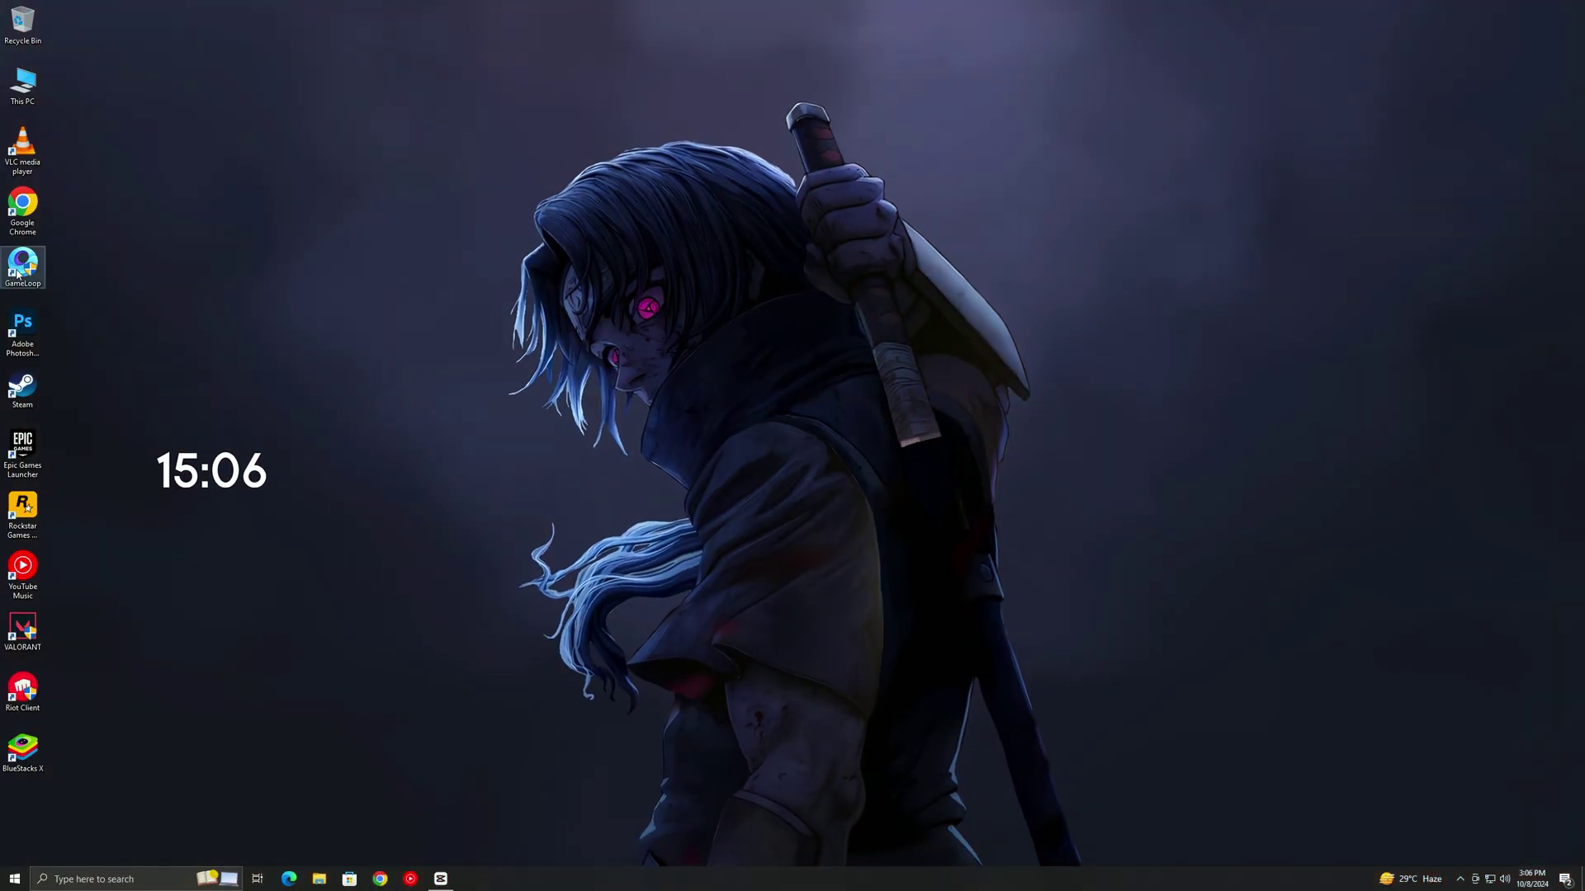
Step: Open the GameLoop shortcut's file location and go to the ShaderCache folder inside TxGameAssistant's ui folder
{"action": "right_click", "coordinate": [30, 266]}
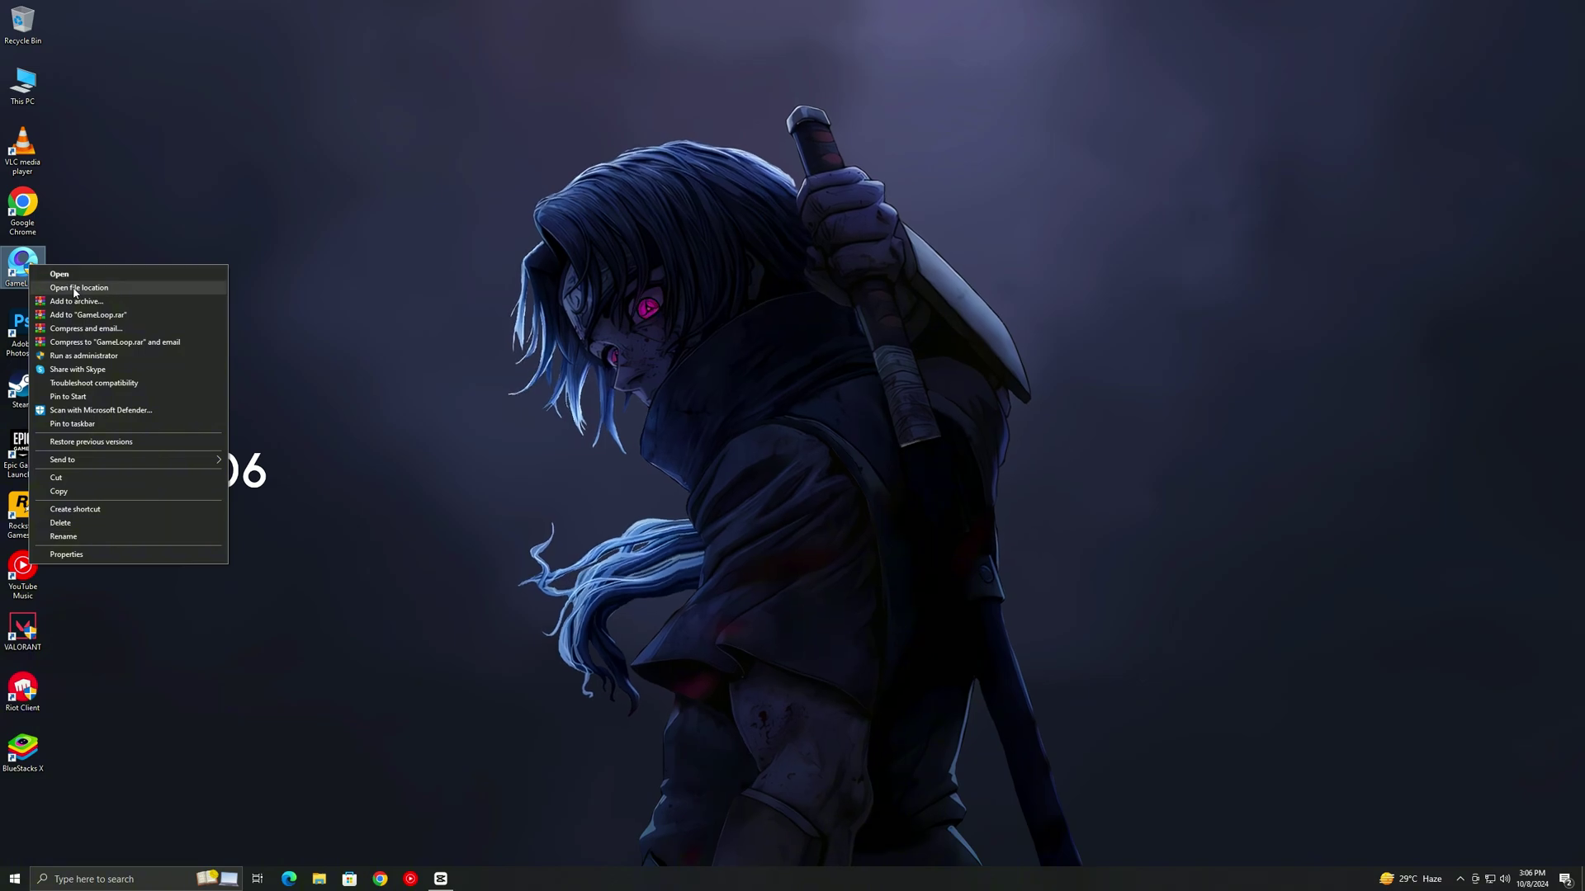
{"action": "left_click", "coordinate": [88, 291]}
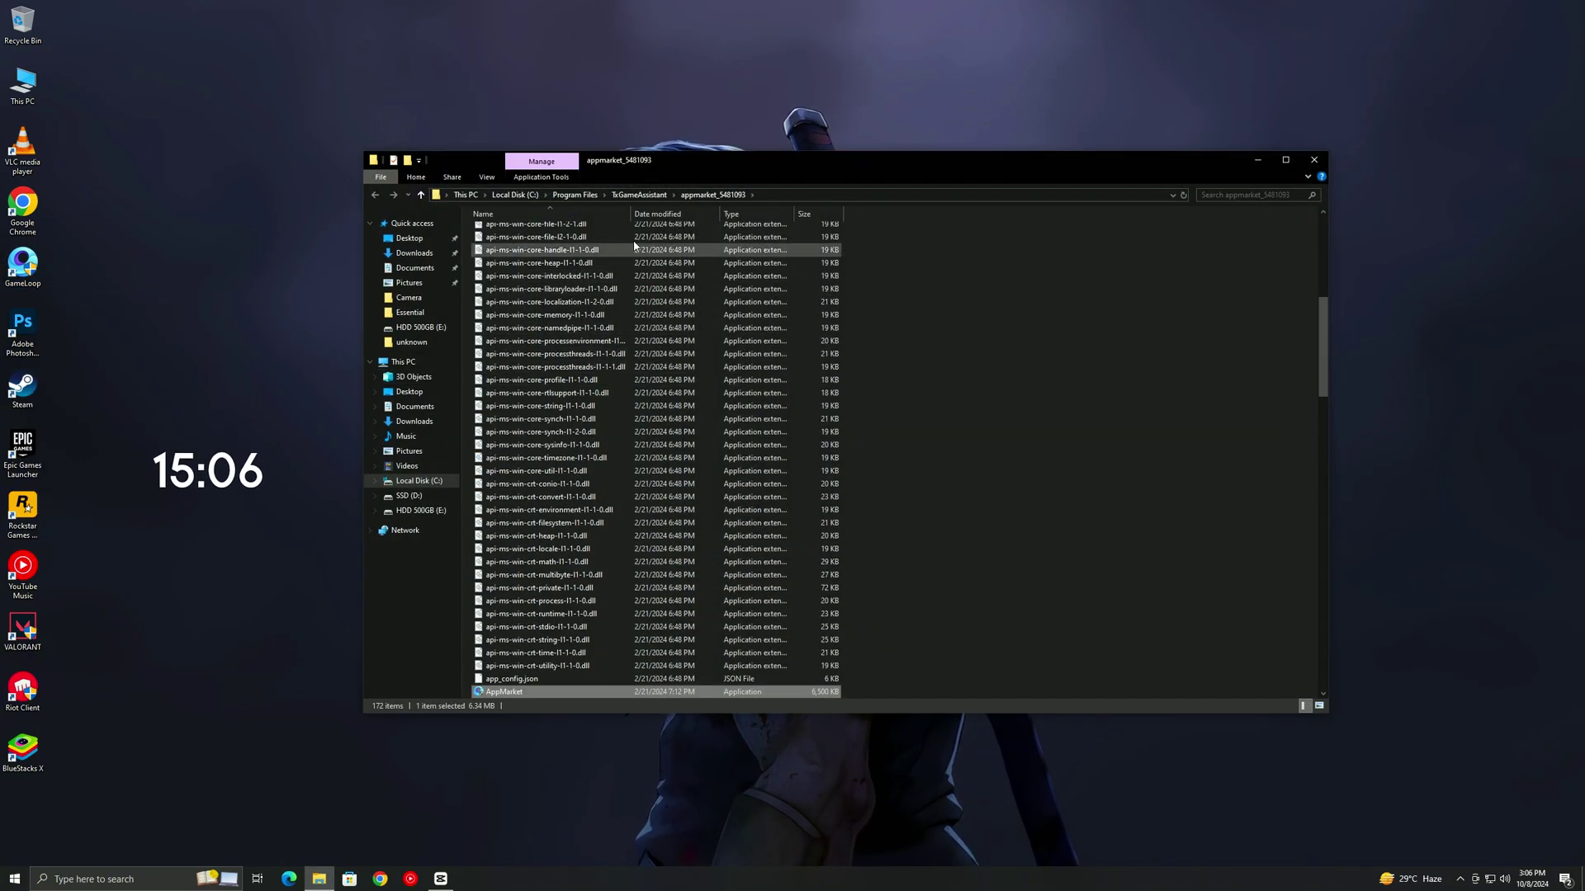
{"action": "left_click", "coordinate": [641, 196]}
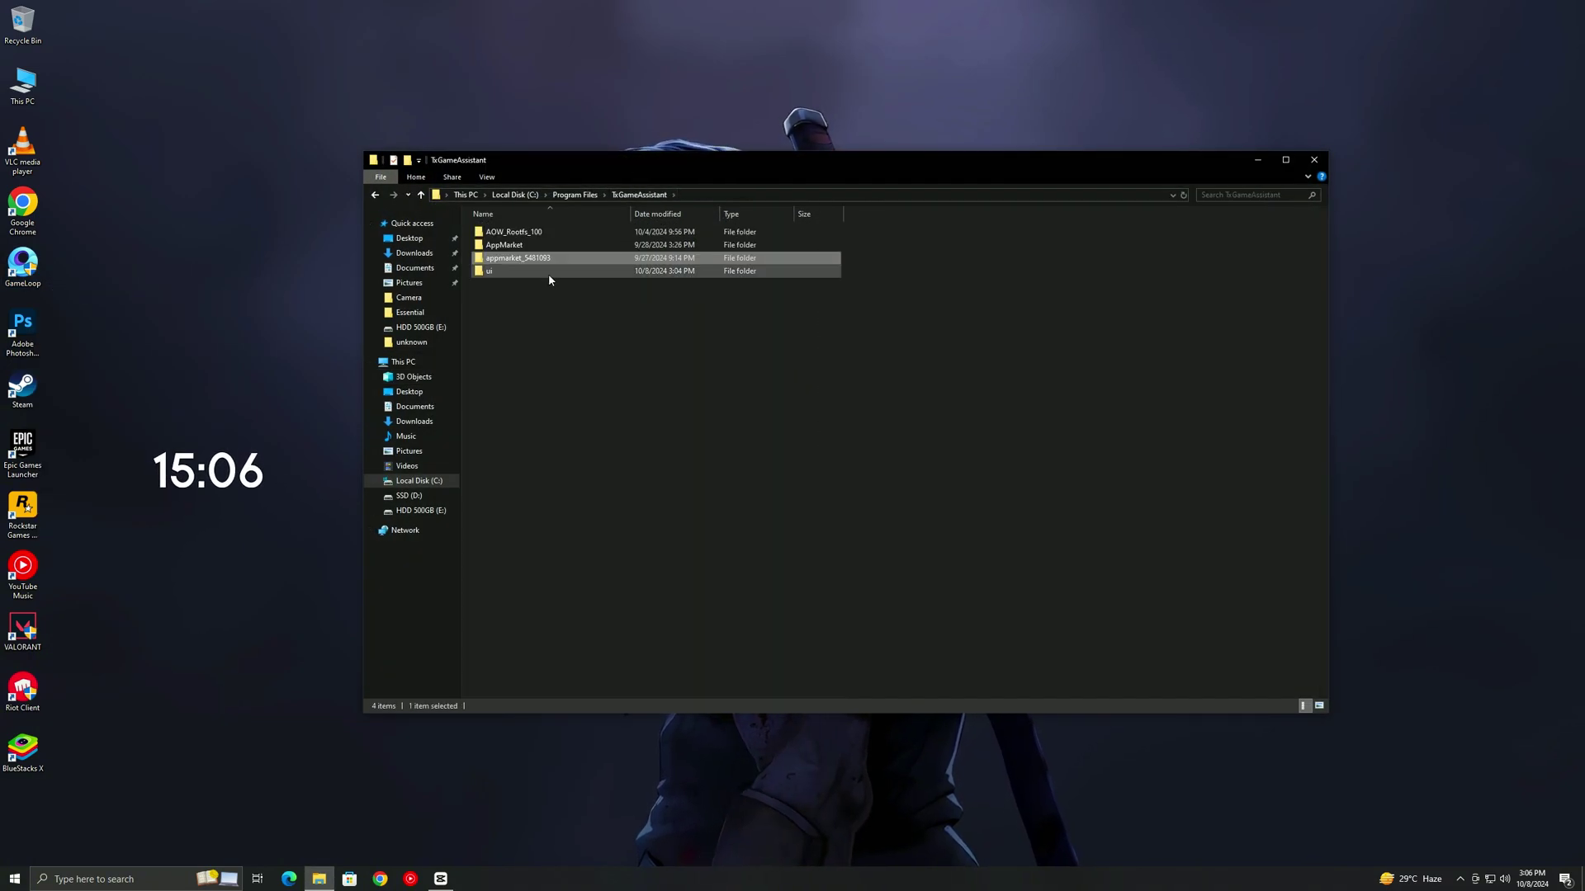
{"action": "left_click", "coordinate": [506, 272]}
{"action": "double_click", "coordinate": [511, 277]}
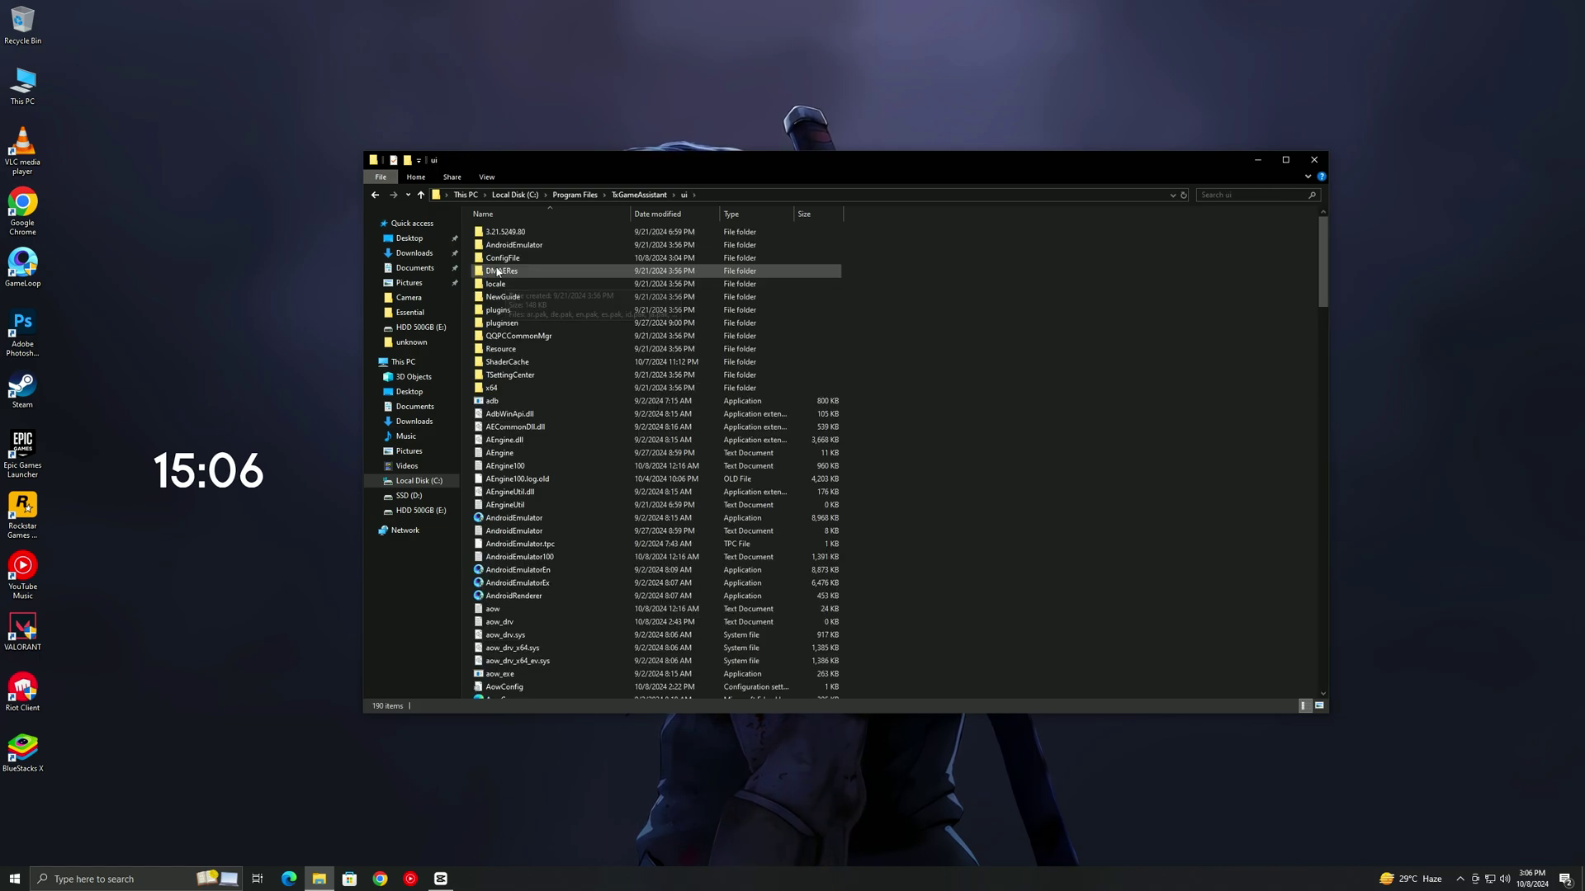
{"action": "left_click", "coordinate": [500, 364]}
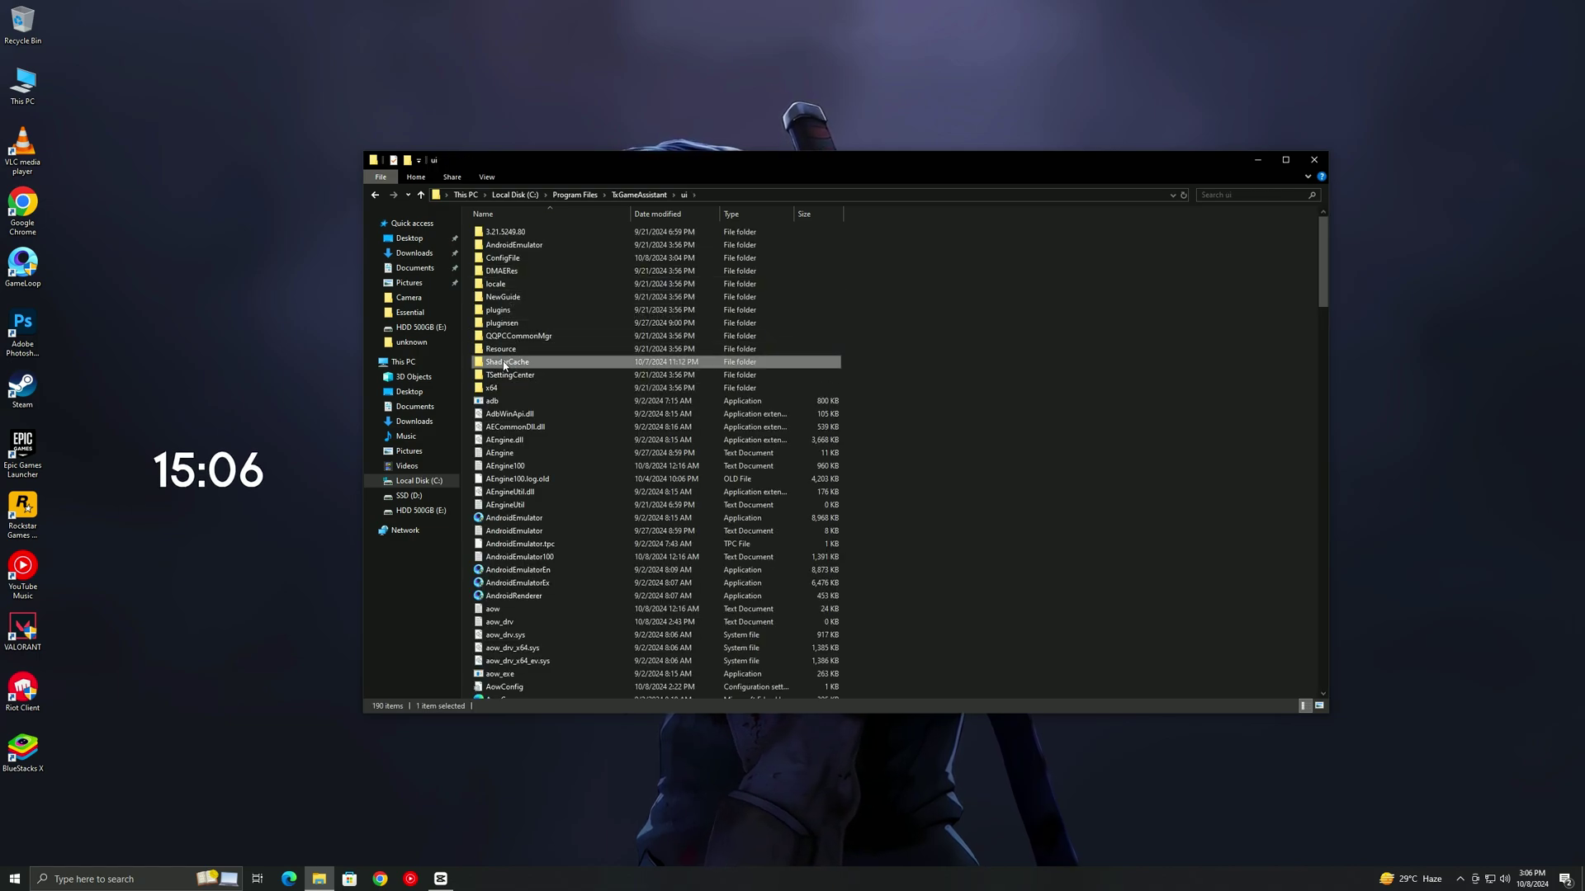
{"action": "right_click", "coordinate": [504, 365]}
{"action": "left_click", "coordinate": [521, 366]}
{"action": "left_click", "coordinate": [528, 349]}
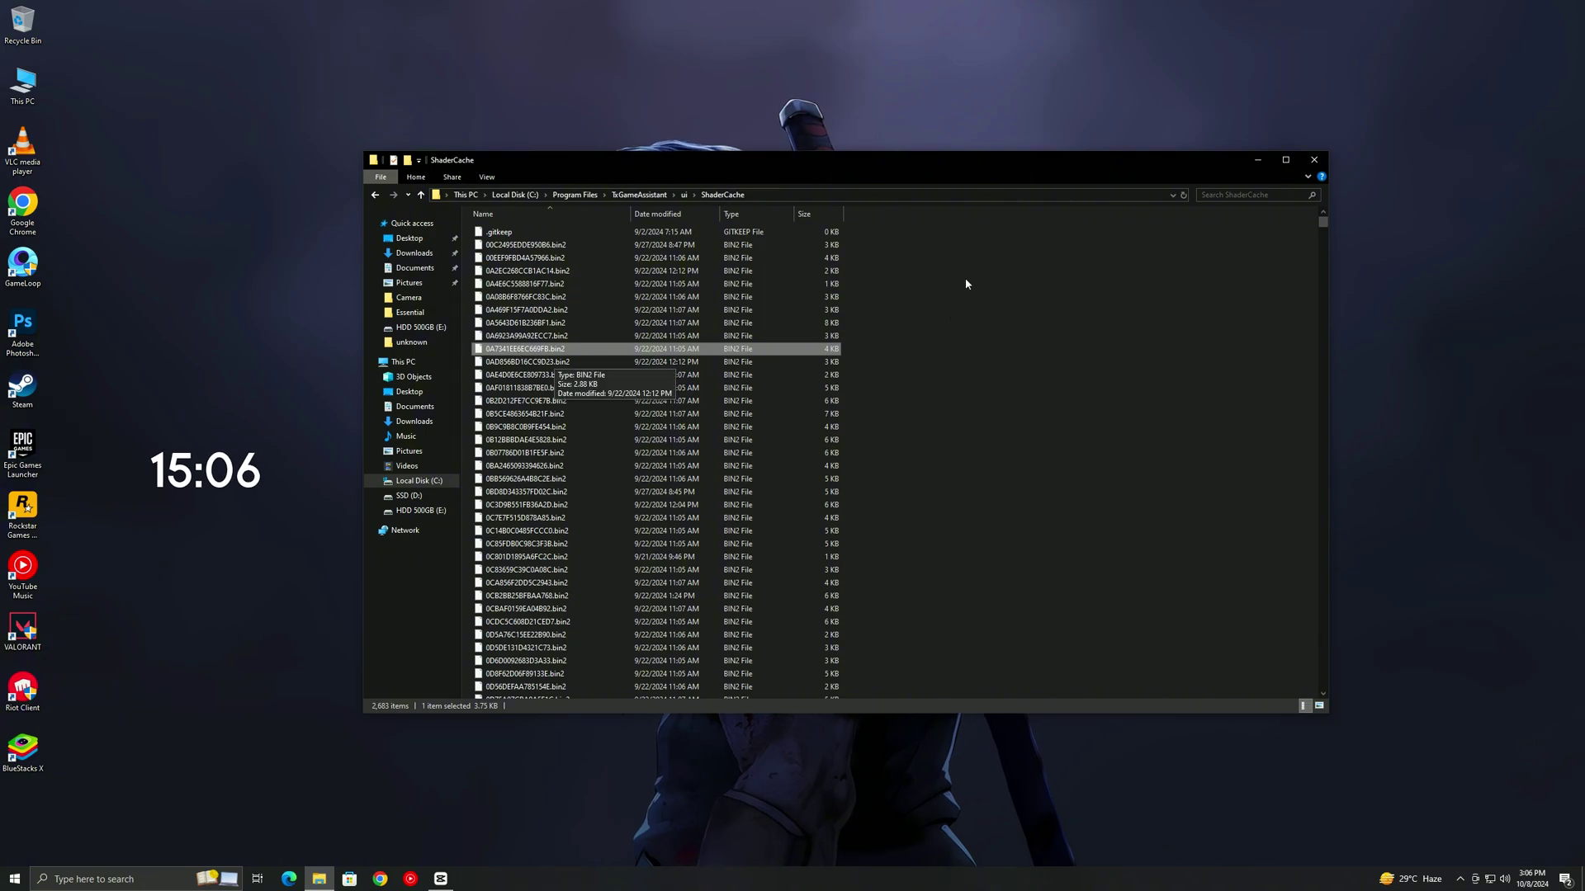
Step: Delete all files in the ShaderCache folder, granting administrator permission for all current items
{"action": "left_click_drag", "start_coordinate": [961, 253], "coordinate": [825, 495]}
{"action": "key", "text": "ctrl+a"}
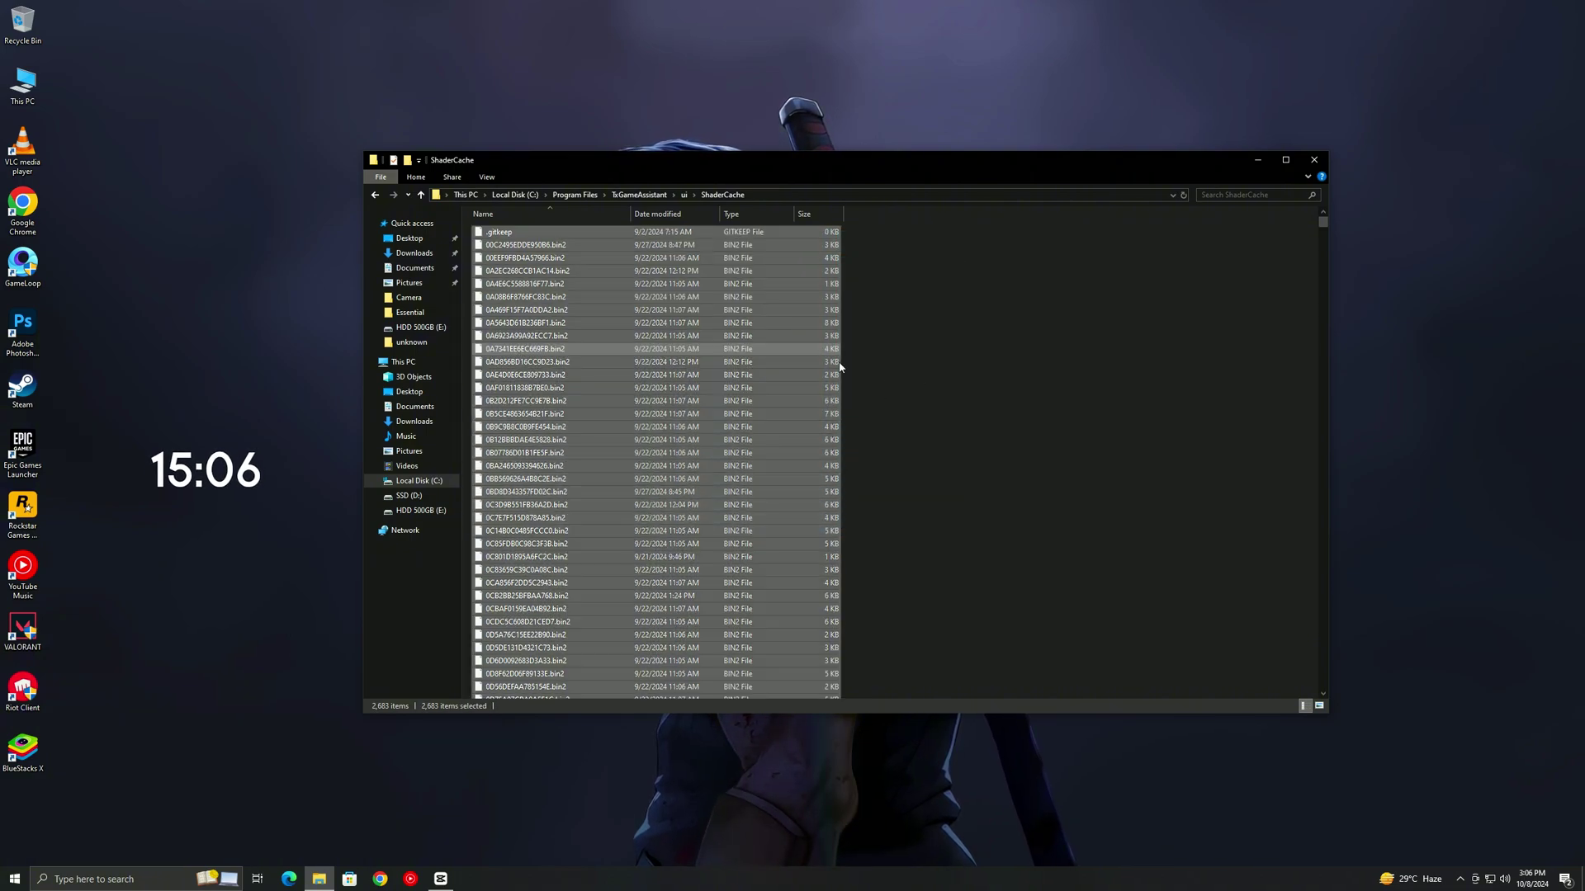
{"action": "right_click", "coordinate": [728, 335]}
{"action": "left_click", "coordinate": [770, 498]}
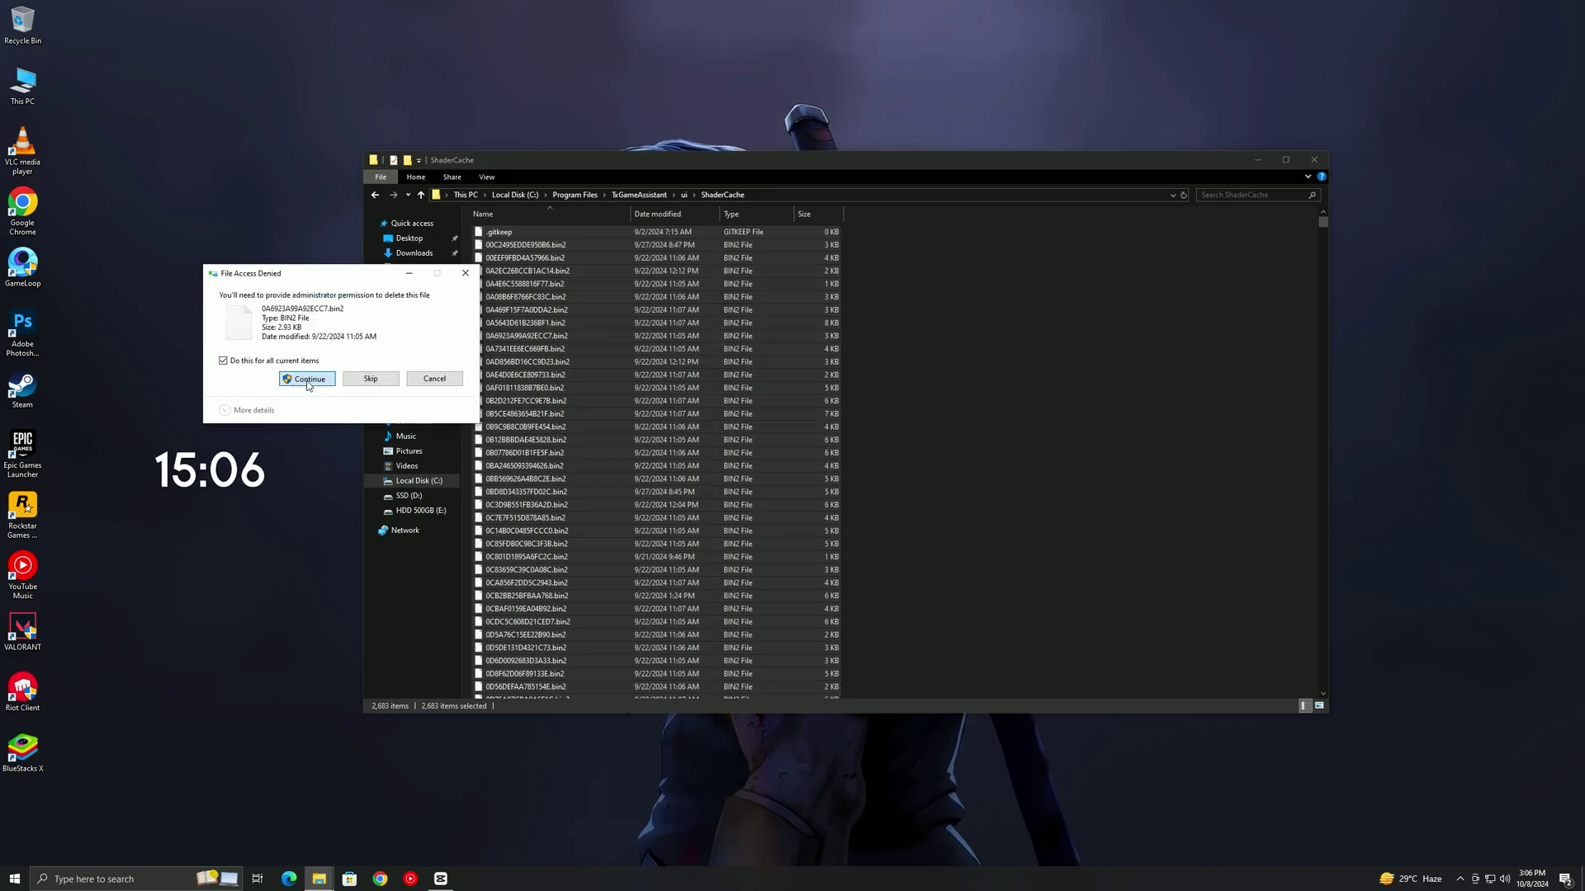
{"action": "left_click", "coordinate": [308, 380]}
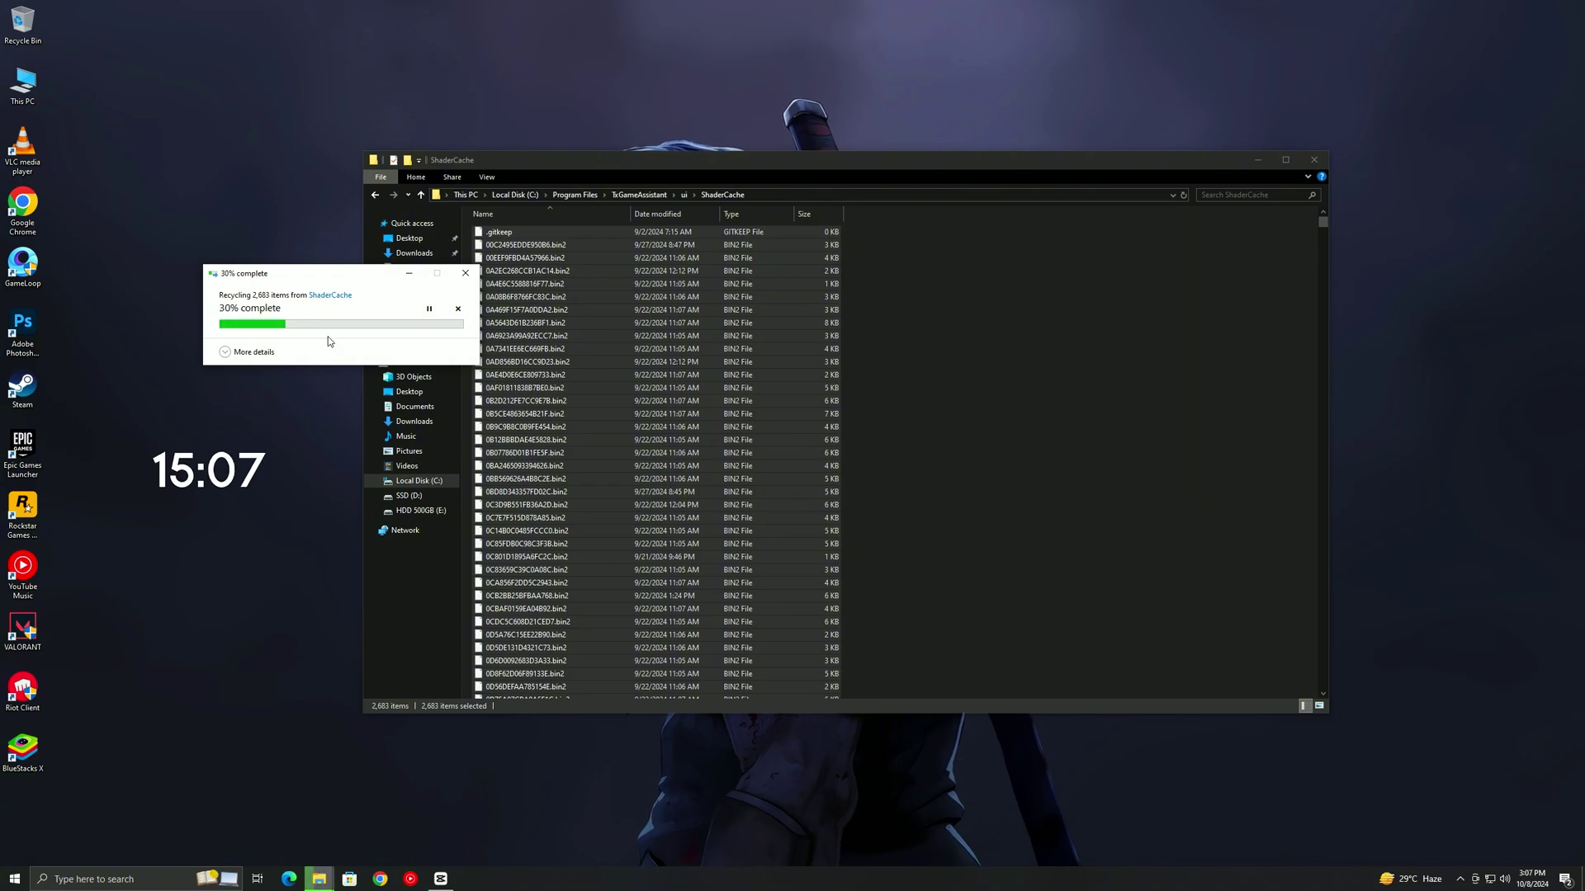
Step: Empty the Recycle Bin and confirm the permanent deletion
{"action": "right_click", "coordinate": [20, 26]}
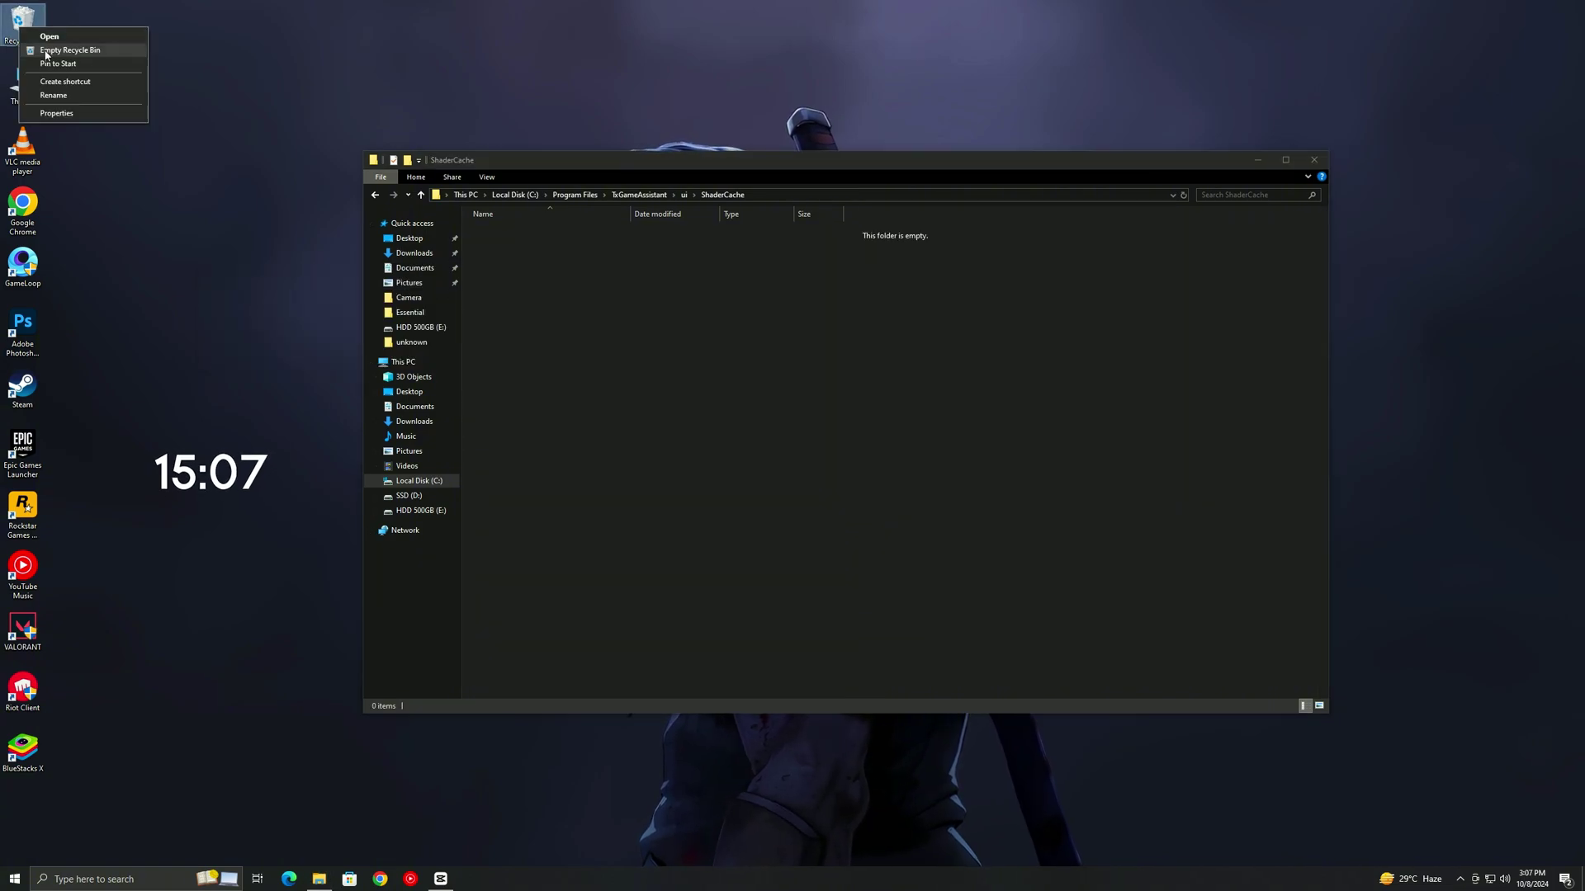
{"action": "left_click", "coordinate": [46, 51]}
{"action": "left_click", "coordinate": [828, 449]}
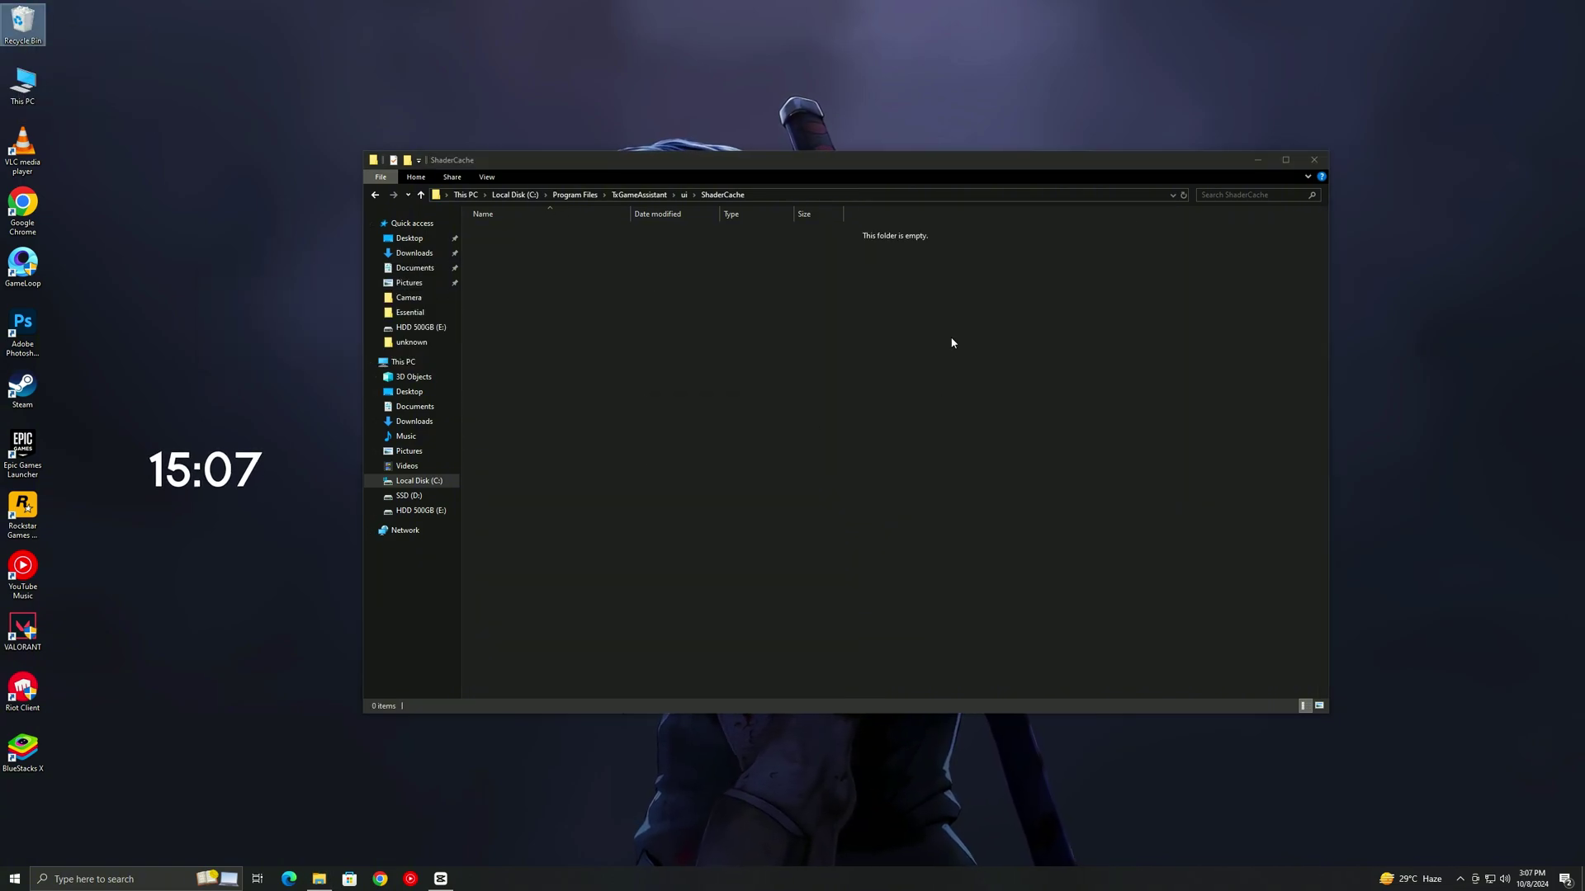
Step: Clear the ShaderCache window from view and open the Create a restore point settings by searching for "restore"
{"action": "left_click", "coordinate": [1257, 161]}
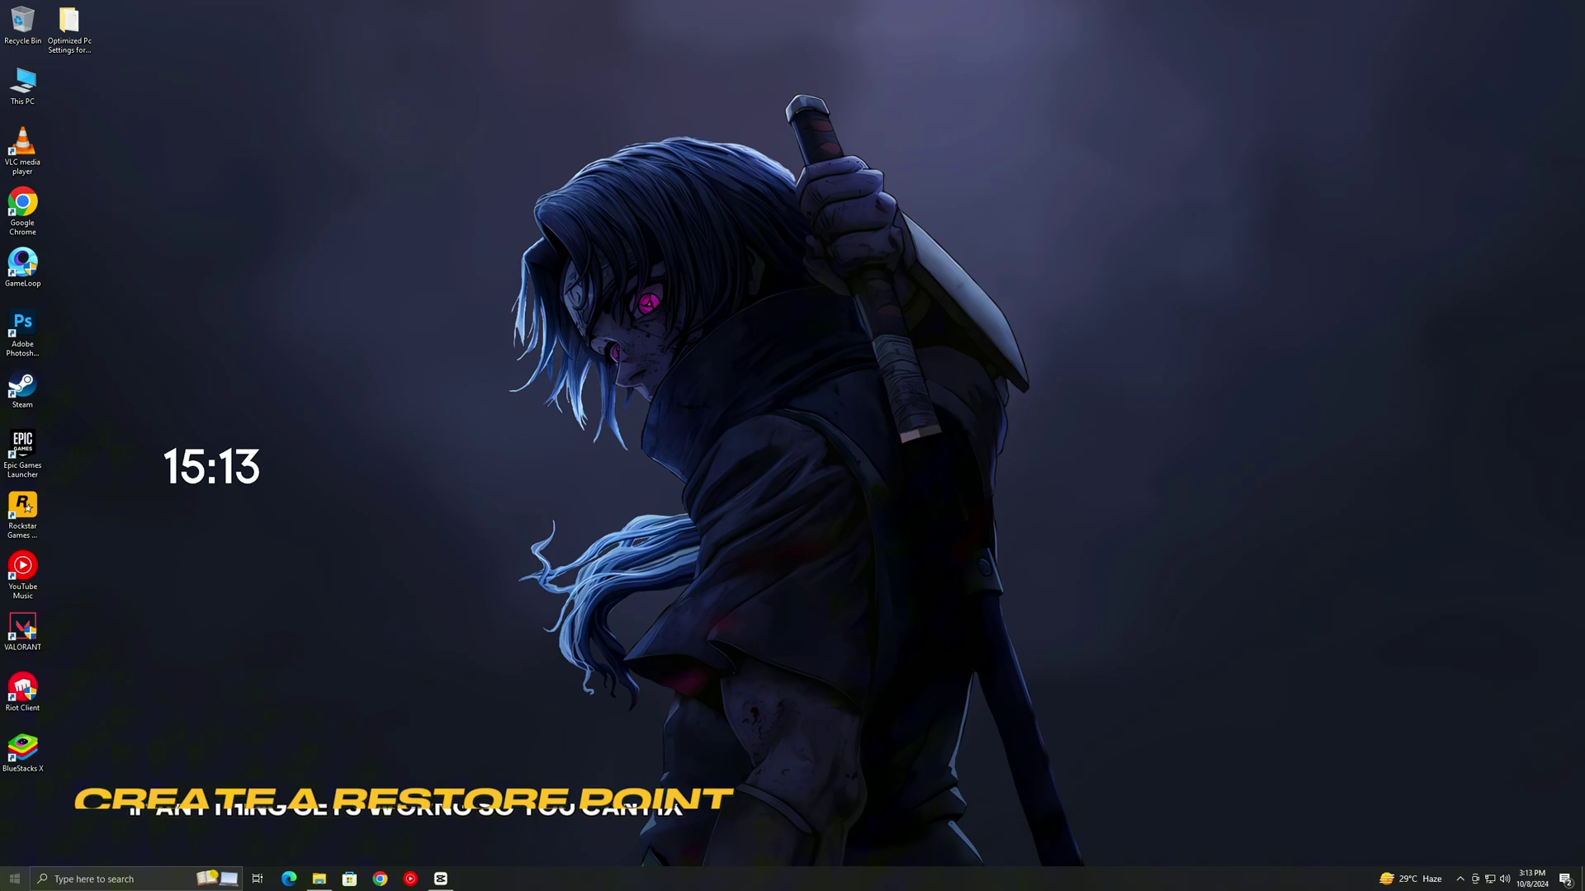
{"action": "key", "text": "super"}
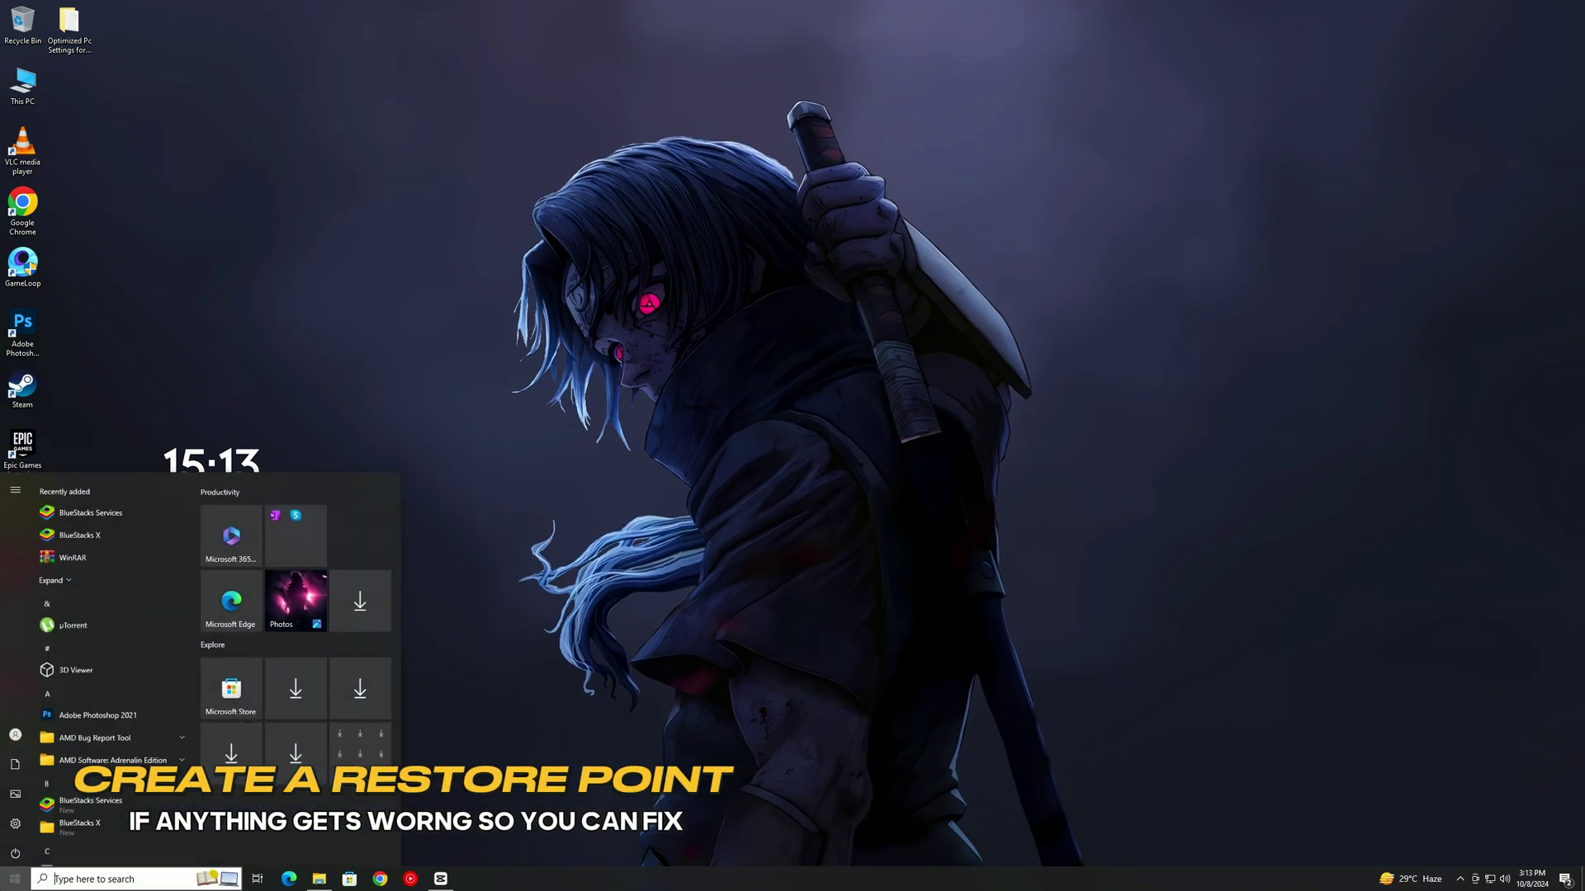
{"action": "type", "text": "rest"}
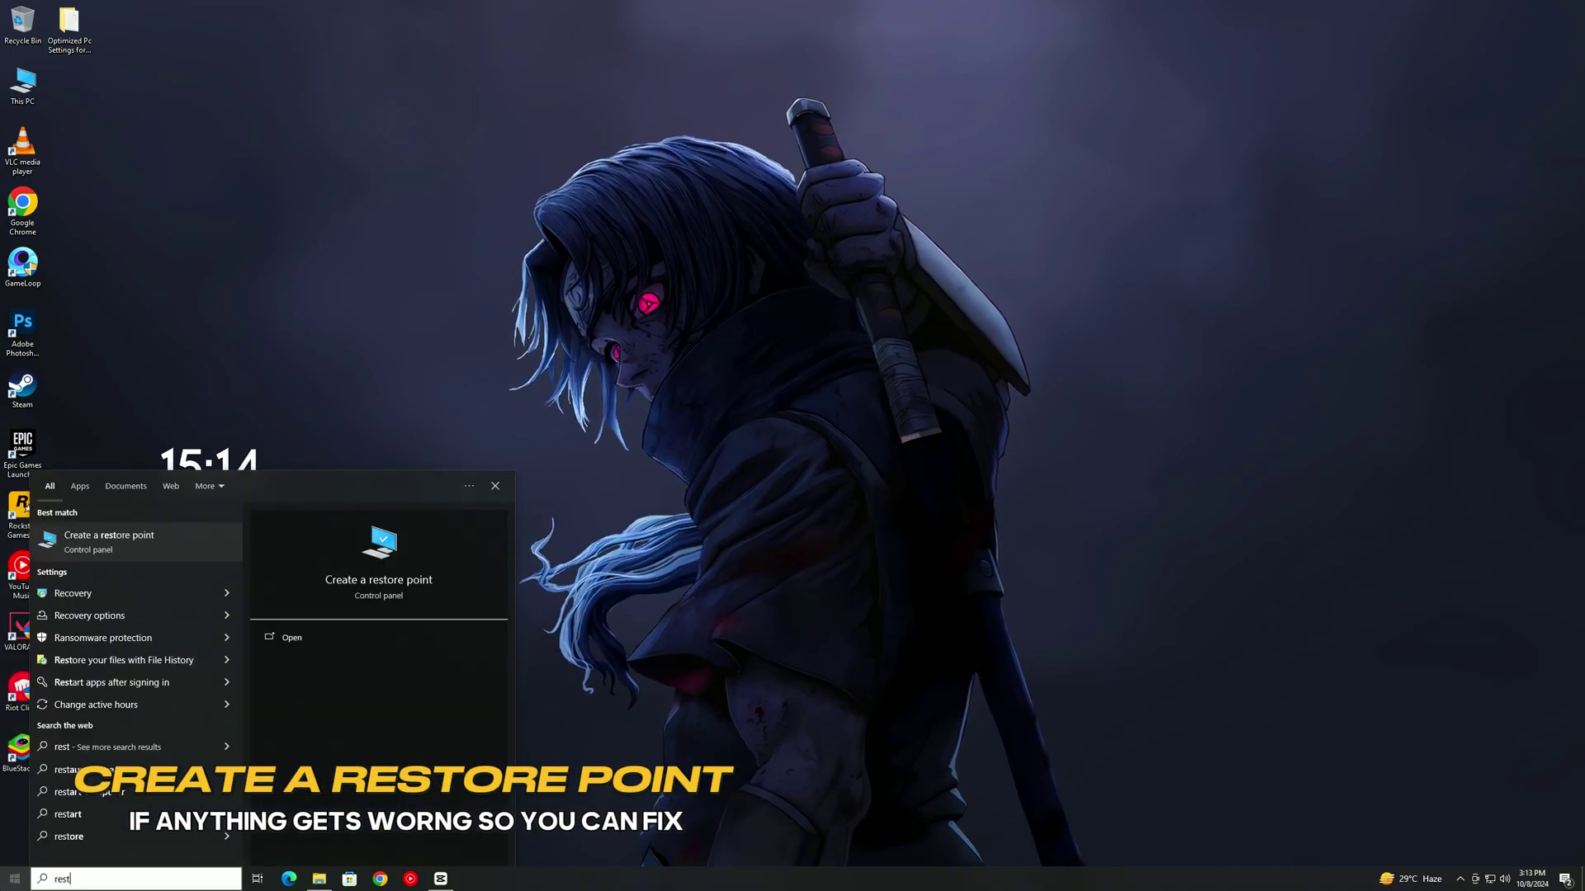
{"action": "type", "text": "ore"}
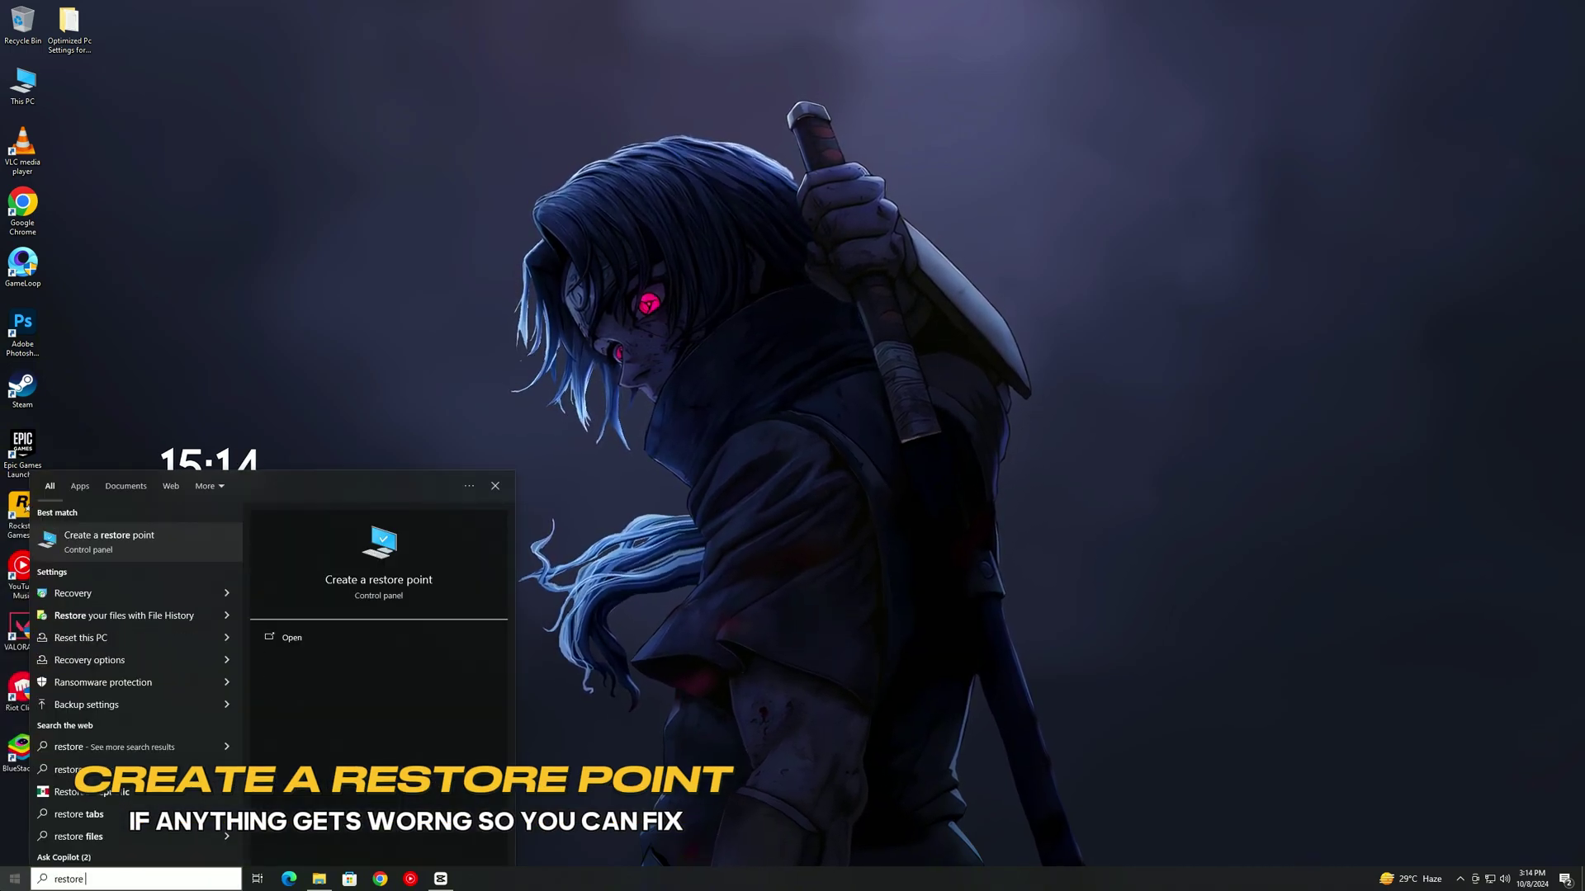
{"action": "left_click", "coordinate": [112, 545]}
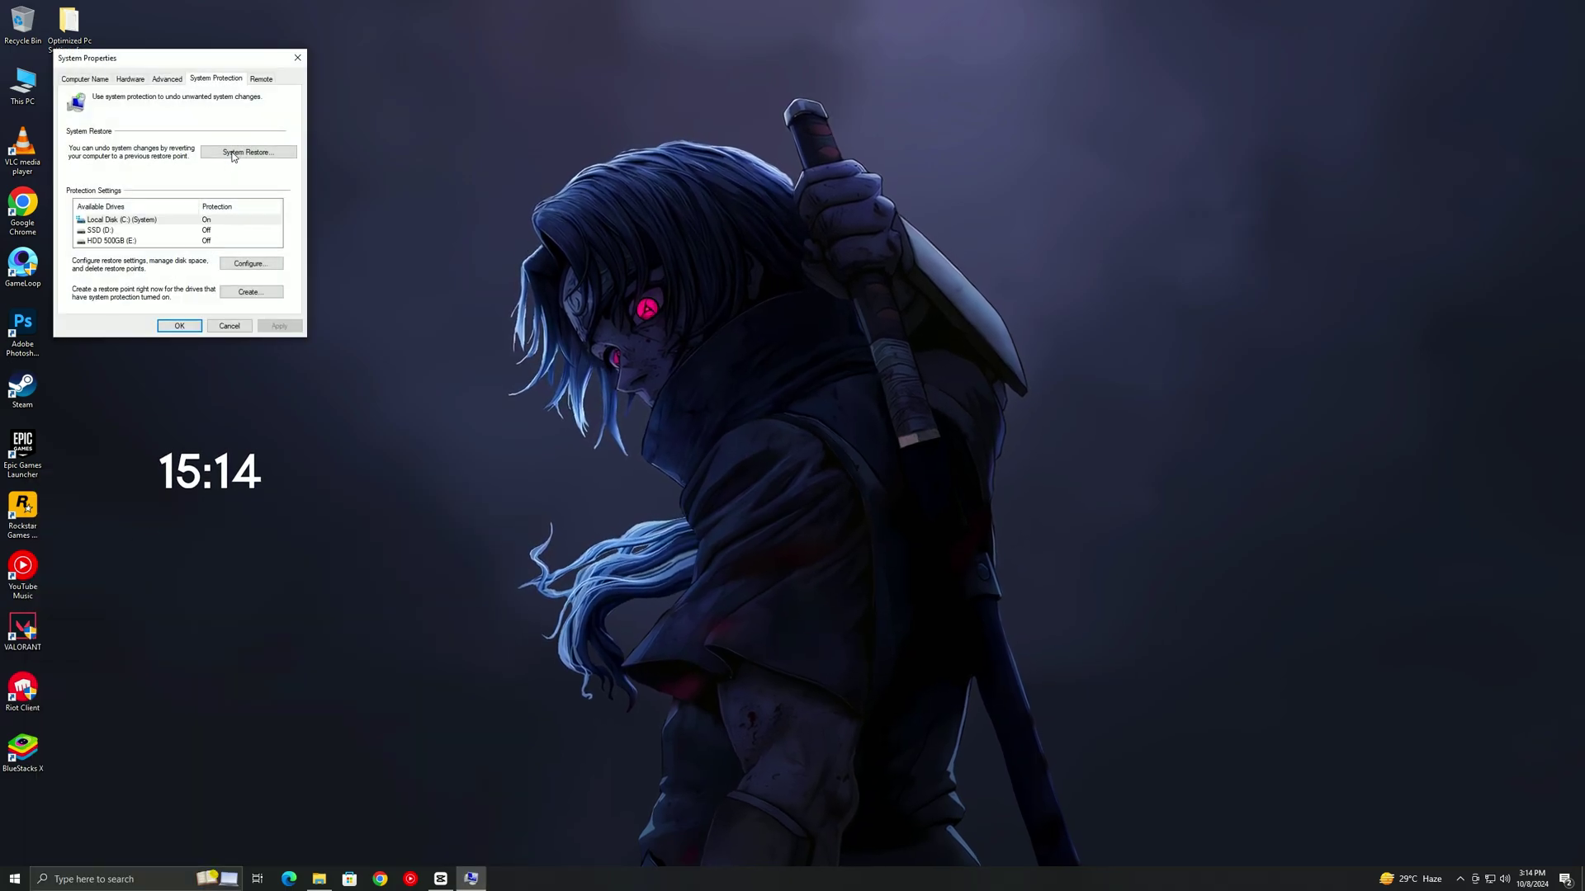
Step: Create a system restore point with the description "before 12" and close System Properties
{"action": "left_click", "coordinate": [250, 294]}
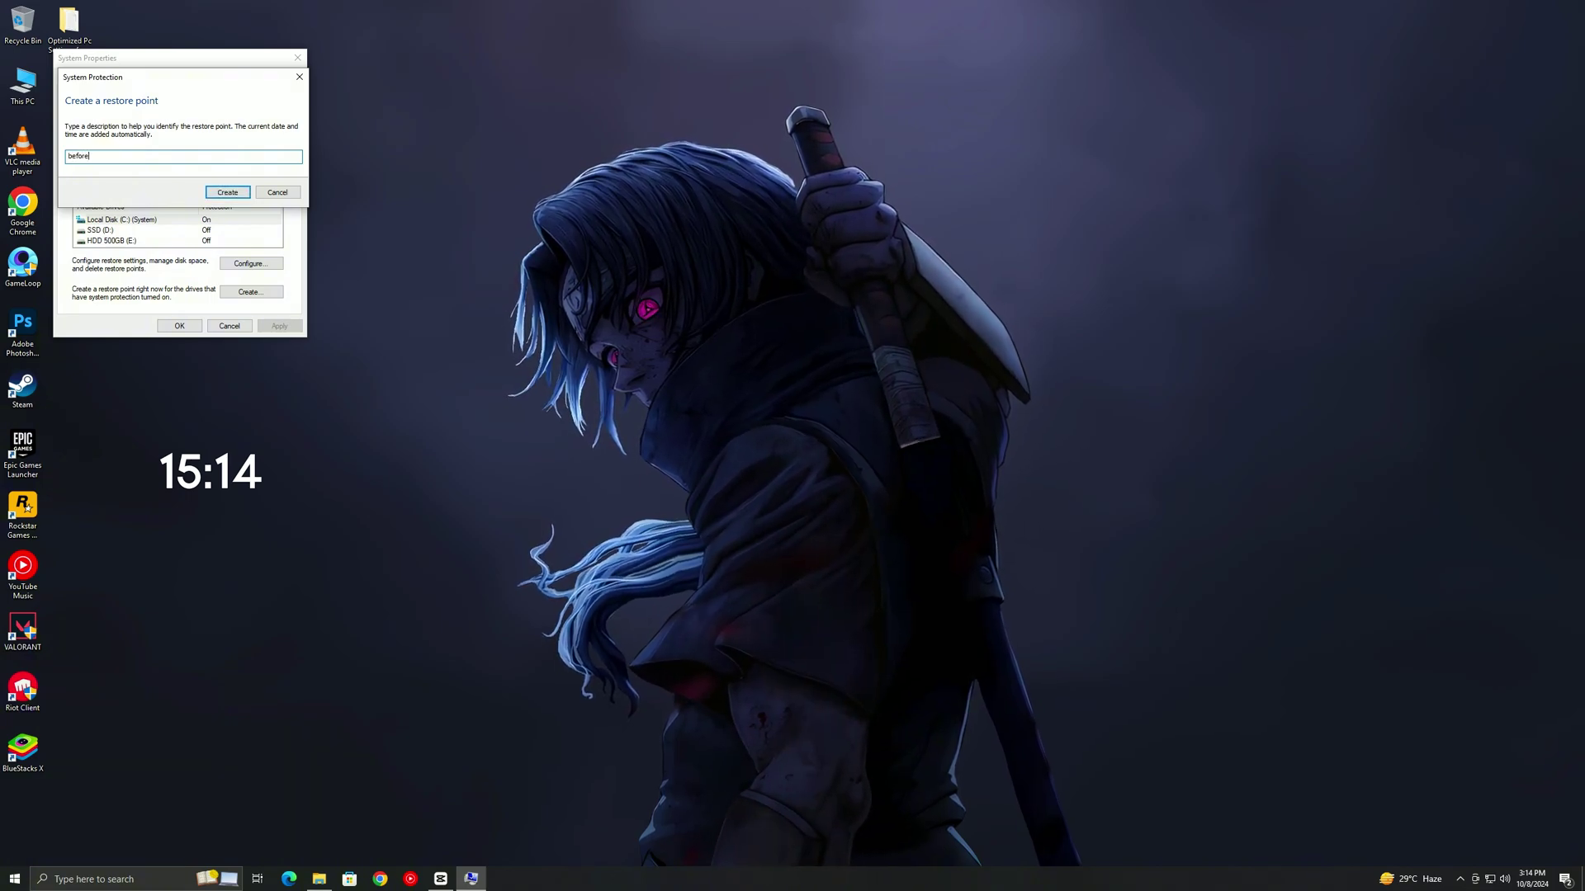
{"action": "type", "text": "before 12"}
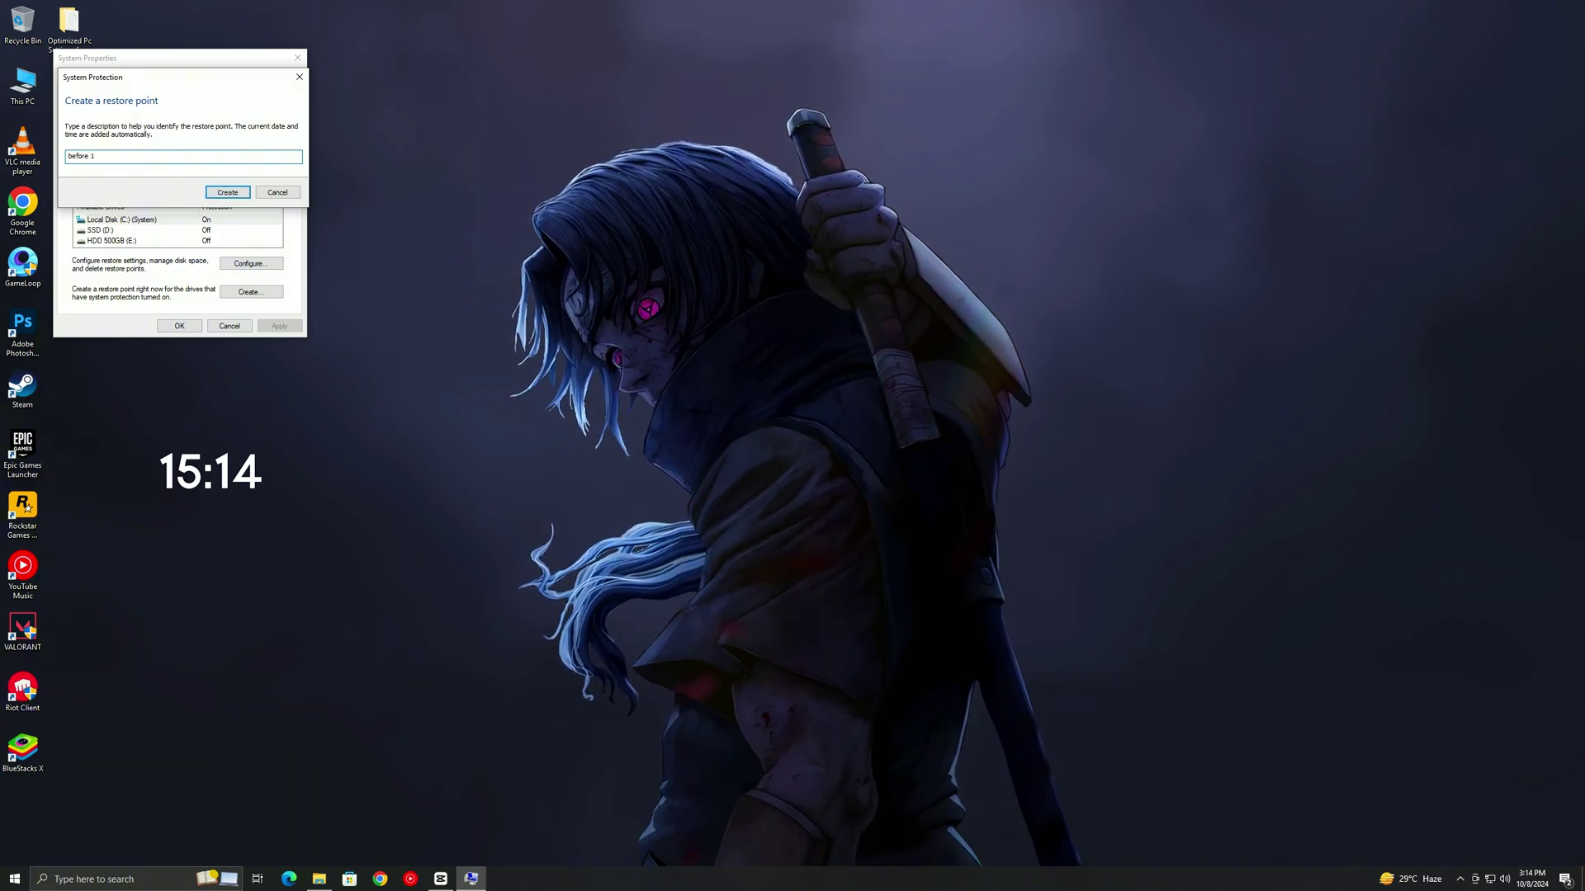
{"action": "left_click", "coordinate": [247, 192]}
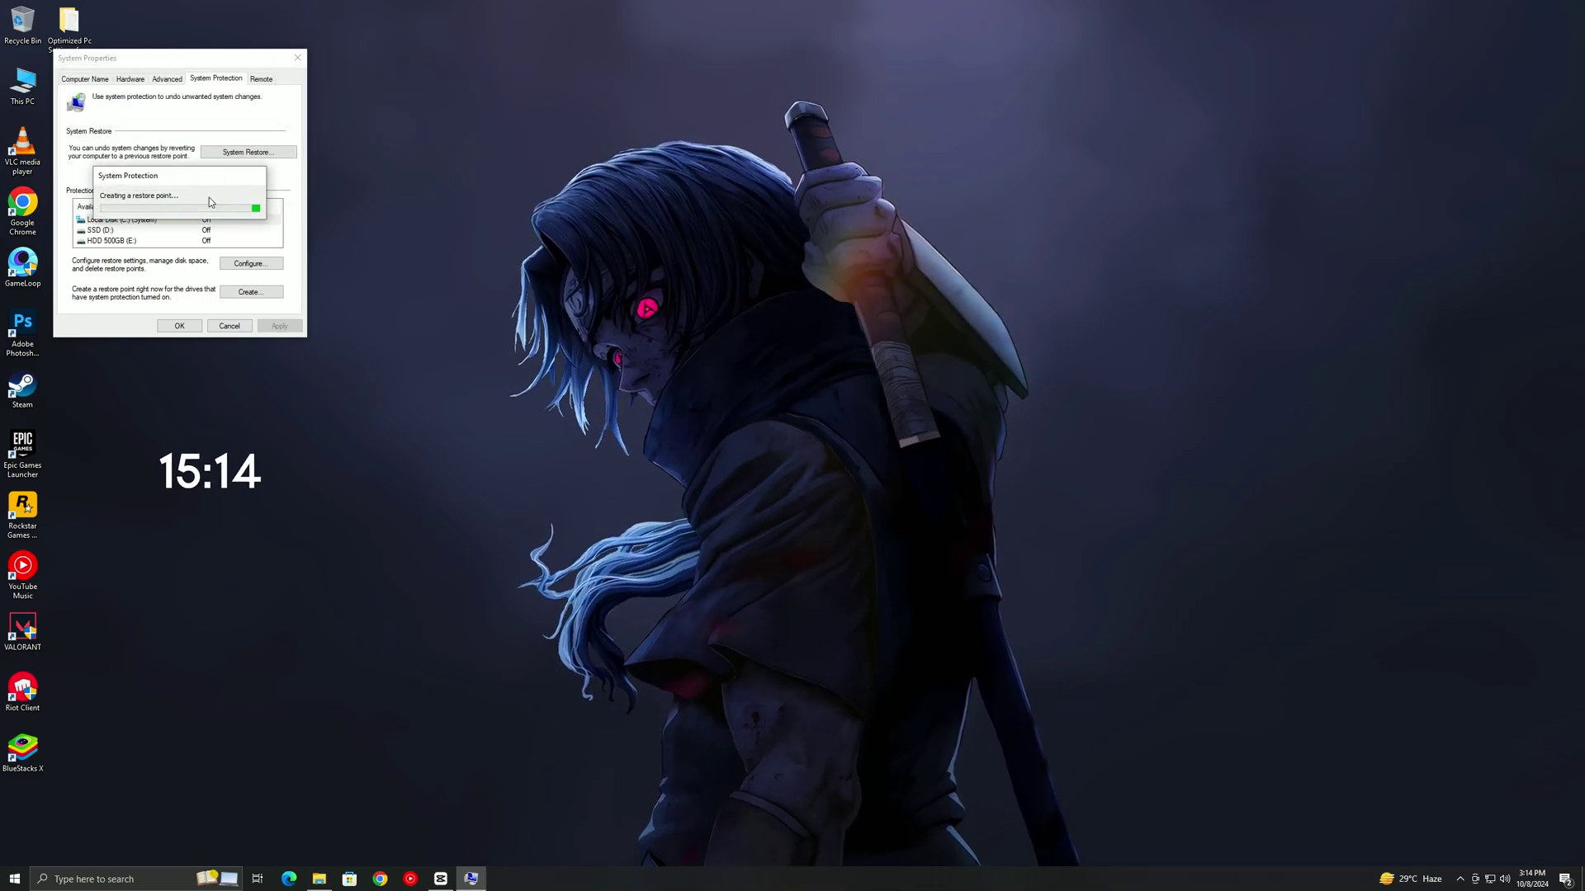
{"action": "left_click", "coordinate": [247, 203]}
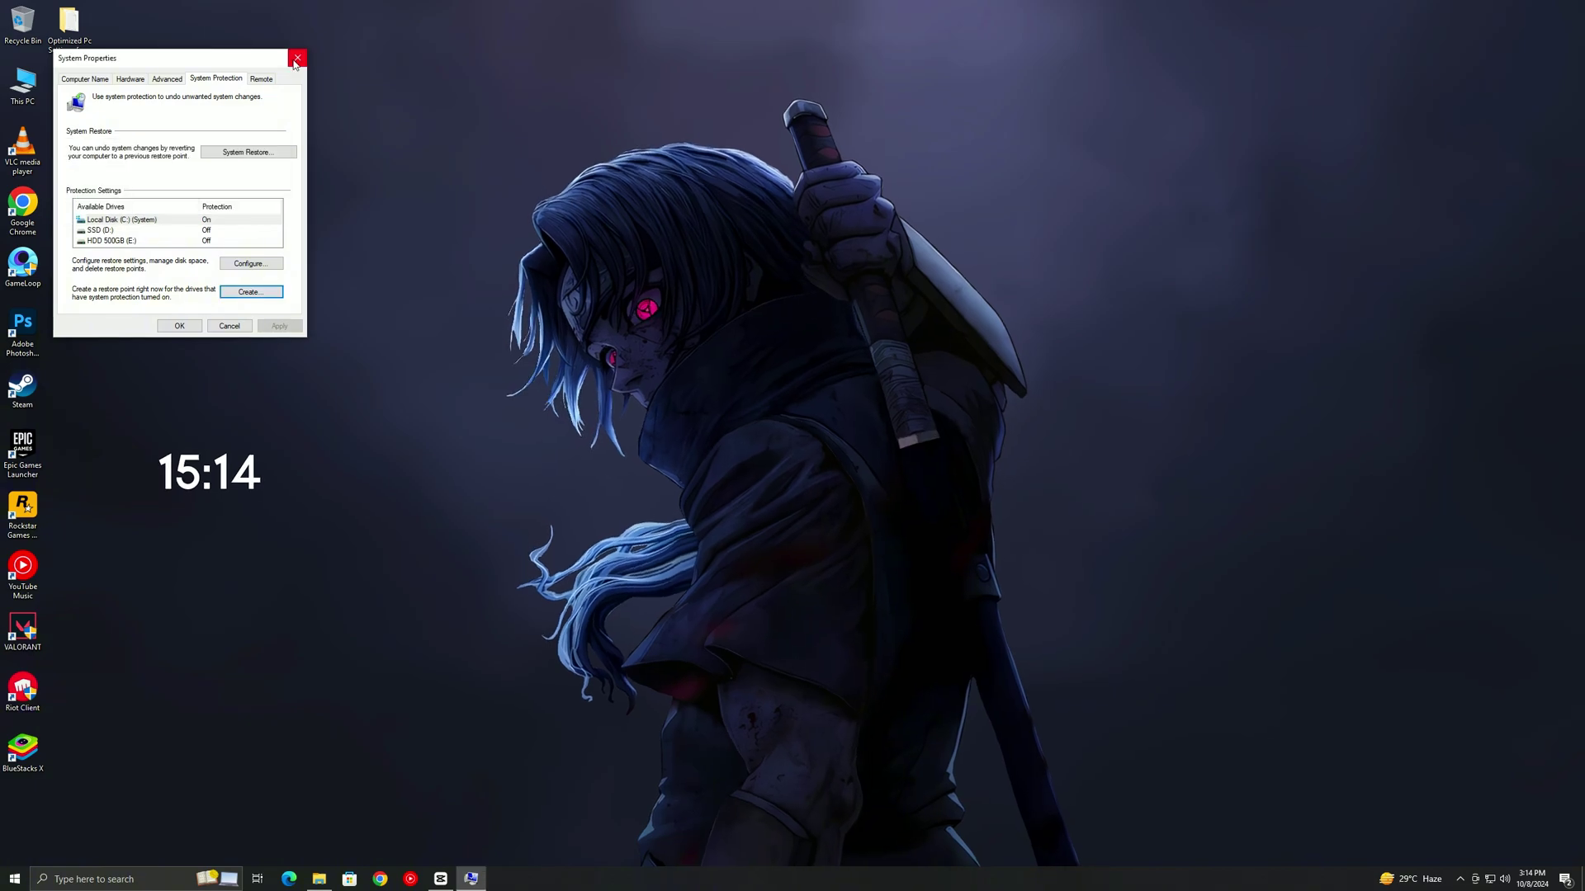
{"action": "left_click", "coordinate": [298, 58]}
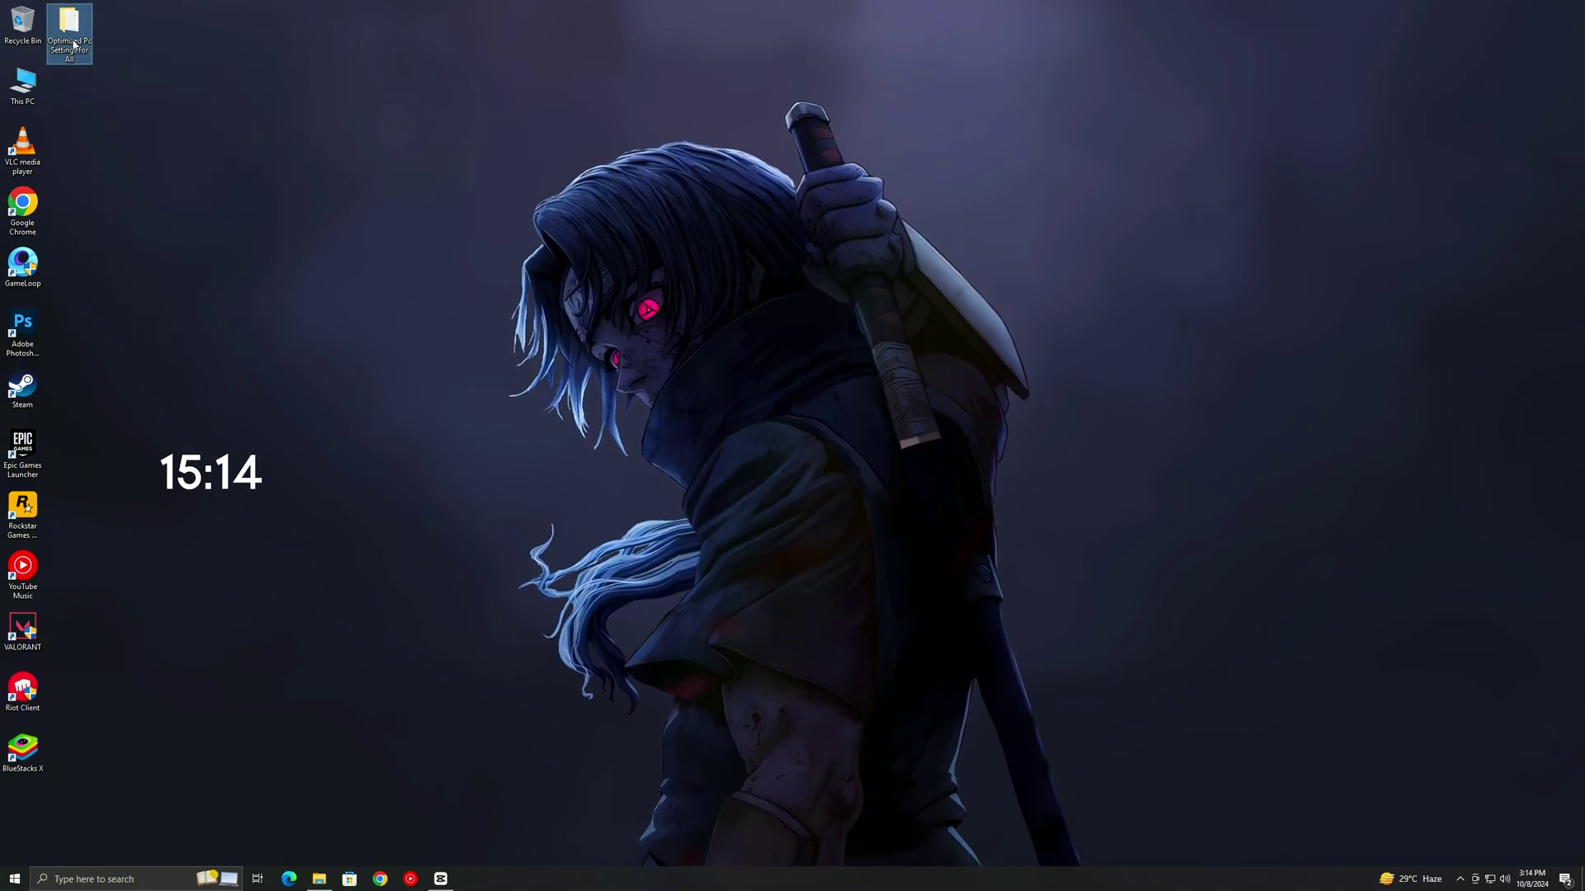
Step: Open the Batch files folder under Optimizations in the desktop's Optimized Pc Settings folder and run Delete Temparory Files as administrator
{"action": "double_click", "coordinate": [68, 24]}
{"action": "double_click", "coordinate": [557, 280]}
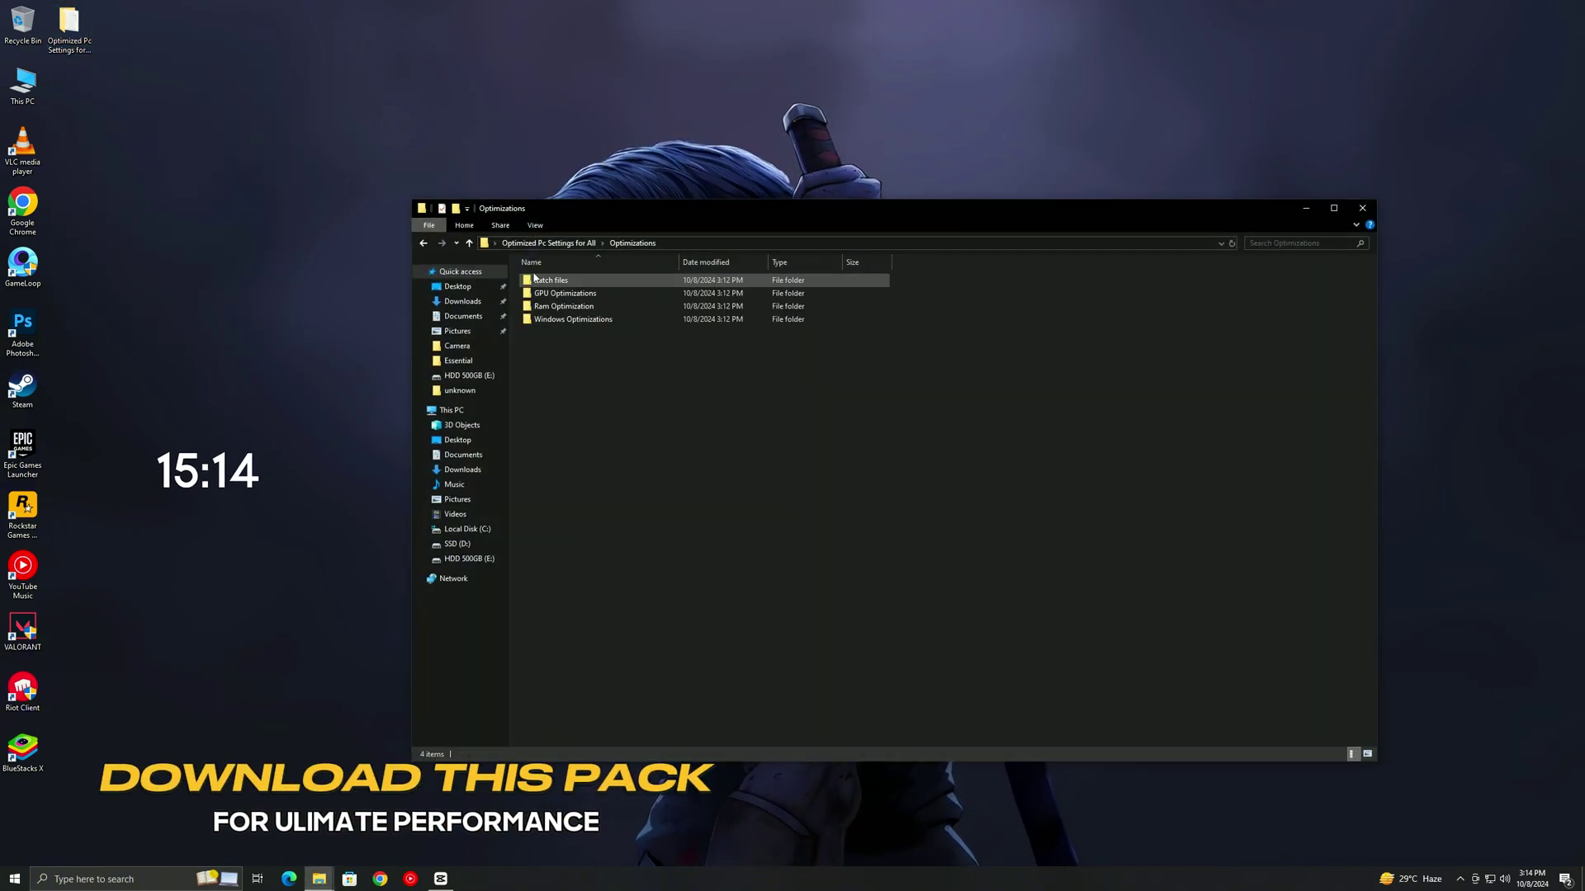
{"action": "double_click", "coordinate": [553, 280]}
{"action": "left_click", "coordinate": [550, 283]}
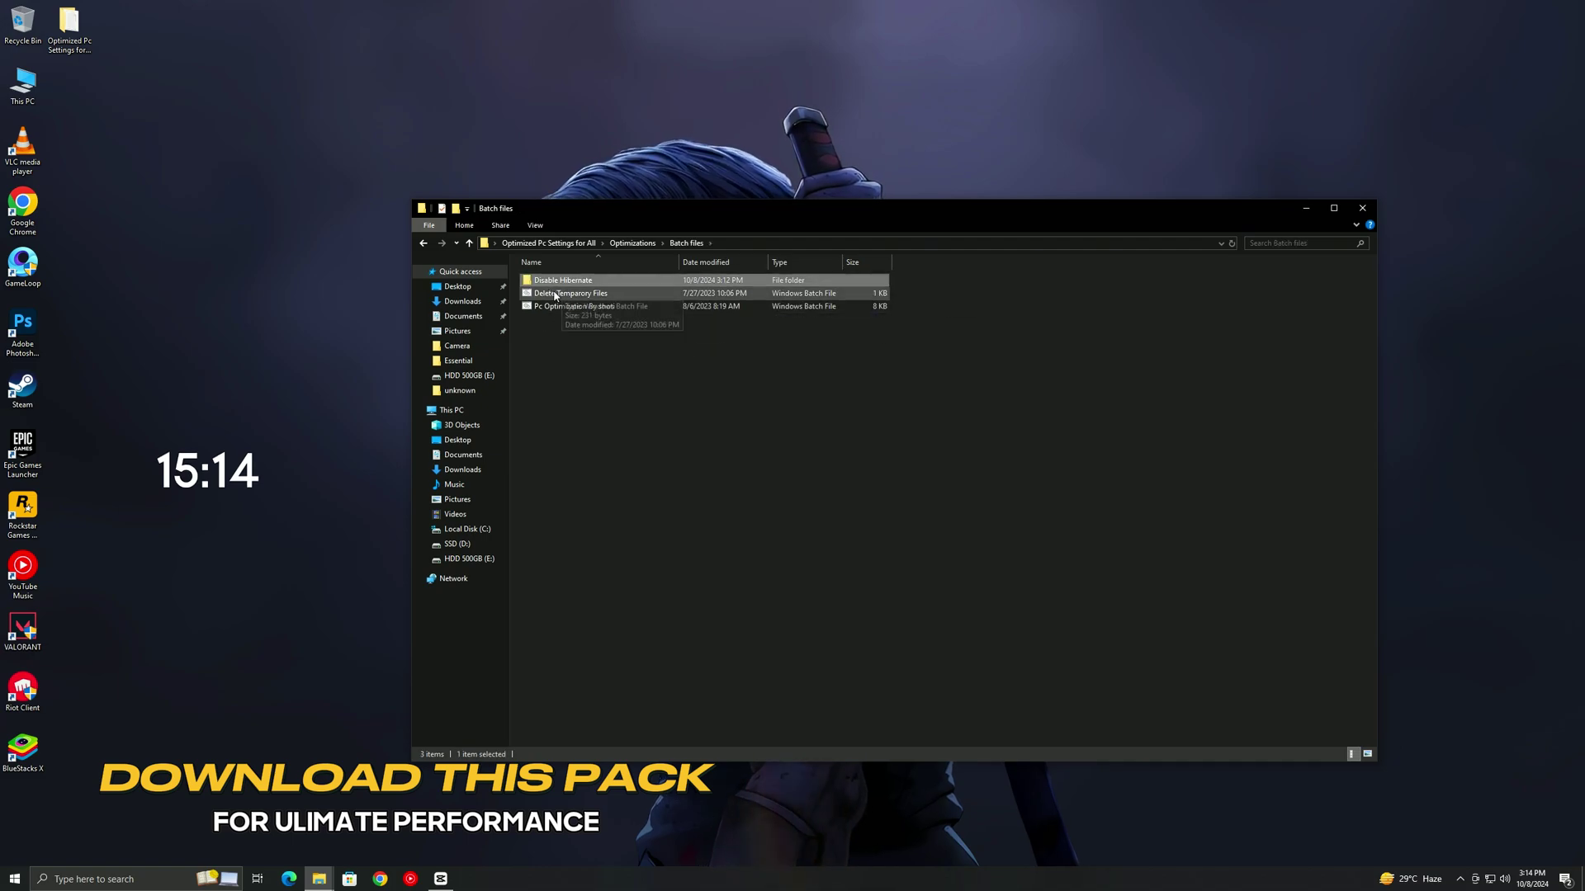
{"action": "right_click", "coordinate": [553, 299]}
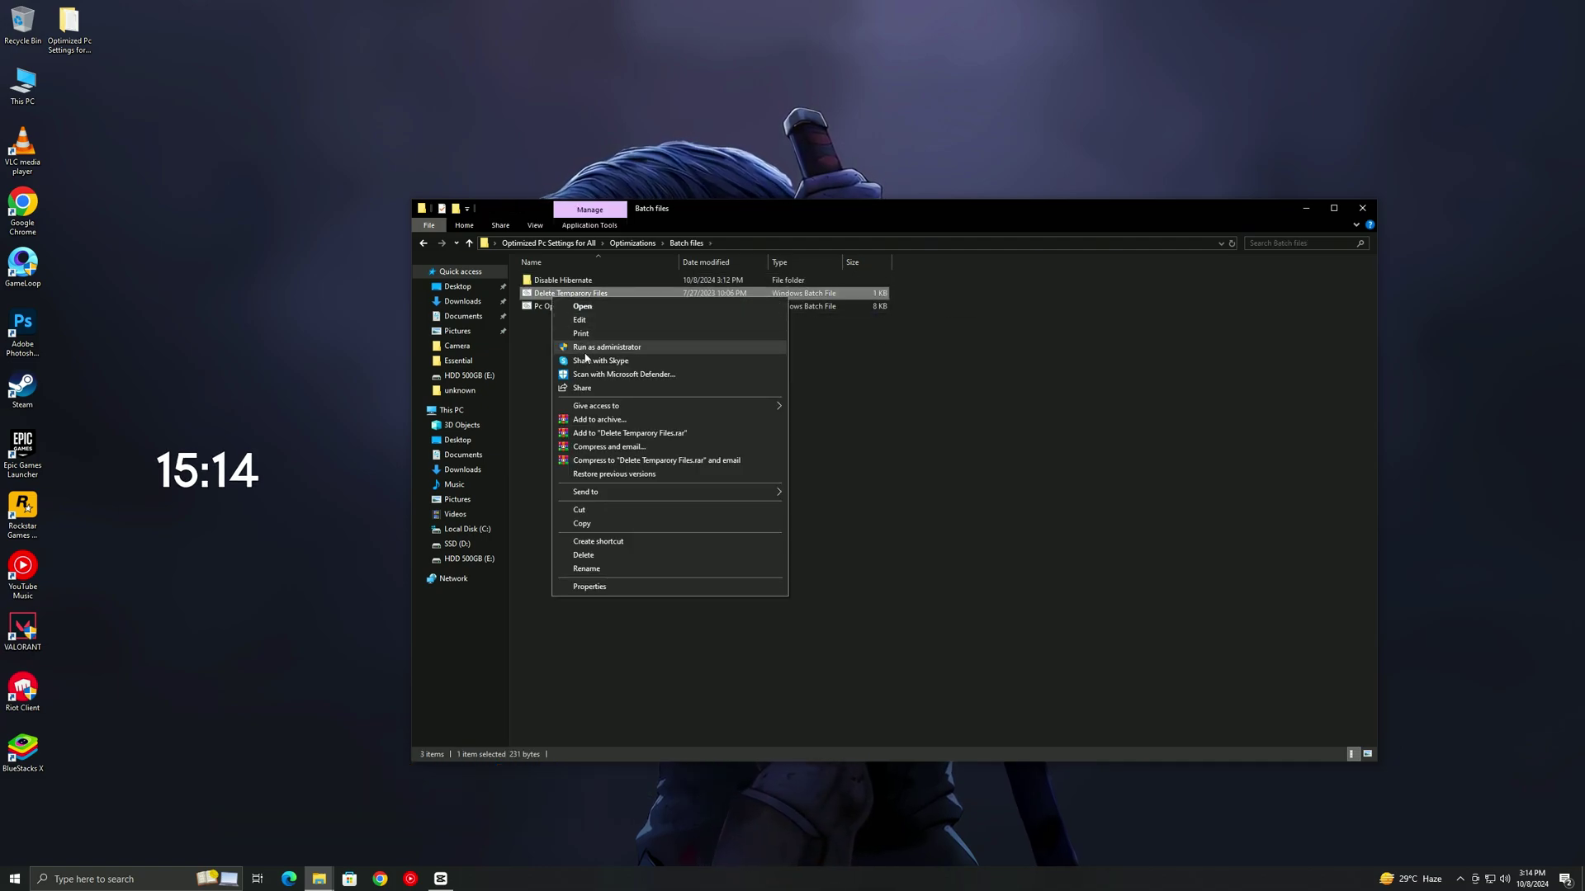
{"action": "left_click", "coordinate": [586, 351]}
Step: Examine the available actions for the Pc Optimization batch file and for Disable Hibernate in its own folder
{"action": "right_click", "coordinate": [547, 307]}
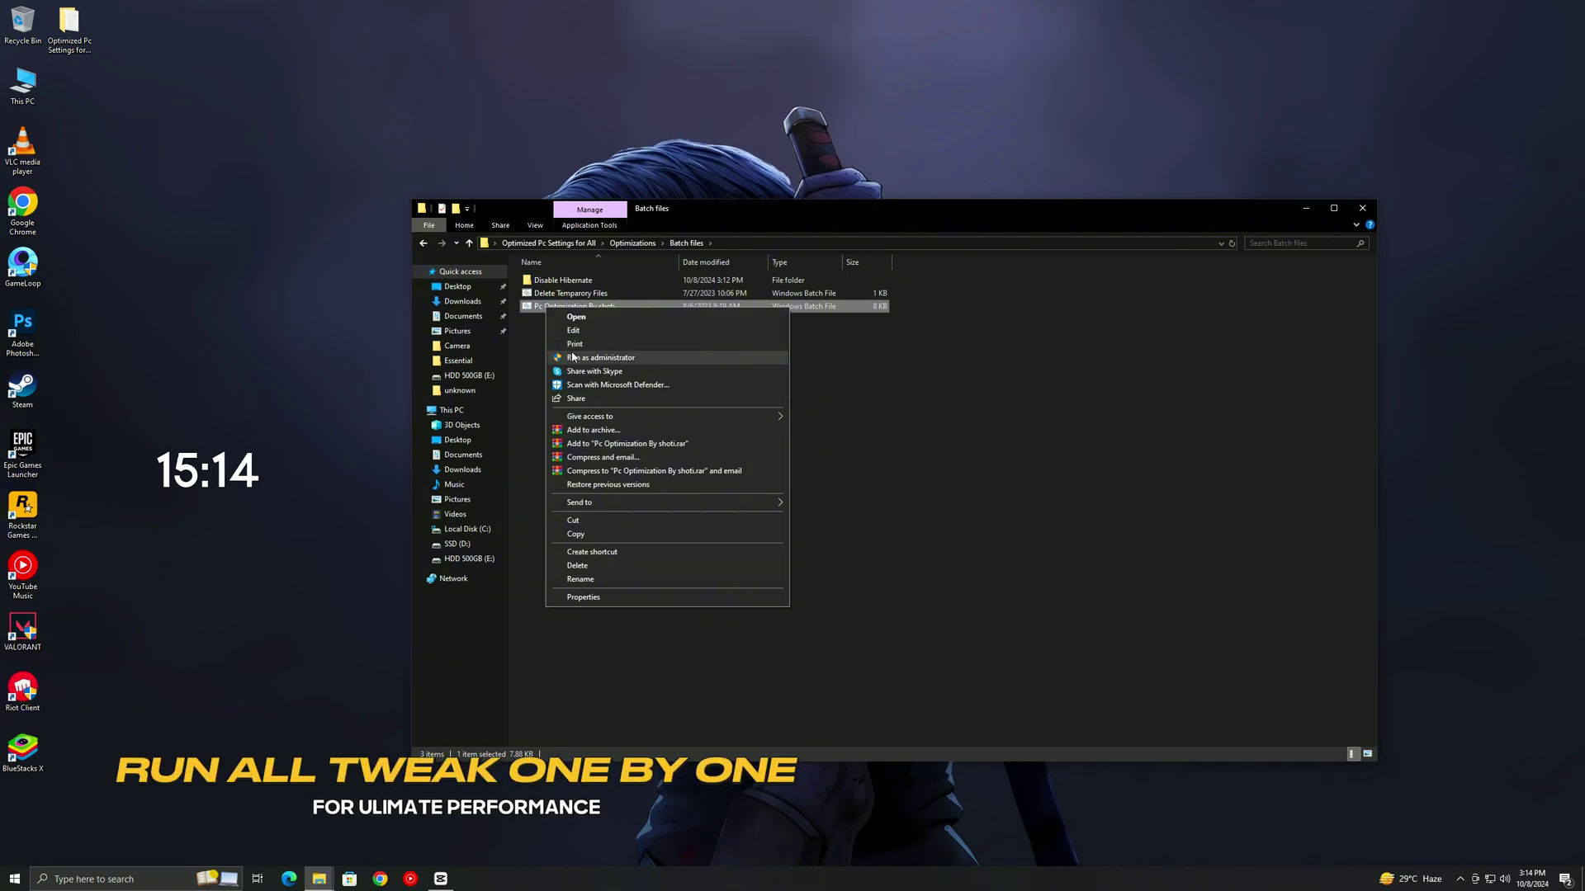
{"action": "left_click", "coordinate": [541, 347]}
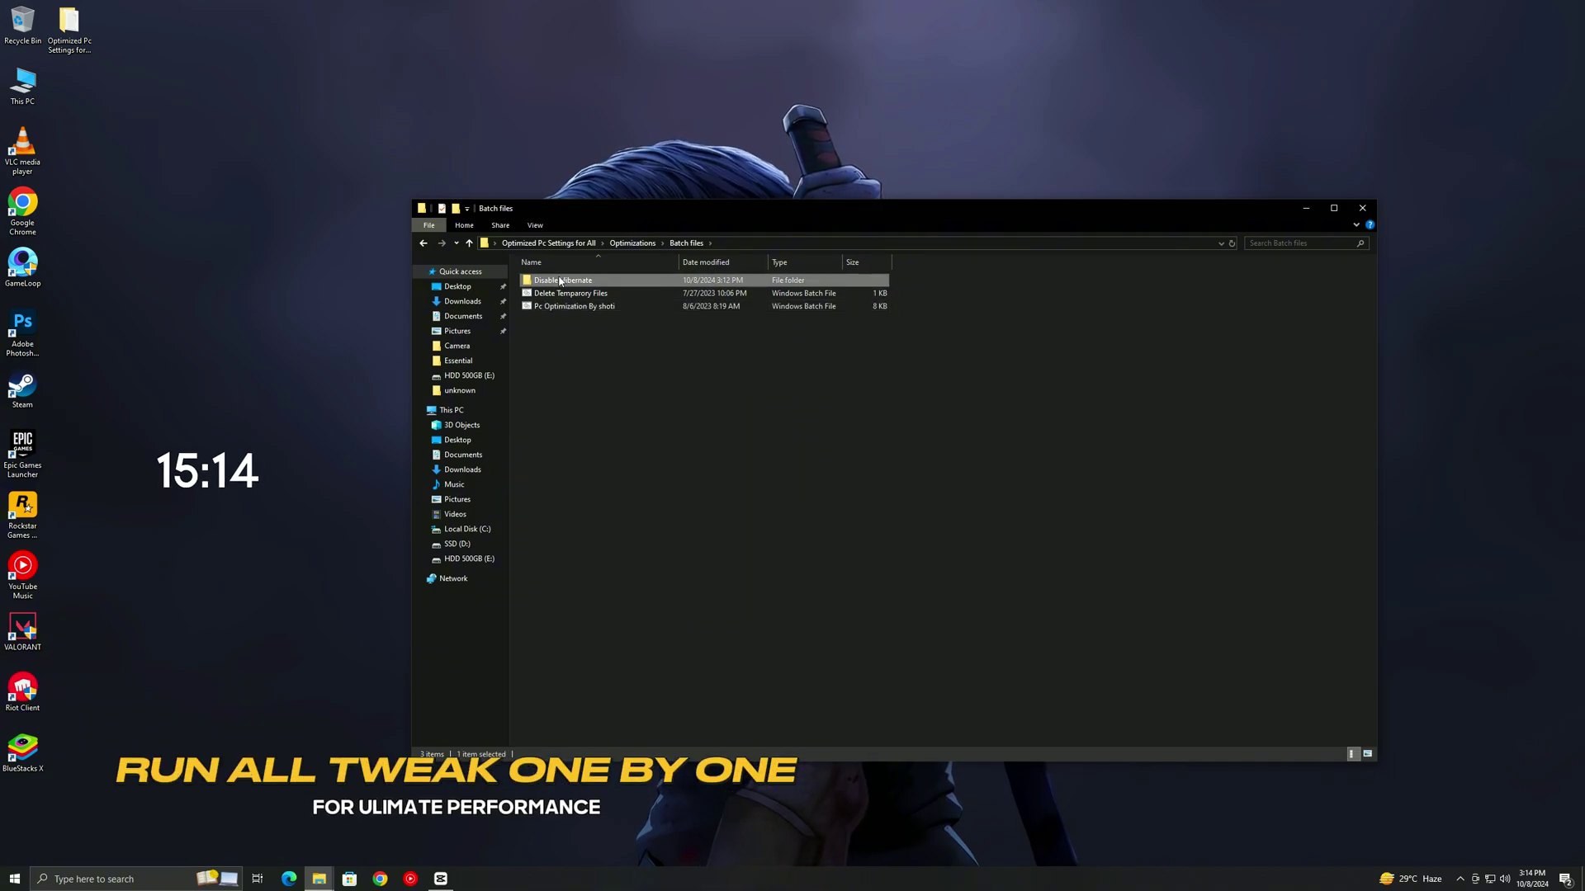
{"action": "double_click", "coordinate": [561, 281]}
{"action": "left_click", "coordinate": [542, 295]}
{"action": "right_click", "coordinate": [542, 297]}
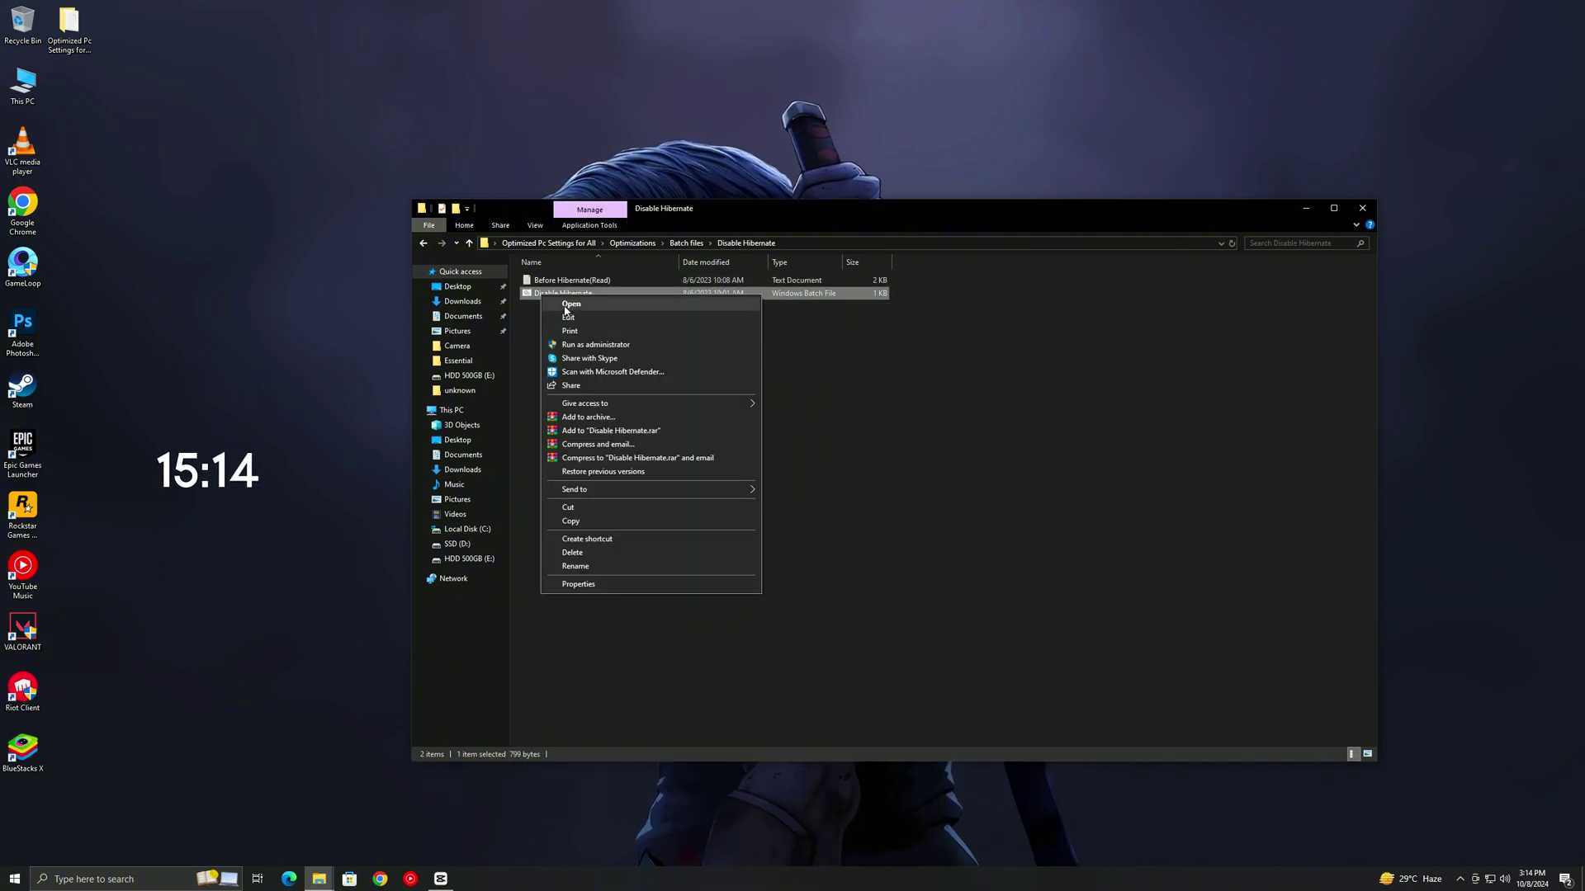
{"action": "left_click", "coordinate": [532, 334]}
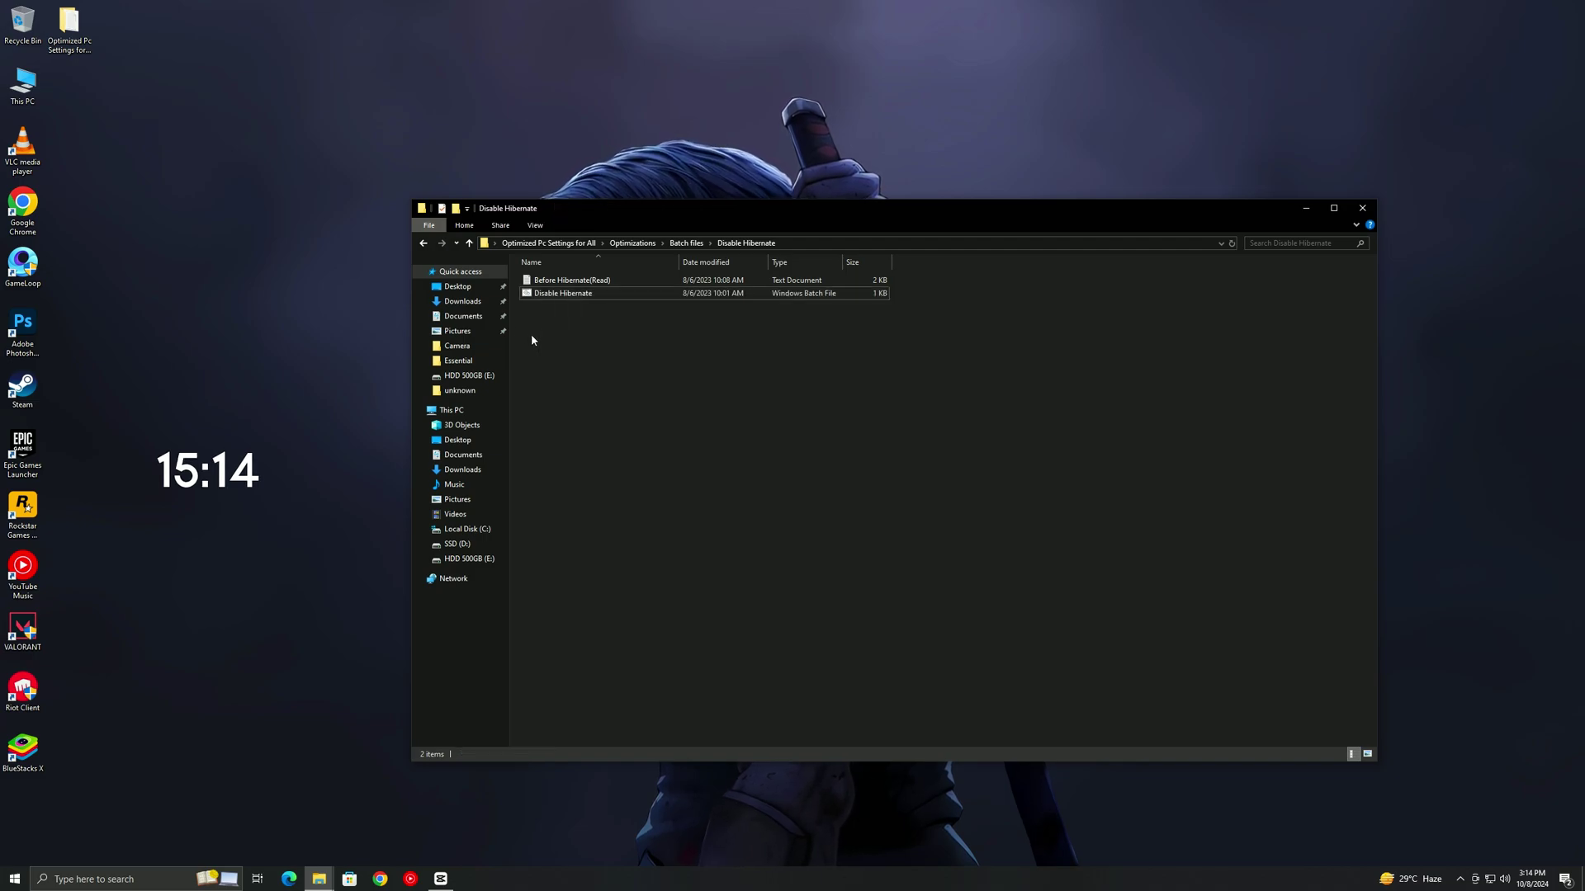
Step: Go to the GPU Optimizations folder and examine the available actions for the Optimize AMD Drivers registry file
{"action": "left_click", "coordinate": [422, 243]}
{"action": "left_click", "coordinate": [422, 243]}
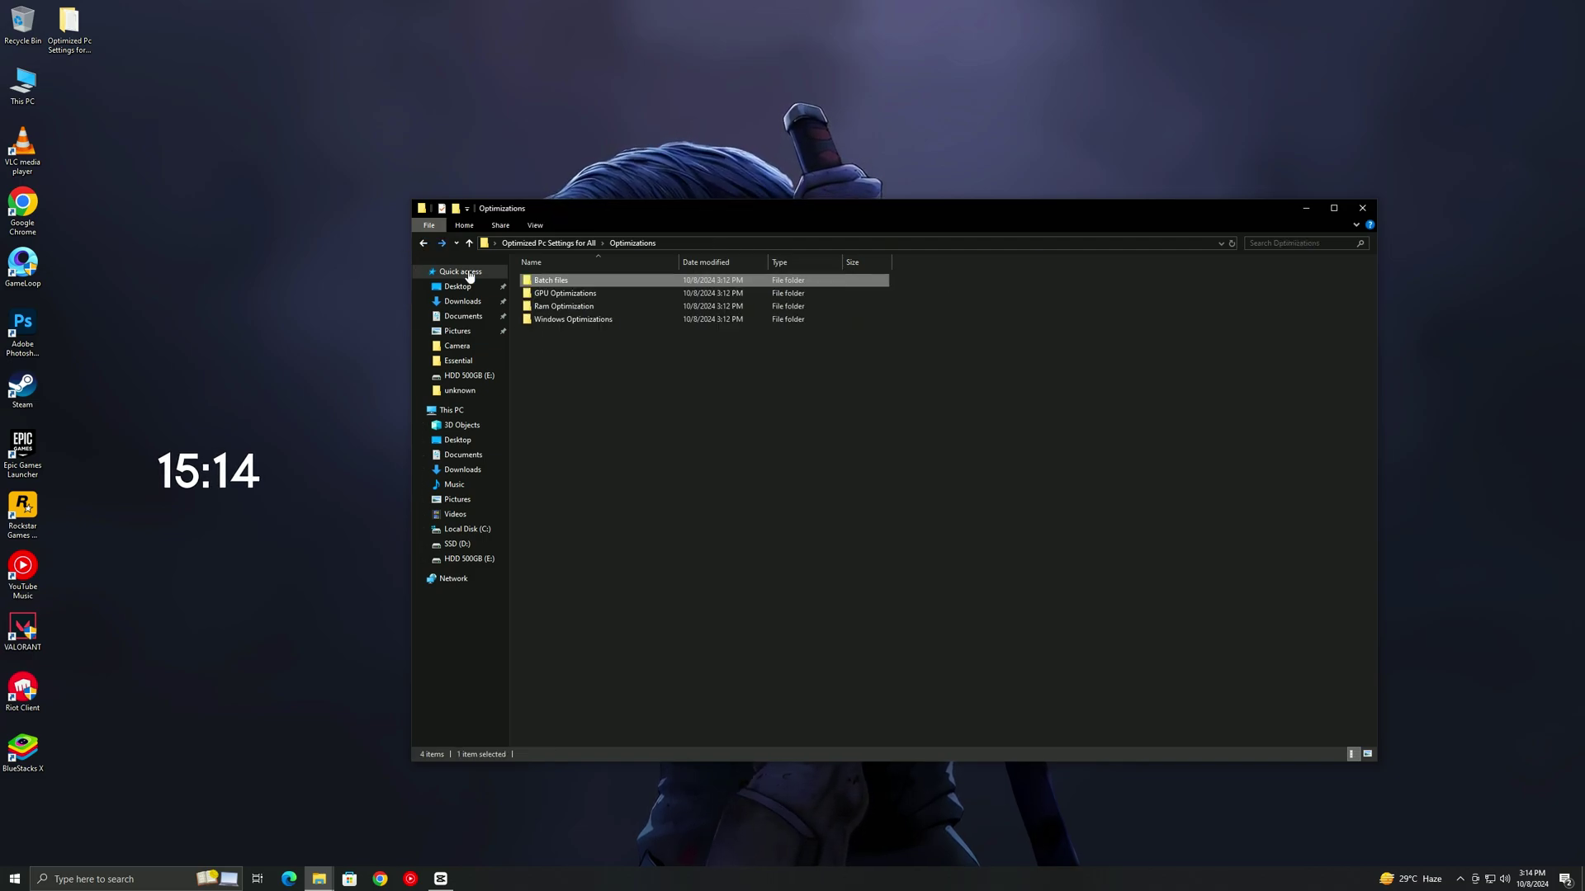
{"action": "double_click", "coordinate": [547, 293]}
{"action": "left_click", "coordinate": [571, 283]}
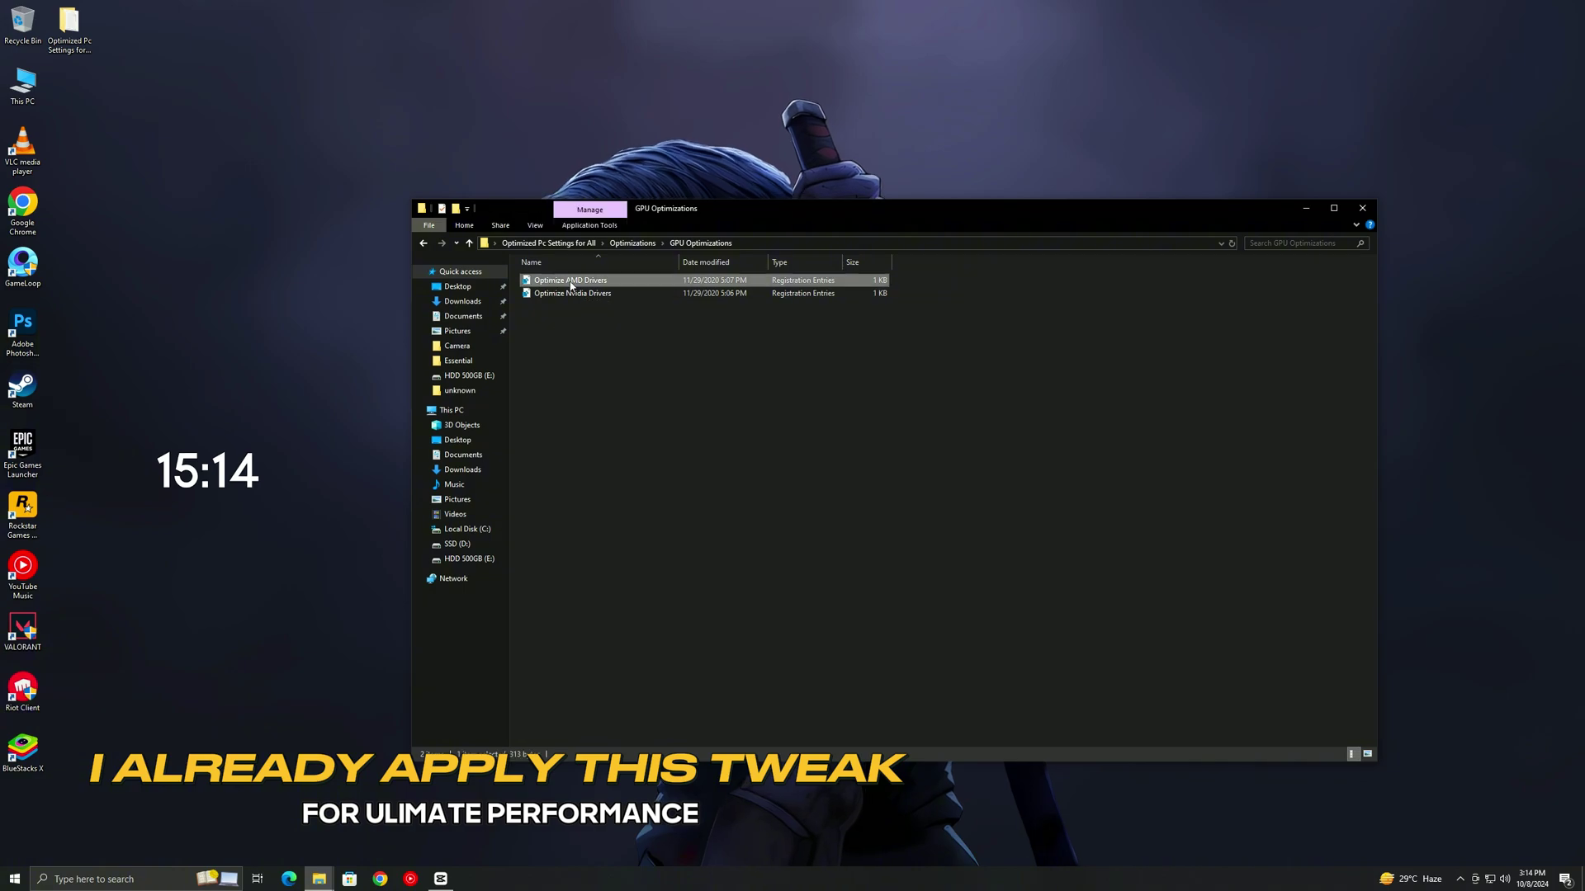
{"action": "right_click", "coordinate": [567, 291]}
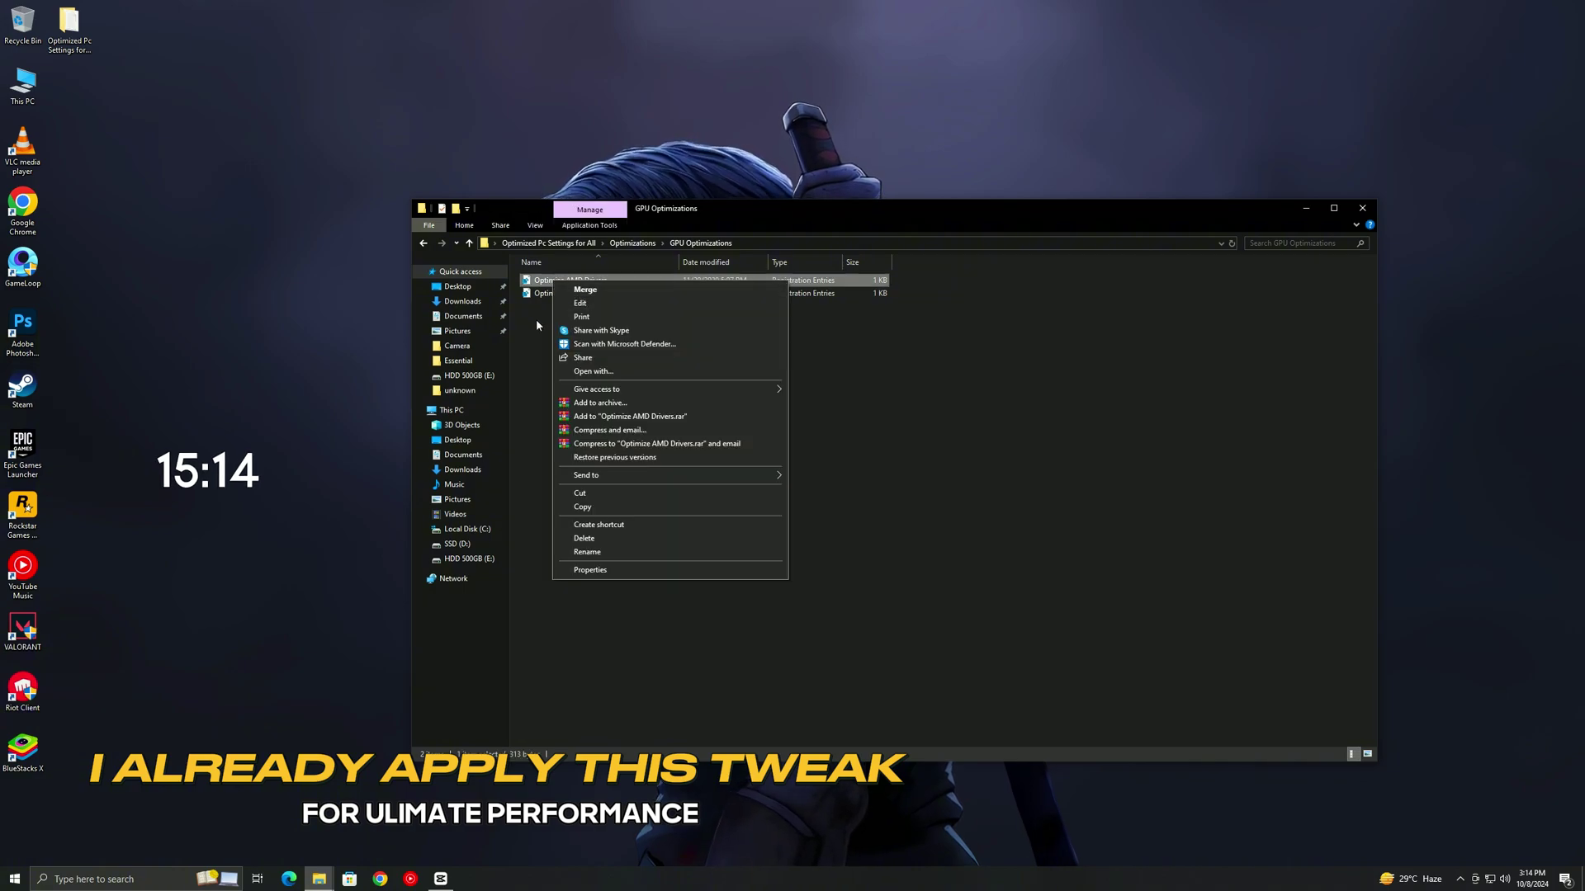
{"action": "left_click", "coordinate": [536, 324]}
Step: Go to the Ram Optimization folder and examine the available actions for the 16 GB registry file
{"action": "key", "text": "alt+Left"}
{"action": "double_click", "coordinate": [546, 306]}
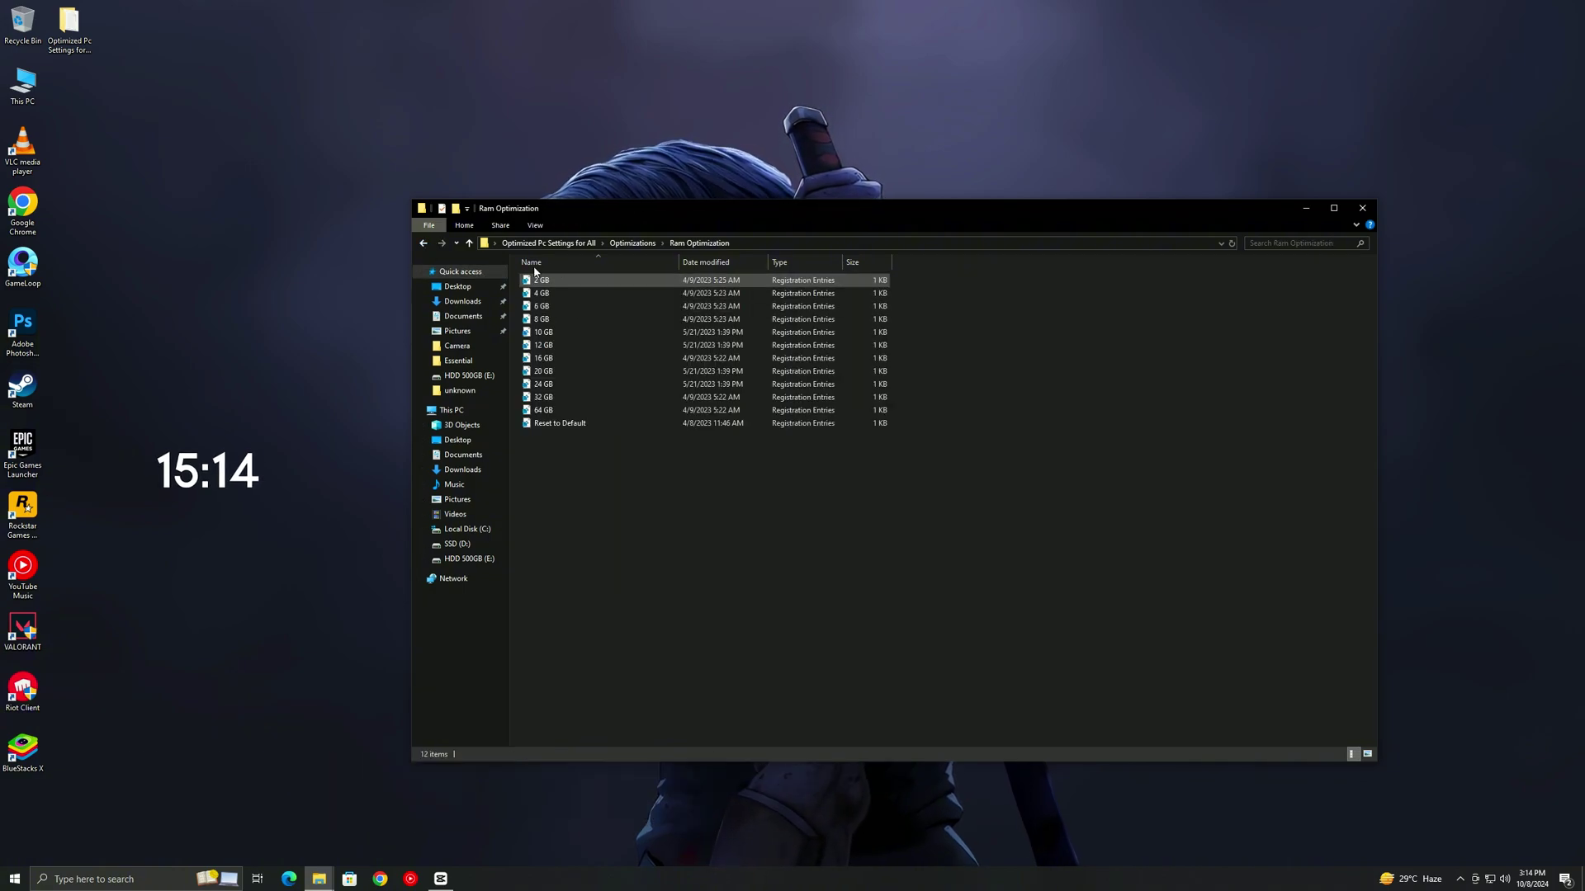
{"action": "left_click", "coordinate": [525, 357]}
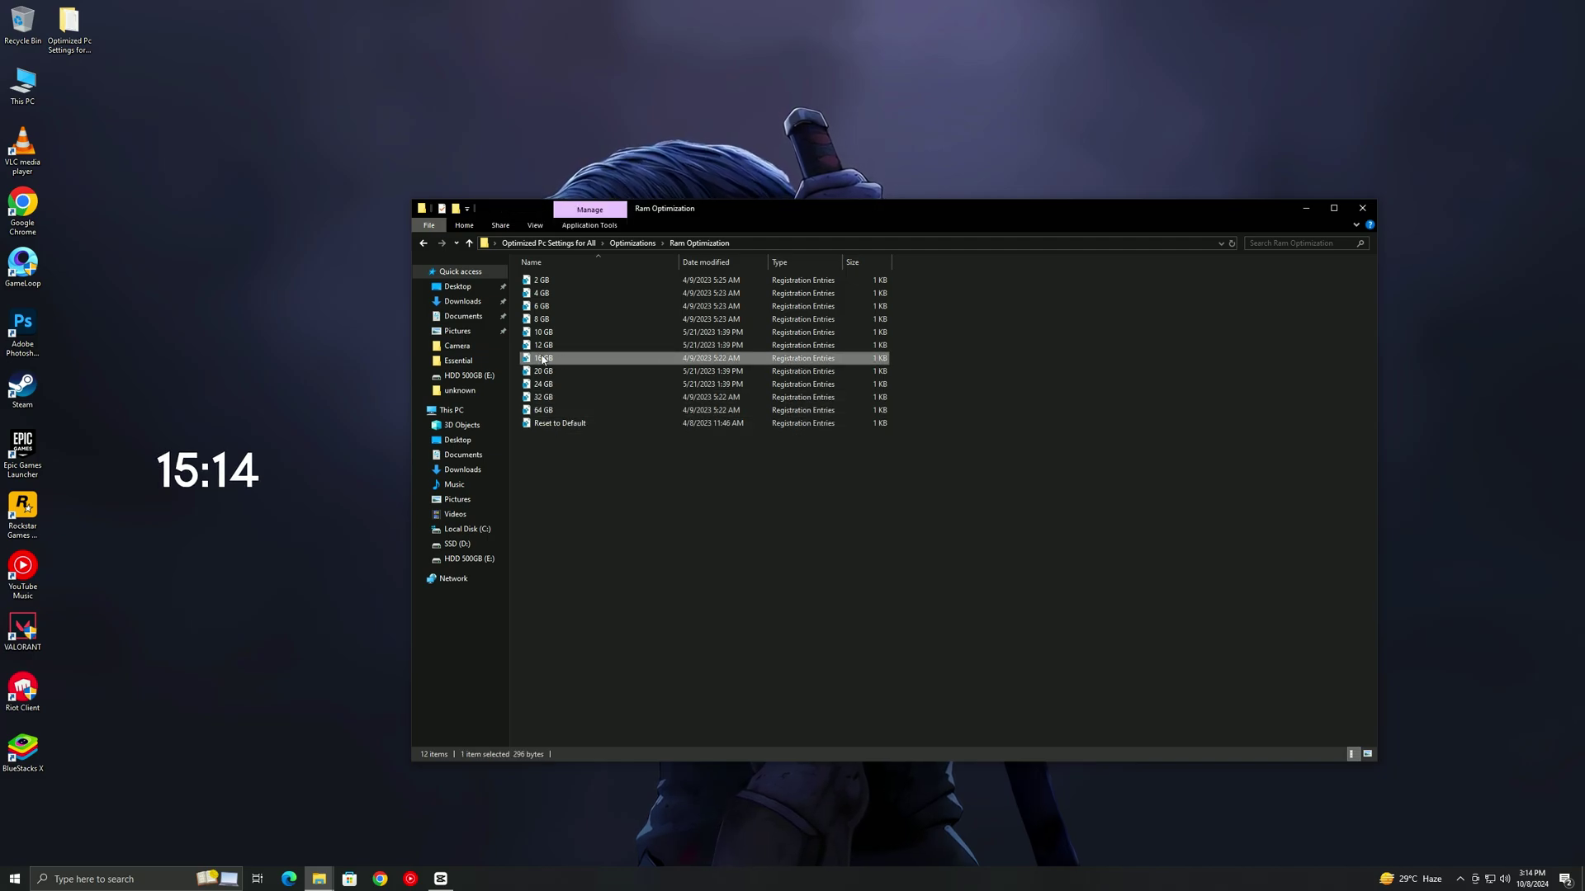
{"action": "right_click", "coordinate": [542, 360]}
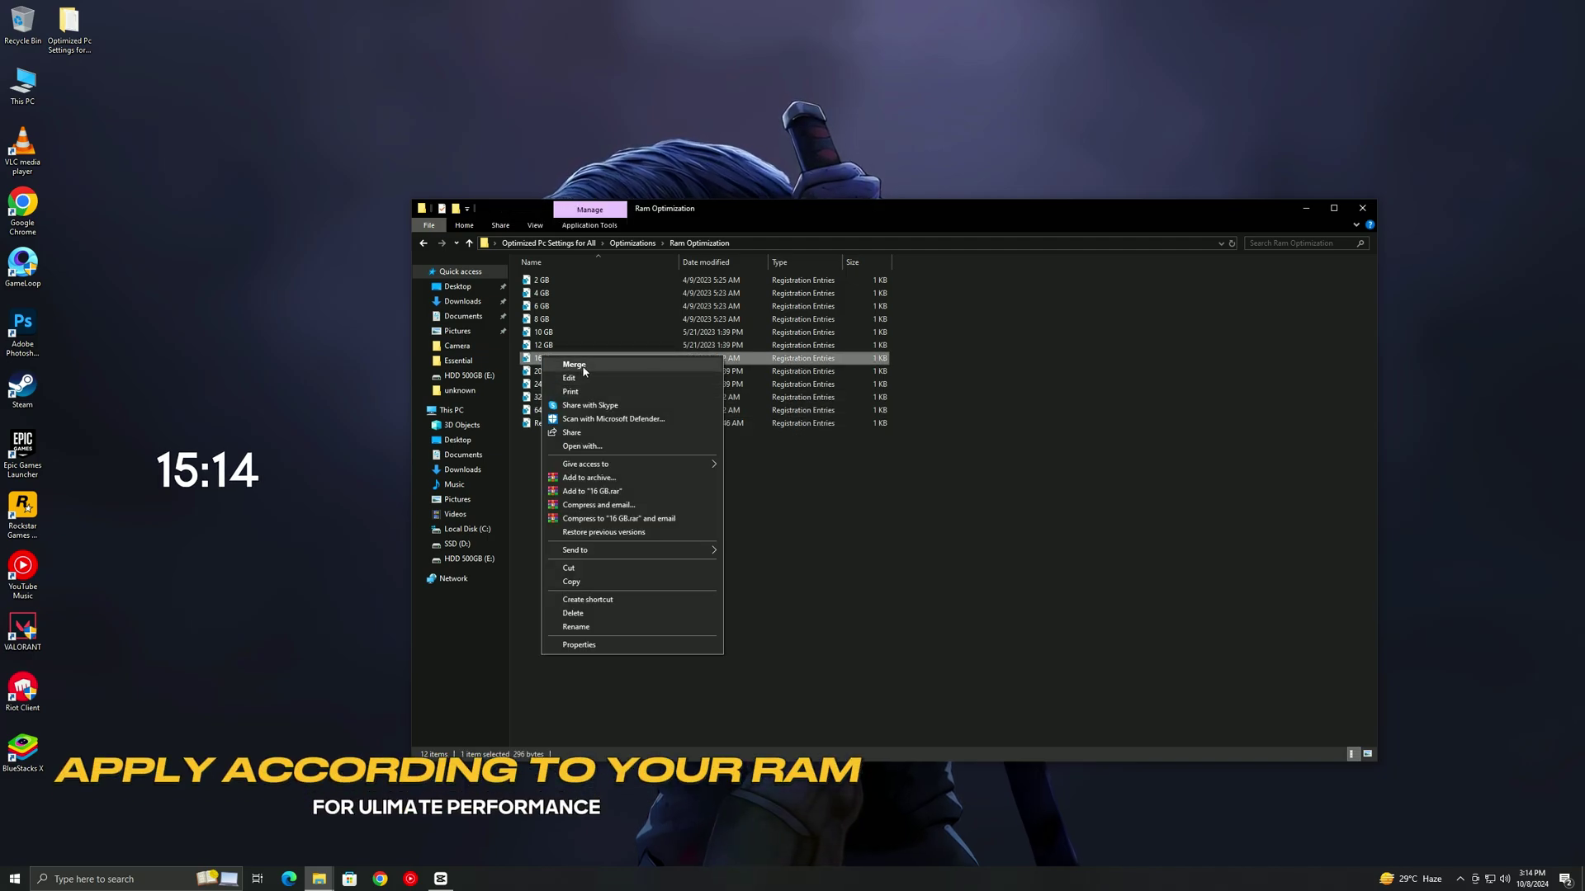
{"action": "left_click", "coordinate": [535, 454]}
Step: Go to the Windows Optimizations folder and examine the available actions for the Boost FPS In Games registry file
{"action": "left_click", "coordinate": [424, 243]}
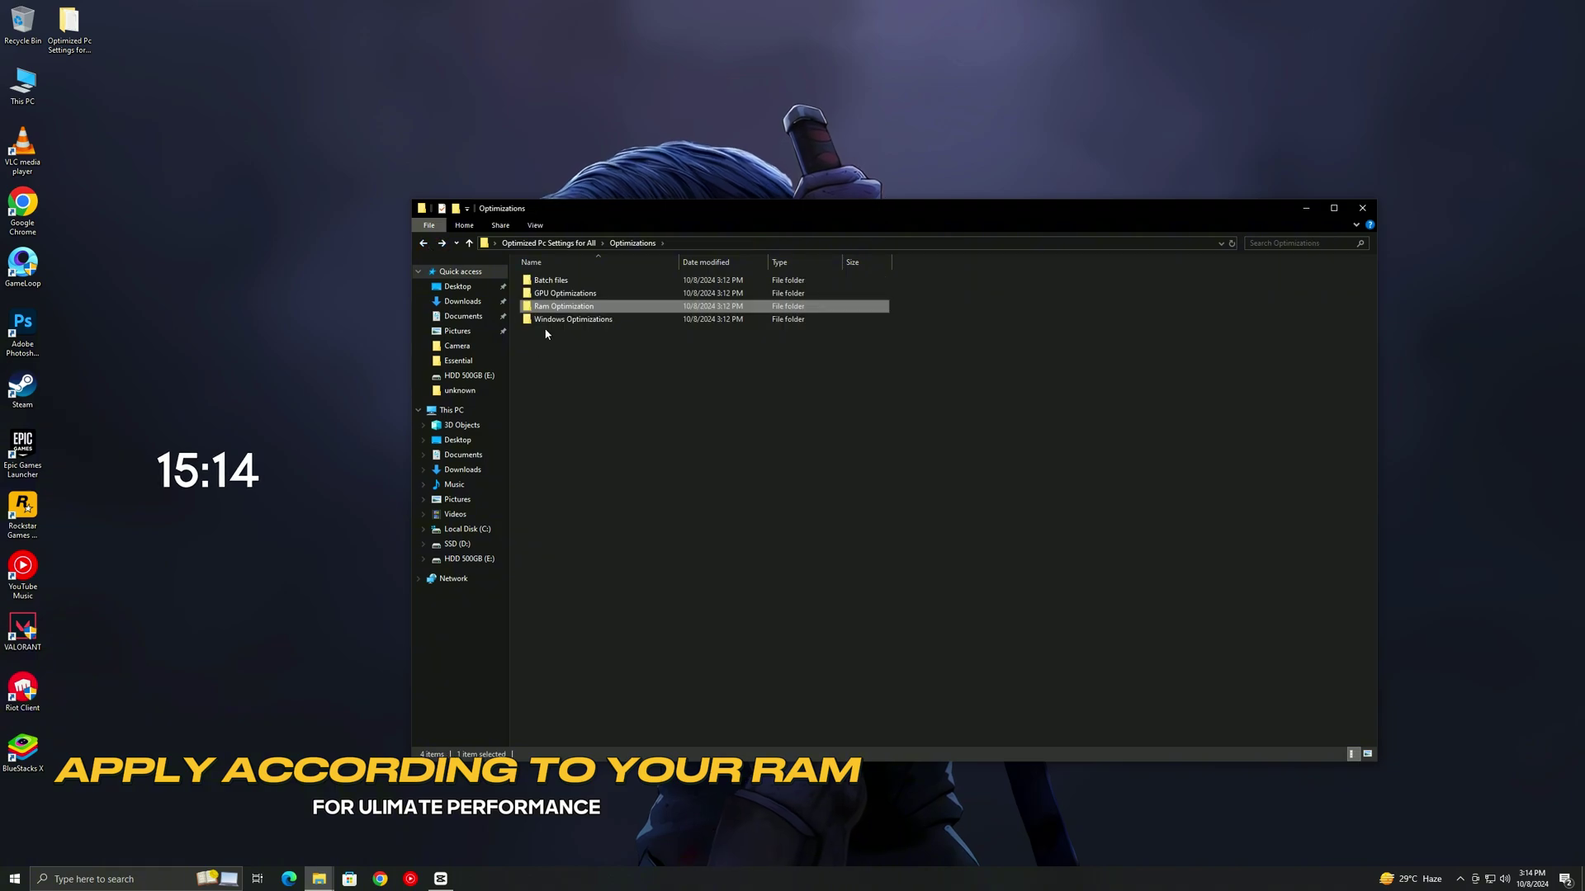
{"action": "double_click", "coordinate": [561, 306]}
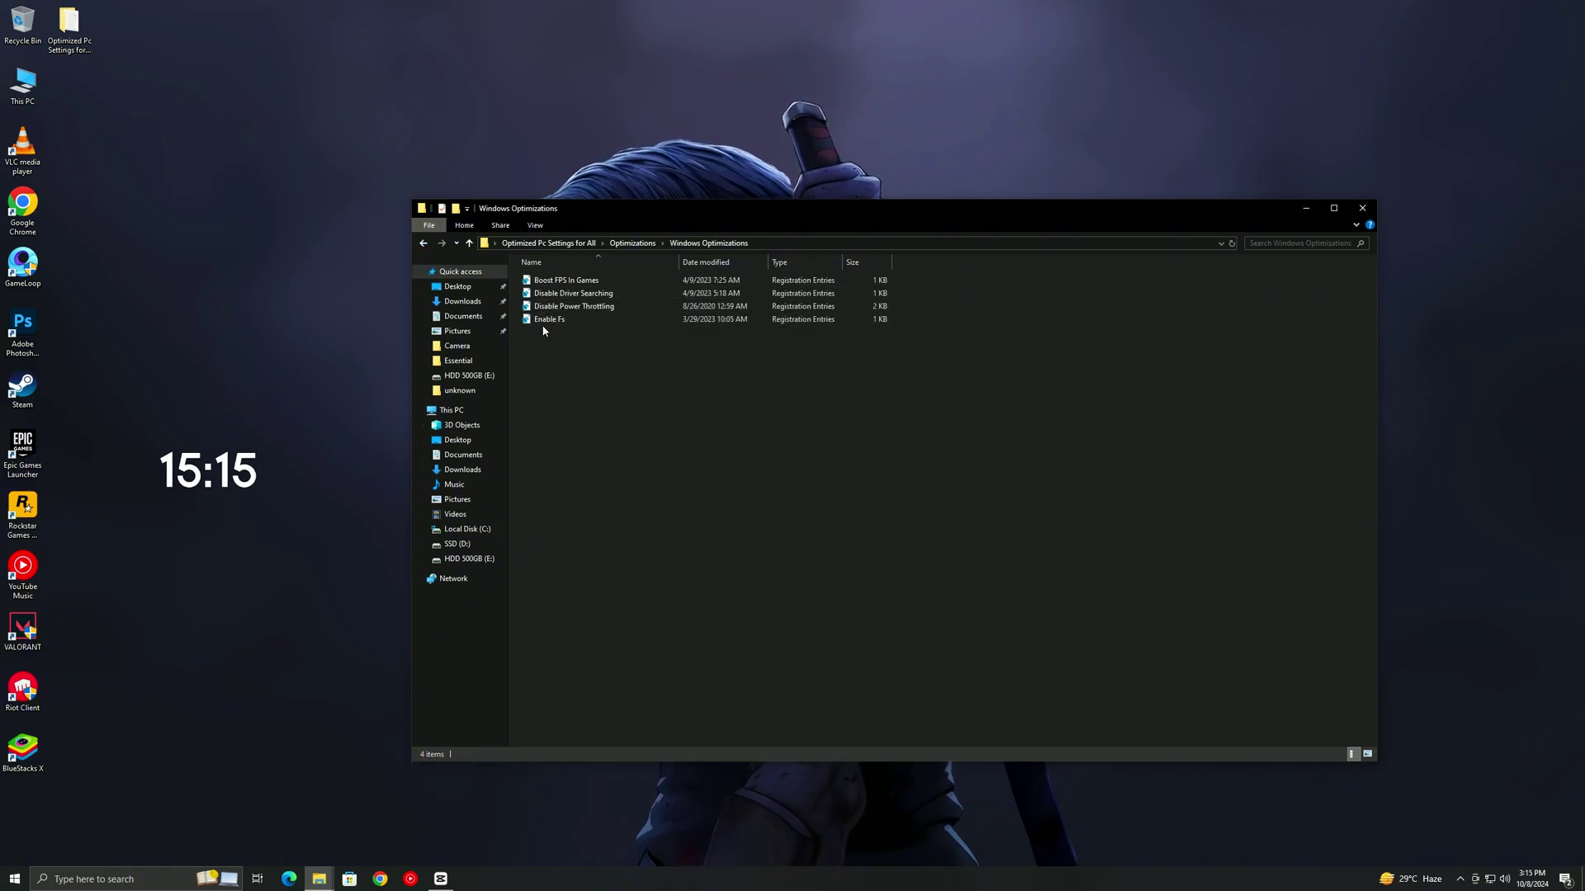
{"action": "right_click", "coordinate": [546, 281]}
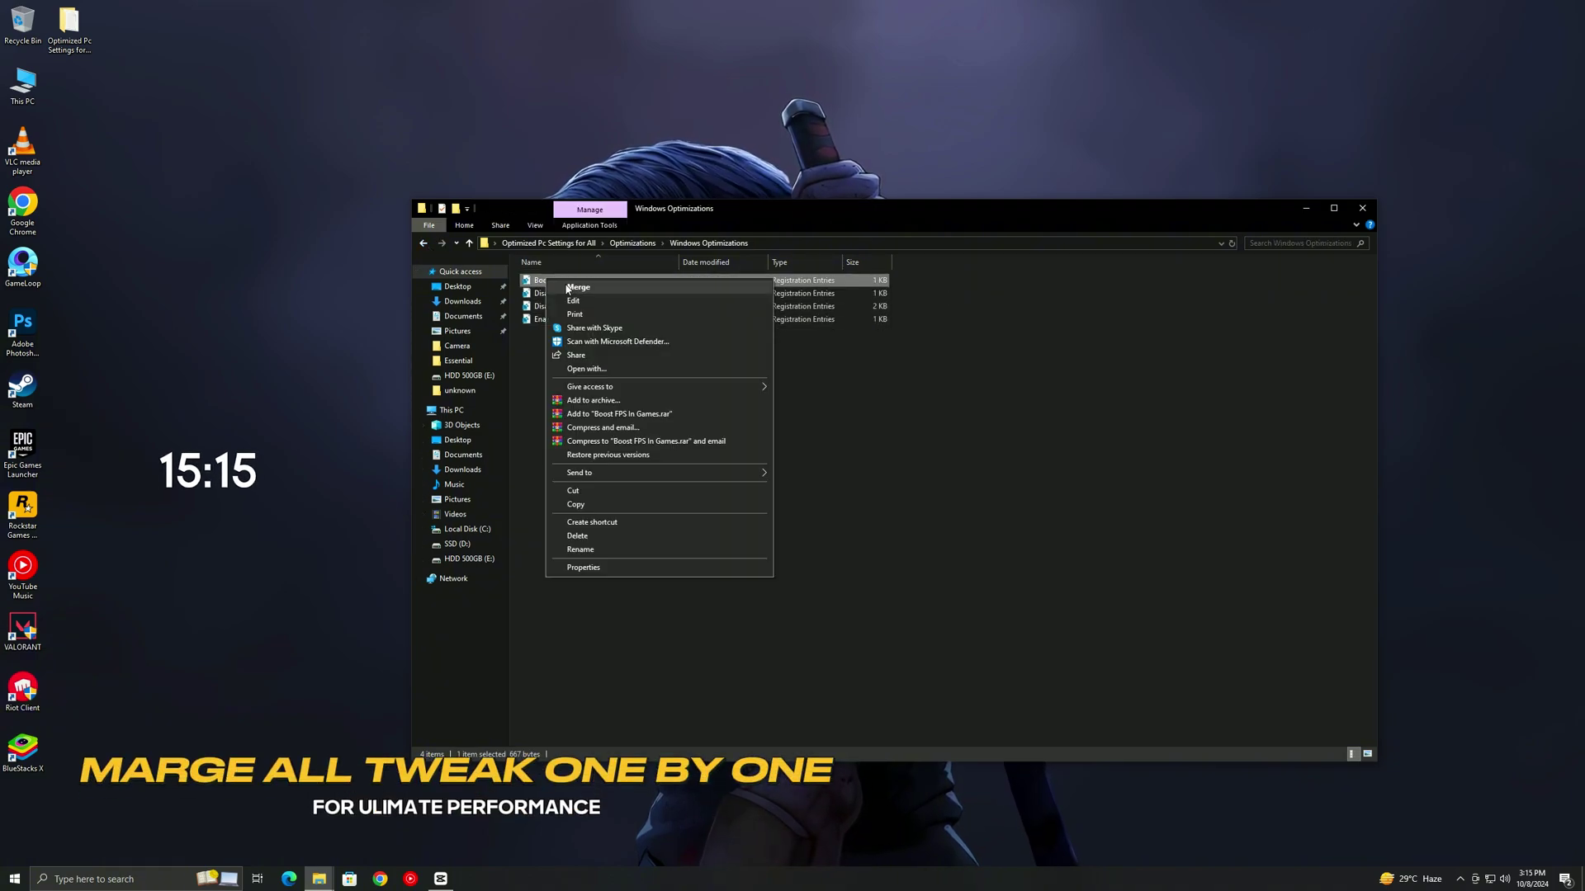
{"action": "left_click", "coordinate": [540, 338]}
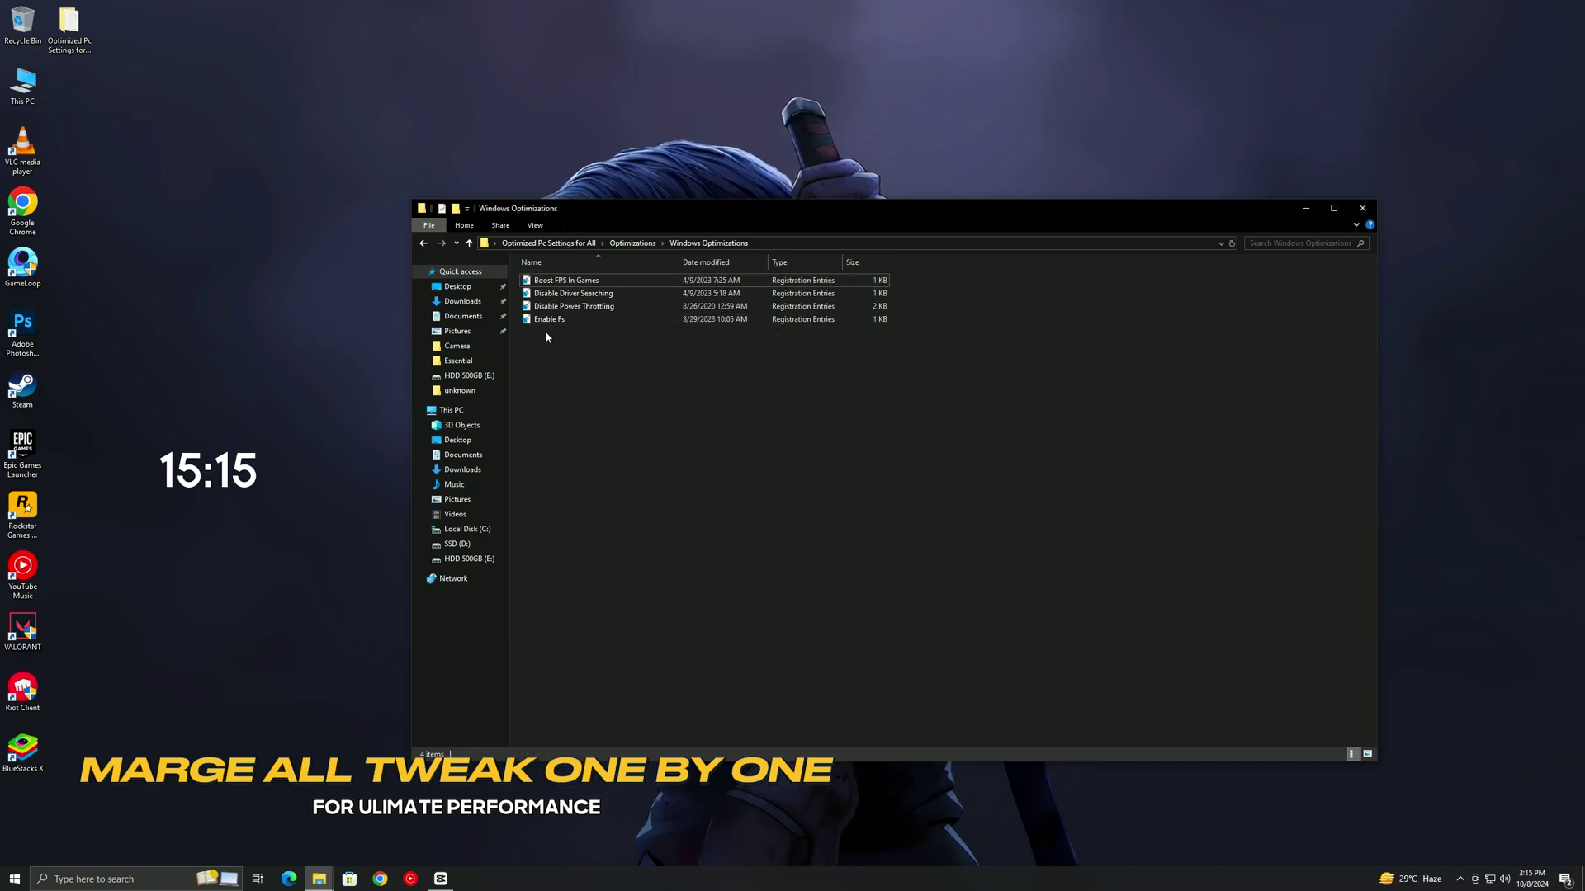
Step: Run Intelligent standby list cleaner as administrator from the ISLC v1.0.2.8 folder in Programs and move its window over the file window
{"action": "left_click", "coordinate": [424, 243]}
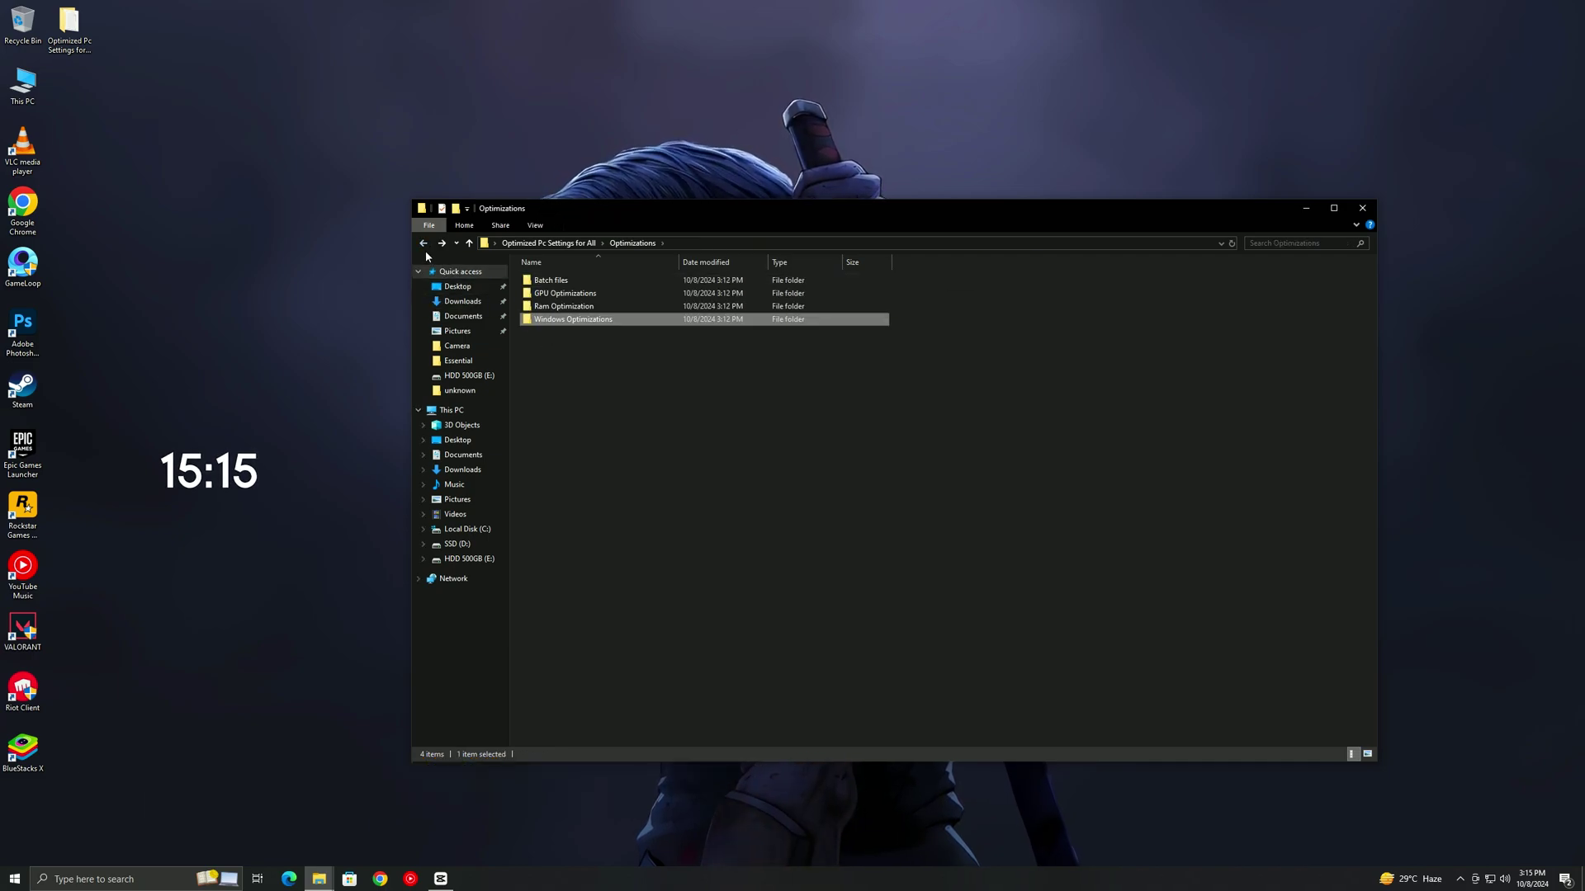
{"action": "left_click", "coordinate": [424, 243]}
{"action": "double_click", "coordinate": [541, 296]}
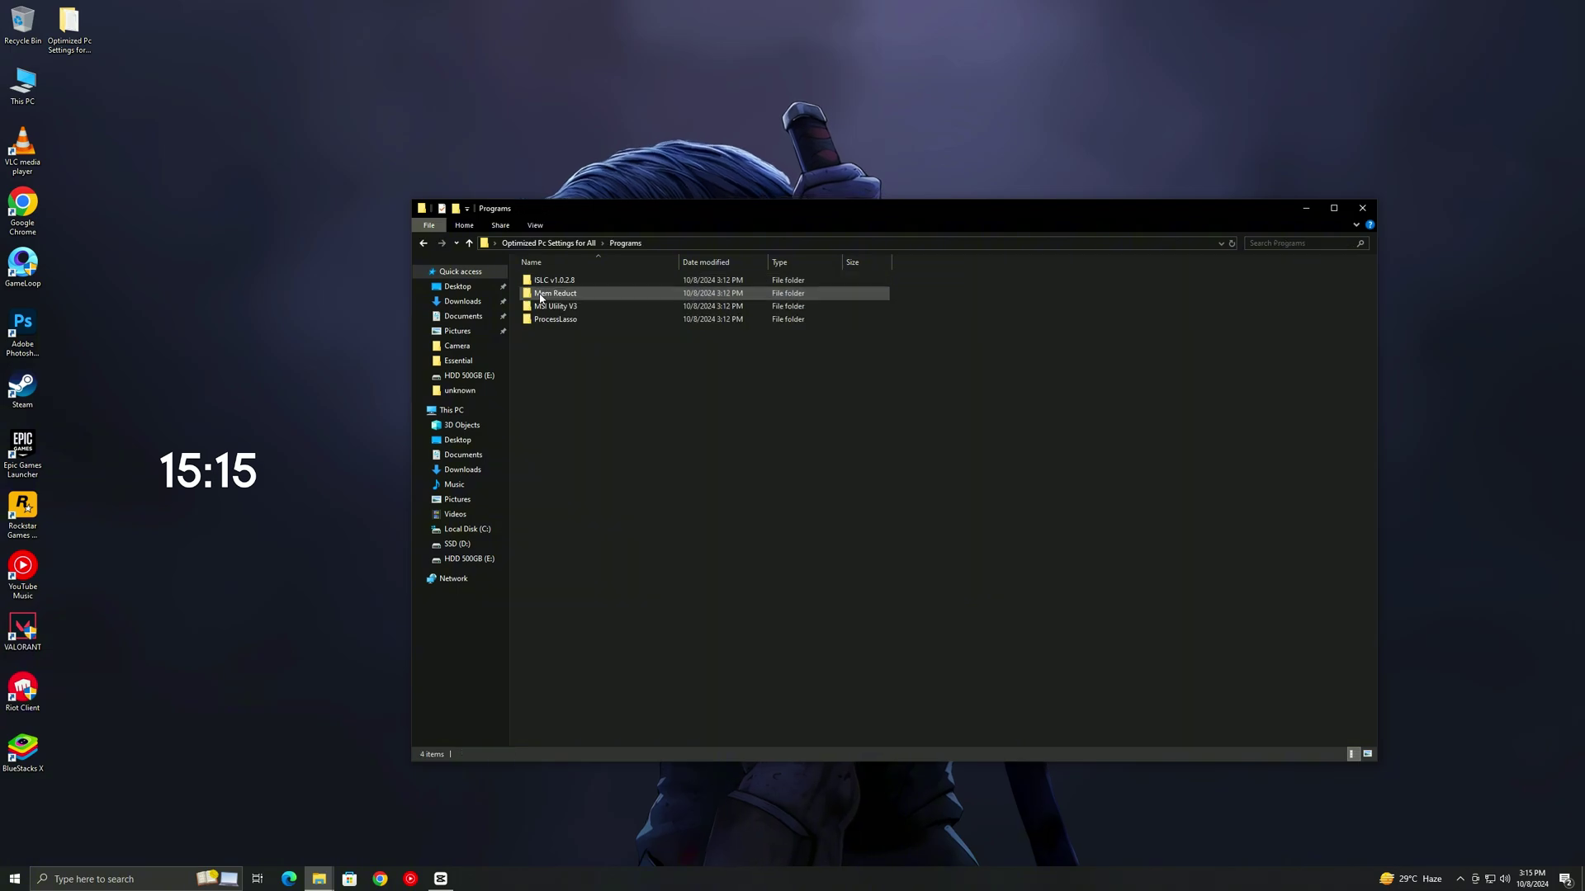
{"action": "right_click", "coordinate": [546, 285]}
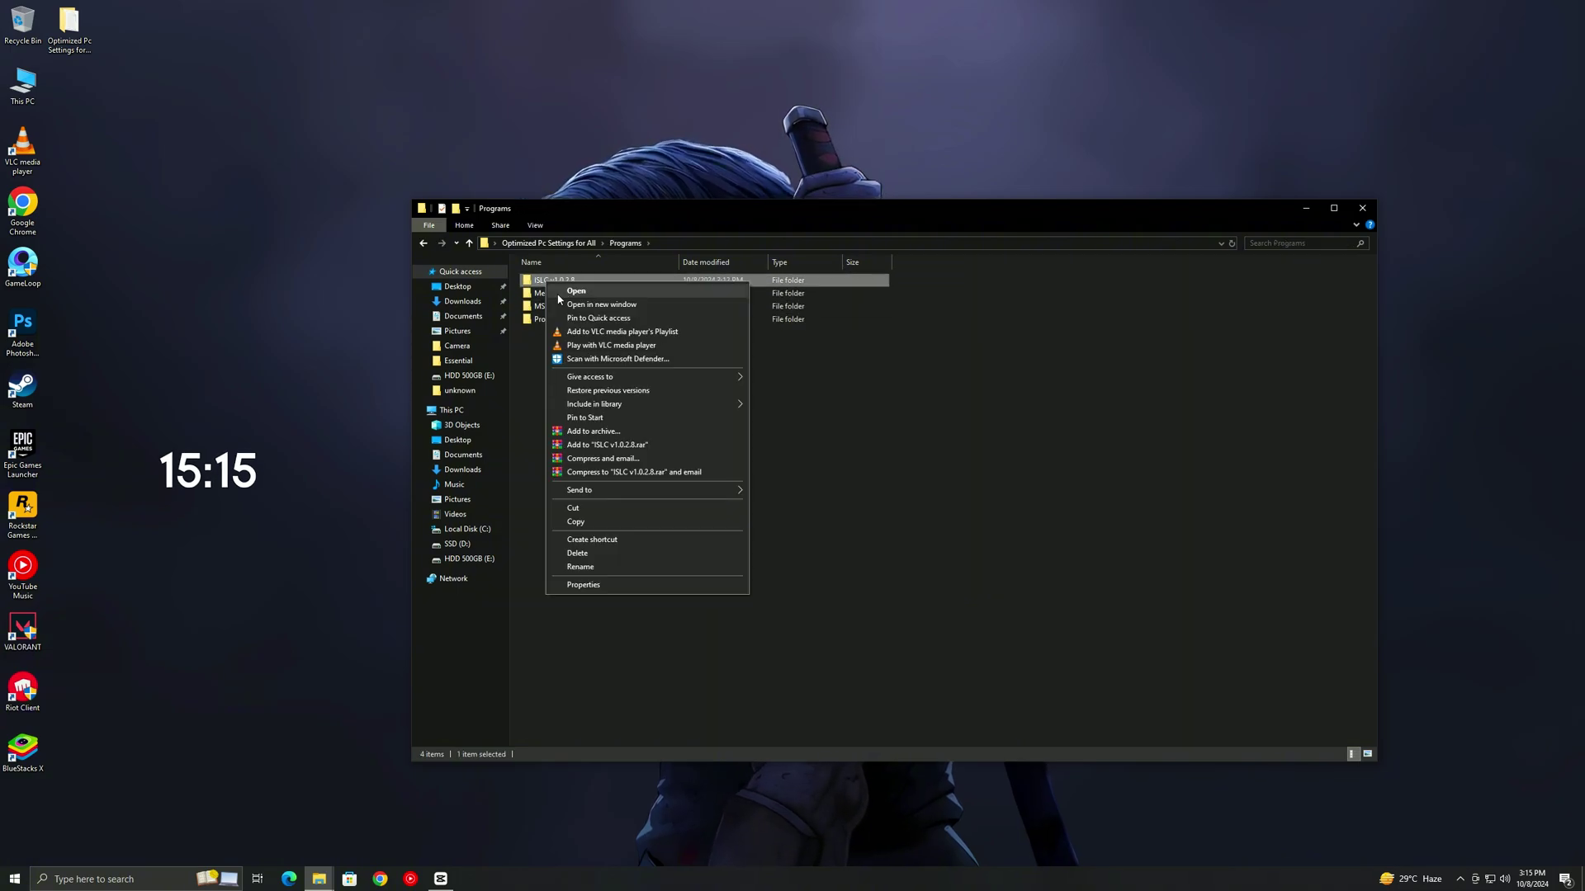
{"action": "left_click", "coordinate": [562, 291]}
{"action": "left_click", "coordinate": [558, 283]}
{"action": "right_click", "coordinate": [558, 283]}
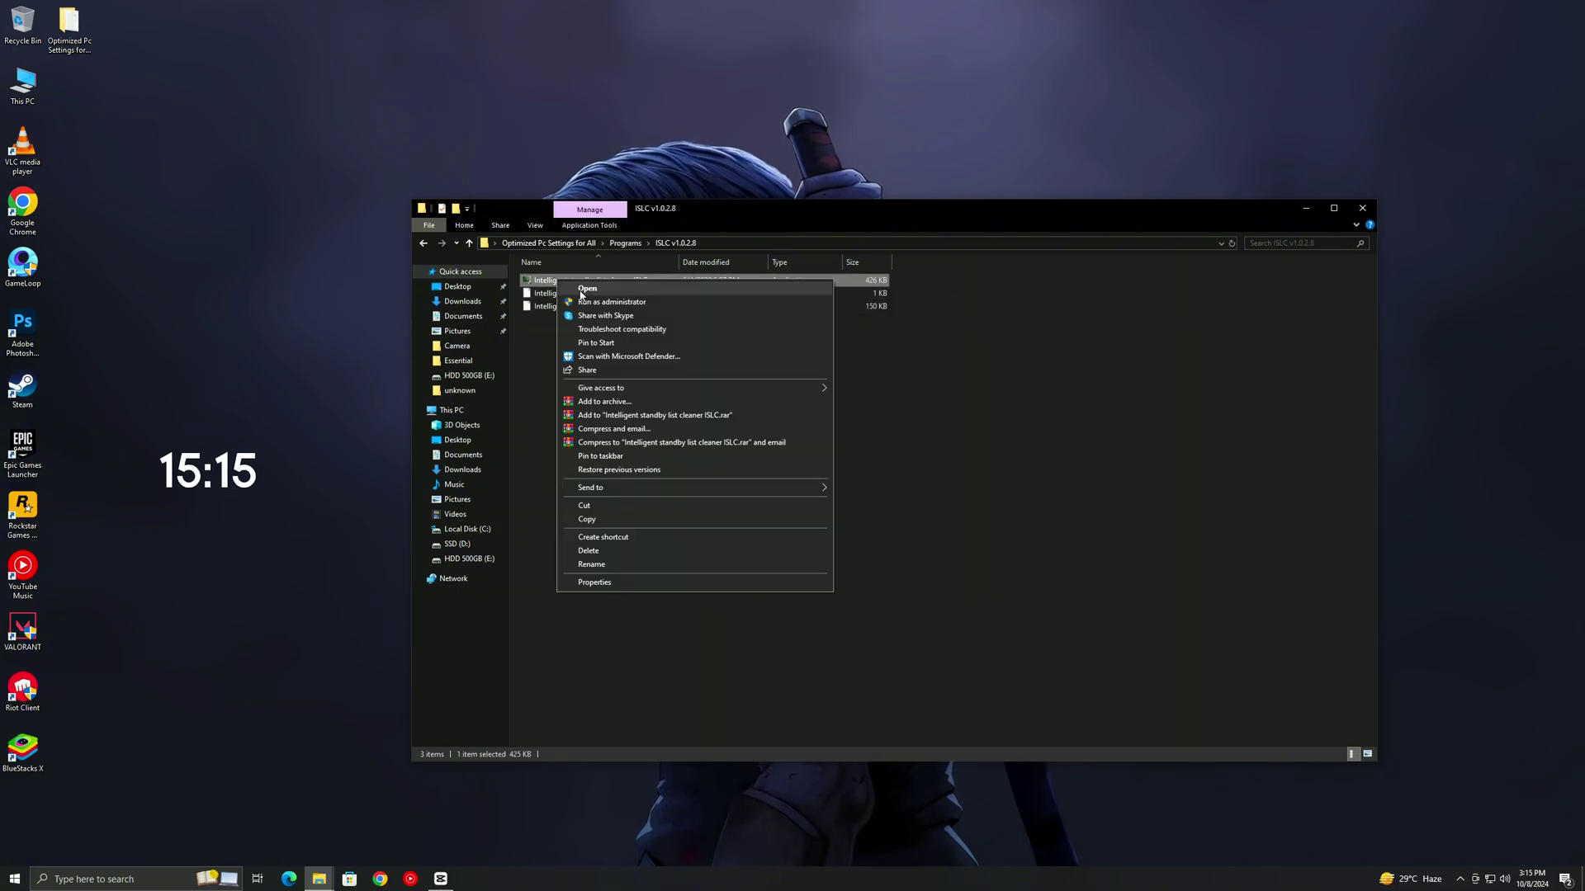
{"action": "left_click", "coordinate": [590, 302]}
{"action": "left_click_drag", "start_coordinate": [400, 69], "coordinate": [910, 354]}
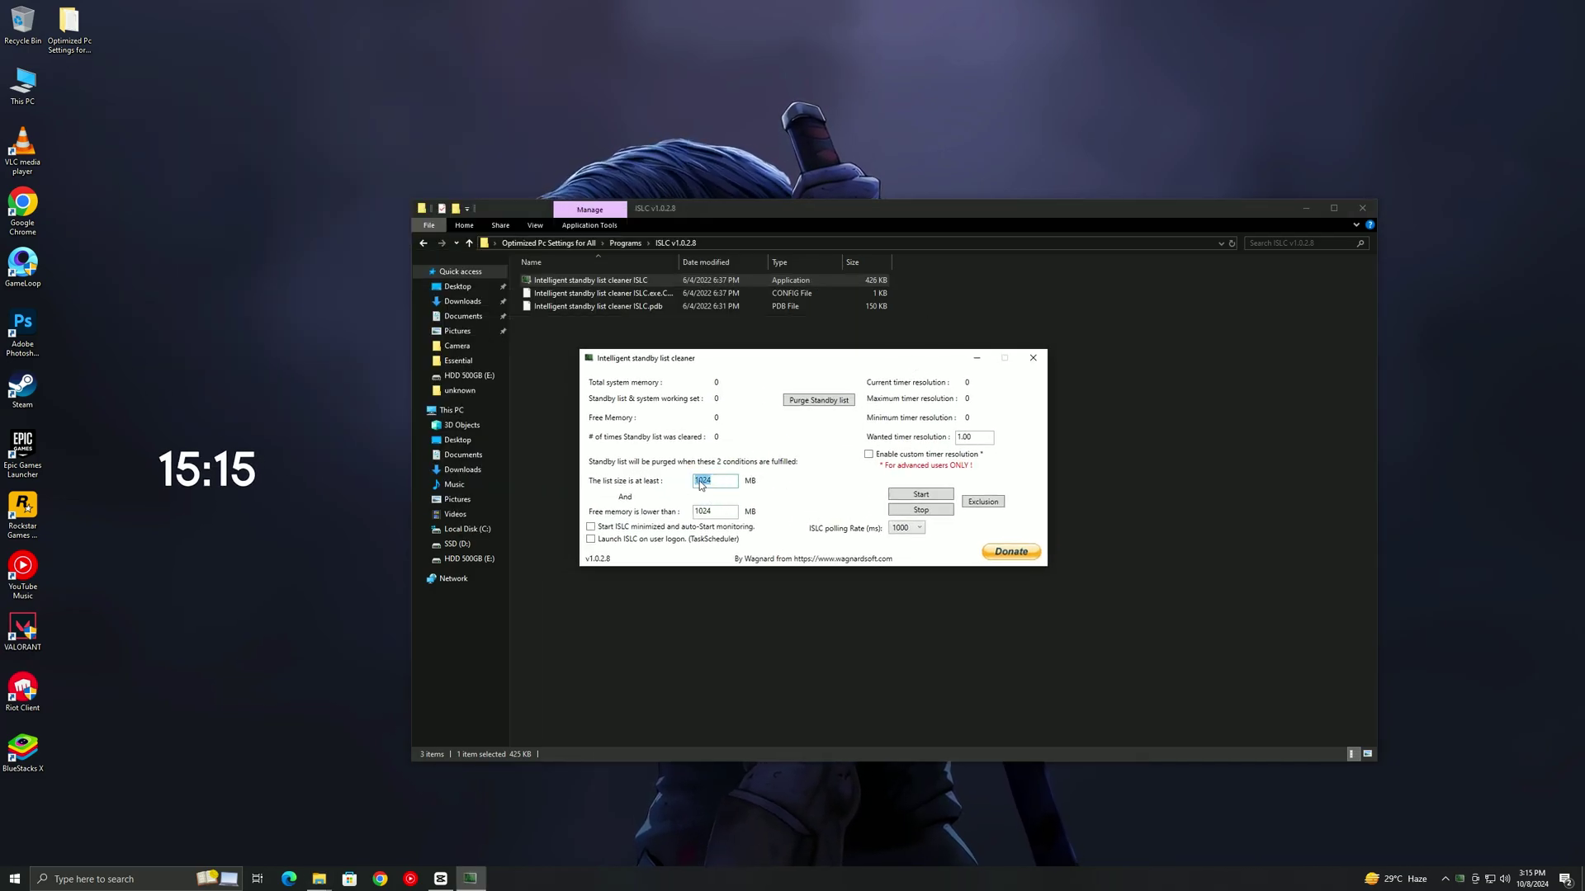
Step: Search for Calculator and switch to it
{"action": "left_click", "coordinate": [3, 878]}
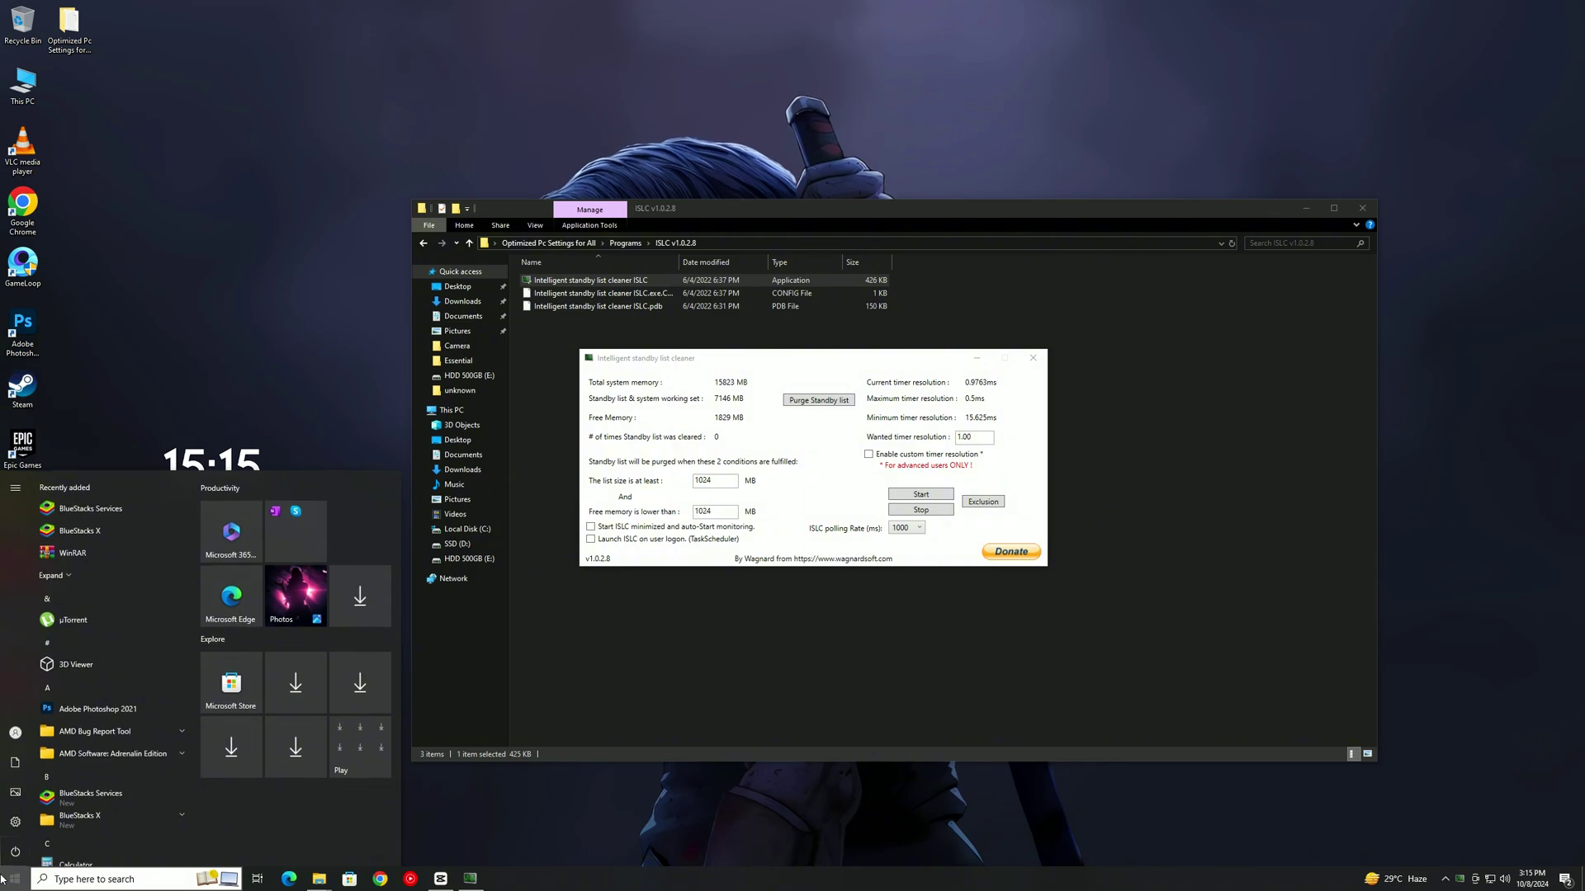
{"action": "type", "text": "cal"}
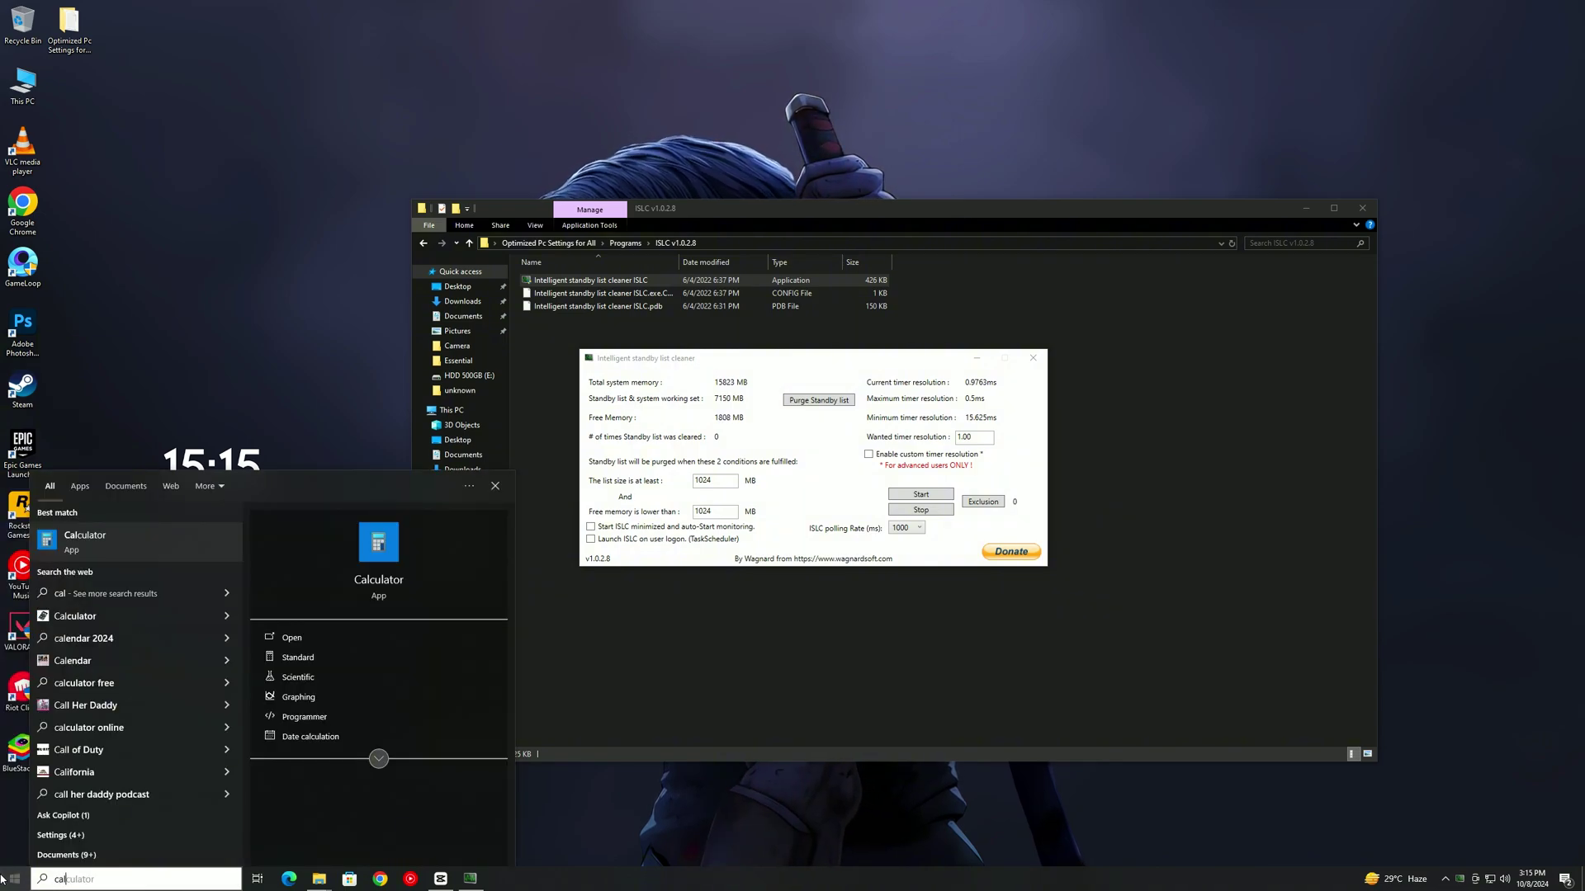
{"action": "left_click", "coordinate": [147, 543]}
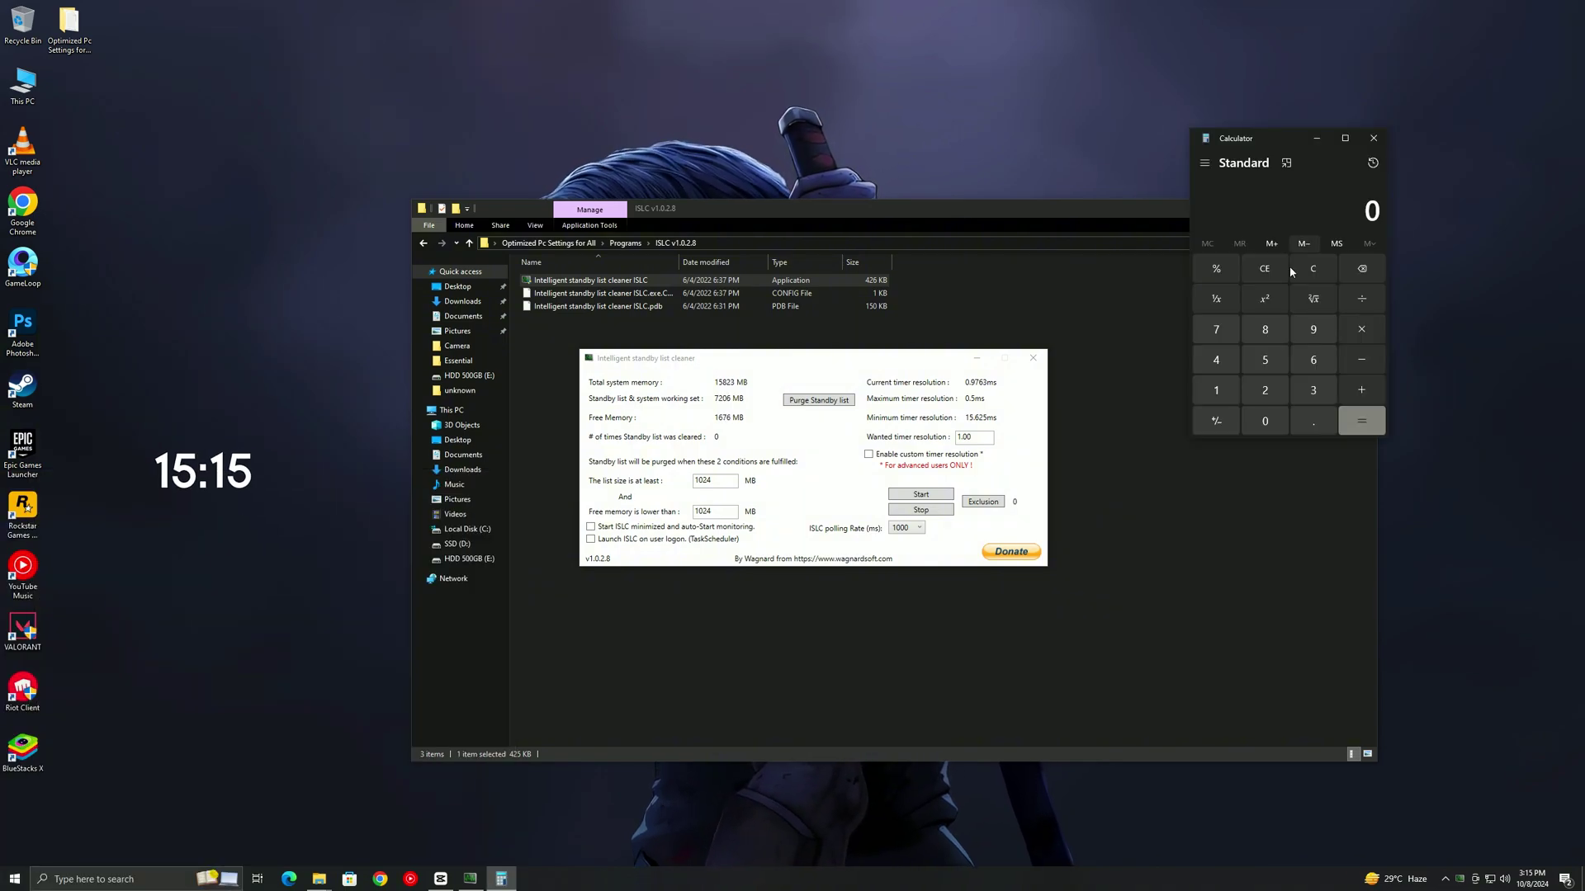
Step: Multiply 1024 by 8 in the calculator and copy the result
{"action": "left_click", "coordinate": [1224, 393]}
{"action": "left_click", "coordinate": [1265, 421]}
{"action": "left_click", "coordinate": [1264, 390]}
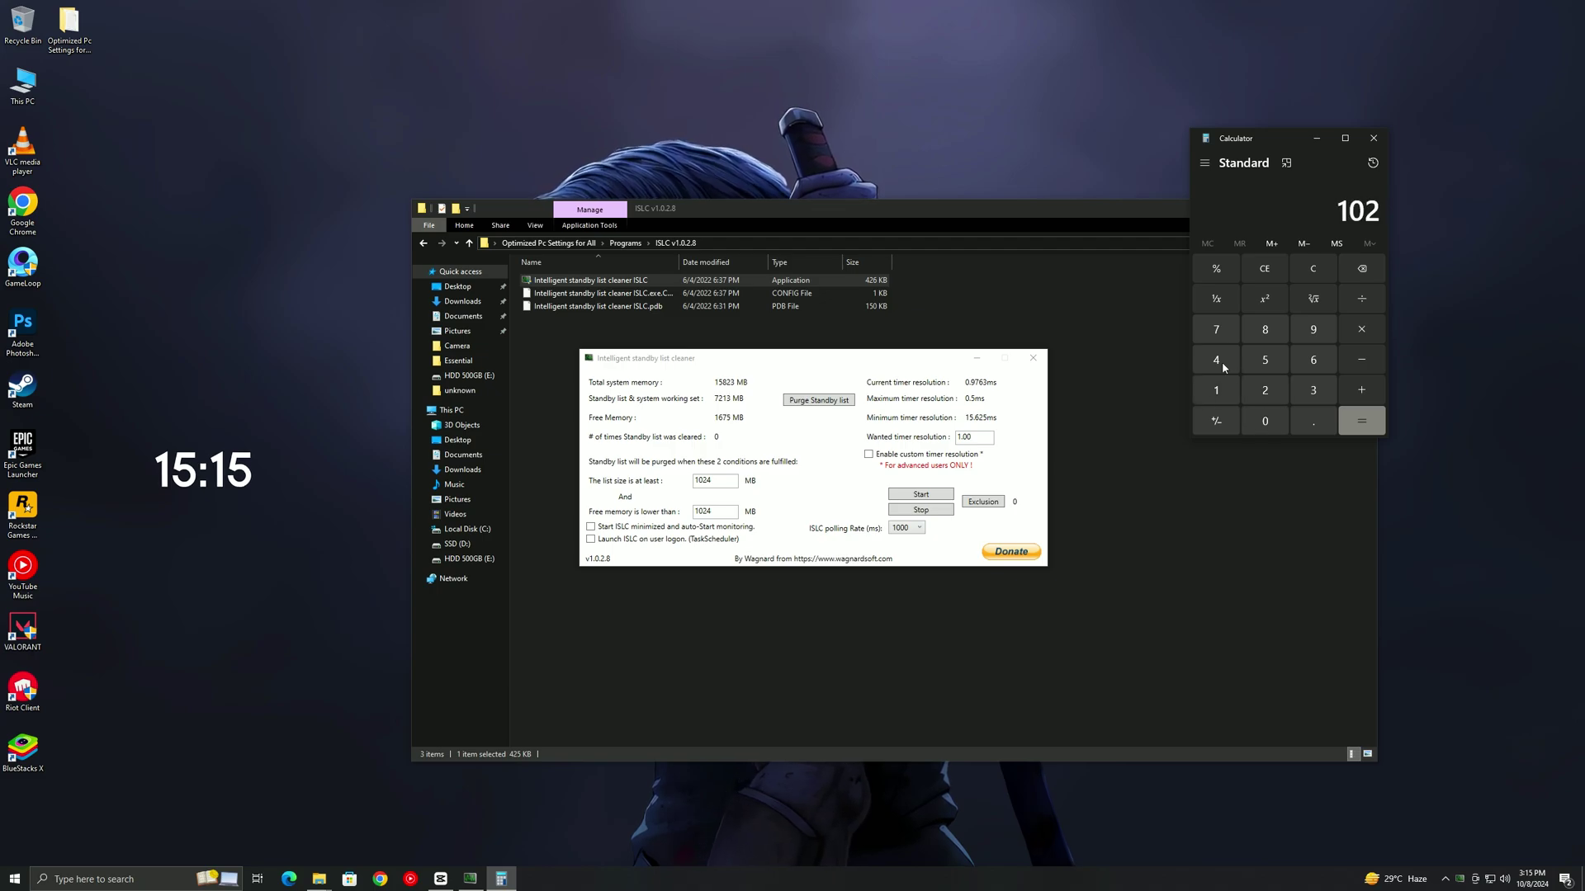
{"action": "left_click", "coordinate": [1364, 330]}
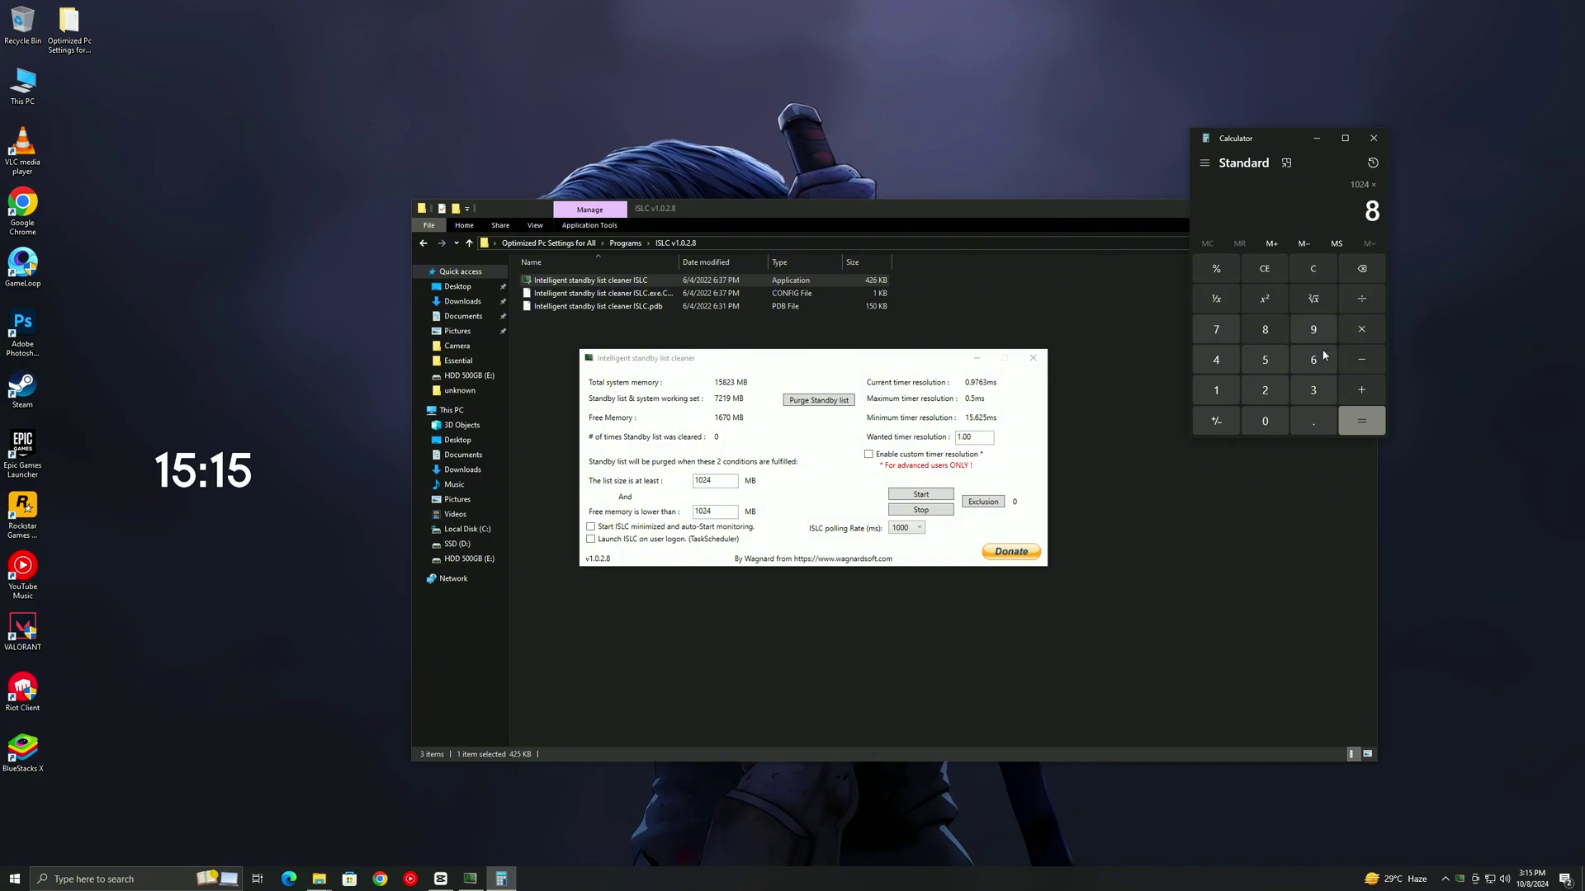
{"action": "right_click", "coordinate": [1351, 213]}
{"action": "left_click", "coordinate": [1379, 231]}
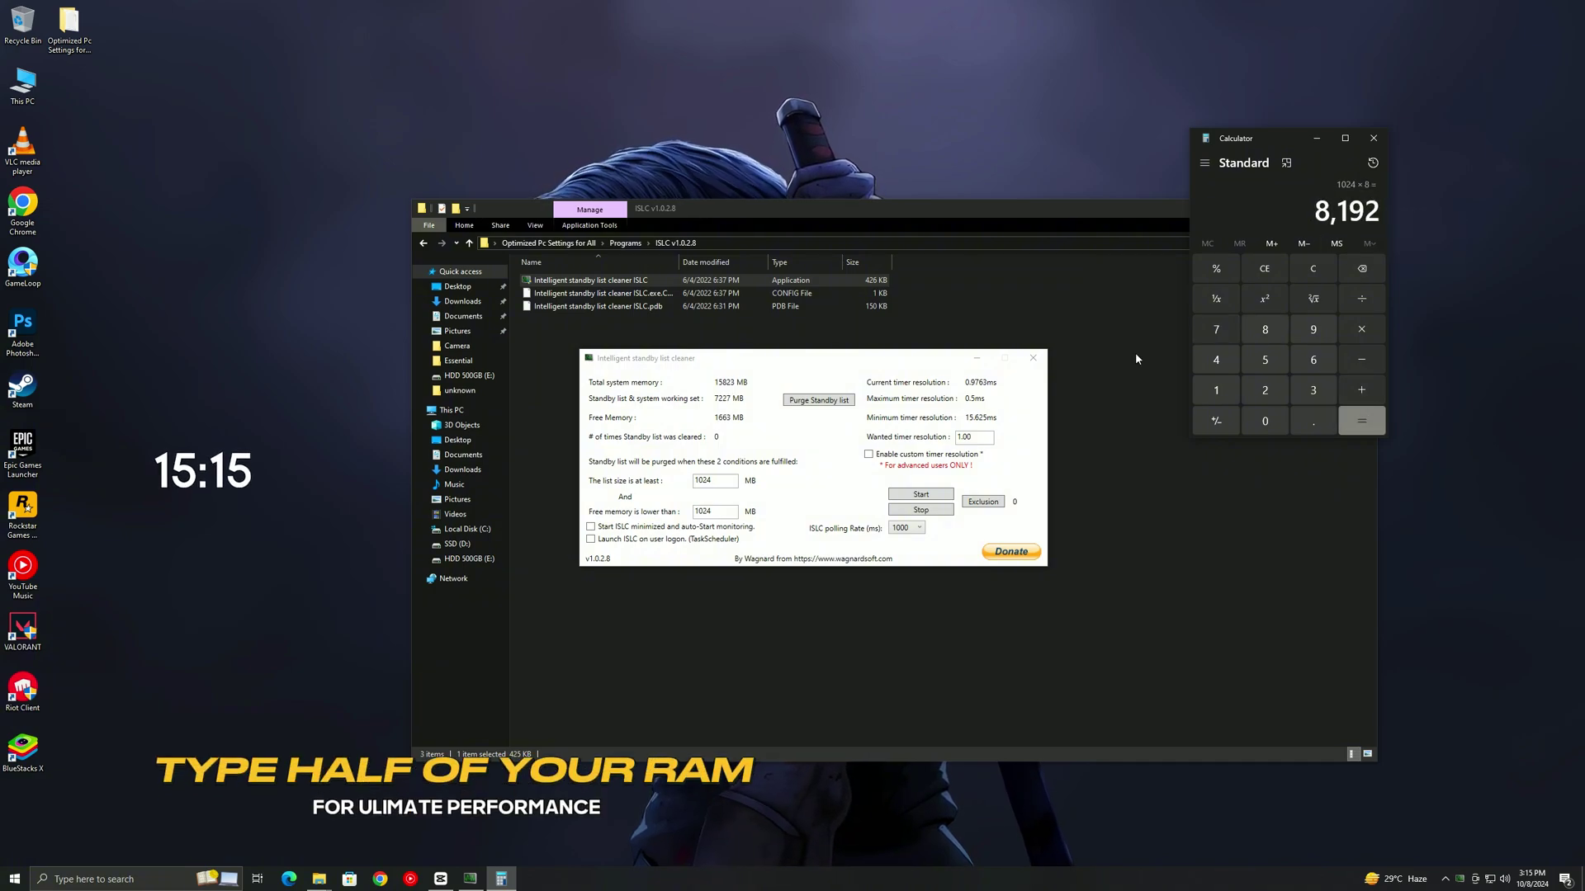
Step: Set ISLC's free memory threshold to 8192 MB and start monitoring, closing the ISLC and calculator windows when done
{"action": "left_click_drag", "start_coordinate": [730, 513], "coordinate": [658, 521]}
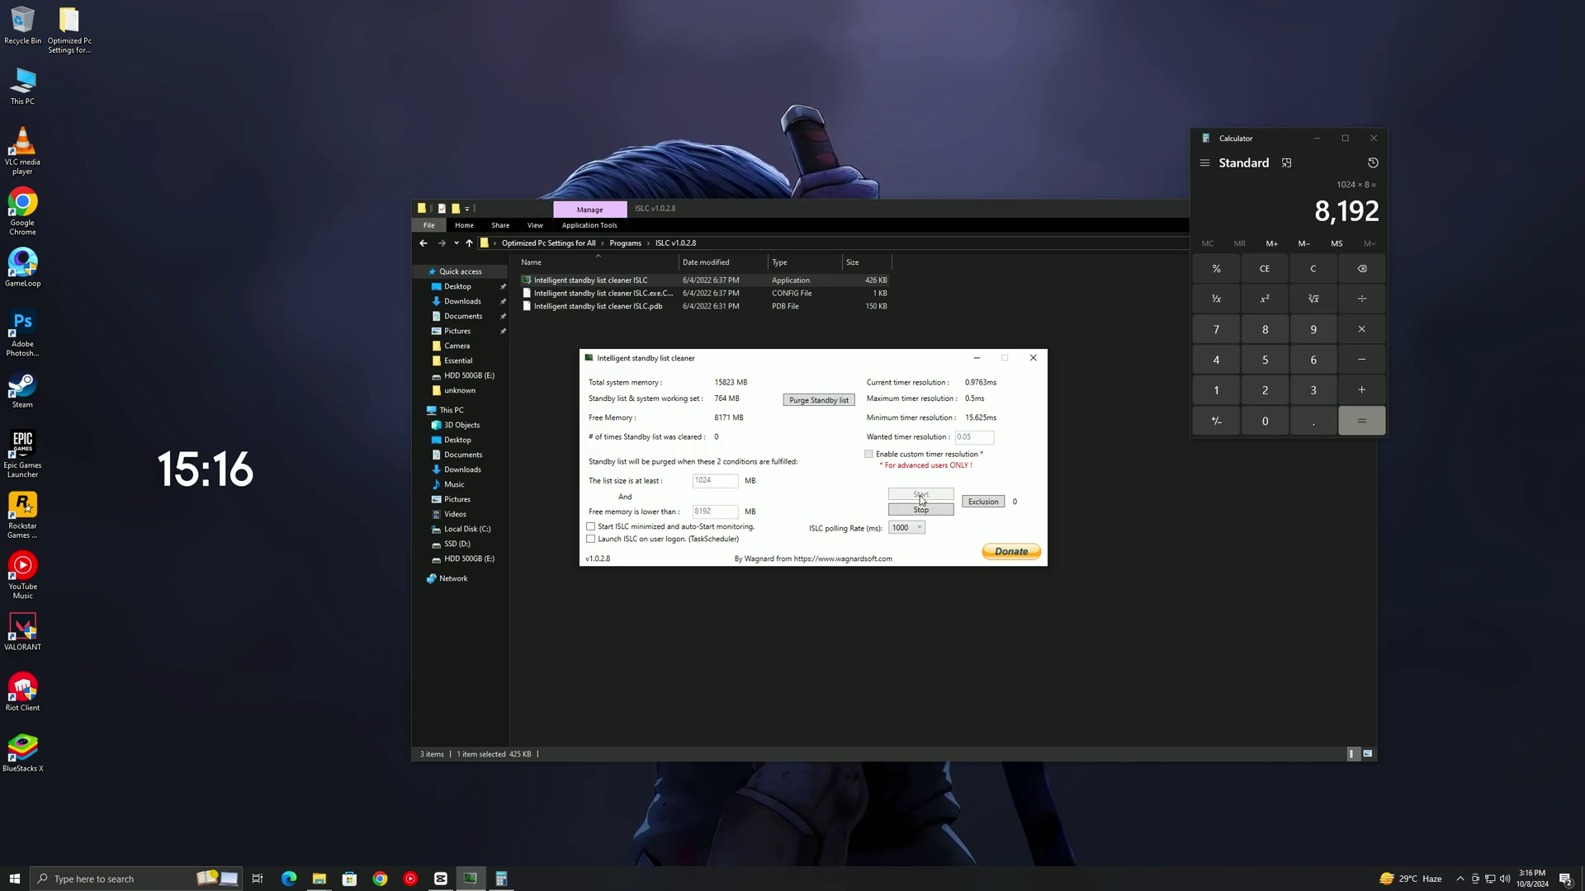
{"action": "left_click", "coordinate": [1033, 358]}
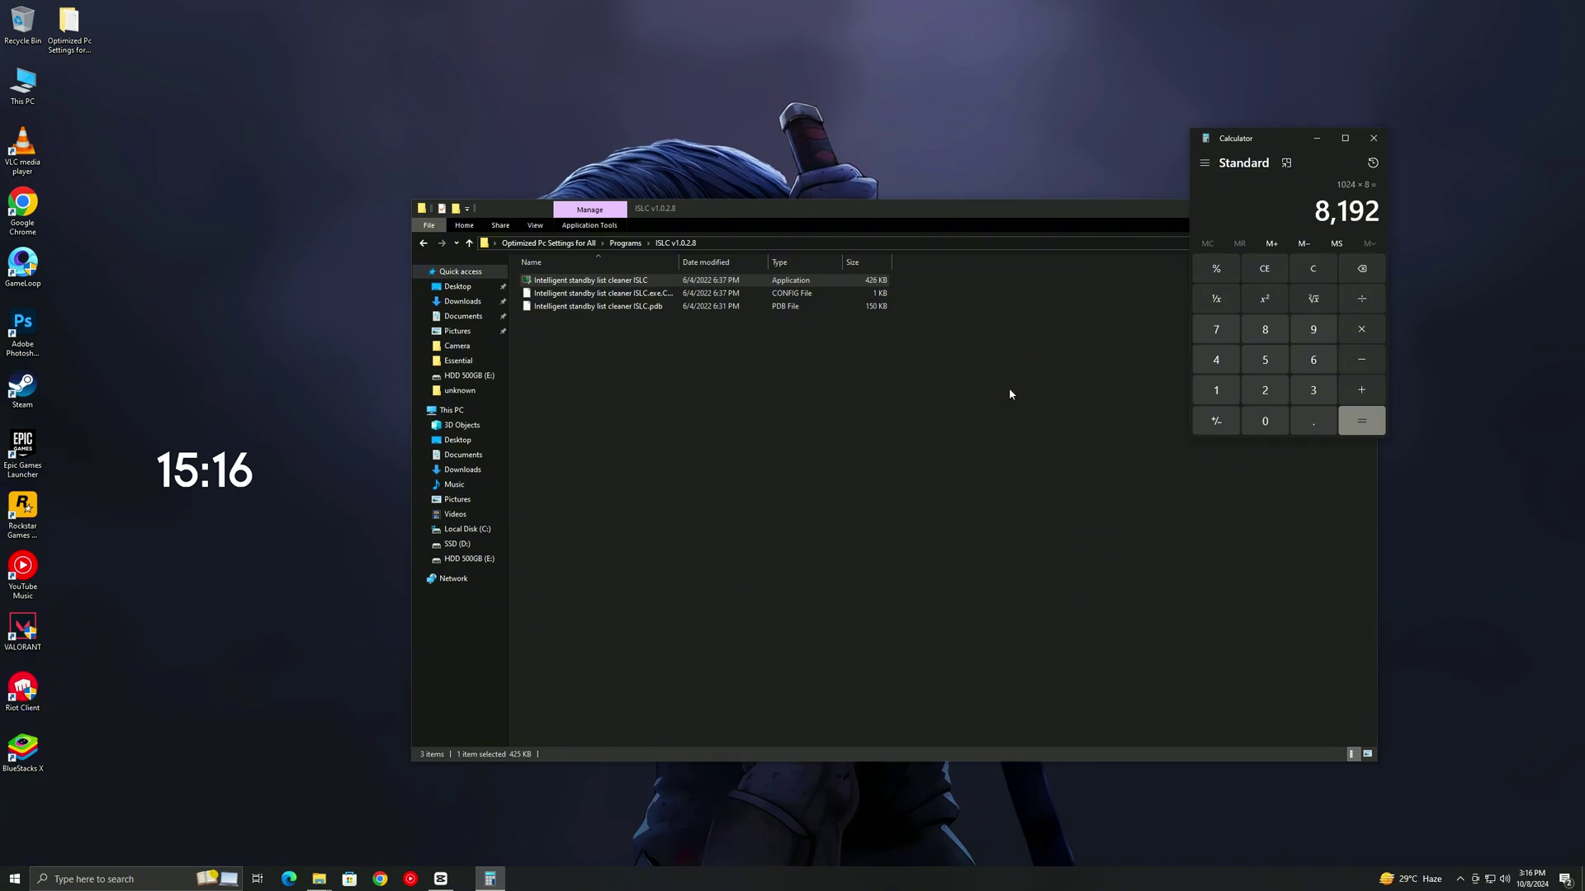
{"action": "left_click", "coordinate": [1373, 138]}
Step: Run memreduct-3.4-setup as administrator from the Mem Reduct folder in Programs and allow it to make changes
{"action": "left_click", "coordinate": [422, 243]}
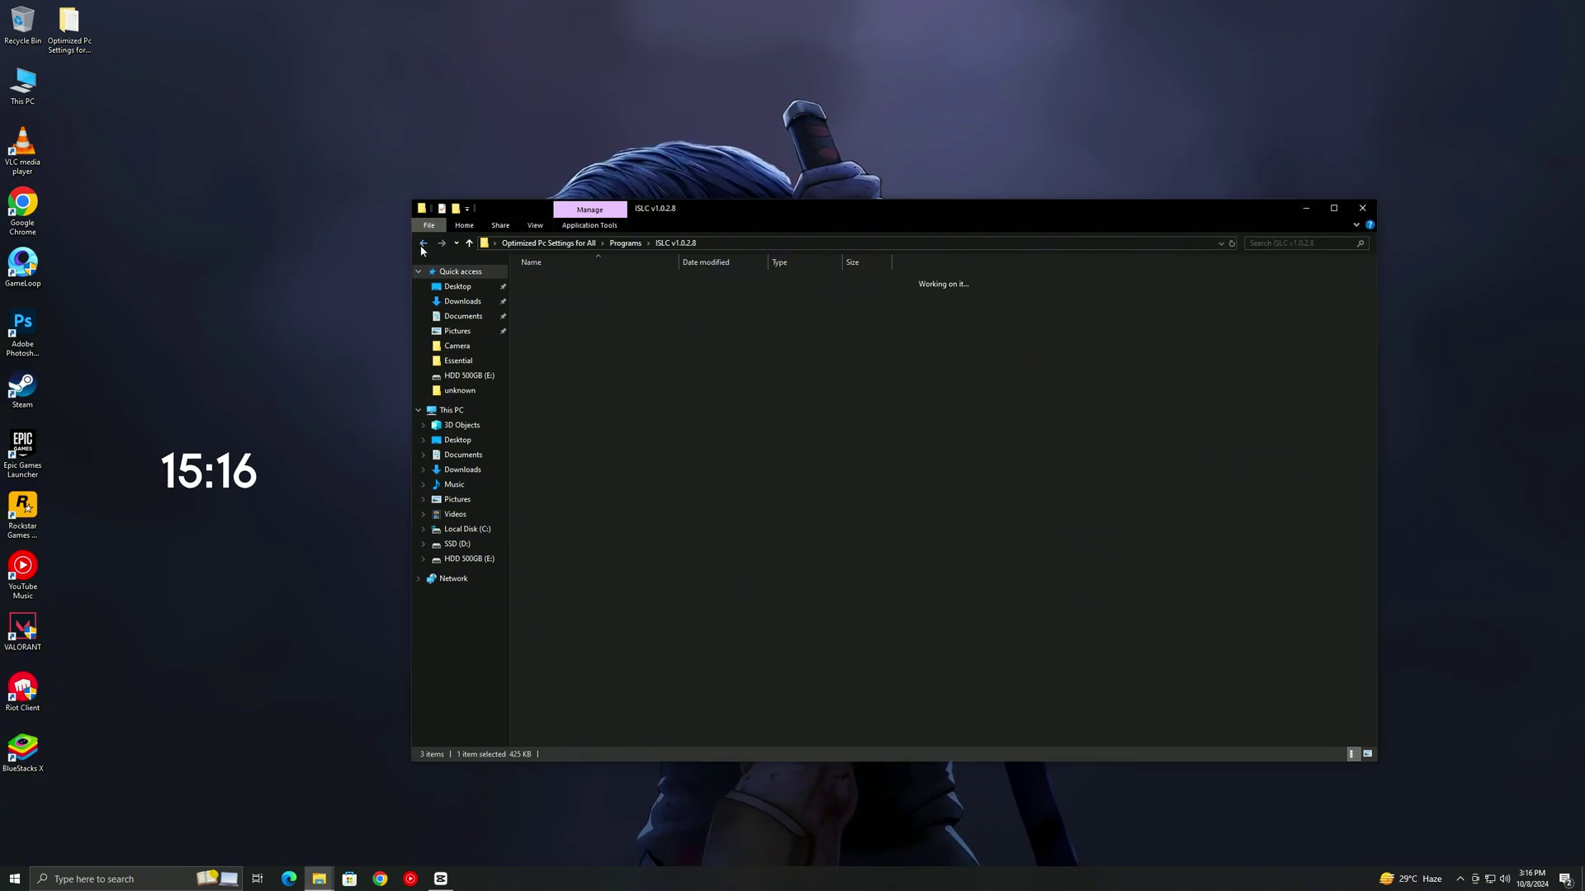
{"action": "double_click", "coordinate": [540, 288]}
{"action": "right_click", "coordinate": [558, 283]}
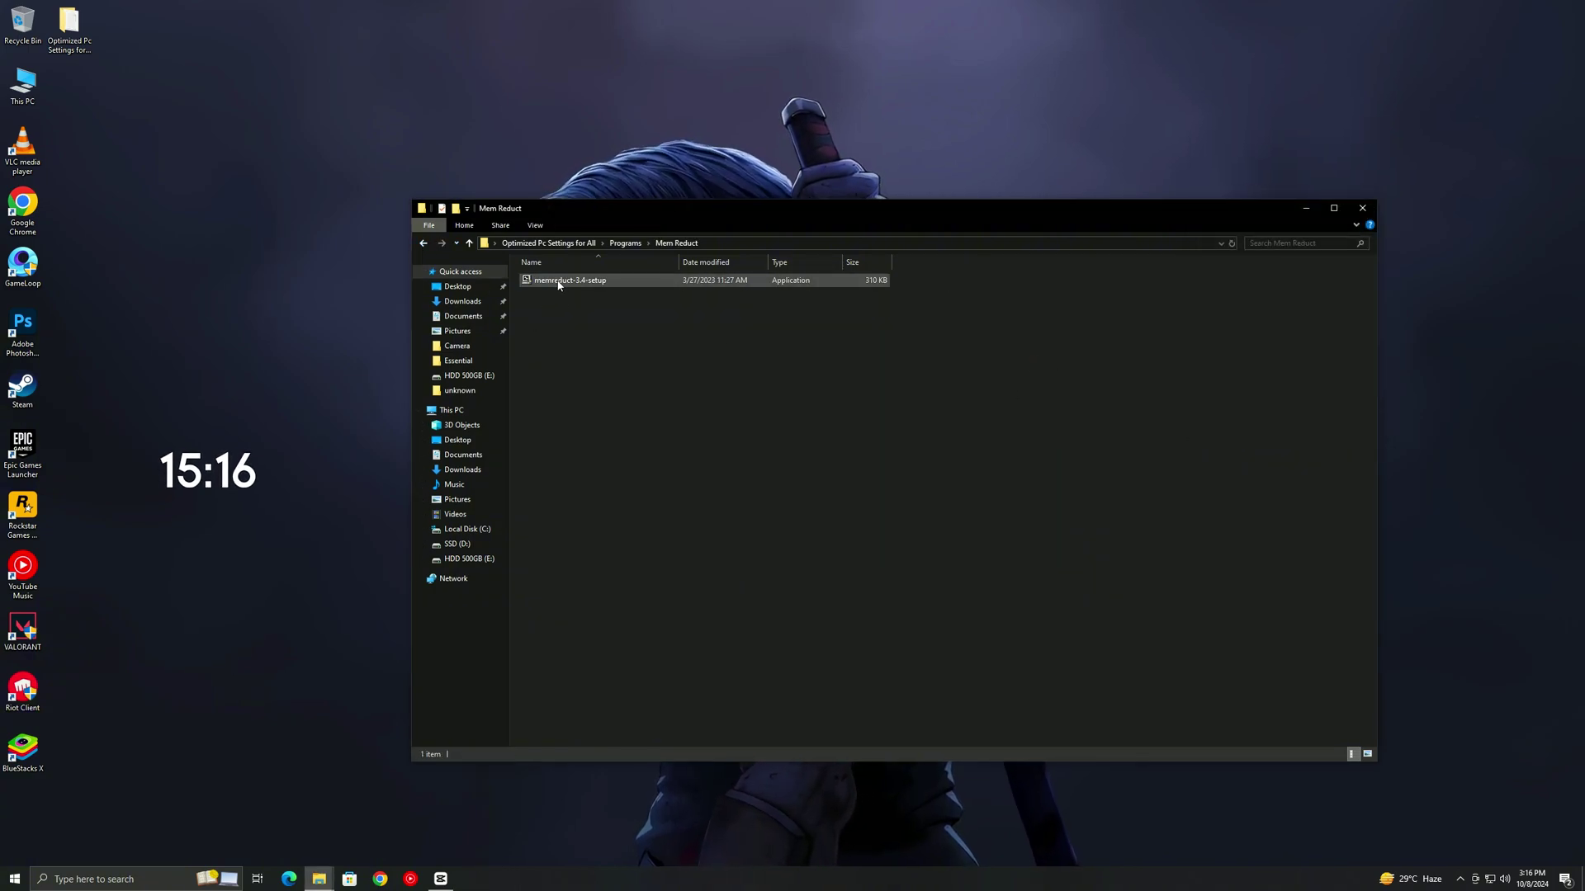
{"action": "left_click", "coordinate": [582, 306]}
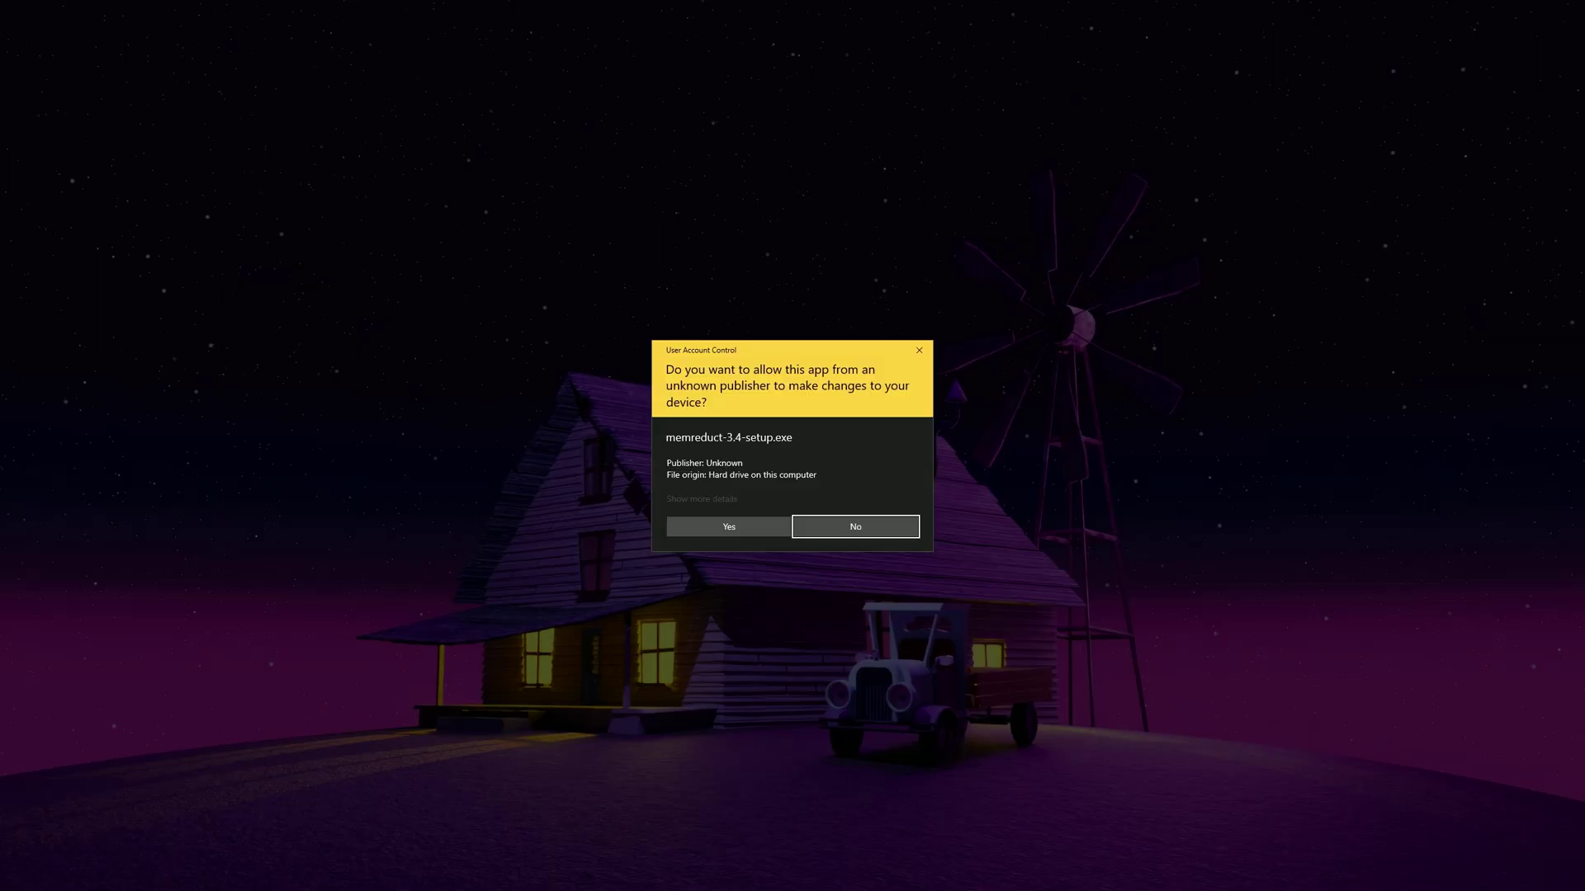
{"action": "left_click", "coordinate": [756, 522]}
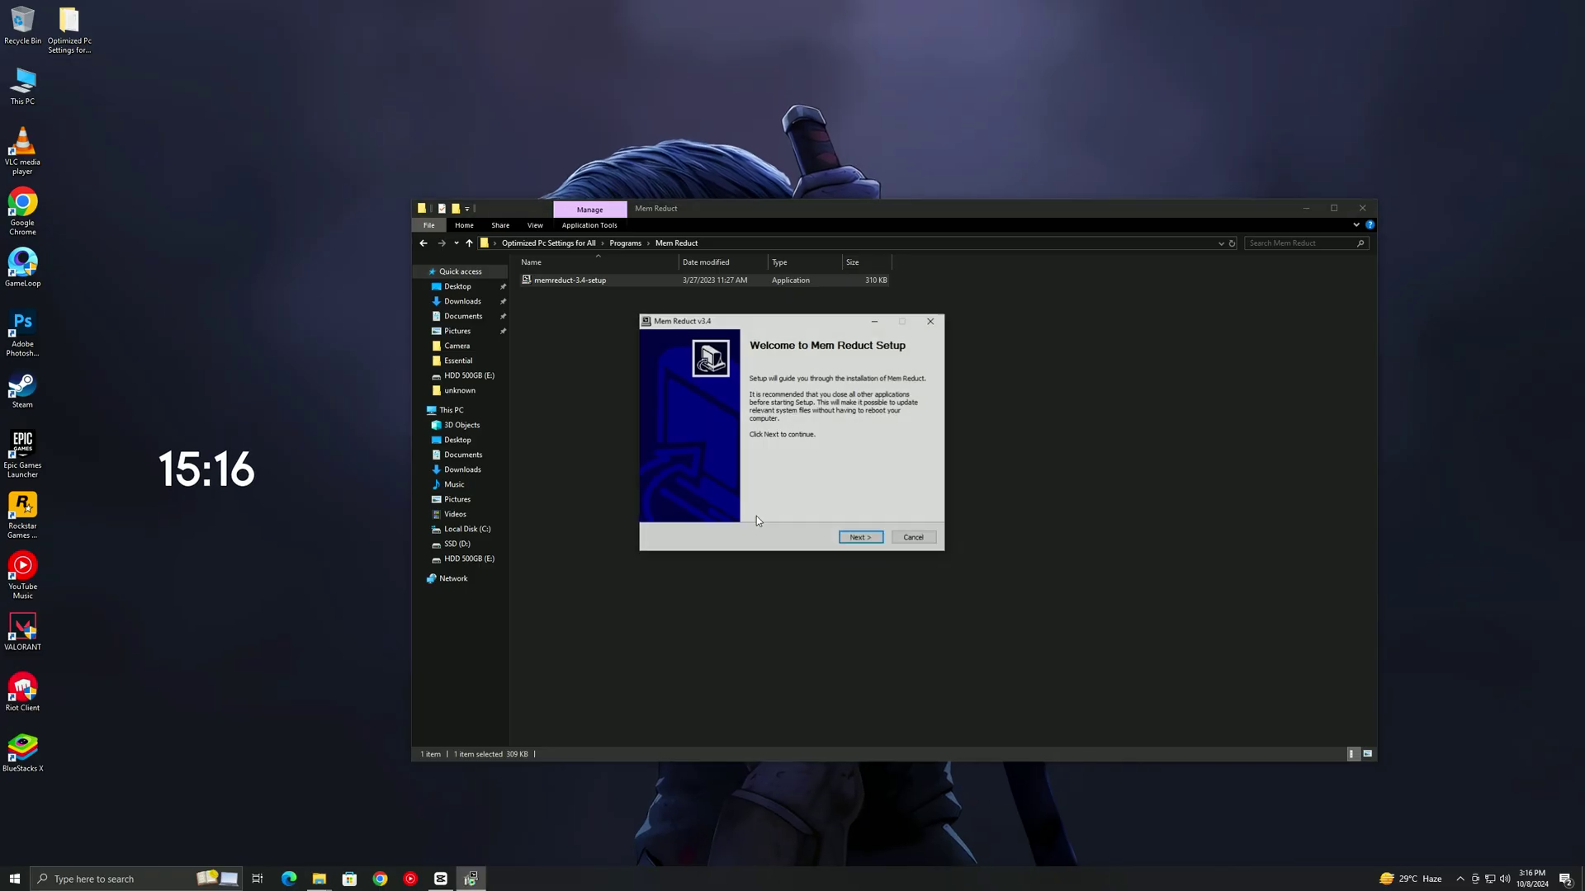
Step: Install Mem Reduct with the license accepted and default components, decline the language pack update and finish the setup
{"action": "left_click", "coordinate": [863, 541]}
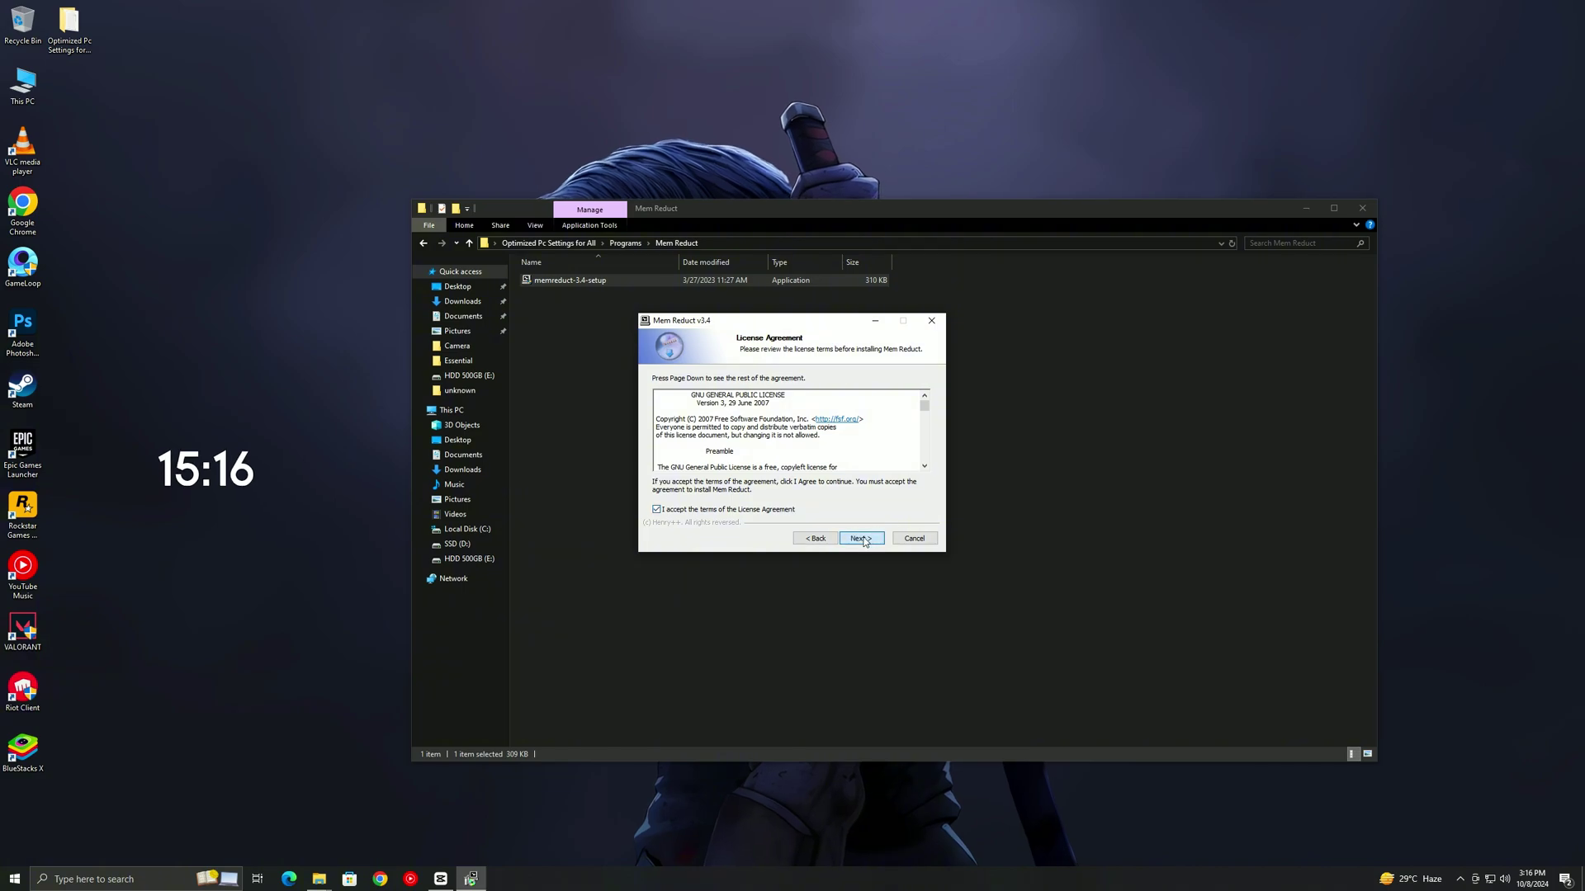
{"action": "left_click", "coordinate": [846, 538]}
{"action": "left_click", "coordinate": [860, 538]}
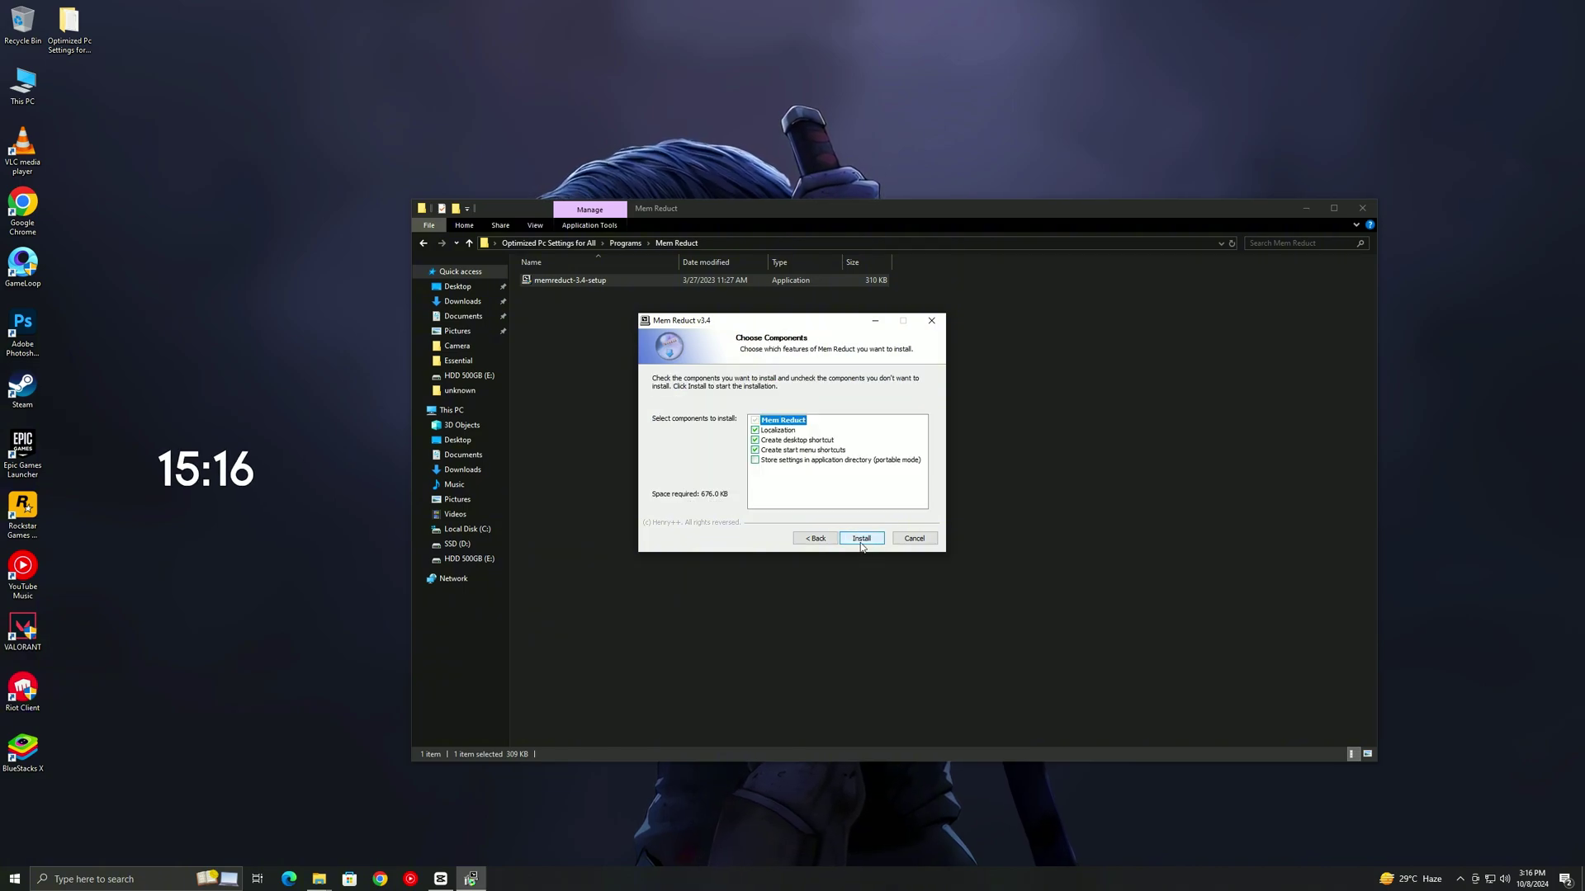
{"action": "left_click", "coordinate": [861, 539]}
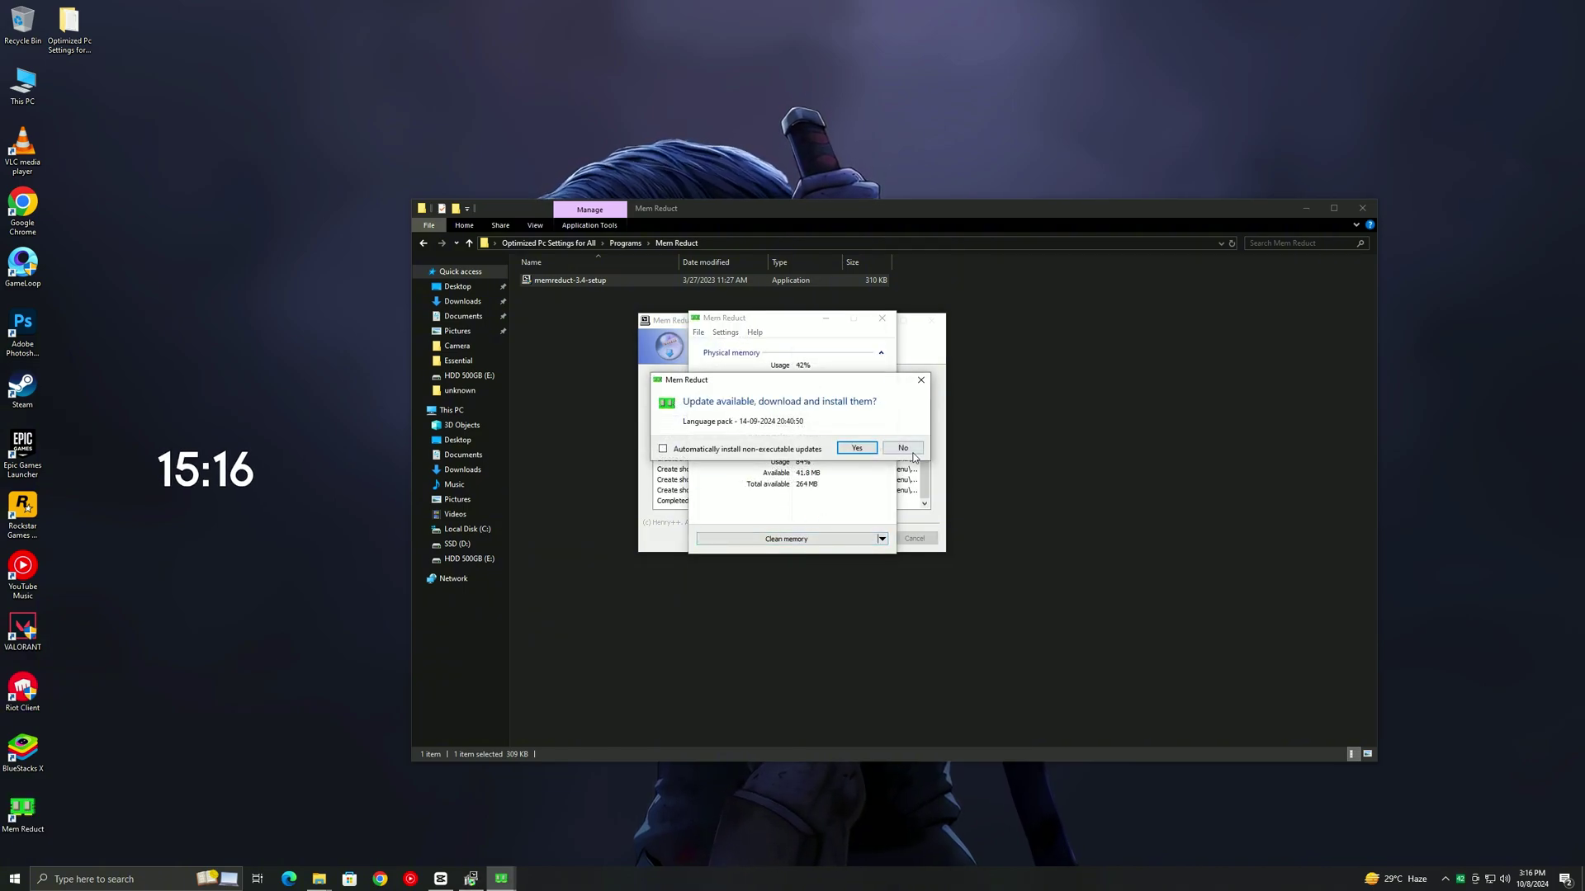
{"action": "left_click", "coordinate": [908, 450]}
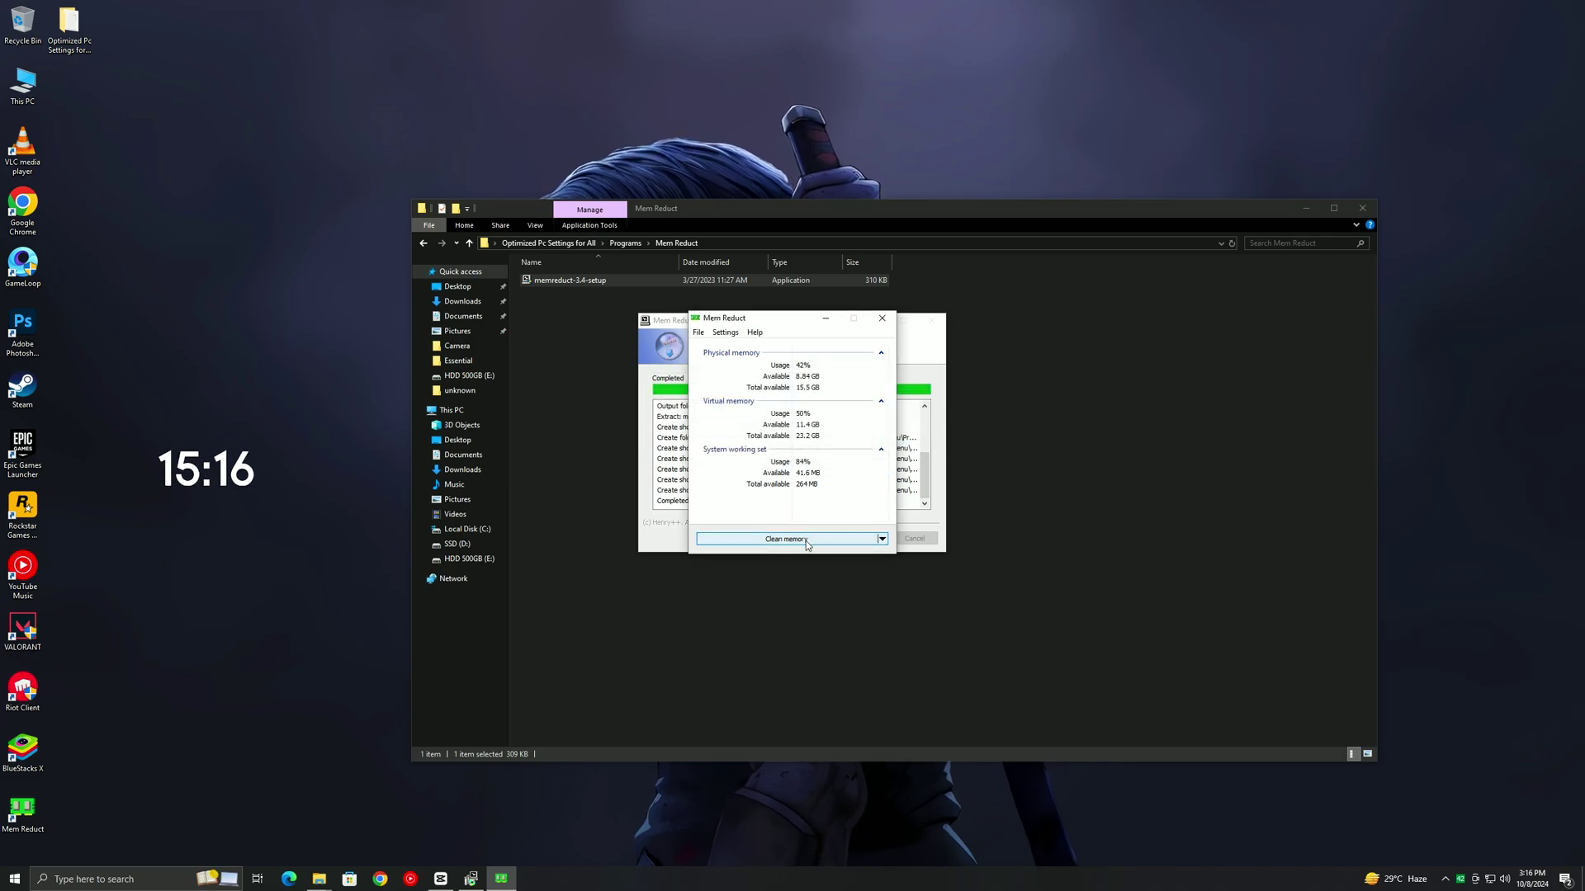
{"action": "left_click", "coordinate": [909, 331]}
{"action": "left_click", "coordinate": [859, 538]}
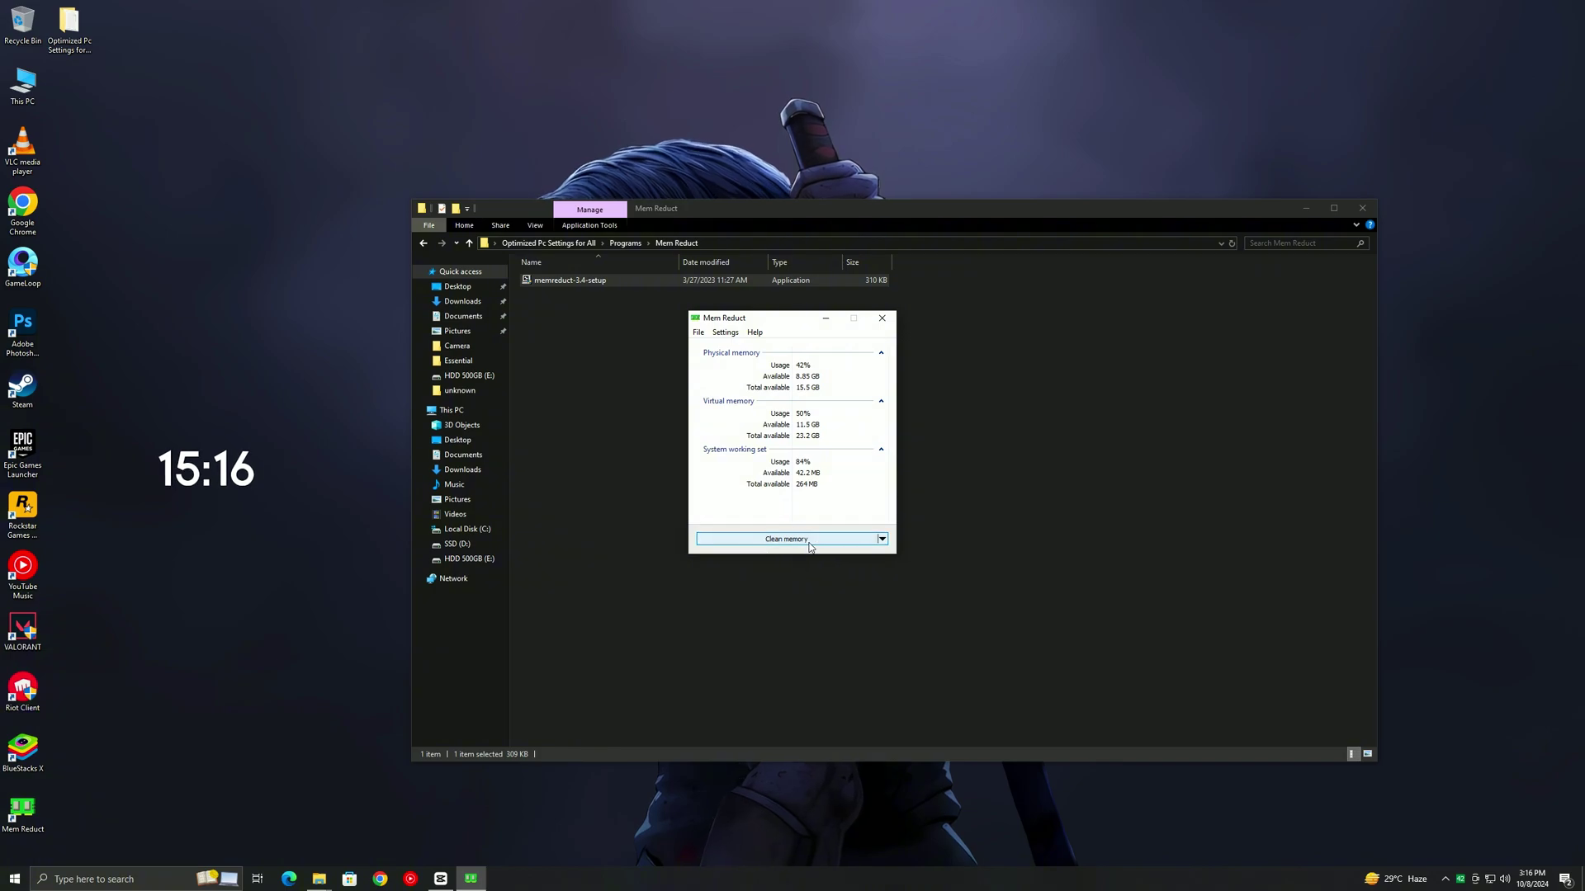
Step: Clean the memory with Mem Reduct, confirming the cleanup with Do not ask again enabled, and close its window
{"action": "left_click", "coordinate": [810, 547]}
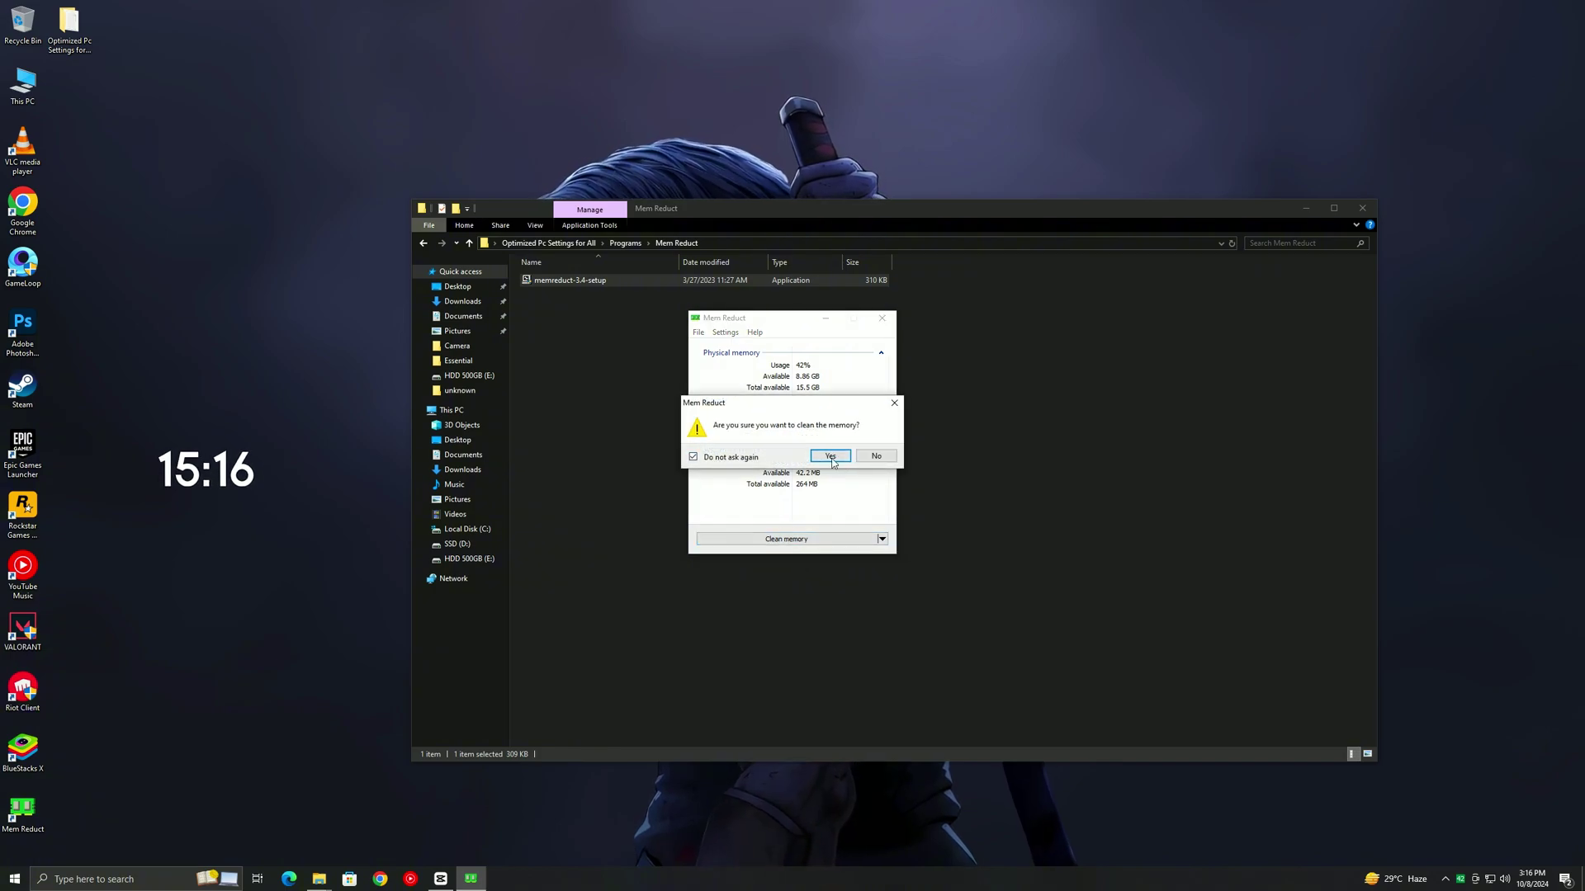
{"action": "left_click", "coordinate": [831, 459]}
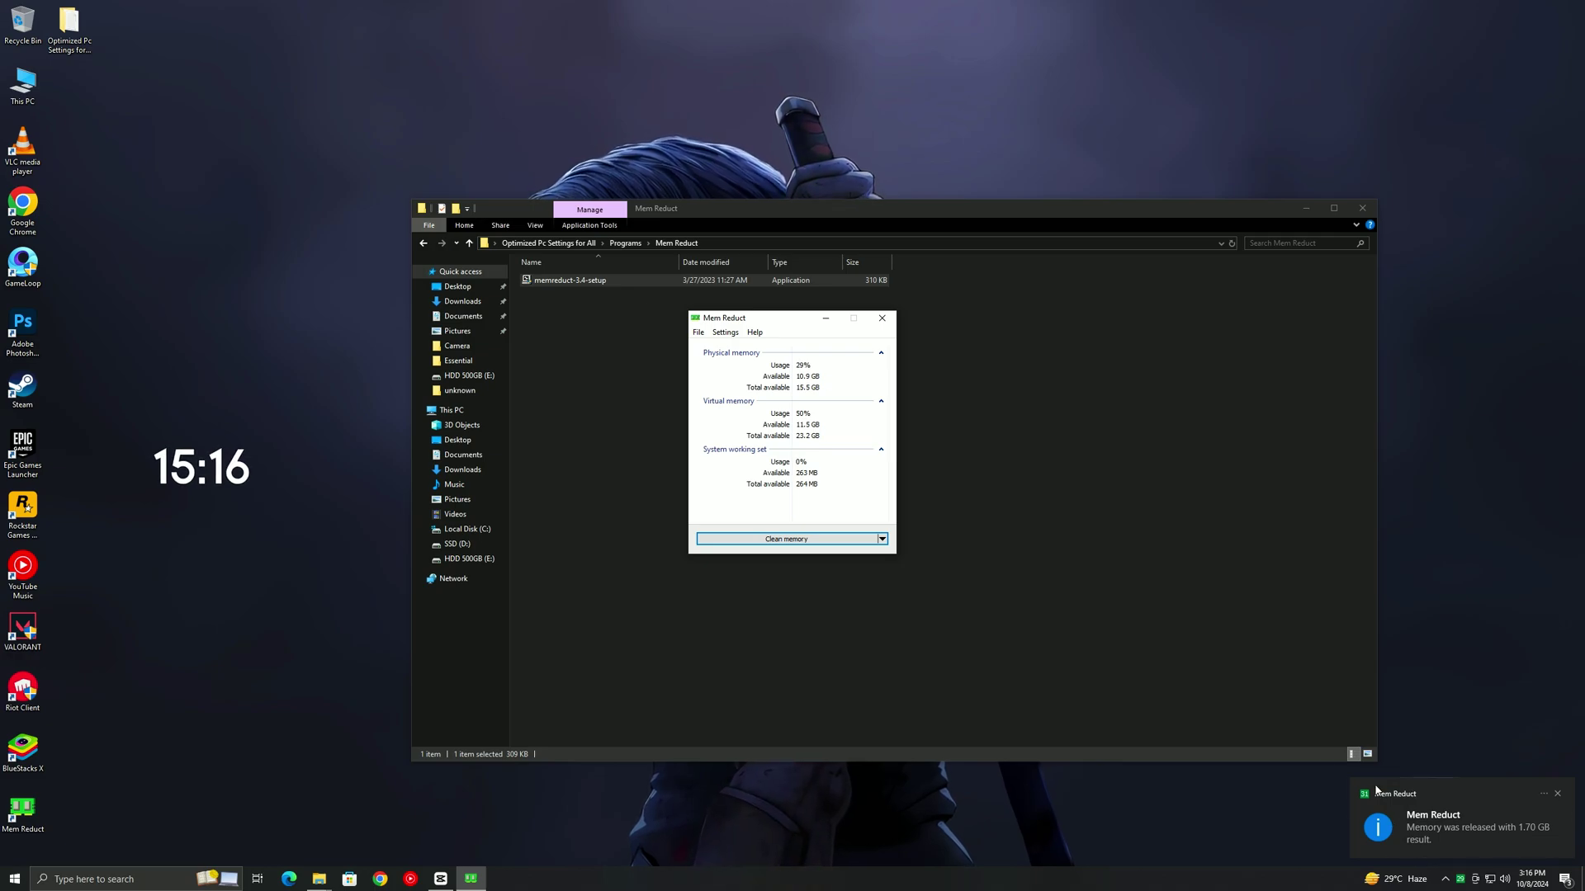
{"action": "left_click", "coordinate": [881, 317]}
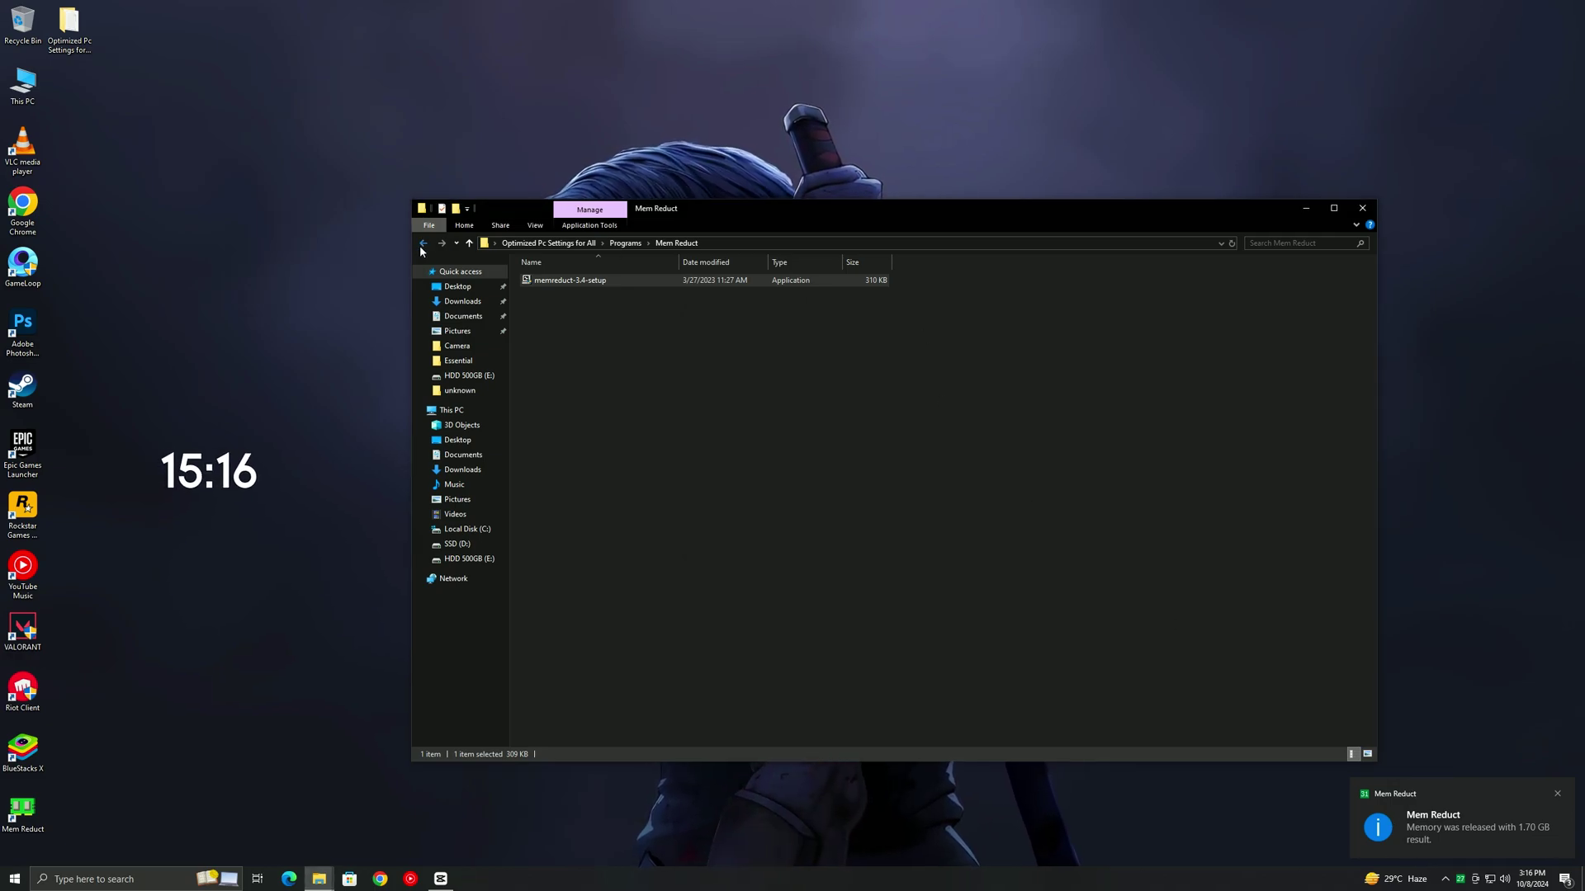
Step: Run MSI_util_v3 as administrator from the MSI Utility V3 folder in Programs and move its window over the file window
{"action": "left_click", "coordinate": [423, 245]}
{"action": "right_click", "coordinate": [555, 310]}
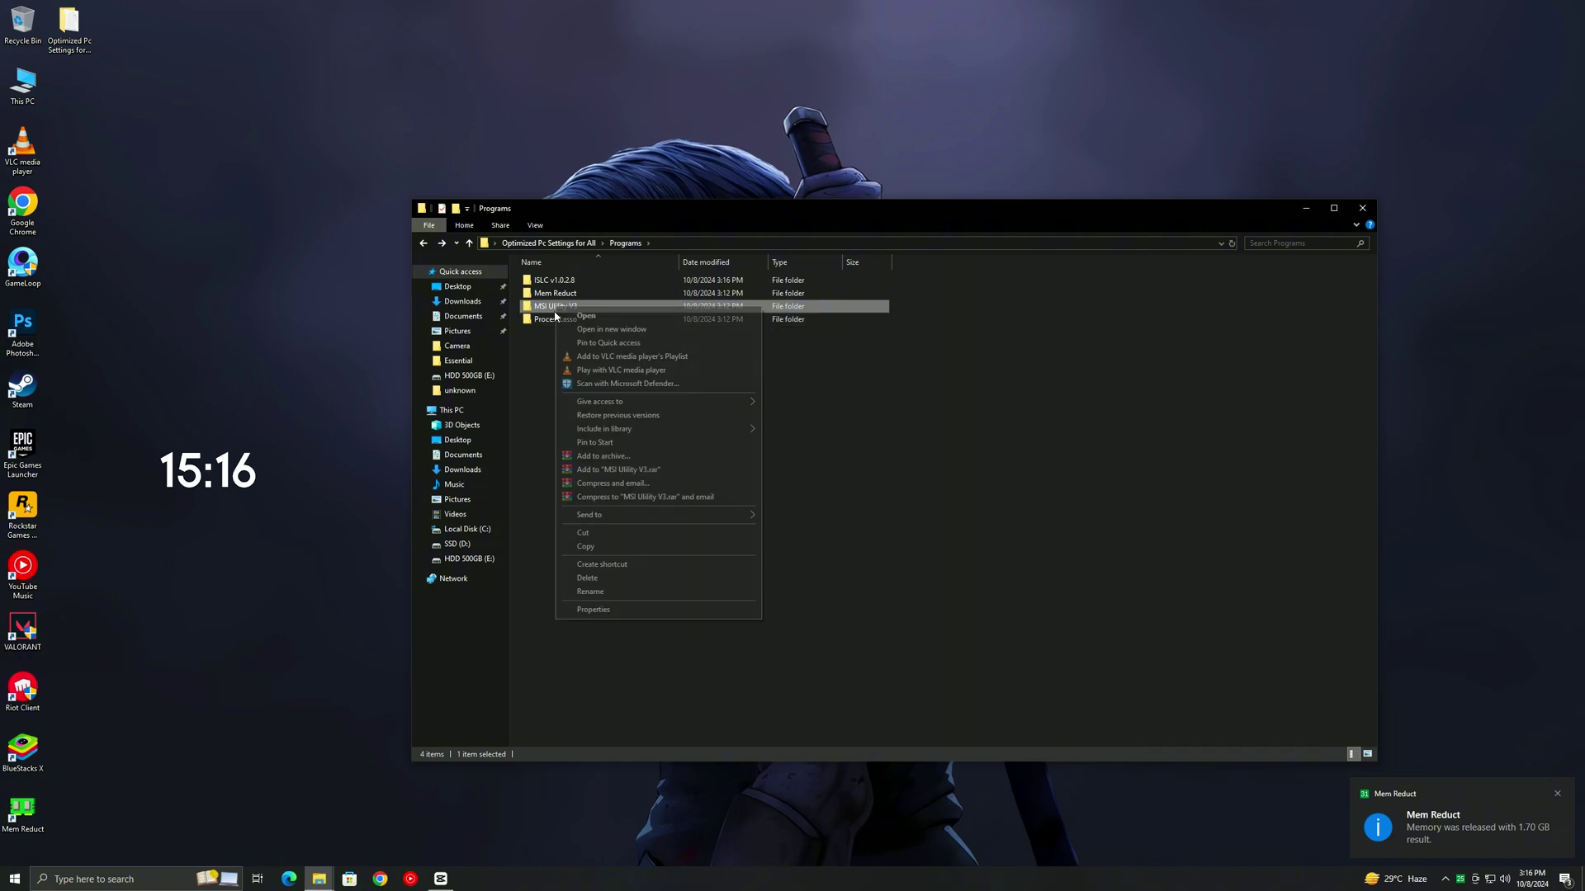
{"action": "left_click", "coordinate": [570, 315]}
{"action": "left_click", "coordinate": [545, 281]}
{"action": "right_click", "coordinate": [541, 281]}
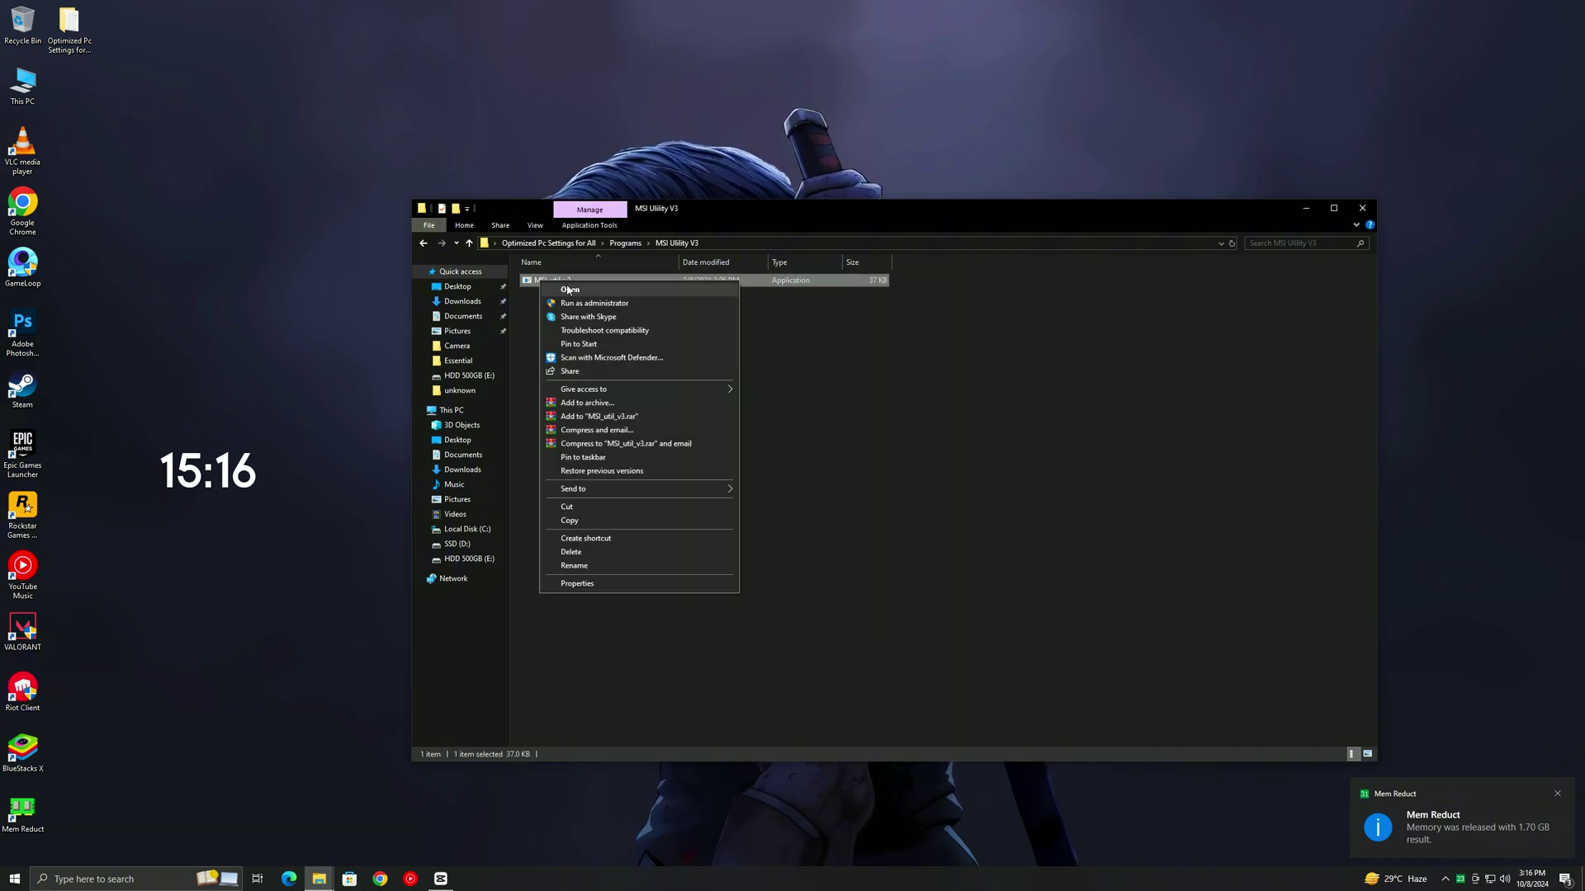
{"action": "left_click", "coordinate": [570, 304]}
{"action": "left_click", "coordinate": [718, 529]}
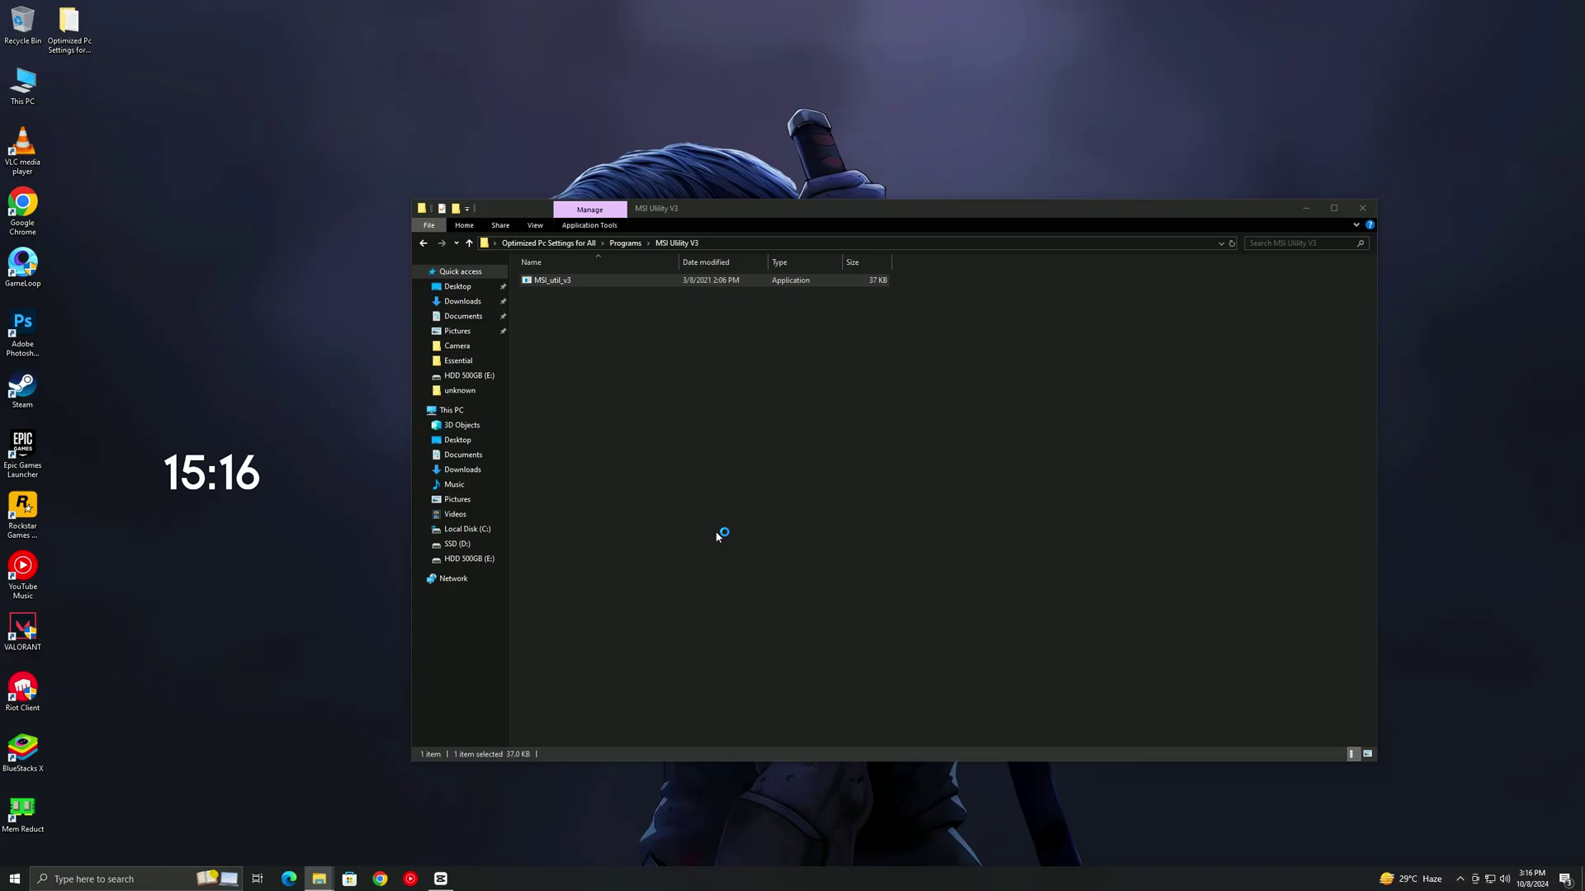
{"action": "left_click_drag", "start_coordinate": [394, 107], "coordinate": [551, 231]}
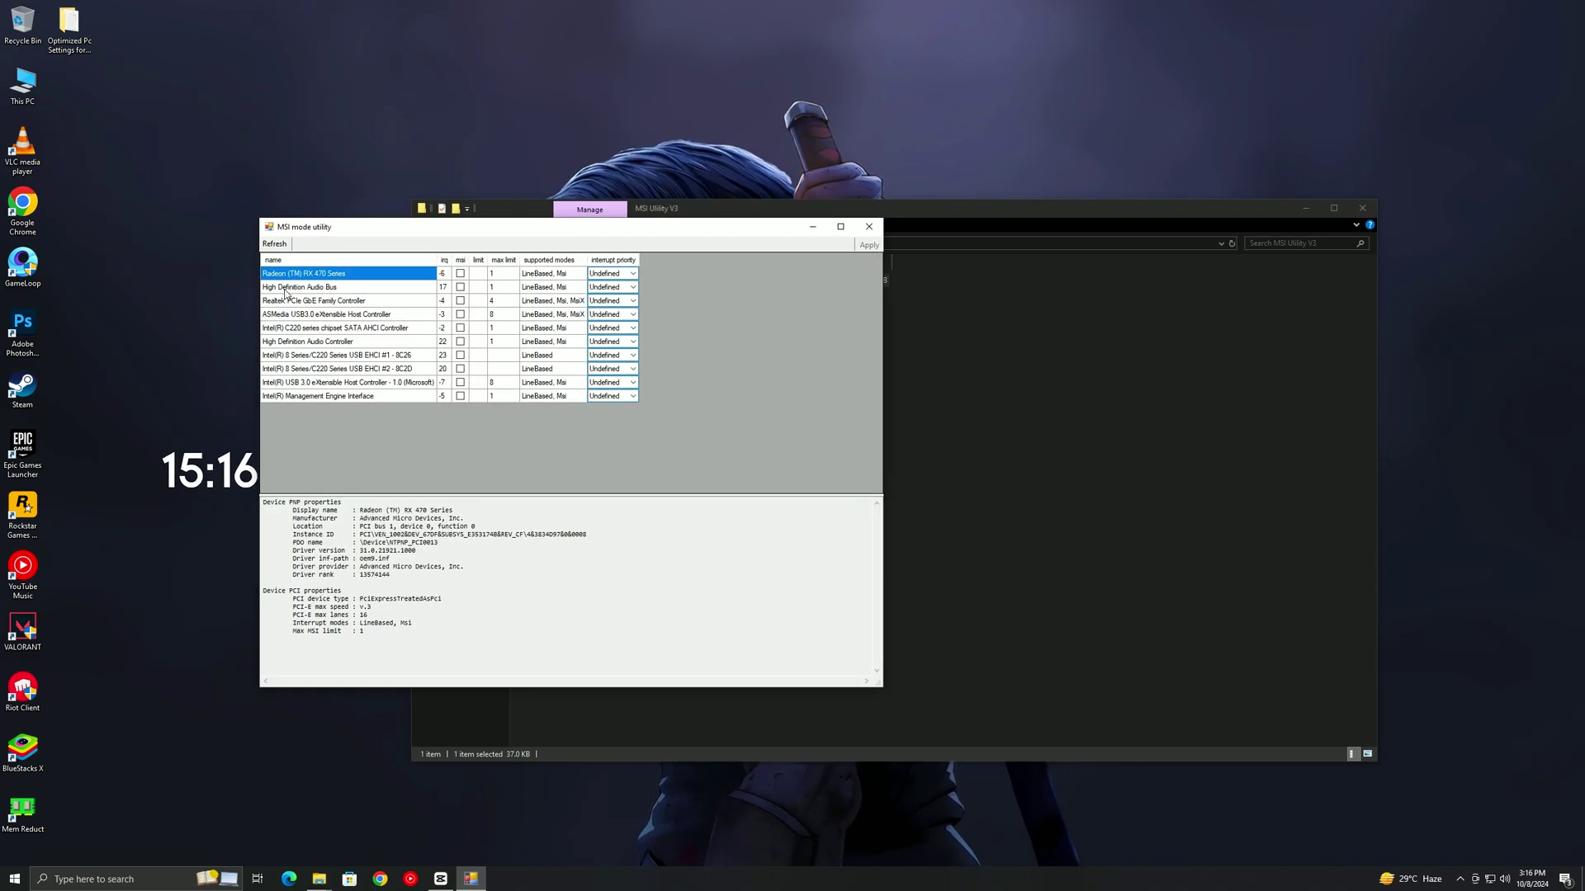
Step: Set the interrupt priority of the Radeon RX 470 Series and the Realtek PCIe GbE Family Controller to High
{"action": "left_click", "coordinate": [621, 275]}
{"action": "left_click", "coordinate": [622, 276]}
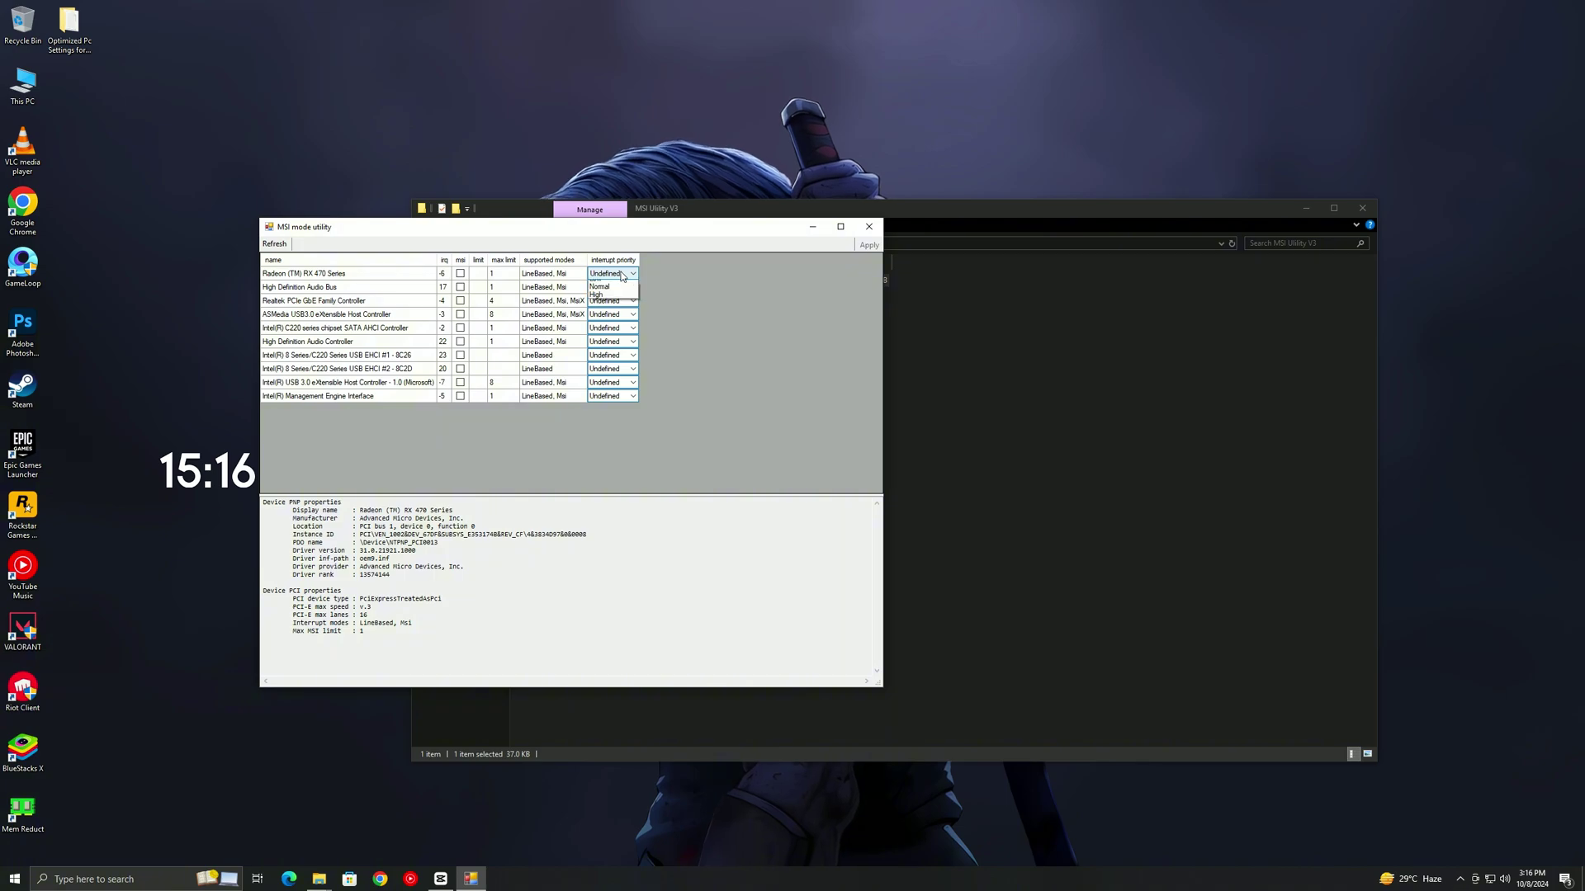
{"action": "left_click", "coordinate": [603, 314]}
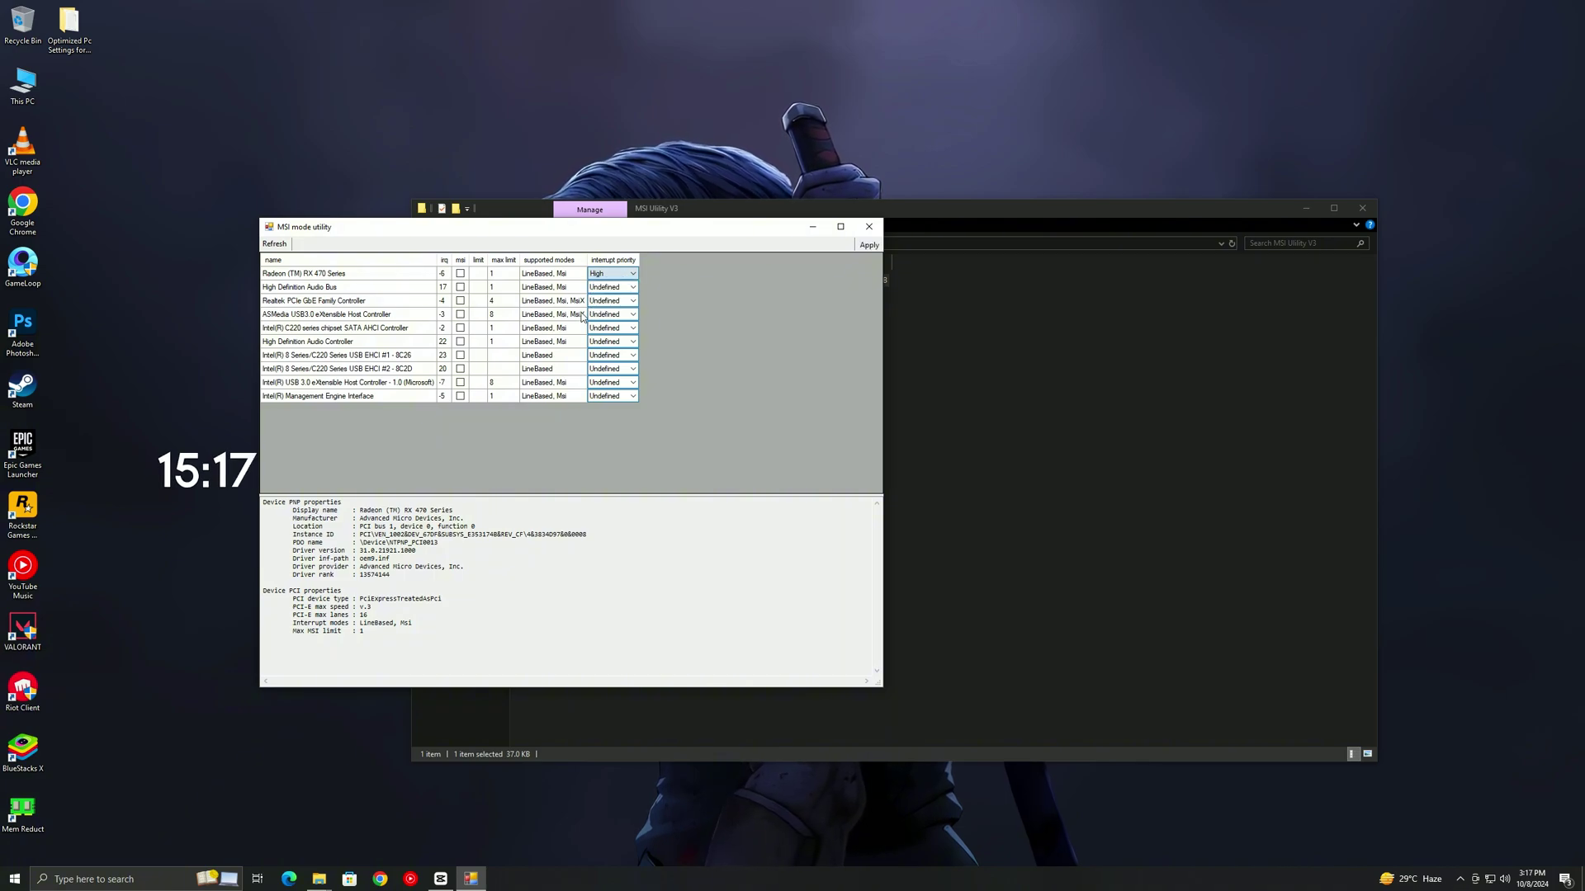
{"action": "left_click", "coordinate": [273, 304]}
{"action": "left_click", "coordinate": [612, 301]}
{"action": "left_click", "coordinate": [613, 301]}
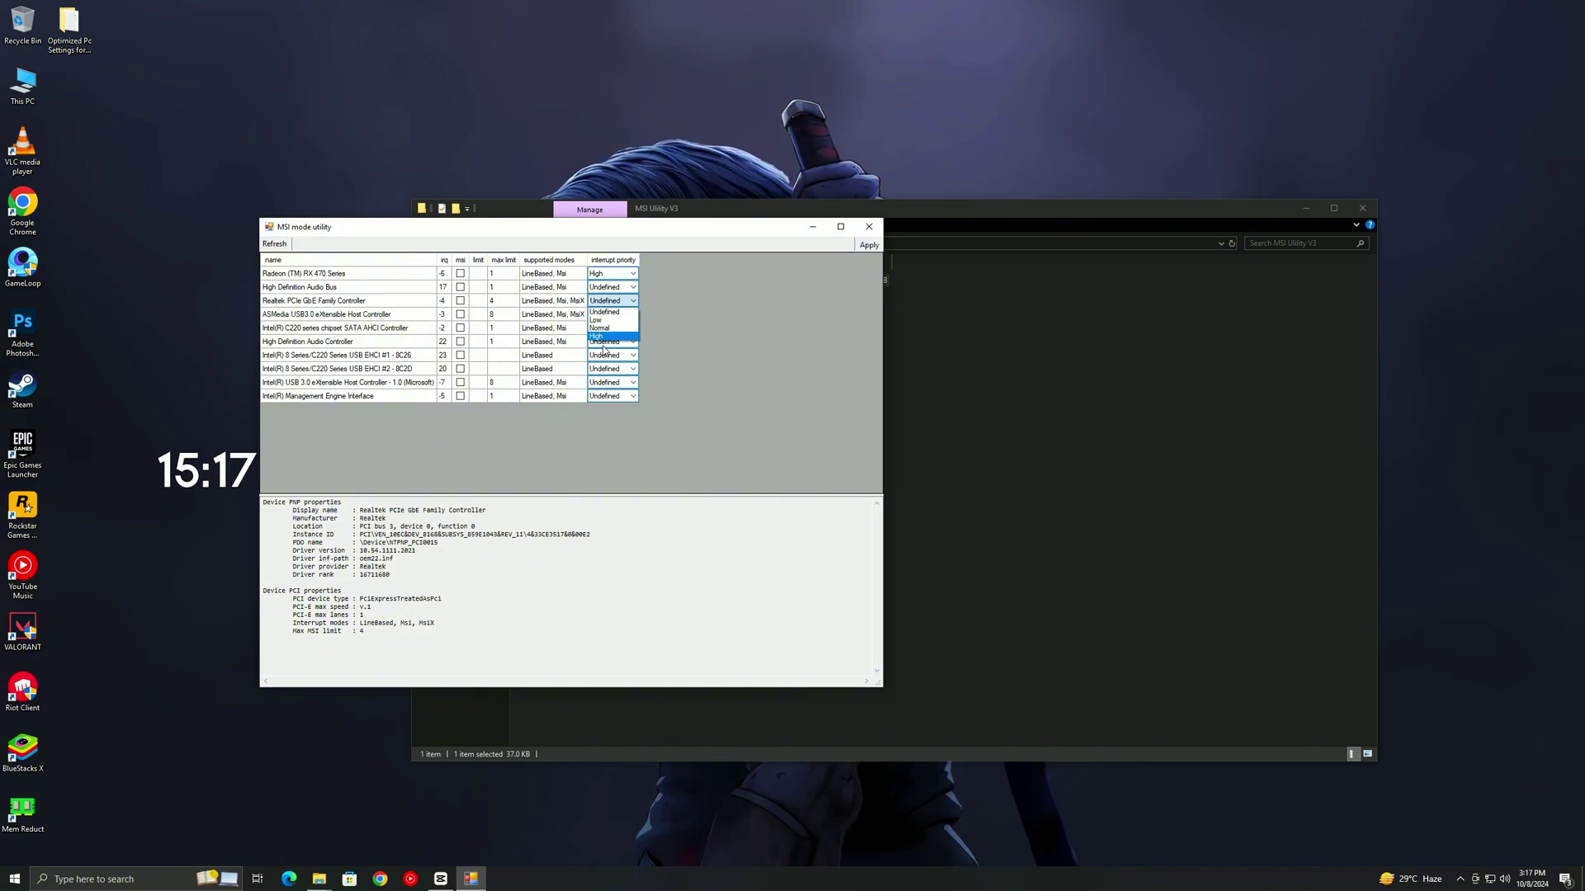
{"action": "left_click", "coordinate": [600, 338]}
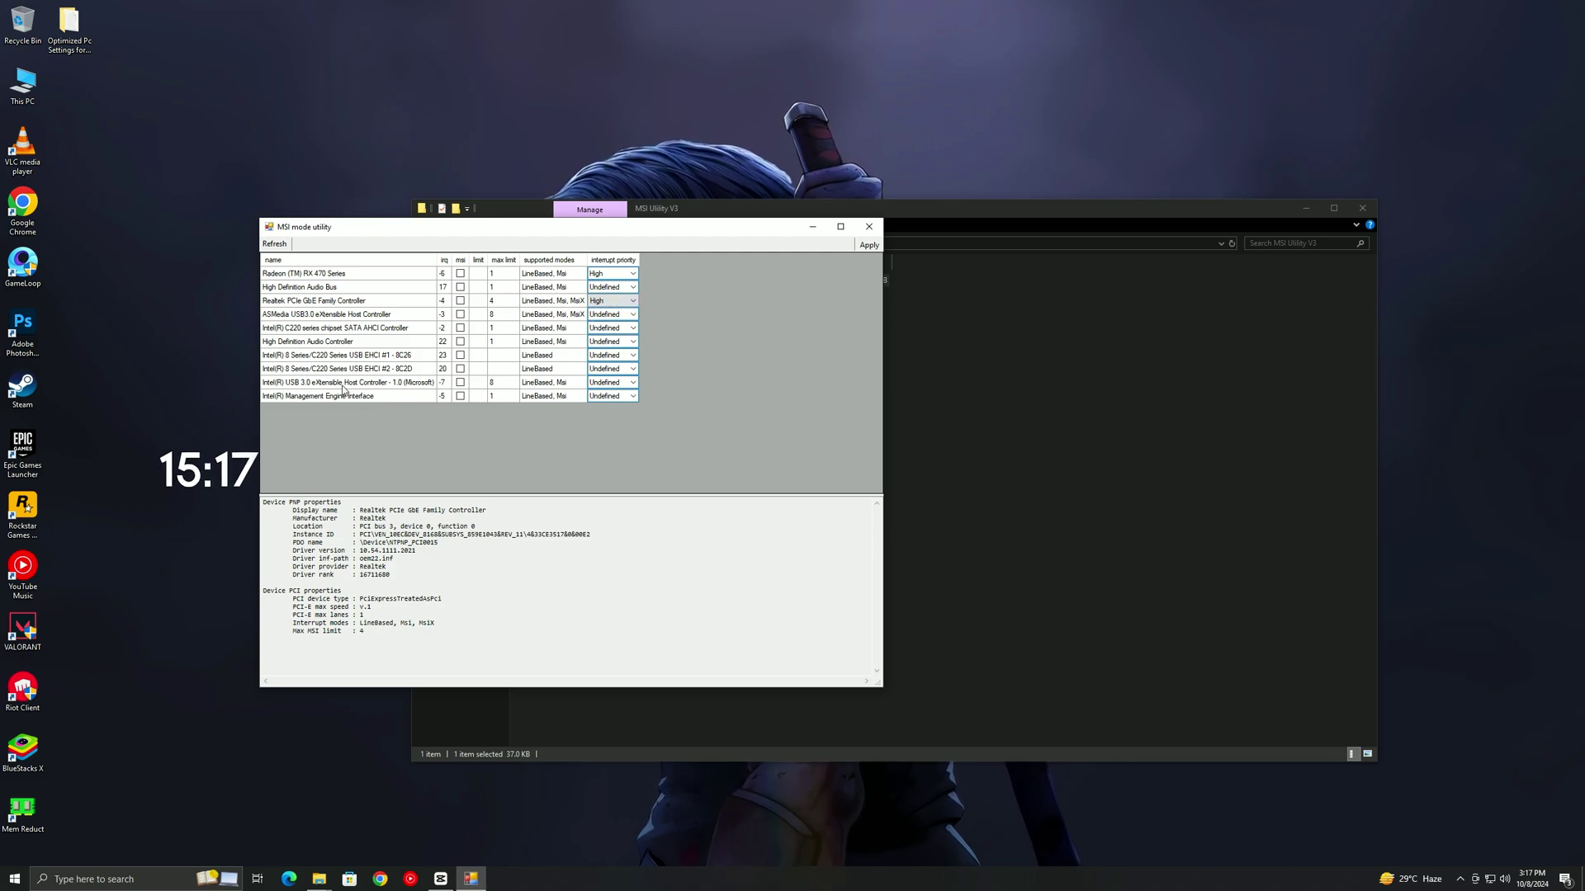
Step: Set the interrupt priority of the Intel Management Engine Interface and the Intel C220 series chipset SATA AHCI Controller to High
{"action": "left_click", "coordinate": [633, 396]}
{"action": "left_click", "coordinate": [633, 396]}
{"action": "left_click", "coordinate": [633, 396]}
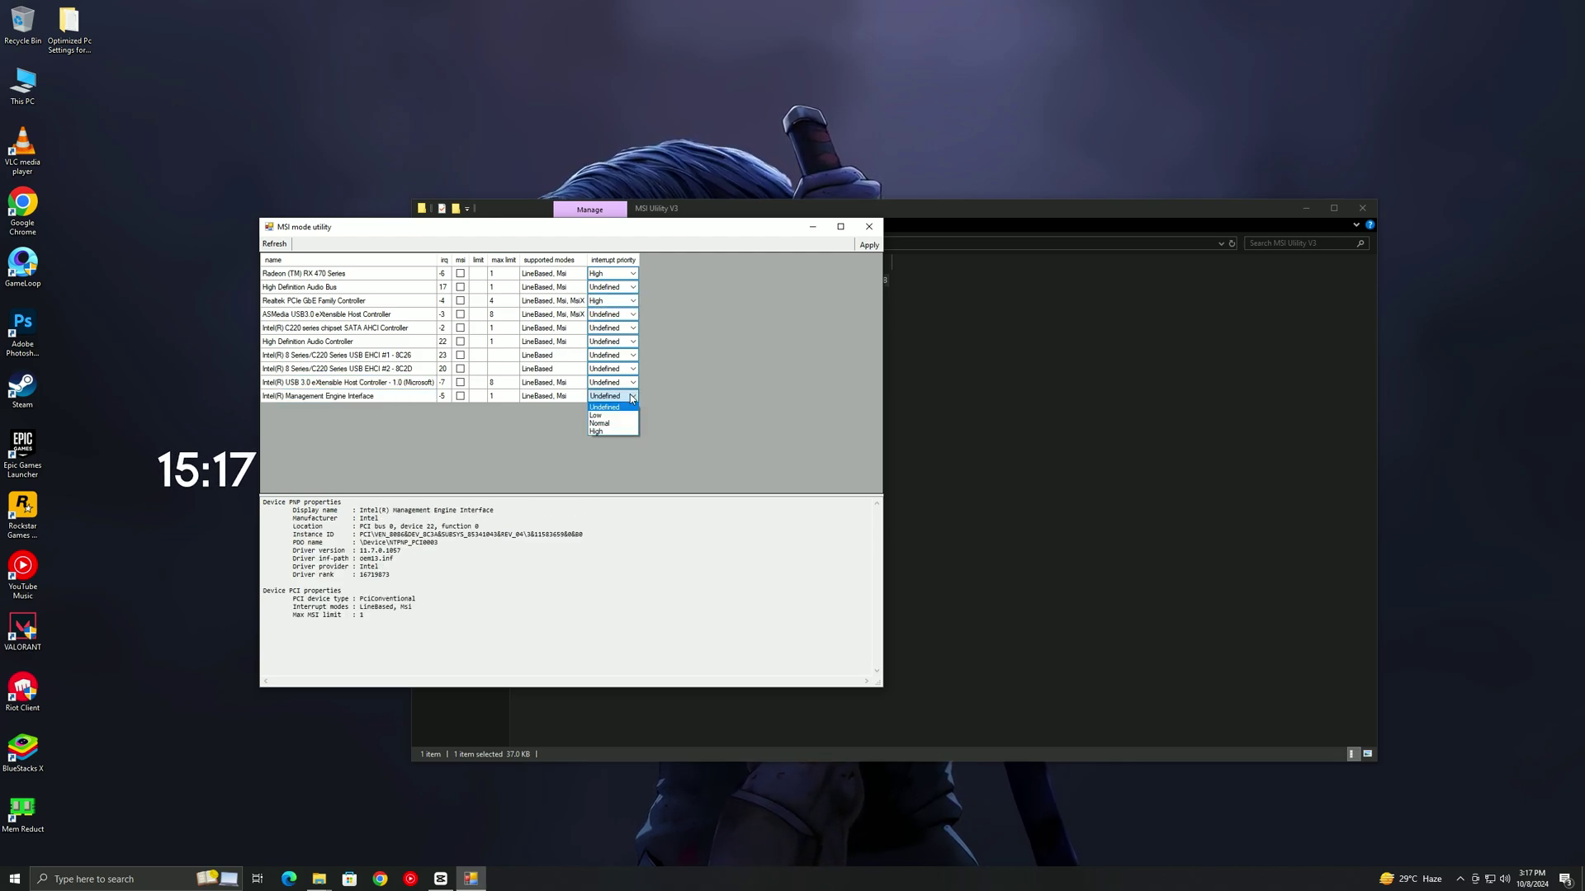
{"action": "left_click", "coordinate": [600, 435]}
{"action": "left_click", "coordinate": [611, 328]}
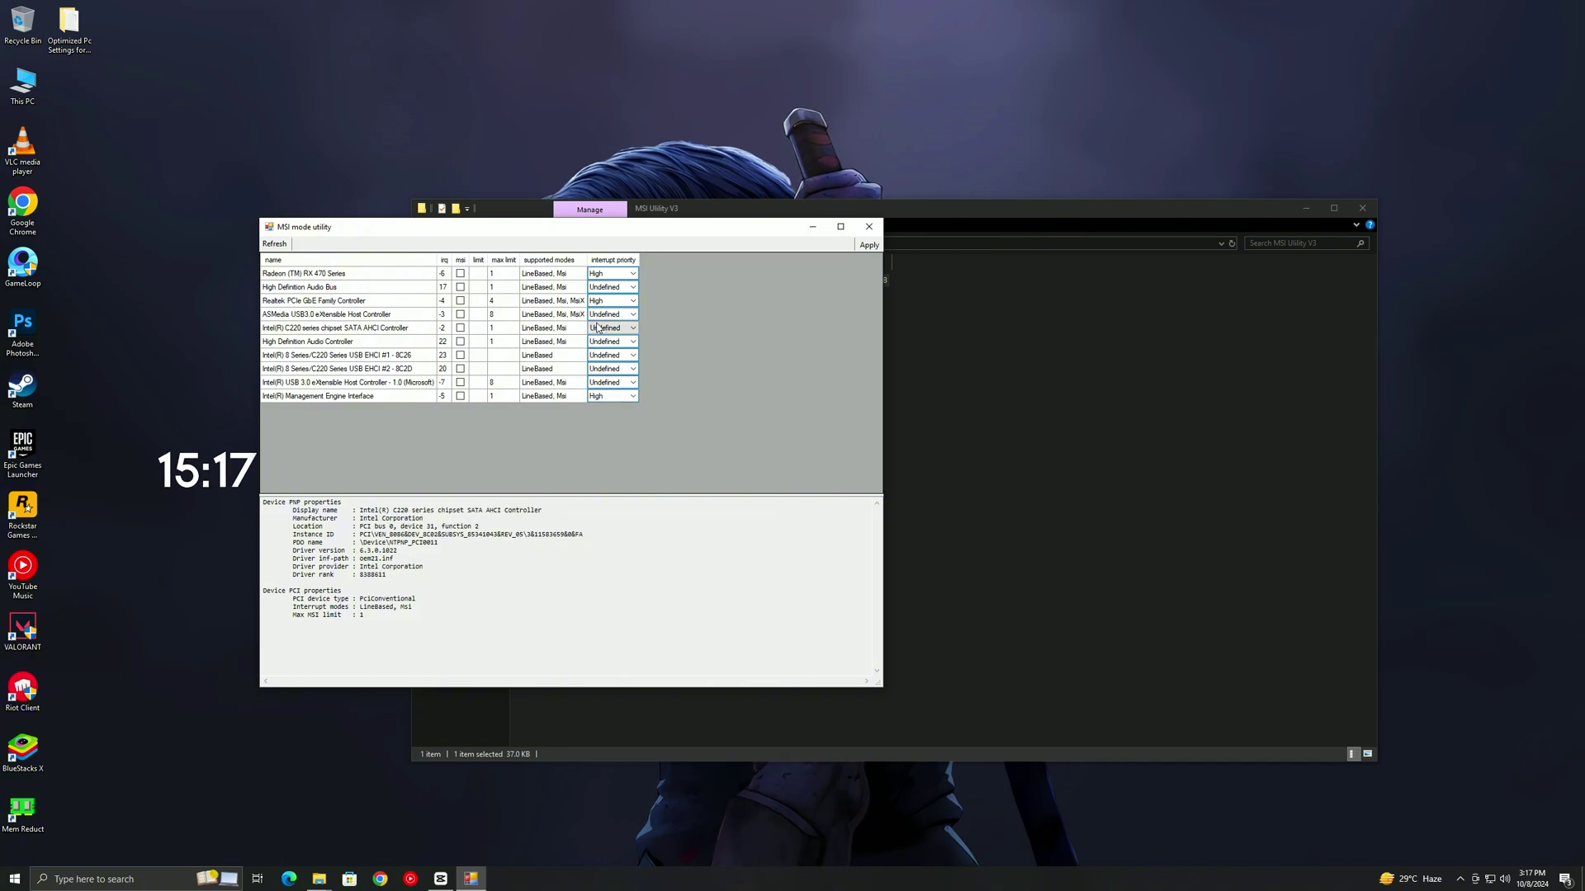
{"action": "left_click", "coordinate": [631, 327]}
{"action": "left_click", "coordinate": [631, 328]}
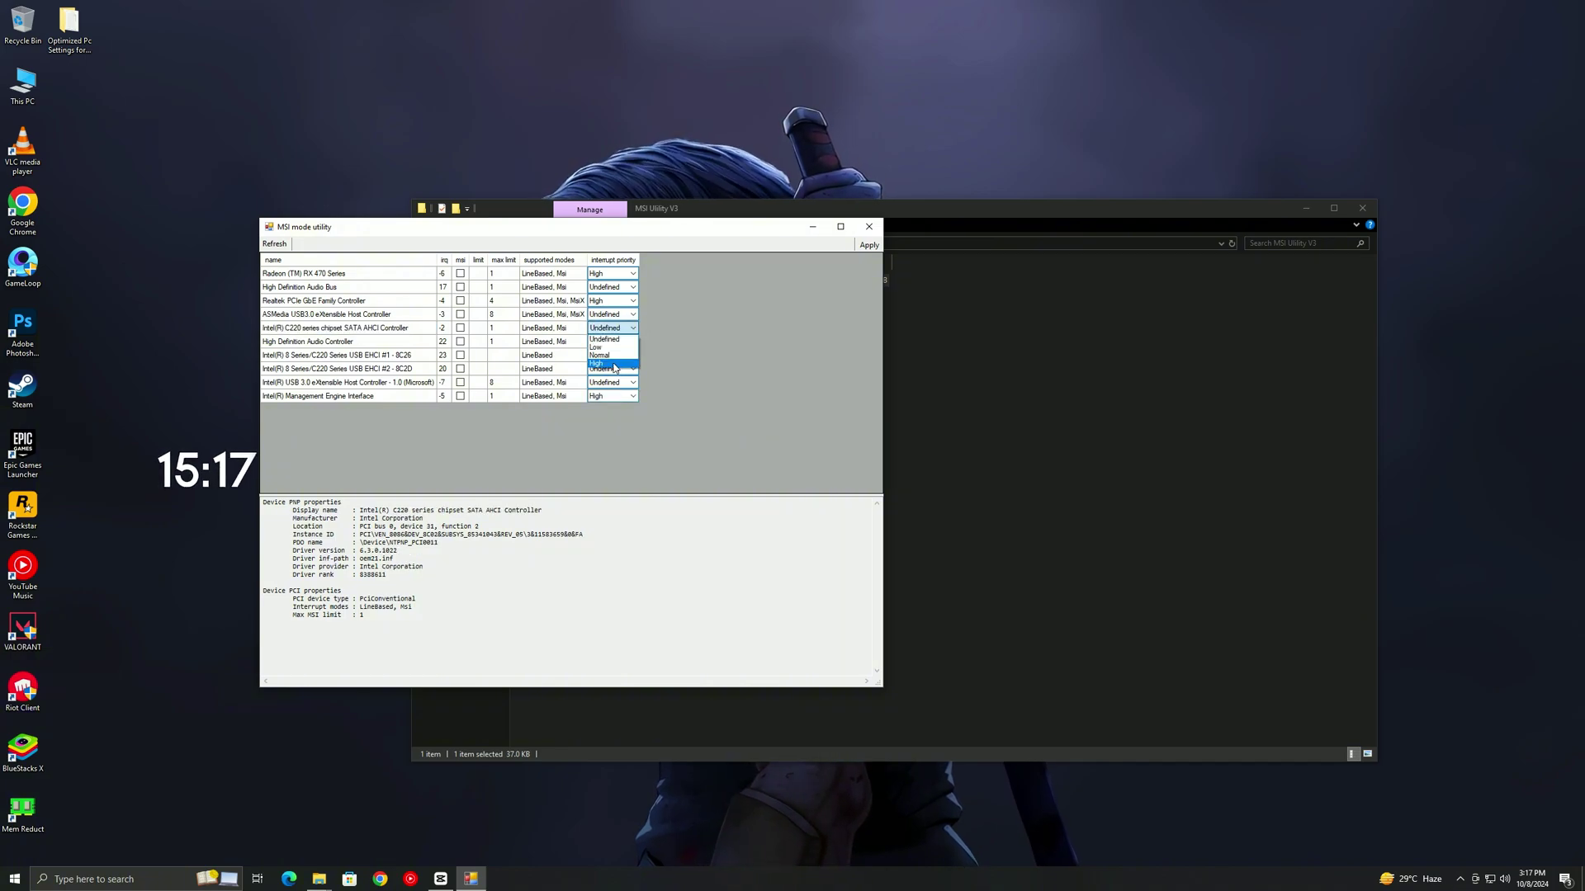
{"action": "left_click", "coordinate": [602, 366]}
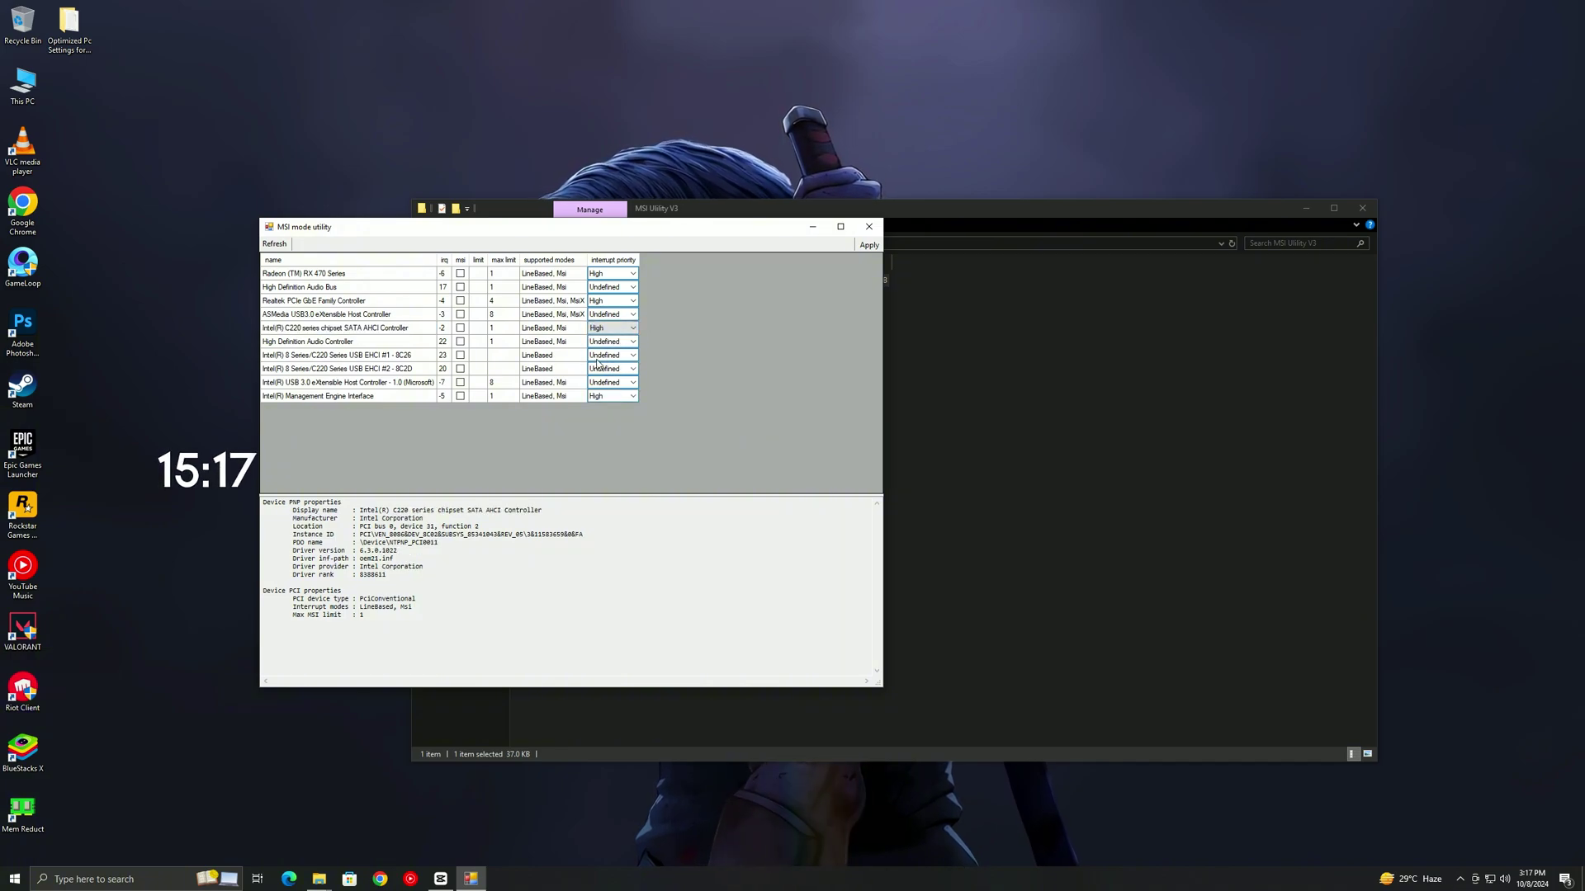
Step: Close the MSI mode utility, return to the Programs folder and close the file window
{"action": "left_click", "coordinate": [868, 227]}
{"action": "left_click", "coordinate": [423, 243]}
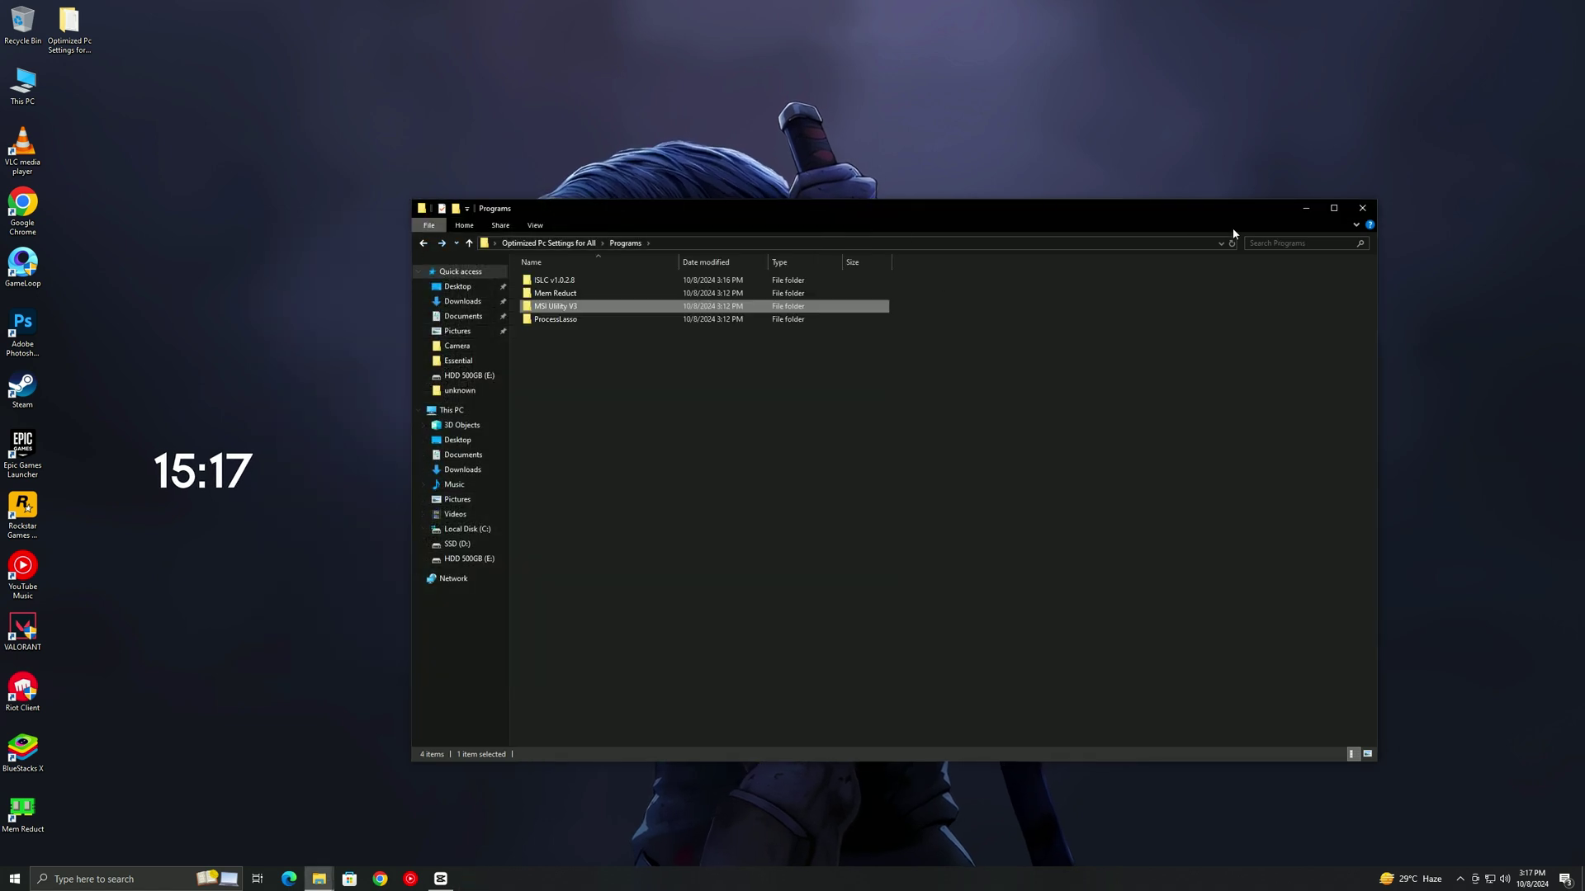
{"action": "left_click", "coordinate": [1353, 224]}
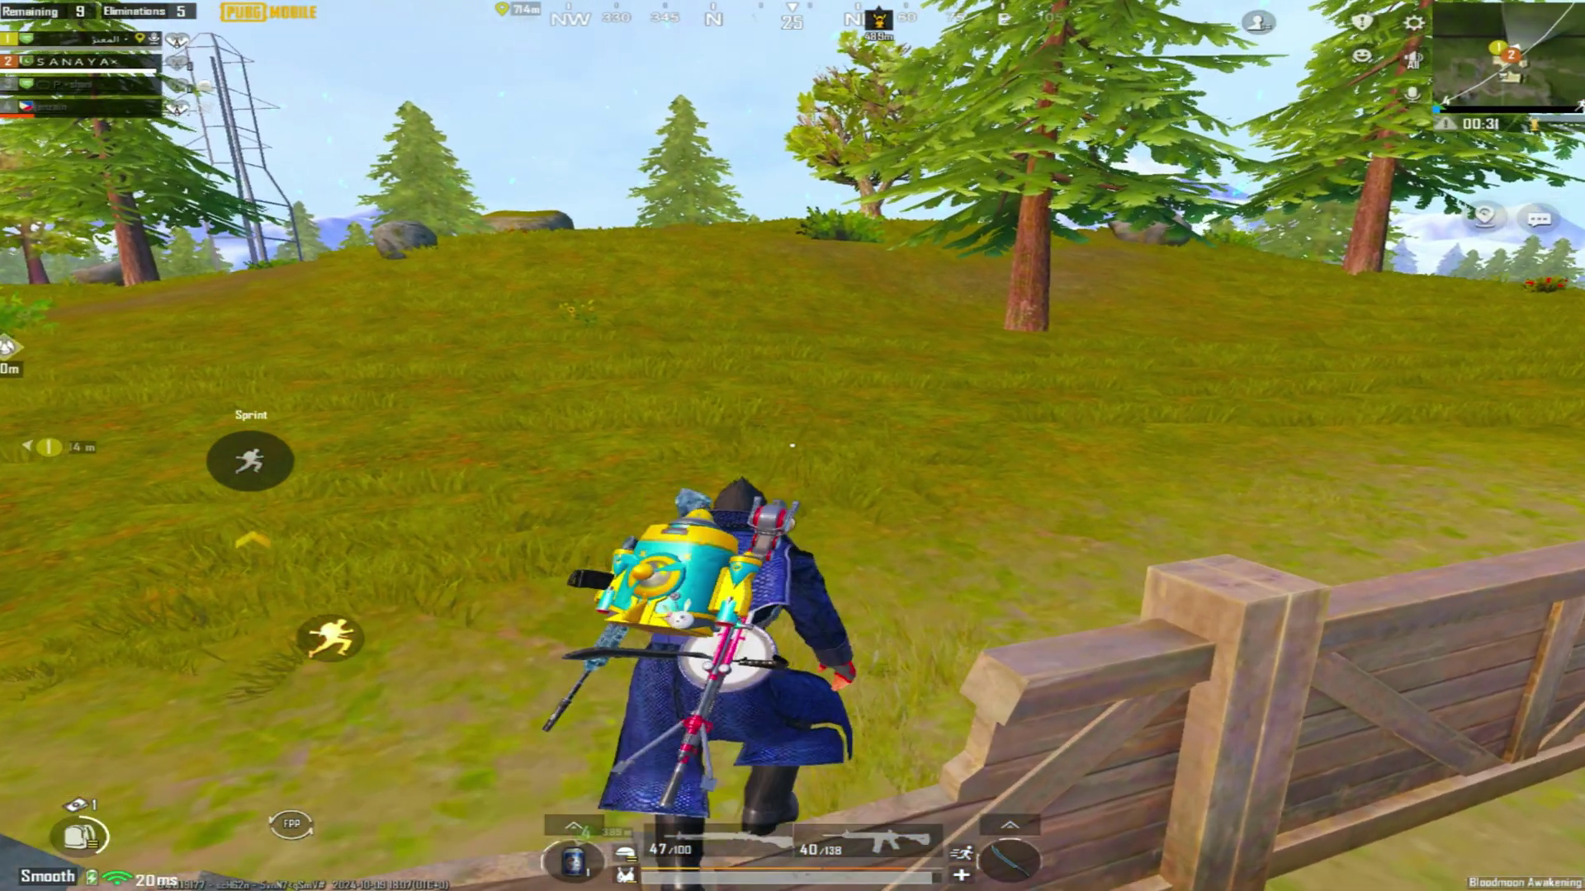